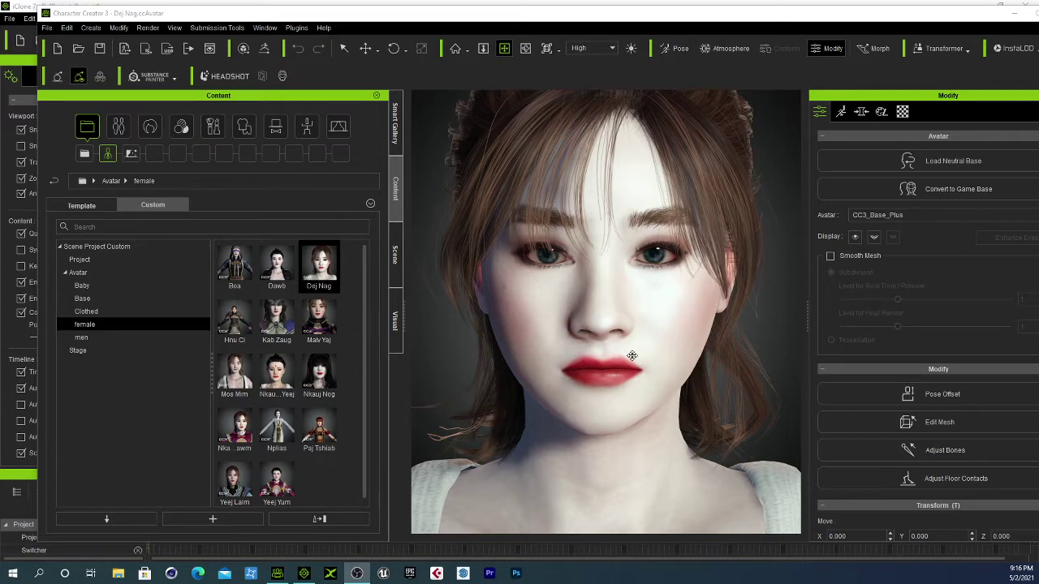
# Step: Examine the female avatar's face from the front, three-quarter and side angles
pyautogui.moveTo(633, 399)
pyautogui.mouseDown()
pyautogui.moveTo(622, 386)
pyautogui.moveTo(624, 401)
pyautogui.mouseUp()
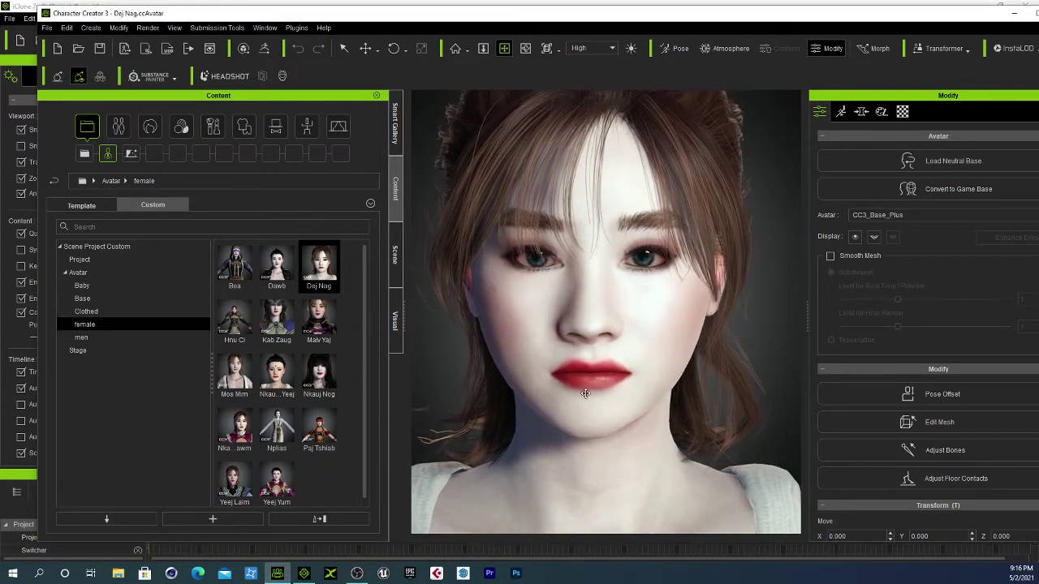
pyautogui.moveTo(574, 380); pyautogui.dragTo(584, 382)
pyautogui.moveTo(586, 380); pyautogui.dragTo(594, 379, button='middle')
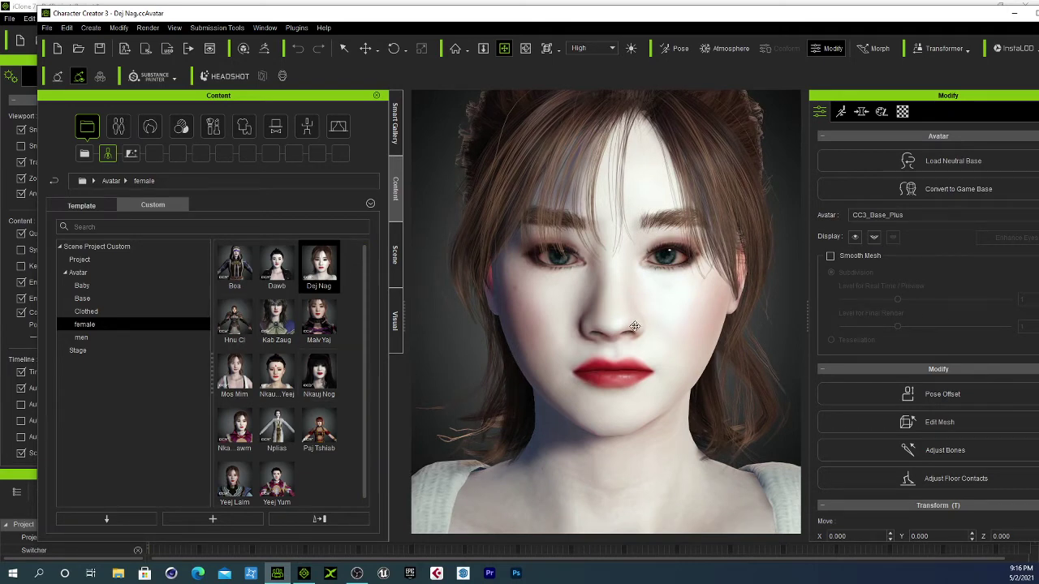
pyautogui.moveTo(547, 385); pyautogui.dragTo(590, 379, button='middle')
pyautogui.moveTo(590, 379); pyautogui.dragTo(633, 349, button='right')
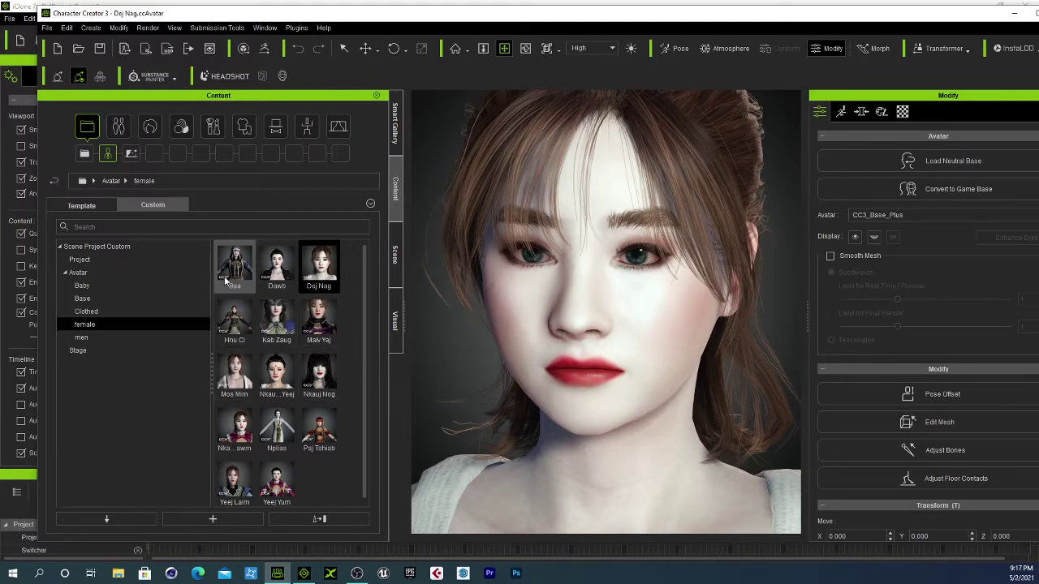
pyautogui.moveTo(225, 280)
pyautogui.moveTo(694, 351); pyautogui.dragTo(570, 369, button='right')
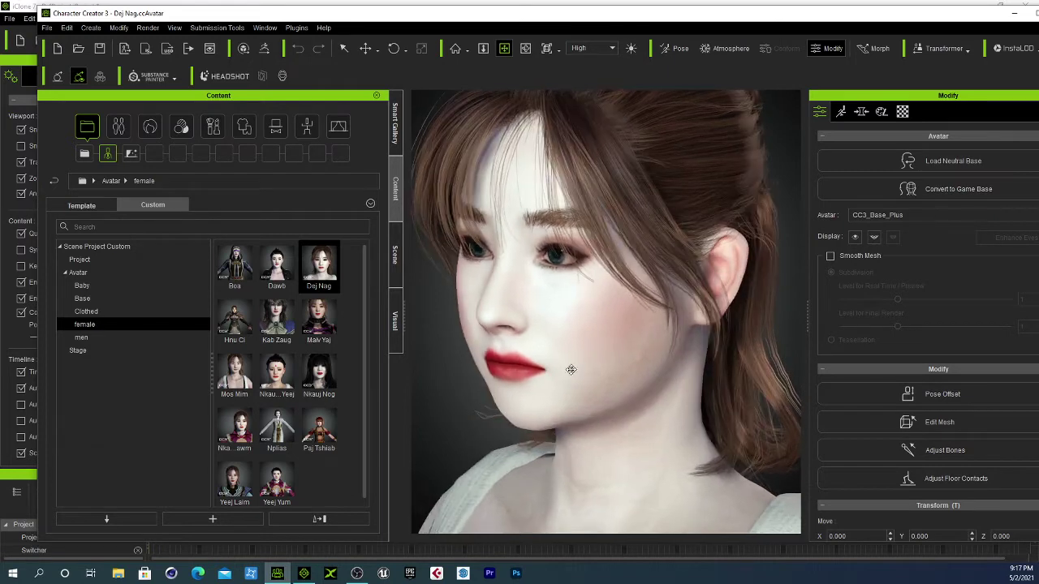
pyautogui.moveTo(586, 364); pyautogui.dragTo(614, 360)
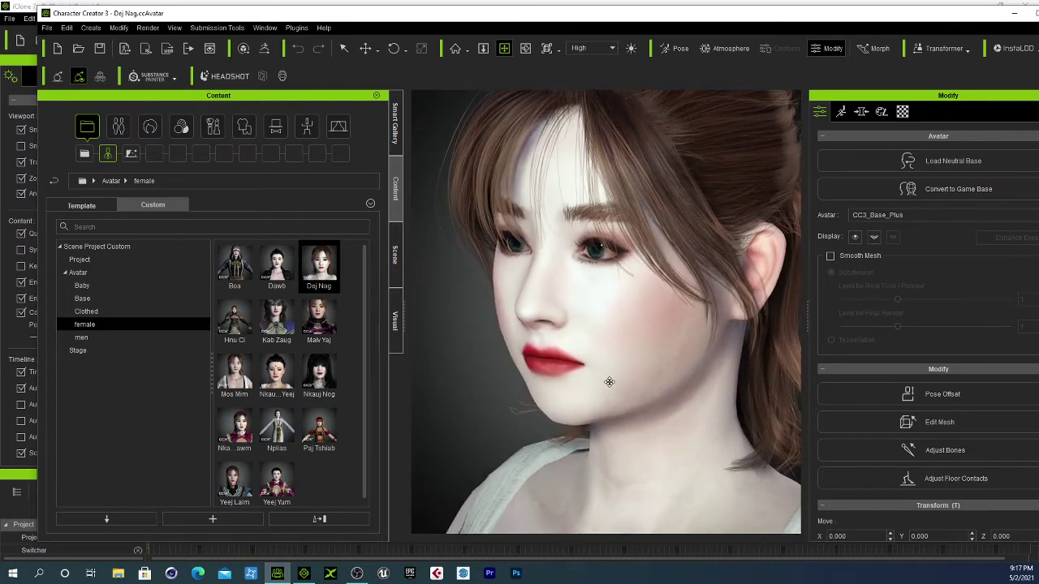
pyautogui.moveTo(610, 398); pyautogui.dragTo(577, 362, button='right')
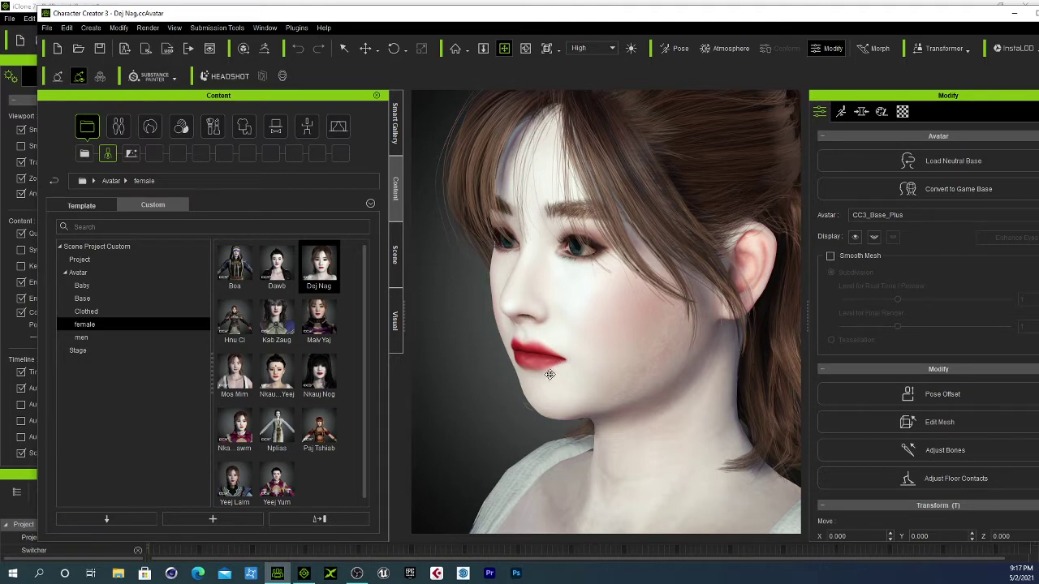
pyautogui.moveTo(550, 374); pyautogui.dragTo(671, 347, button='right')
pyautogui.moveTo(617, 369); pyautogui.dragTo(737, 327, button='right')
pyautogui.moveTo(657, 354); pyautogui.dragTo(656, 383, button='right')
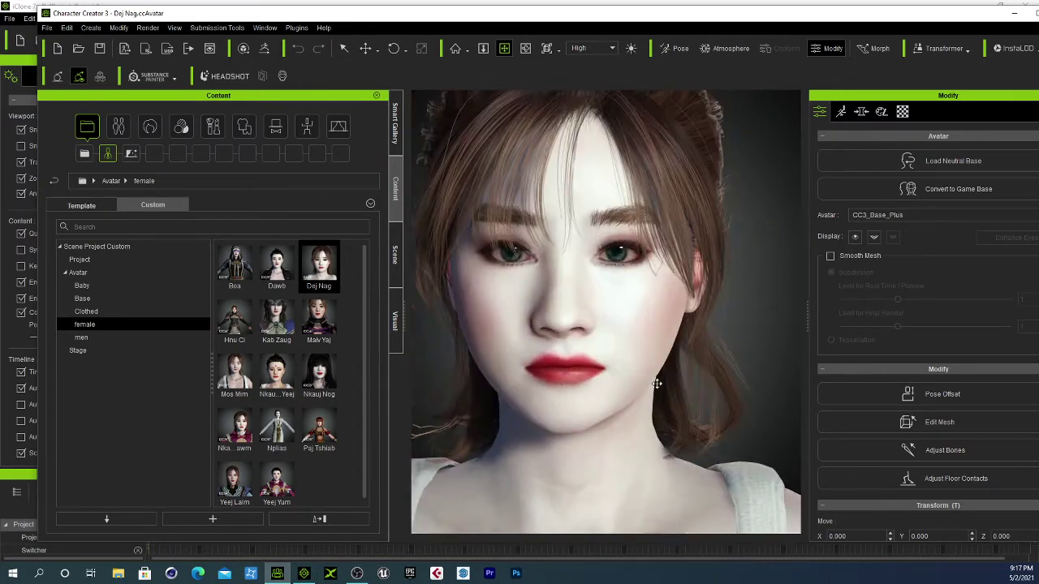
pyautogui.moveTo(591, 380); pyautogui.dragTo(585, 457, button='right')
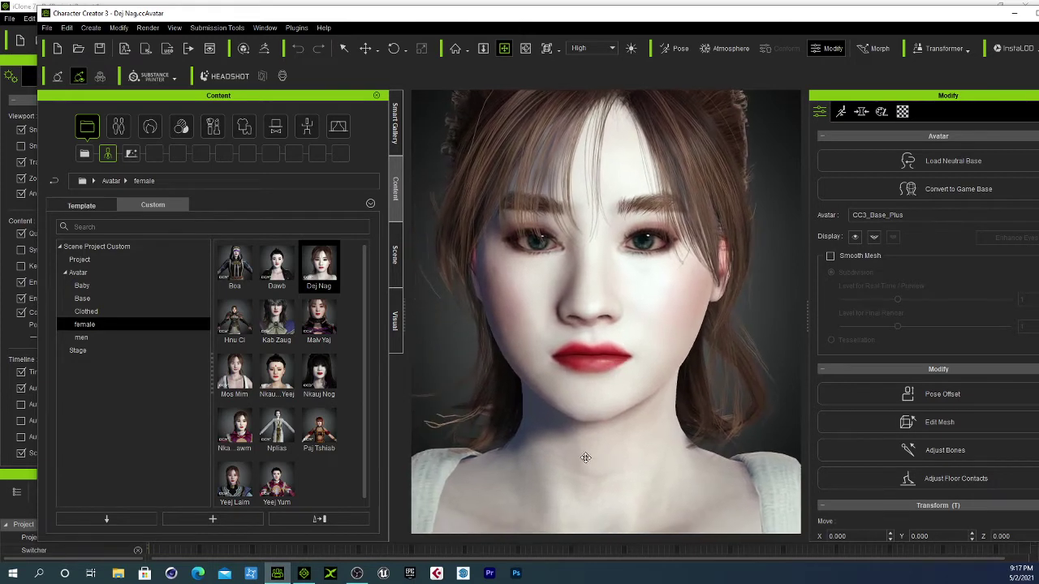
# Step: Inspect the avatar's lips, chin and nose close up, and look over the outfit and upper body
pyautogui.scroll(5, 607, 417)
pyautogui.moveTo(609, 417); pyautogui.dragTo(632, 374, button='middle')
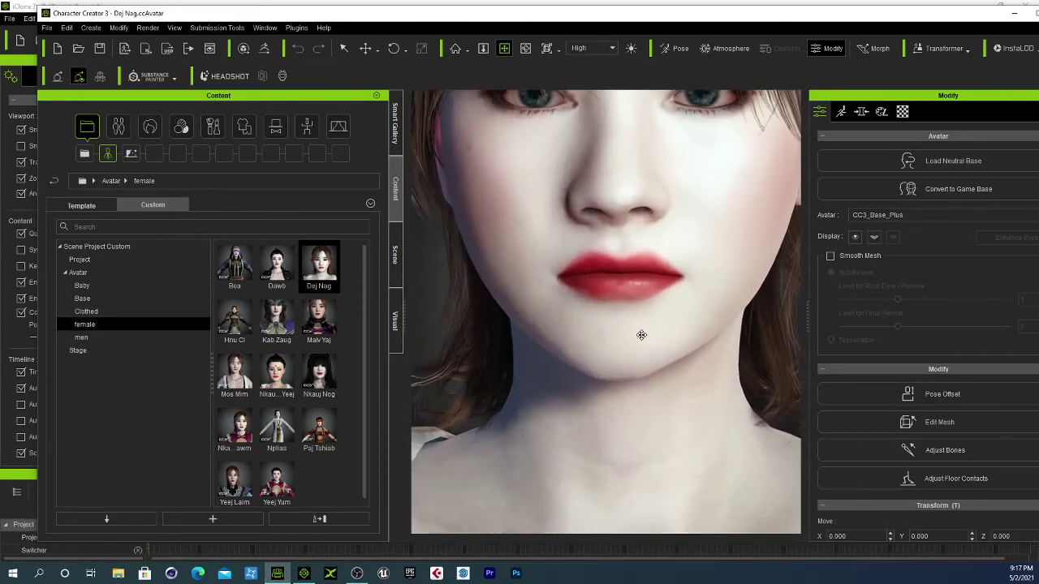
pyautogui.scroll(2, 631, 371)
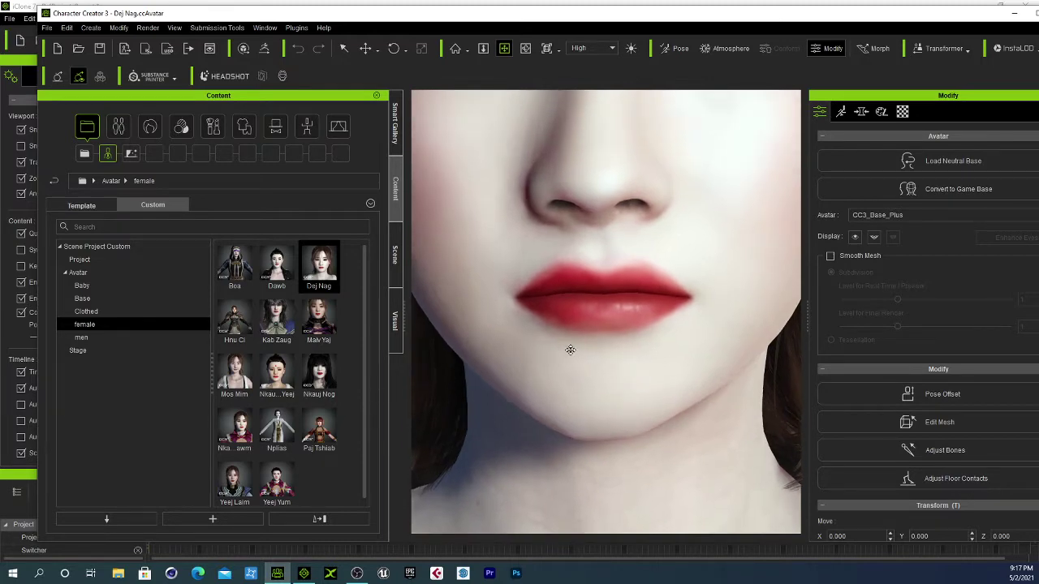
pyautogui.moveTo(600, 346); pyautogui.dragTo(601, 390, button='middle')
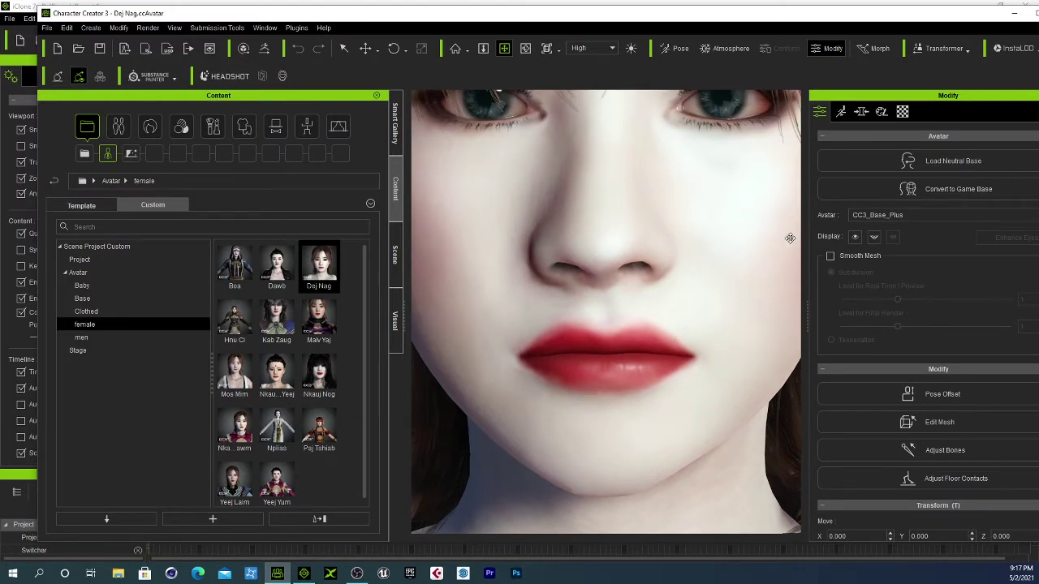
pyautogui.scroll(-5, 626, 290)
pyautogui.moveTo(629, 290); pyautogui.dragTo(617, 122)
pyautogui.moveTo(602, 306)
pyautogui.mouseDown()
pyautogui.moveTo(603, 240)
pyautogui.moveTo(590, 313)
pyautogui.mouseUp()
pyautogui.scroll(-1, 602, 243)
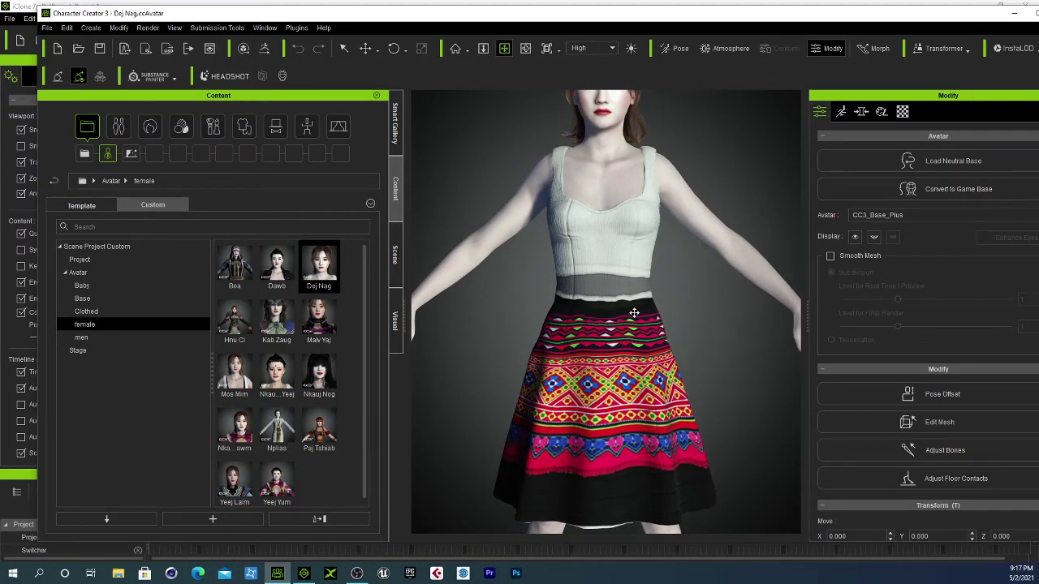
pyautogui.moveTo(641, 310); pyautogui.dragTo(638, 406)
pyautogui.scroll(5, 622, 278)
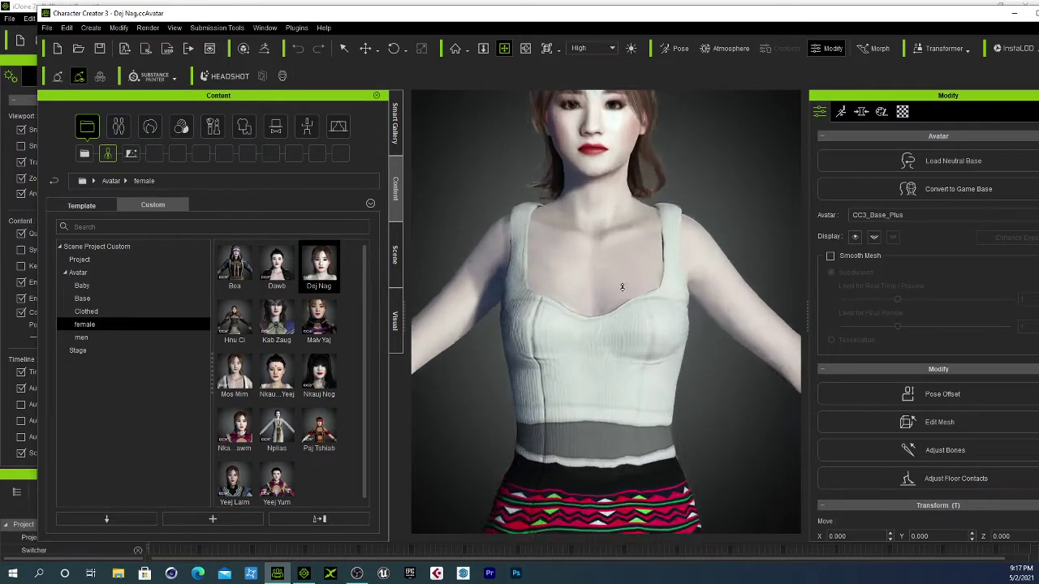
pyautogui.scroll(-3, 622, 279)
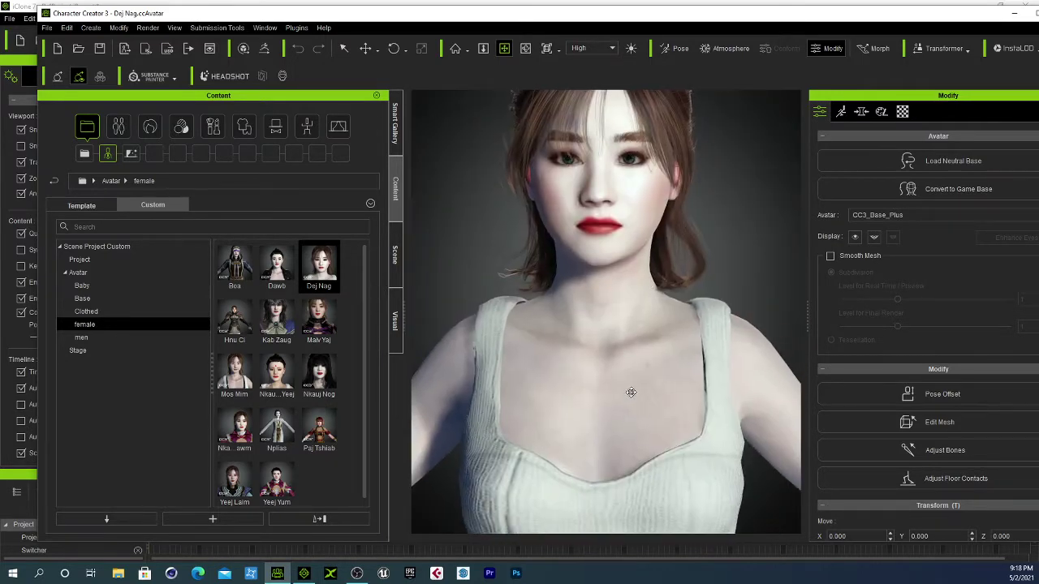
pyautogui.scroll(5, 630, 392)
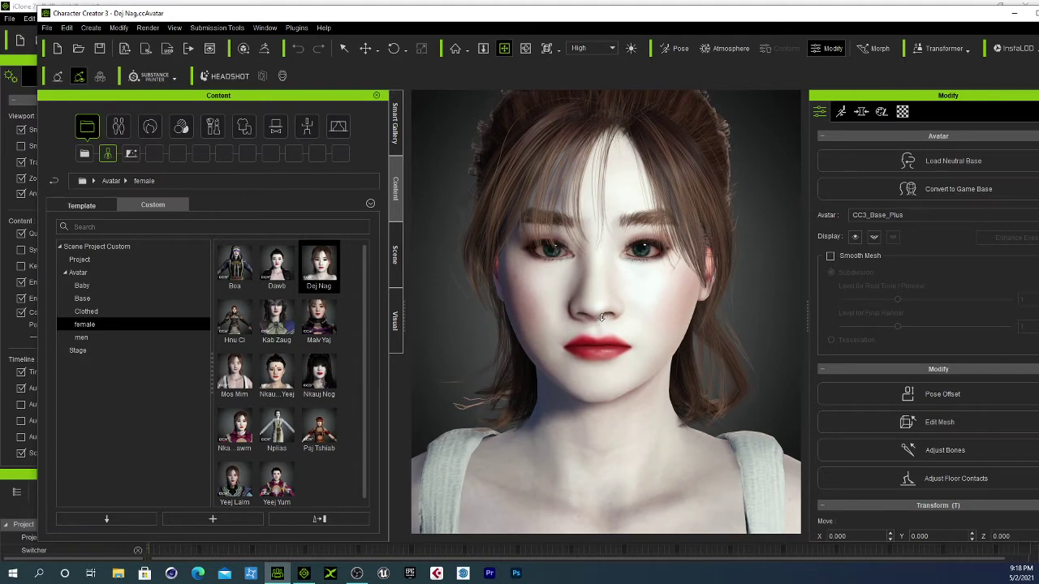
pyautogui.scroll(4, 602, 317)
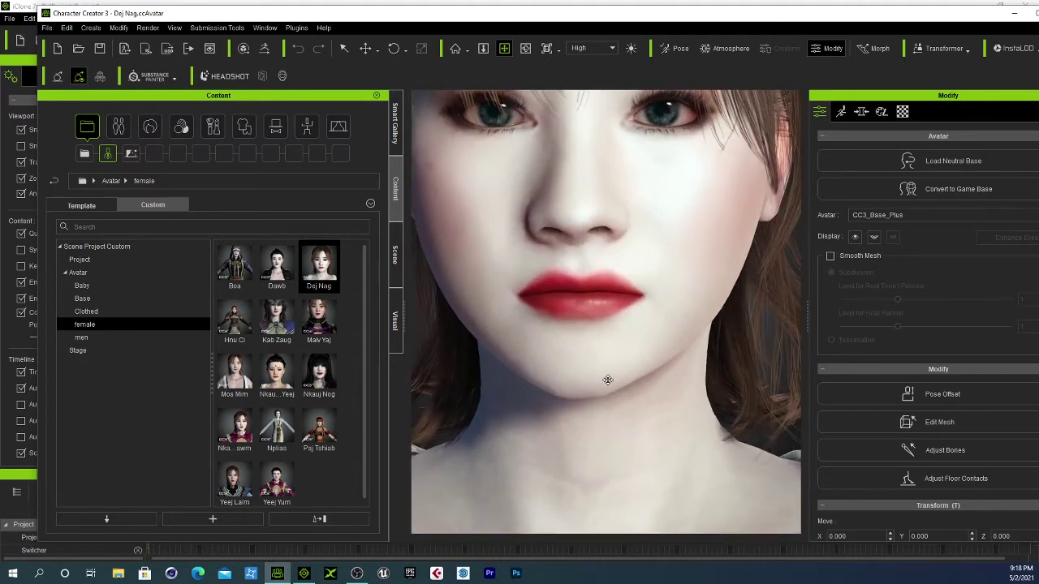
pyautogui.scroll(3, 608, 379)
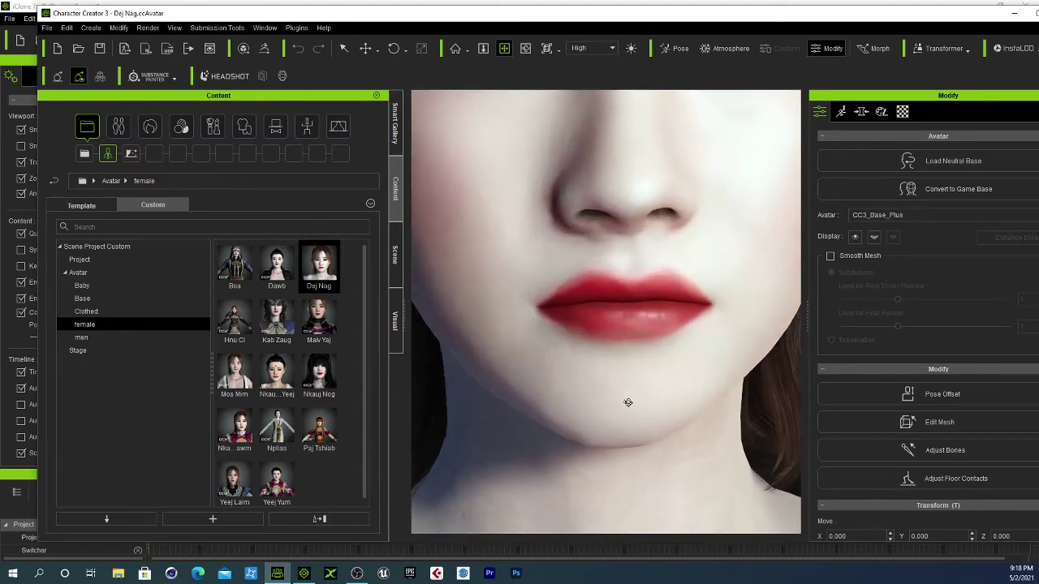
pyautogui.moveTo(642, 401); pyautogui.dragTo(619, 406, button='right')
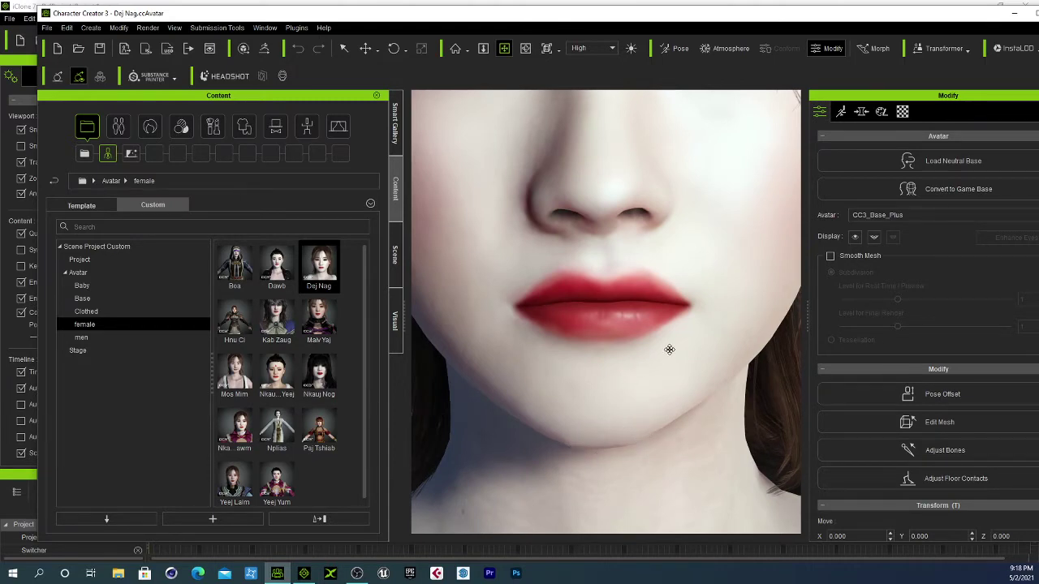
pyautogui.scroll(-10, 615, 307)
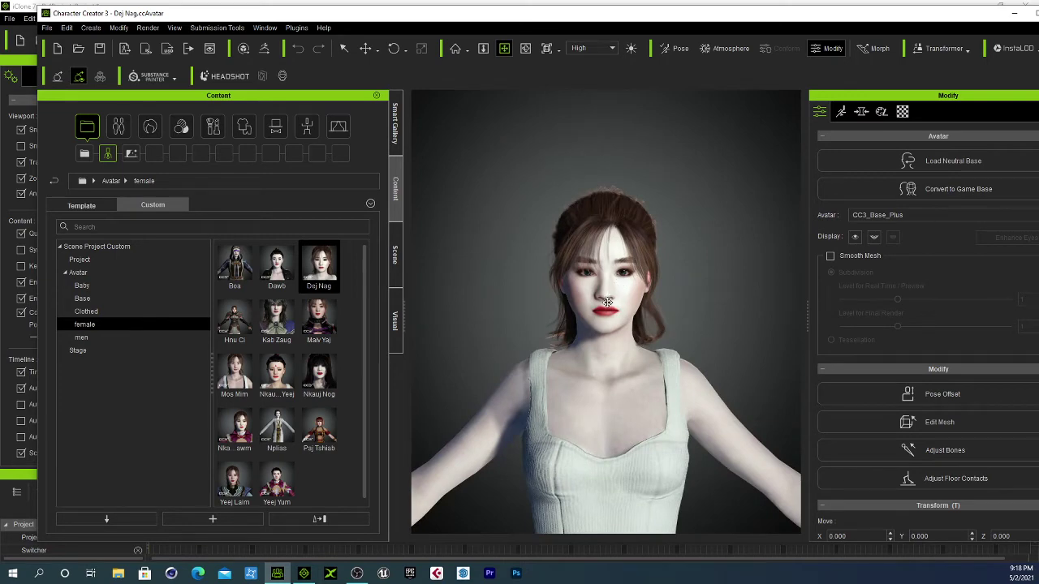
# Step: Frame the avatar's head and upper body and start Edit Mesh on the avatar
pyautogui.press('q')
pyautogui.scroll(-5, 618, 310)
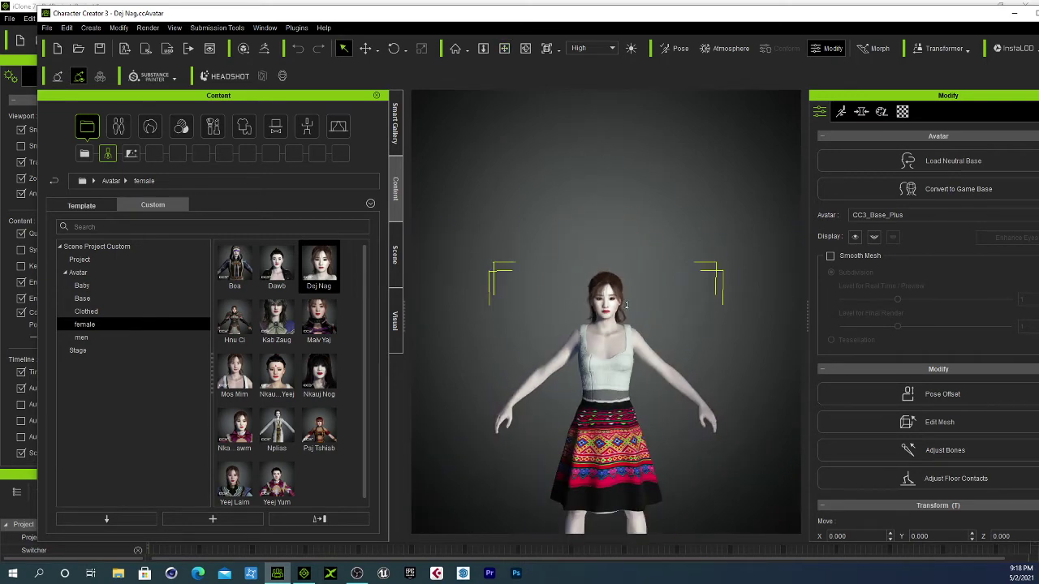
pyautogui.scroll(4, 625, 308)
pyautogui.scroll(2, 624, 306)
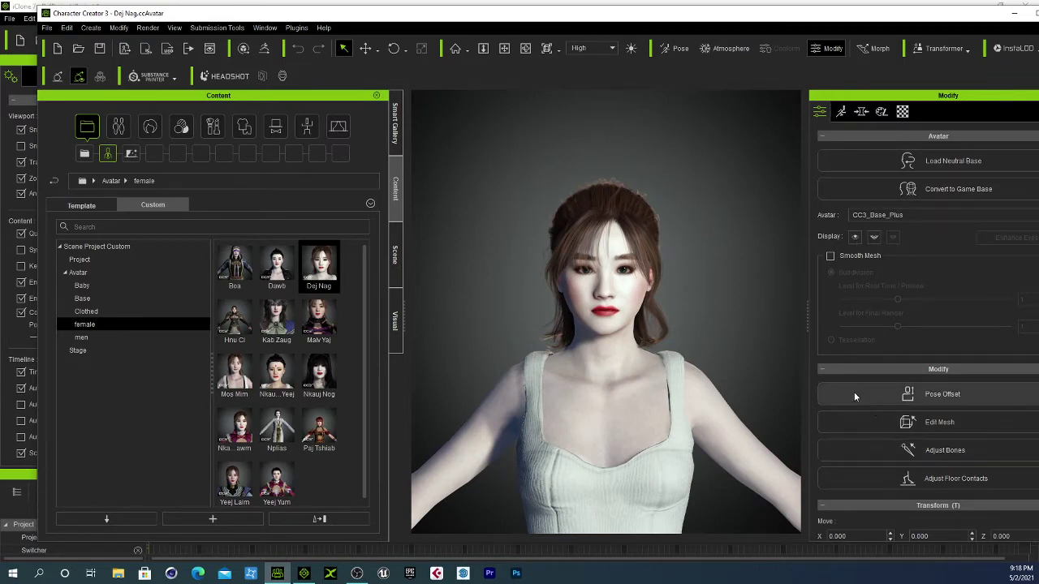
pyautogui.click(914, 423)
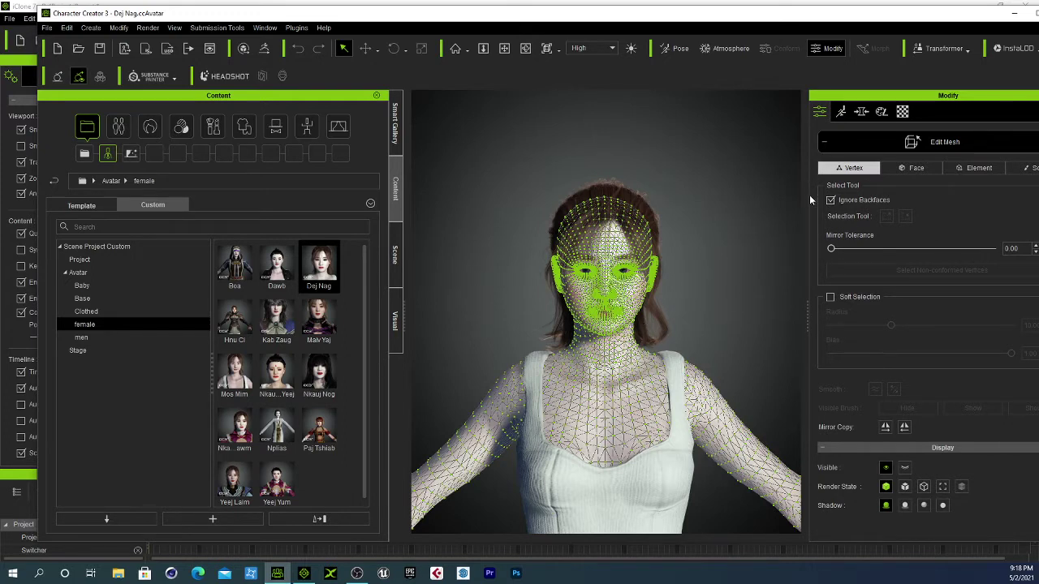
# Step: Widen the Modify panel and narrow the Content panel while framing the lower face mesh
pyautogui.moveTo(806, 199); pyautogui.dragTo(773, 199)
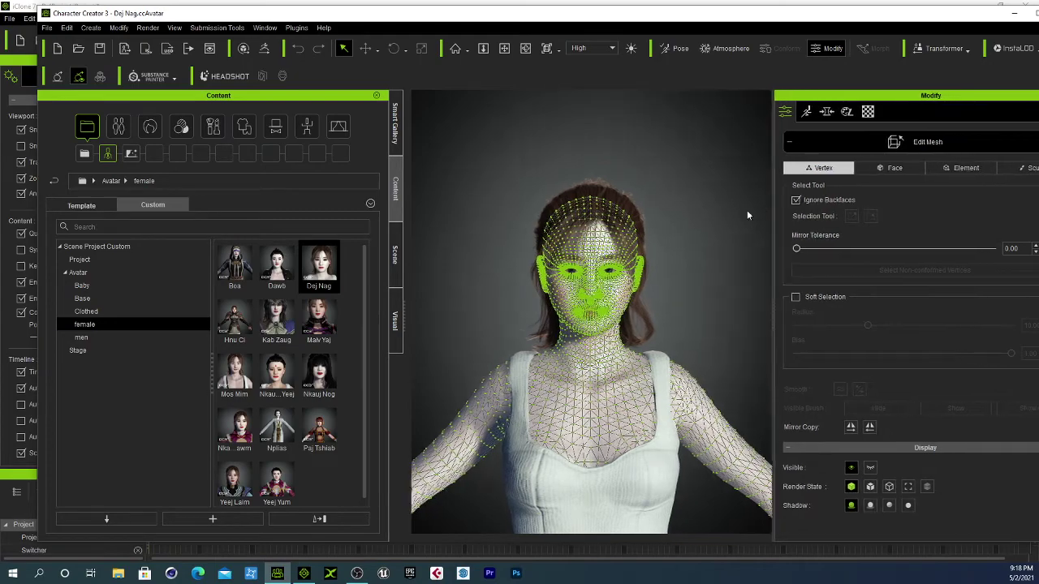
pyautogui.scroll(-5, 636, 263)
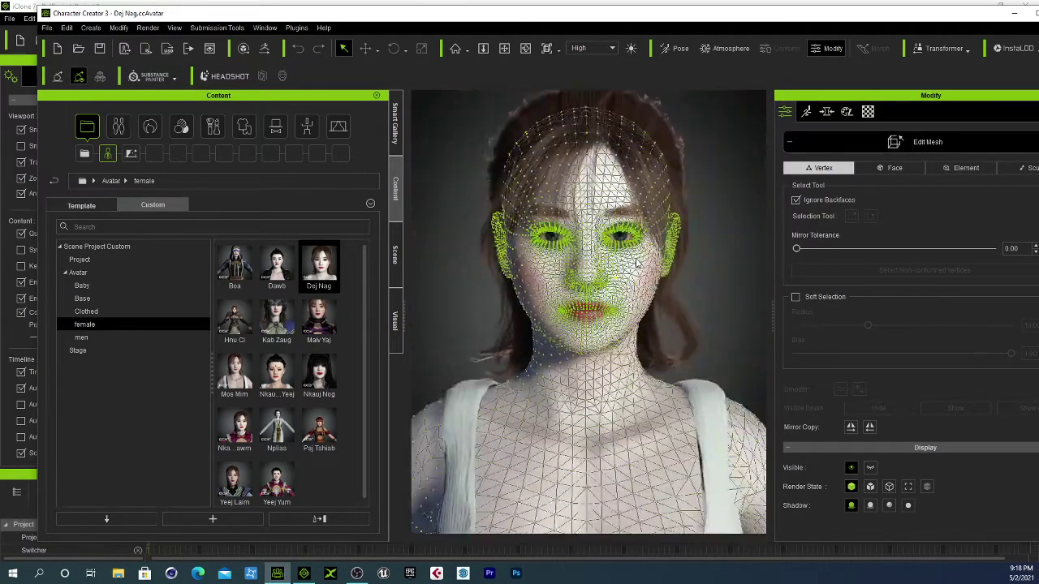
pyautogui.scroll(4, 637, 263)
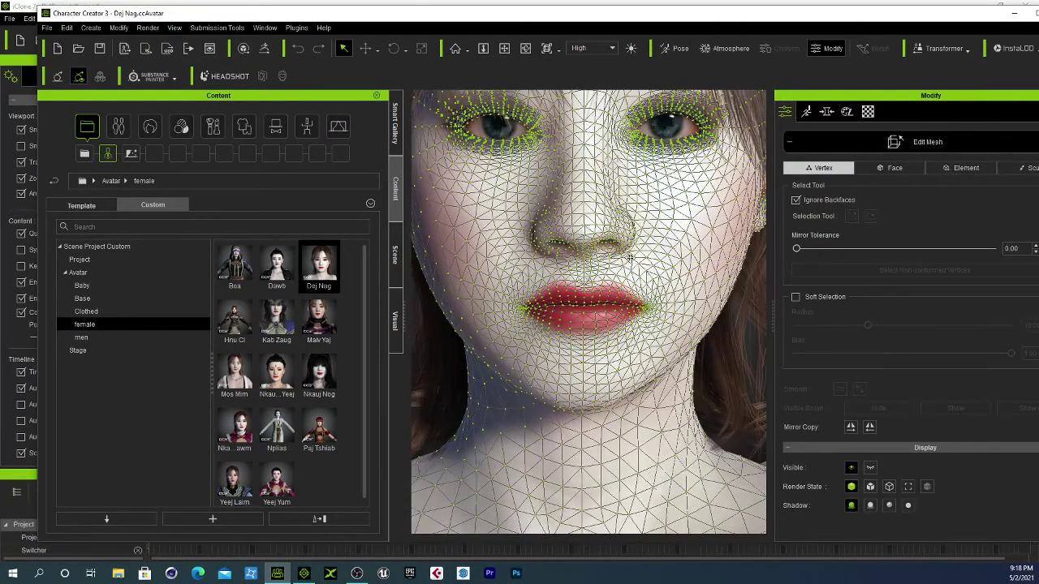
pyautogui.press('x')
pyautogui.moveTo(630, 258); pyautogui.dragTo(616, 227)
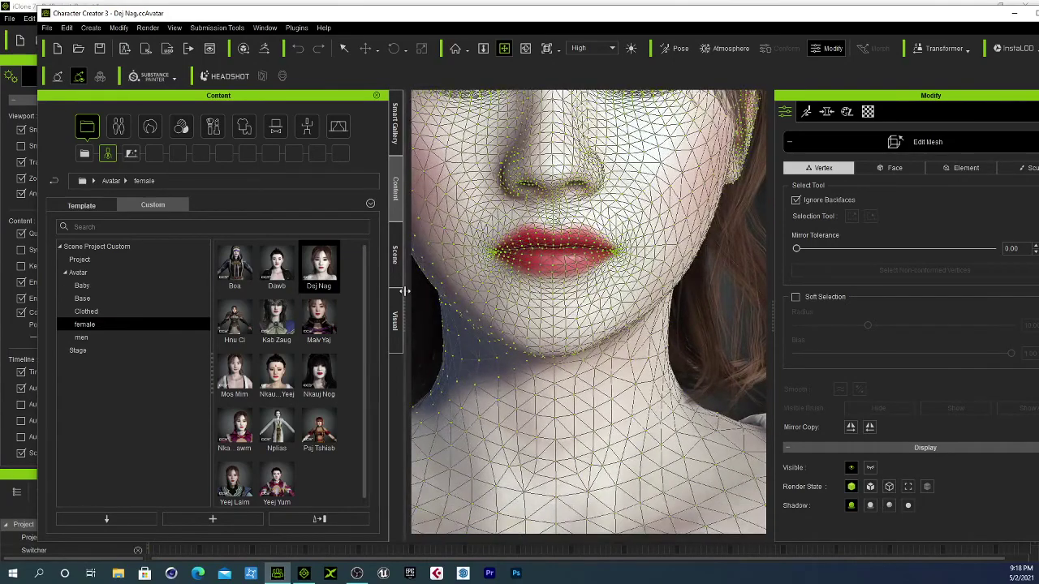
pyautogui.moveTo(405, 290); pyautogui.dragTo(110, 293)
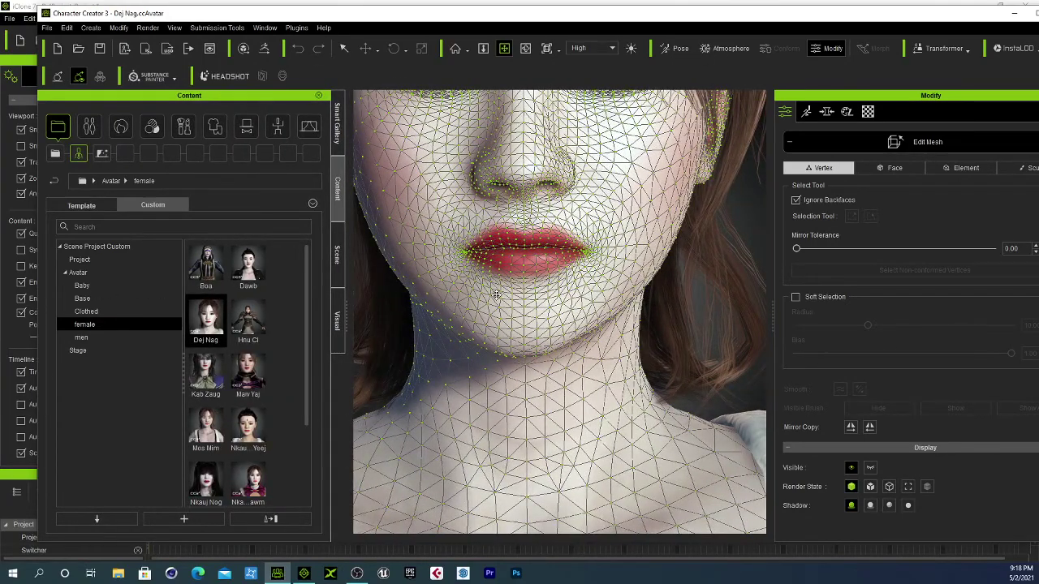
# Step: Switch mesh editing to Sculpt mode and enlarge and reposition the Modify panel so all its settings fit on screen
pyautogui.scroll(5, 495, 292)
pyautogui.scroll(-5, 497, 294)
pyautogui.scroll(6, 527, 297)
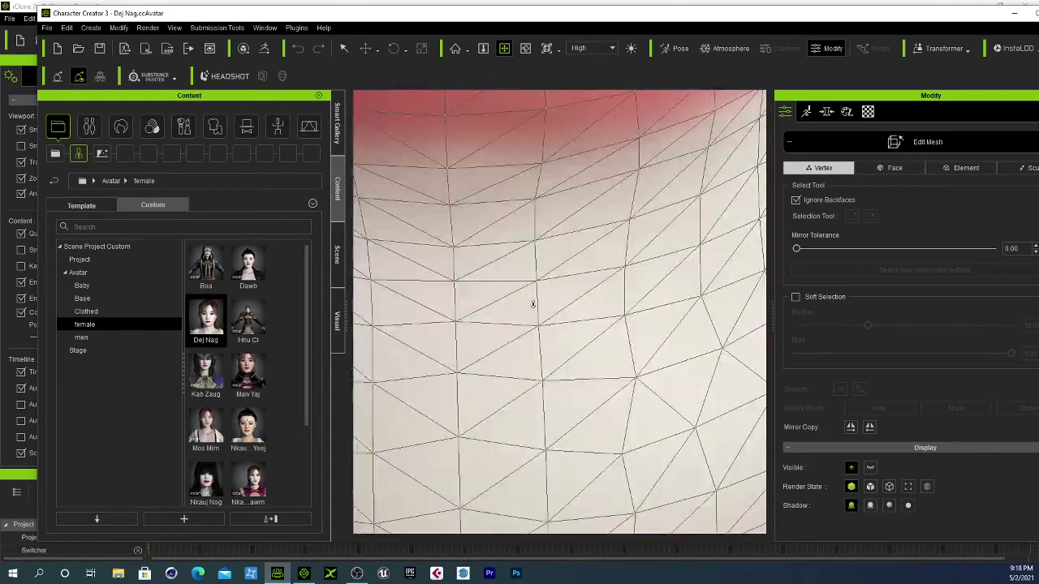
pyautogui.scroll(-4, 536, 333)
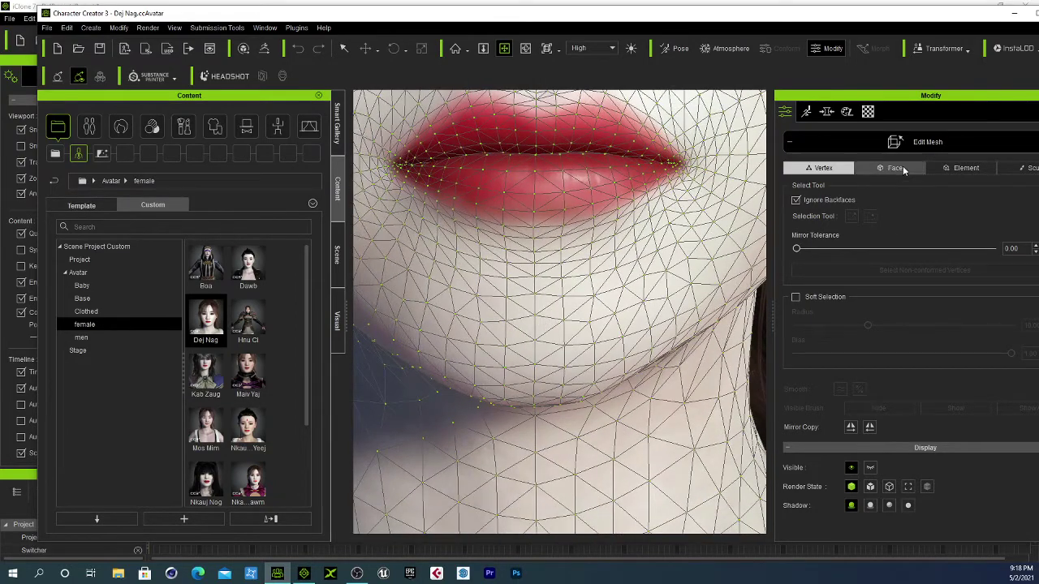
pyautogui.moveTo(773, 158); pyautogui.dragTo(735, 158)
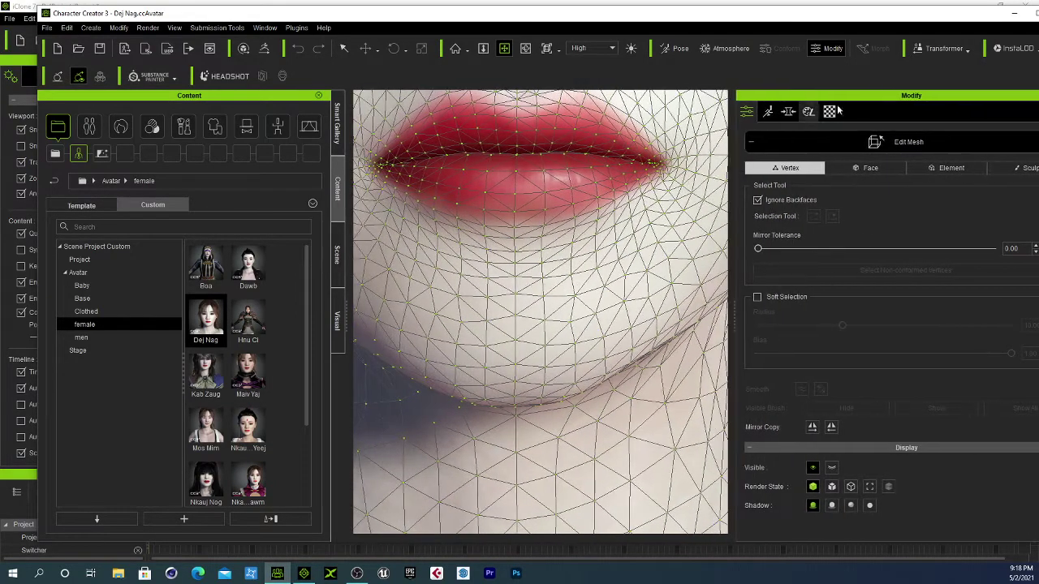
pyautogui.click(1027, 170)
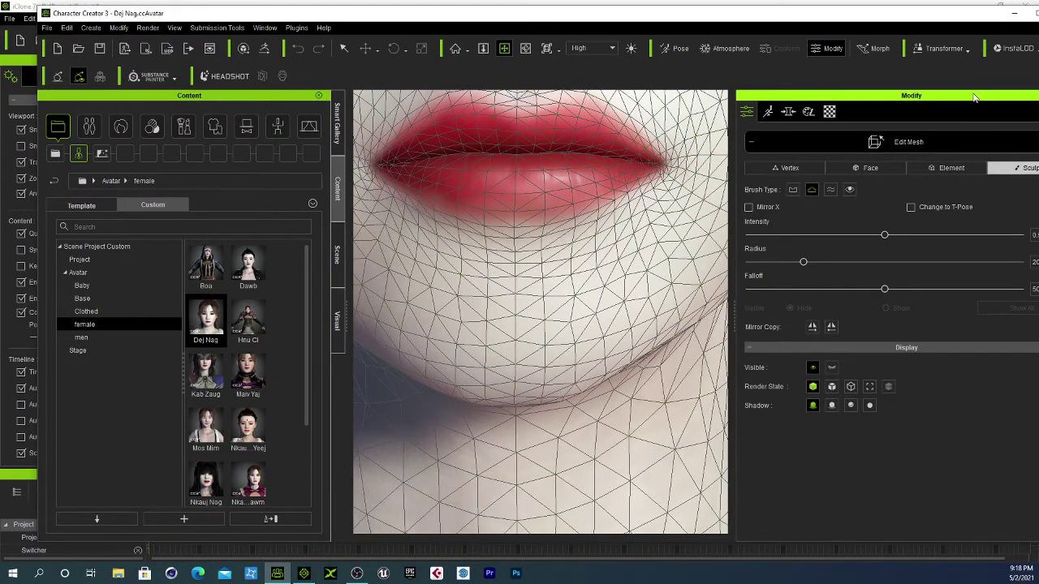
pyautogui.moveTo(990, 95); pyautogui.dragTo(943, 93)
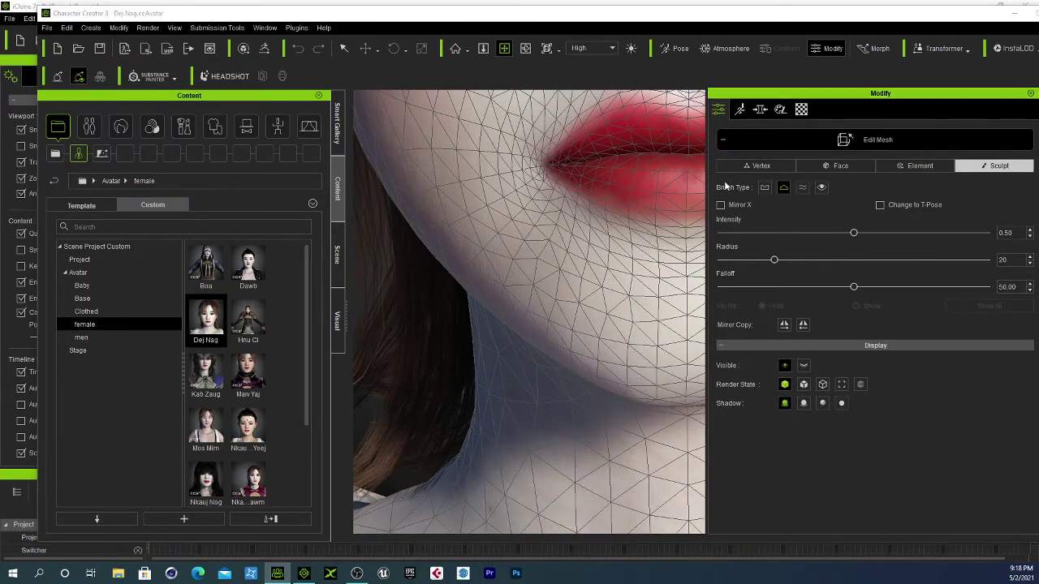
# Step: Frame the avatar's face mesh from the front and switch the sculpting tool to the first brush type
pyautogui.scroll(-8, 580, 211)
pyautogui.moveTo(579, 211); pyautogui.dragTo(393, 212)
pyautogui.scroll(-1, 502, 217)
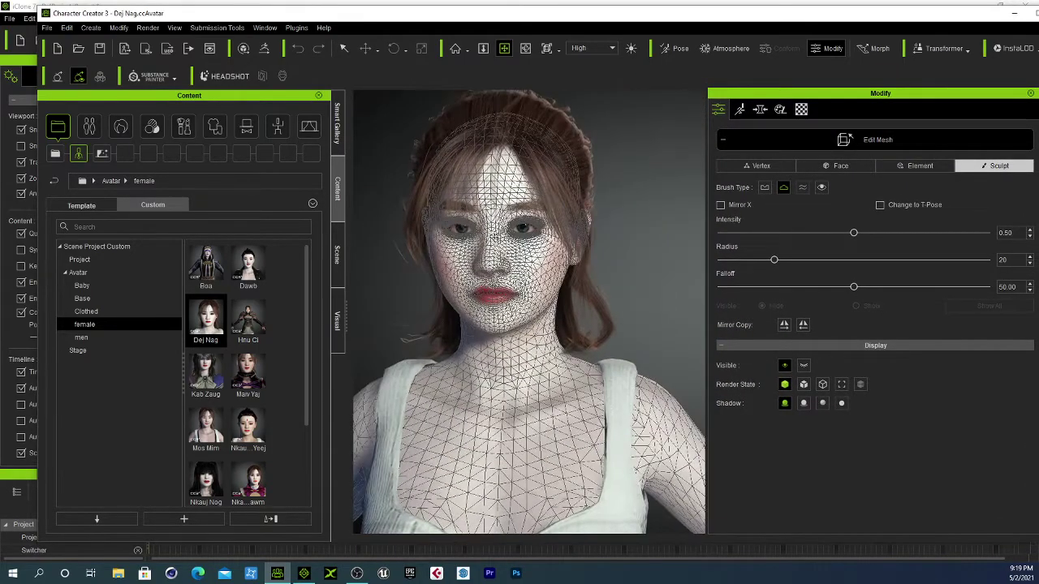
pyautogui.scroll(8, 506, 218)
pyautogui.moveTo(505, 218); pyautogui.dragTo(566, 249)
pyautogui.scroll(-2, 566, 248)
pyautogui.moveTo(422, 238); pyautogui.dragTo(552, 257)
pyautogui.scroll(5, 551, 257)
pyautogui.scroll(-3, 549, 259)
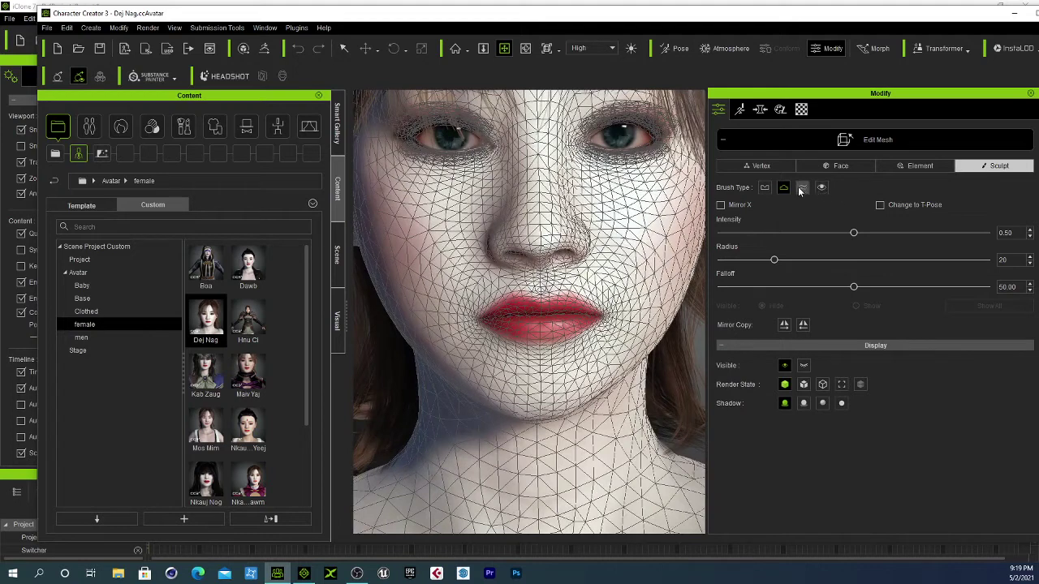
pyautogui.click(767, 188)
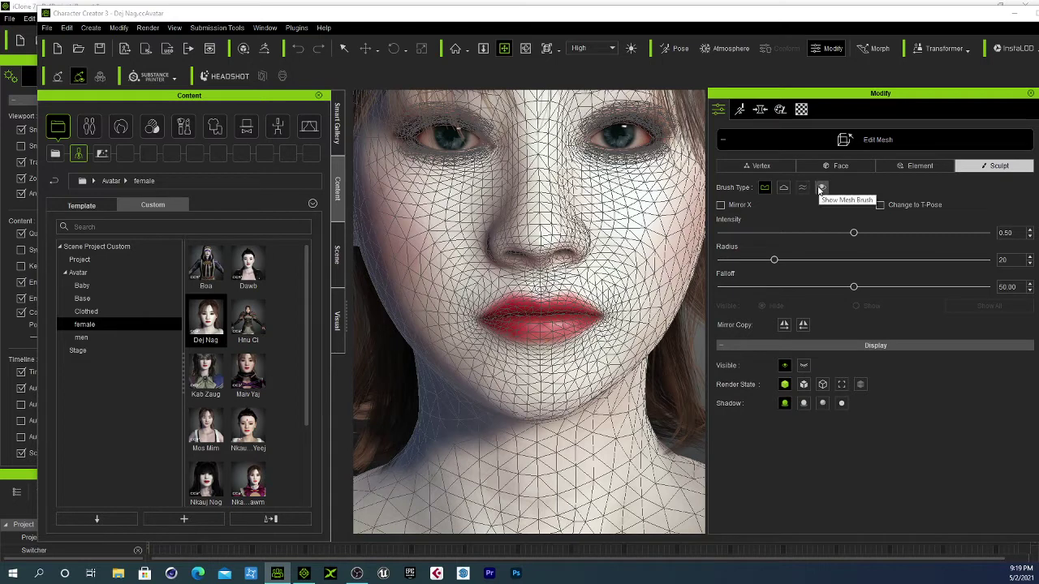
# Step: Examine the face mesh around the mouth, chin and jaw from the front and slightly below
pyautogui.click(720, 205)
pyautogui.click(720, 206)
pyautogui.moveTo(564, 304)
pyautogui.mouseDown(button='right')
pyautogui.moveTo(487, 312)
pyautogui.moveTo(554, 299)
pyautogui.moveTo(497, 300)
pyautogui.moveTo(557, 289)
pyautogui.mouseUp(button='right')
pyautogui.scroll(3, 533, 299)
pyautogui.scroll(-3, 533, 300)
pyautogui.moveTo(556, 290); pyautogui.dragTo(534, 322, button='middle')
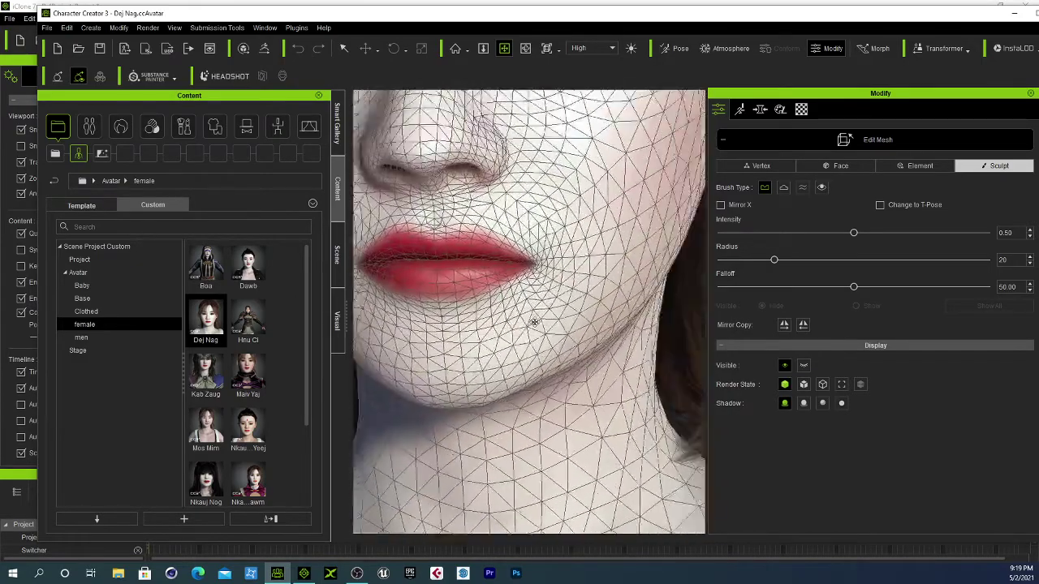
pyautogui.scroll(-3, 534, 322)
pyautogui.moveTo(529, 332); pyautogui.dragTo(560, 339, button='right')
pyautogui.moveTo(560, 339); pyautogui.dragTo(558, 320)
pyautogui.scroll(2, 558, 320)
pyautogui.moveTo(558, 320); pyautogui.dragTo(604, 323, button='right')
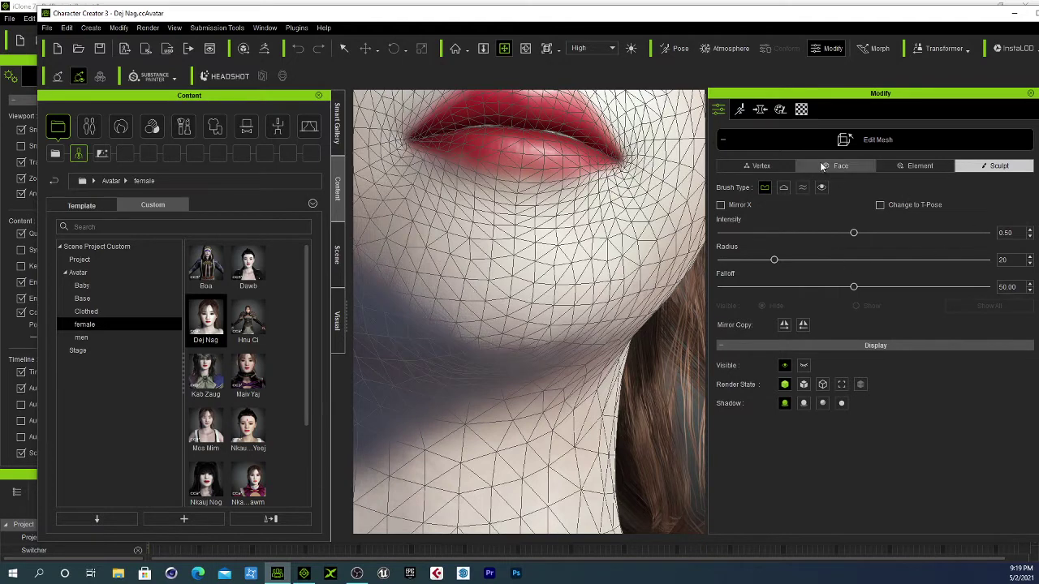
# Step: Switch the sculpting tool to the third brush type and set its Strength to 0.18 and Radius to 6
pyautogui.click(803, 187)
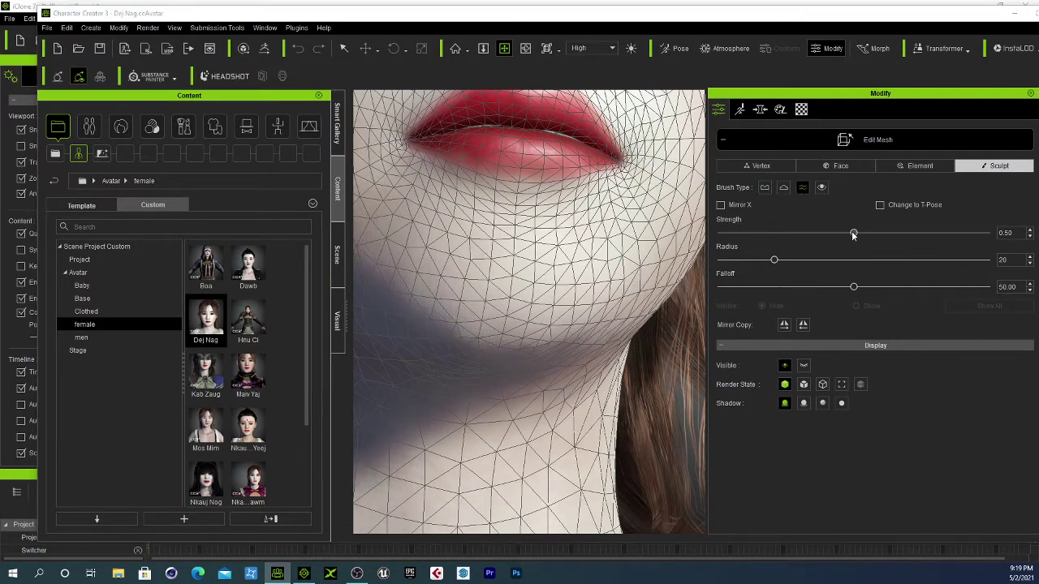
pyautogui.moveTo(777, 234)
pyautogui.mouseDown()
pyautogui.moveTo(743, 233)
pyautogui.moveTo(785, 234)
pyautogui.moveTo(764, 241)
pyautogui.mouseUp()
pyautogui.moveTo(763, 235); pyautogui.dragTo(766, 235)
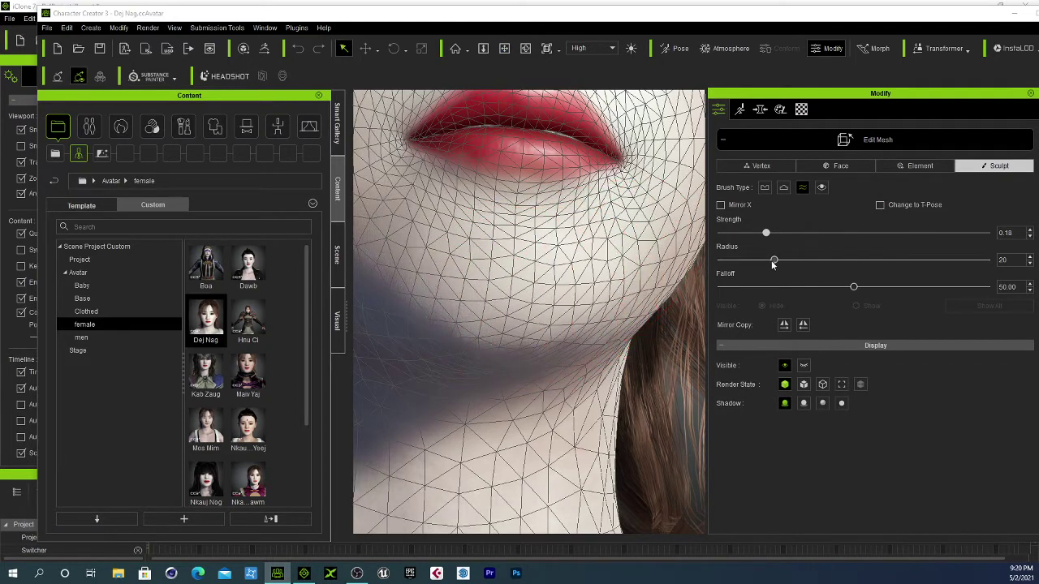
pyautogui.moveTo(773, 260); pyautogui.dragTo(736, 261)
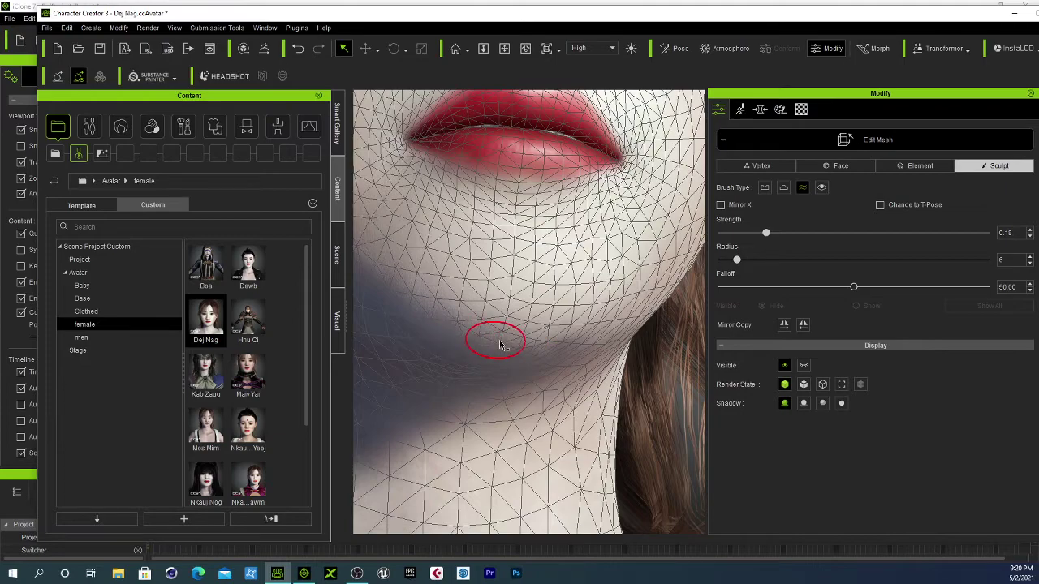
# Step: Examine the mesh of the chin, jawline and neck from below and from the side
pyautogui.scroll(-4, 536, 288)
pyautogui.moveTo(540, 352); pyautogui.dragTo(591, 279, button='middle')
pyautogui.moveTo(591, 278); pyautogui.dragTo(633, 332, button='right')
pyautogui.scroll(4, 644, 347)
pyautogui.moveTo(654, 362); pyautogui.dragTo(543, 311)
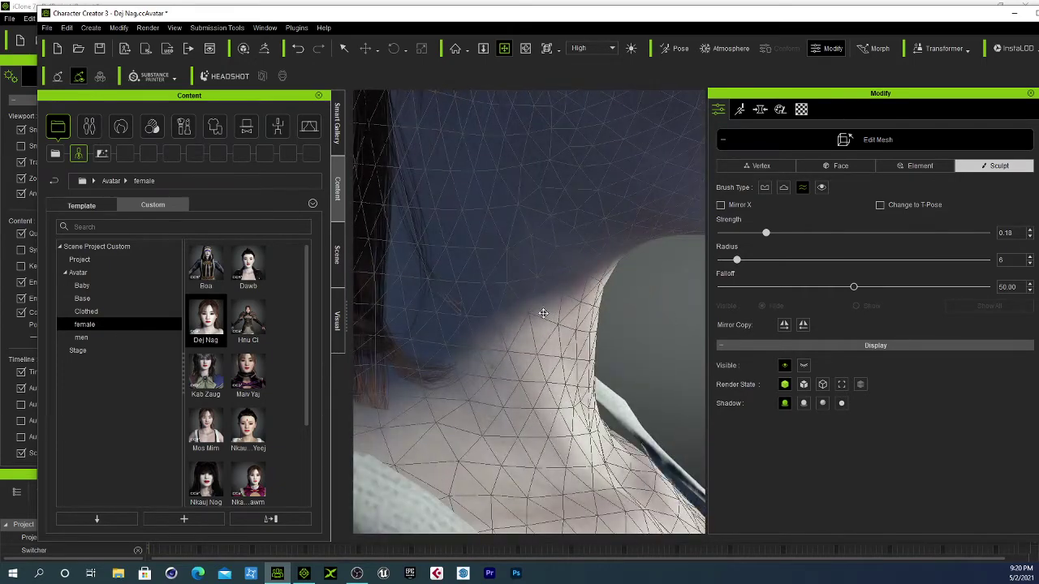
pyautogui.scroll(-4, 543, 311)
pyautogui.moveTo(495, 360)
pyautogui.mouseDown(button='right')
pyautogui.moveTo(529, 369)
pyautogui.moveTo(589, 349)
pyautogui.moveTo(593, 317)
pyautogui.moveTo(571, 352)
pyautogui.moveTo(543, 349)
pyautogui.moveTo(611, 371)
pyautogui.moveTo(506, 371)
pyautogui.moveTo(554, 389)
pyautogui.moveTo(510, 378)
pyautogui.moveTo(536, 369)
pyautogui.moveTo(541, 340)
pyautogui.moveTo(599, 338)
pyautogui.moveTo(559, 322)
pyautogui.mouseUp(button='right')
pyautogui.scroll(4, 585, 317)
pyautogui.scroll(-3, 584, 318)
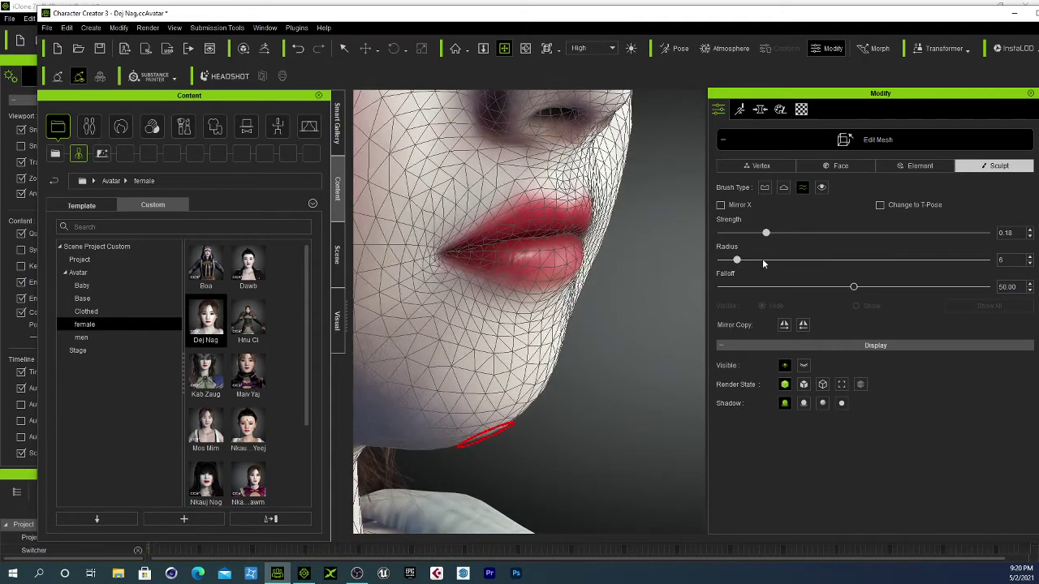
# Step: Switch back to the first sculpting brush, apply it just below the mouth, and check the chin from several angles
pyautogui.click(764, 186)
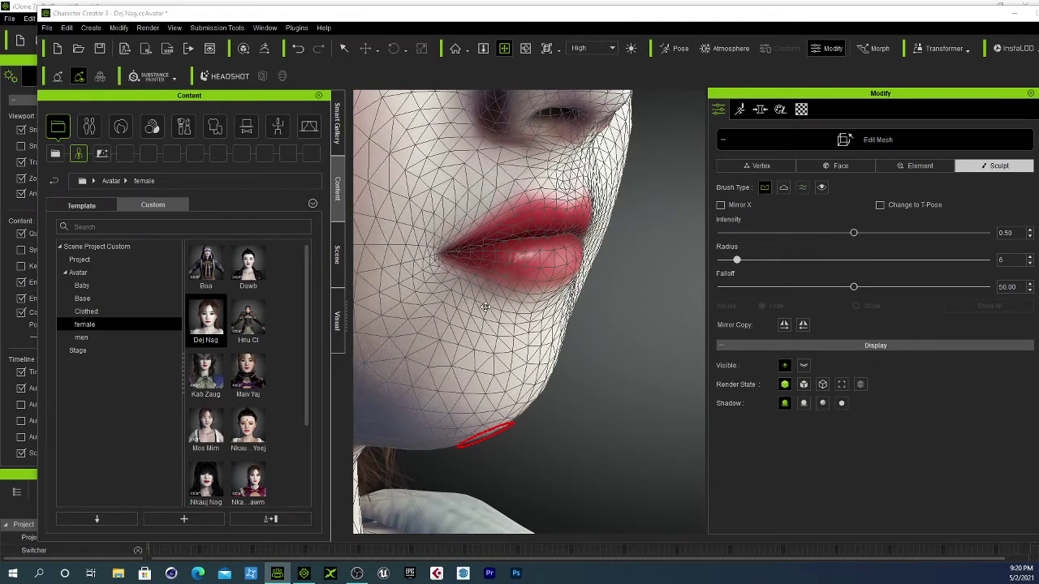
pyautogui.click(485, 313)
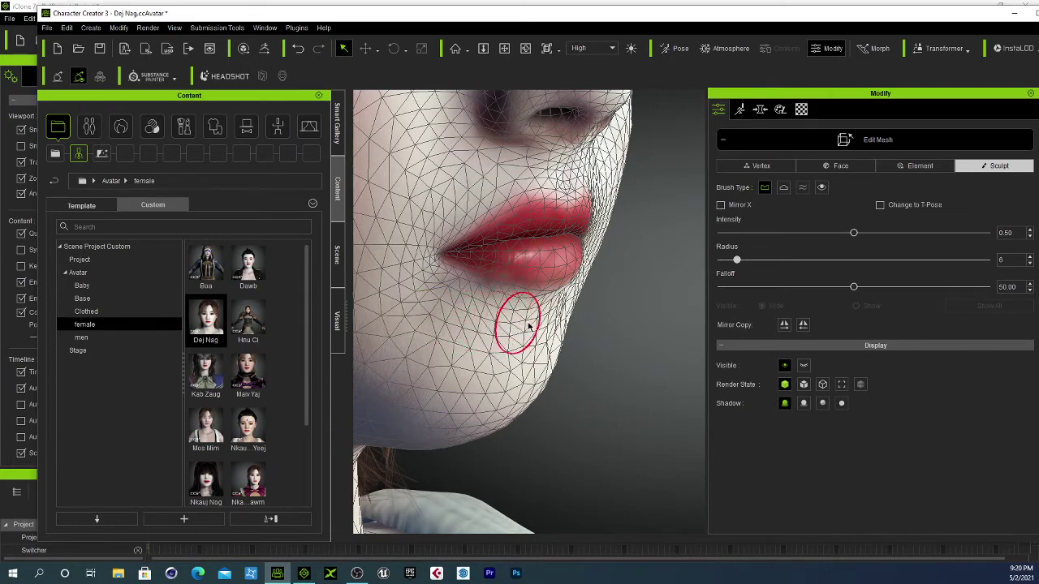
pyautogui.keyDown('alt'); pyautogui.moveTo(593, 320); pyautogui.dragTo(458, 306, button='right'); pyautogui.keyUp('alt')
pyautogui.keyDown('alt'); pyautogui.moveTo(458, 306); pyautogui.dragTo(598, 281); pyautogui.keyUp('alt')
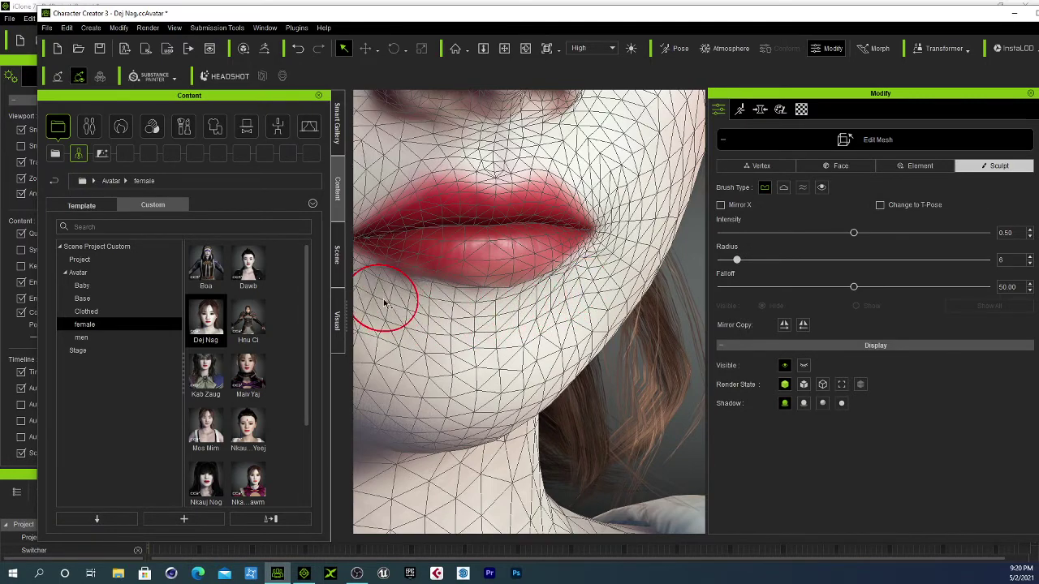
pyautogui.moveTo(408, 311)
pyautogui.keyDown('alt'); pyautogui.mouseDown(button='right')
pyautogui.moveTo(511, 261)
pyautogui.moveTo(434, 263)
pyautogui.moveTo(568, 277)
pyautogui.moveTo(552, 289)
pyautogui.moveTo(597, 277)
pyautogui.mouseUp(button='right'); pyautogui.keyUp('alt')
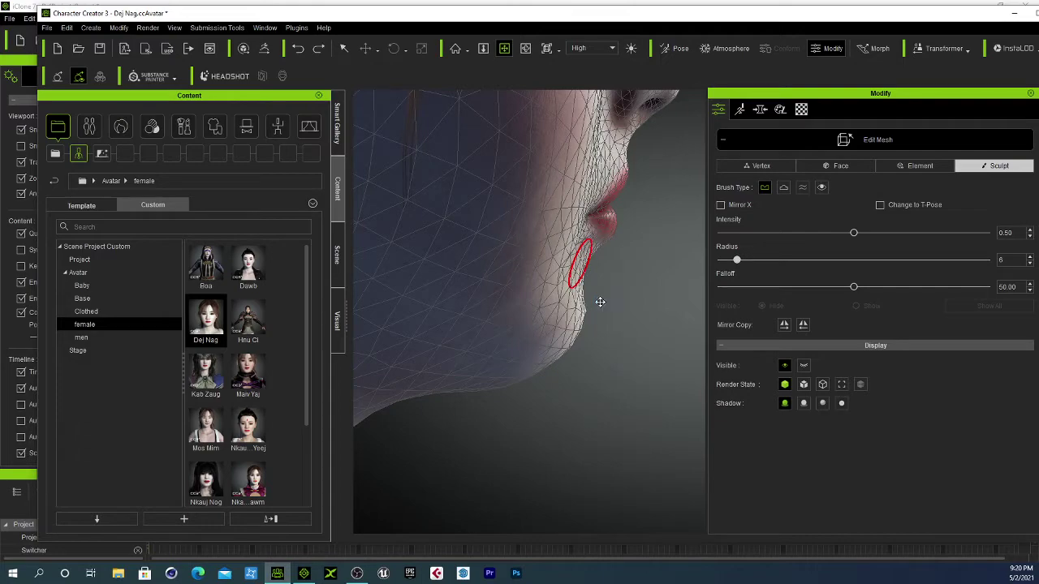
pyautogui.moveTo(620, 298)
pyautogui.mouseDown(button='right')
pyautogui.moveTo(552, 301)
pyautogui.moveTo(560, 292)
pyautogui.moveTo(457, 322)
pyautogui.mouseUp(button='right')
pyautogui.scroll(-3, 457, 323)
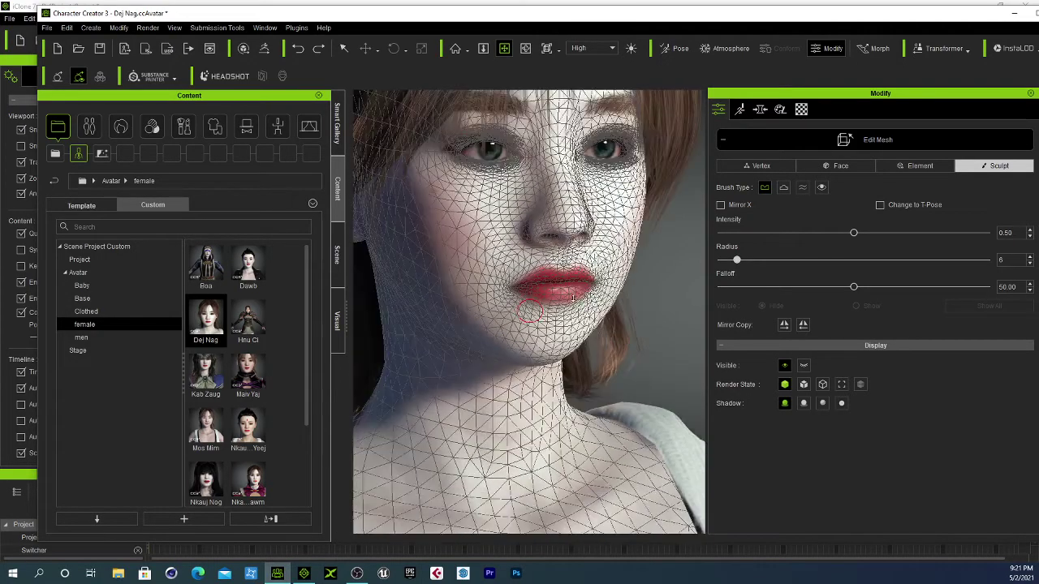
pyautogui.moveTo(546, 308); pyautogui.dragTo(519, 308, button='right')
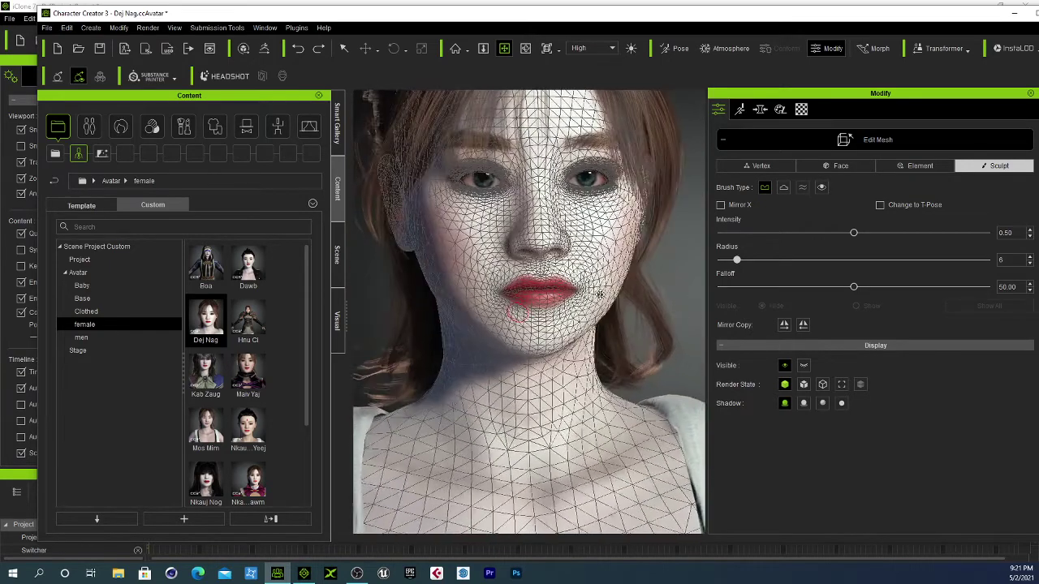
# Step: Leave Edit Mesh and review the avatar's face and outfit without the wireframe
pyautogui.click(861, 141)
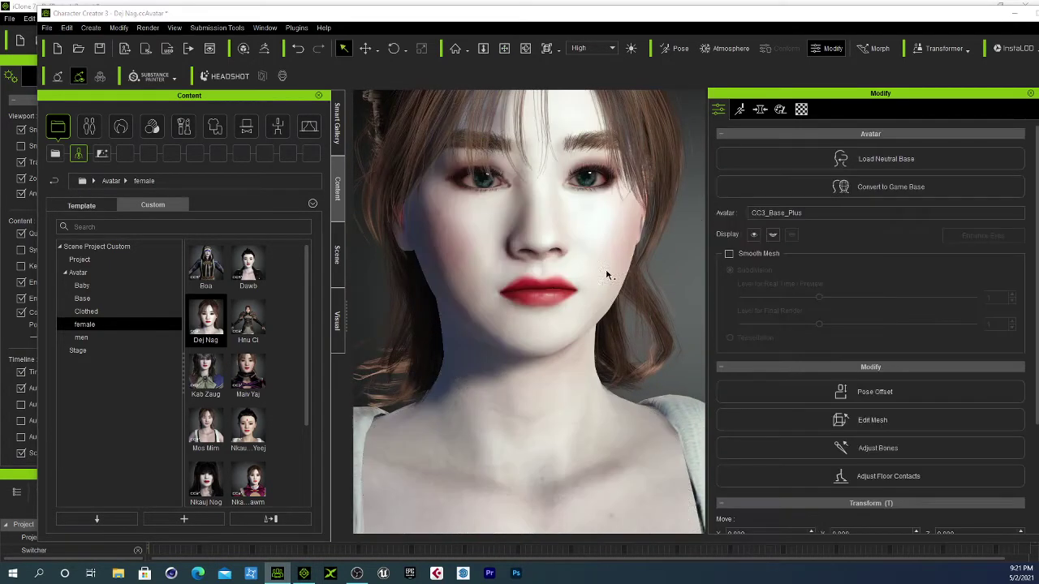
pyautogui.scroll(8, 556, 351)
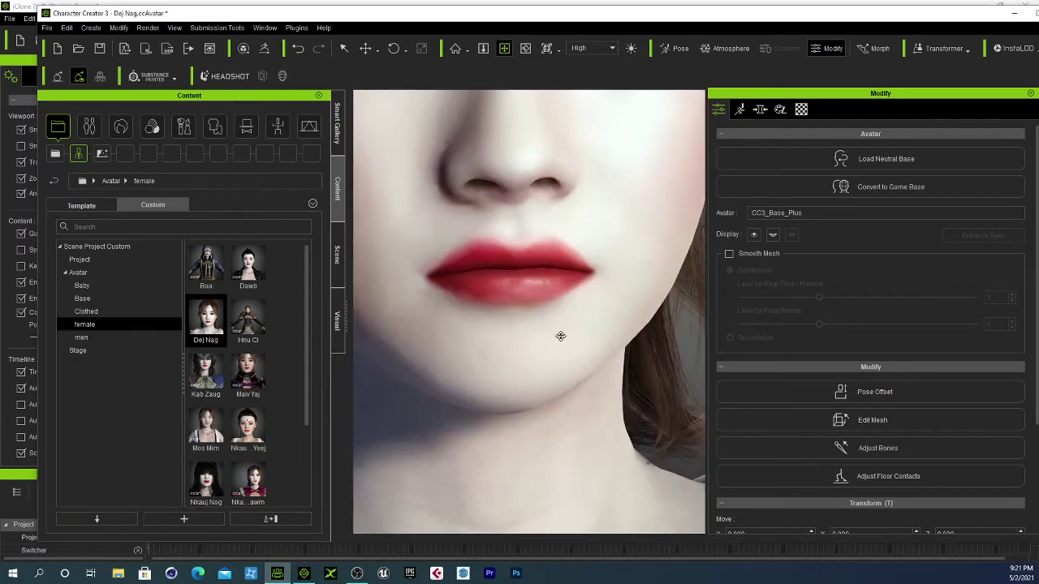
pyautogui.scroll(-5, 560, 336)
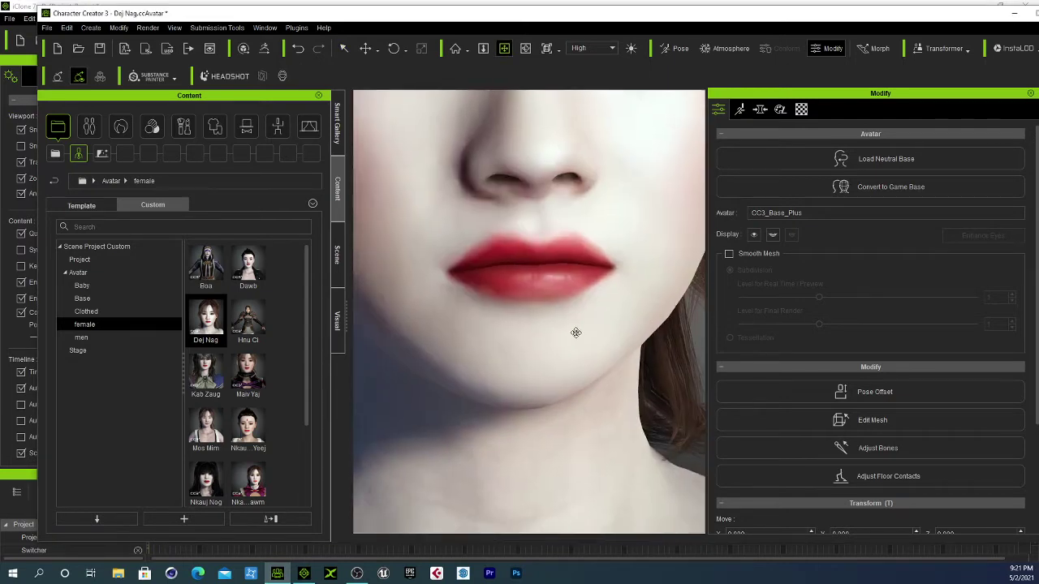
pyautogui.moveTo(575, 332); pyautogui.dragTo(559, 384, button='right')
pyautogui.scroll(-3, 559, 375)
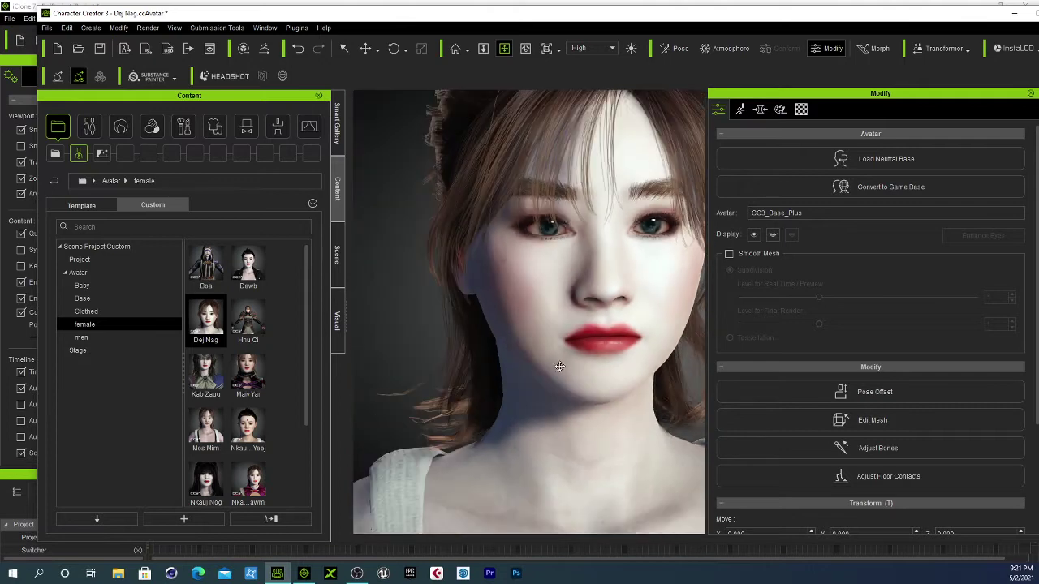
pyautogui.moveTo(559, 366); pyautogui.dragTo(526, 352, button='middle')
pyautogui.scroll(-4, 526, 352)
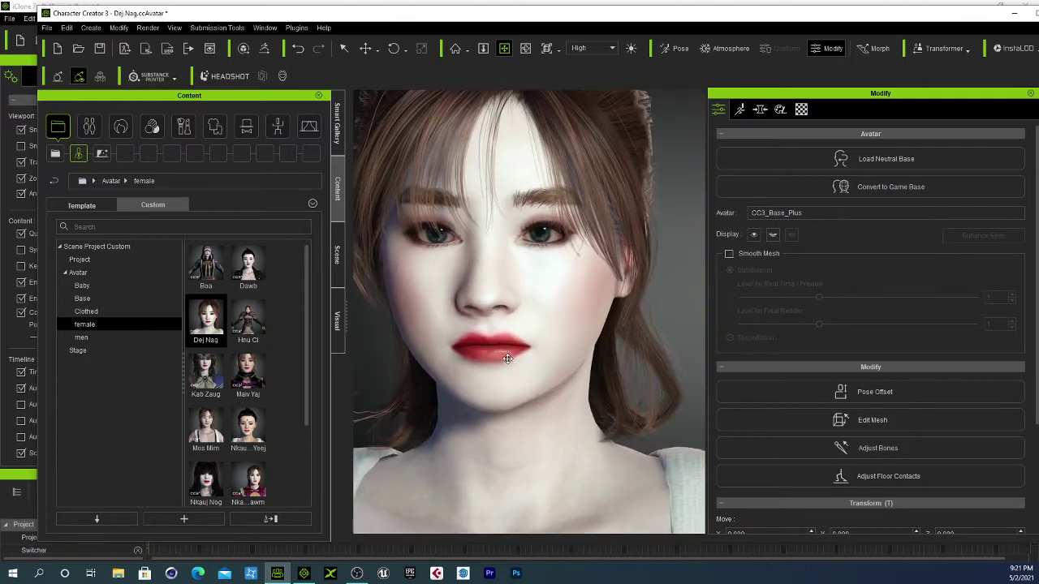
pyautogui.moveTo(538, 355); pyautogui.dragTo(568, 343, button='right')
pyautogui.scroll(-2, 568, 344)
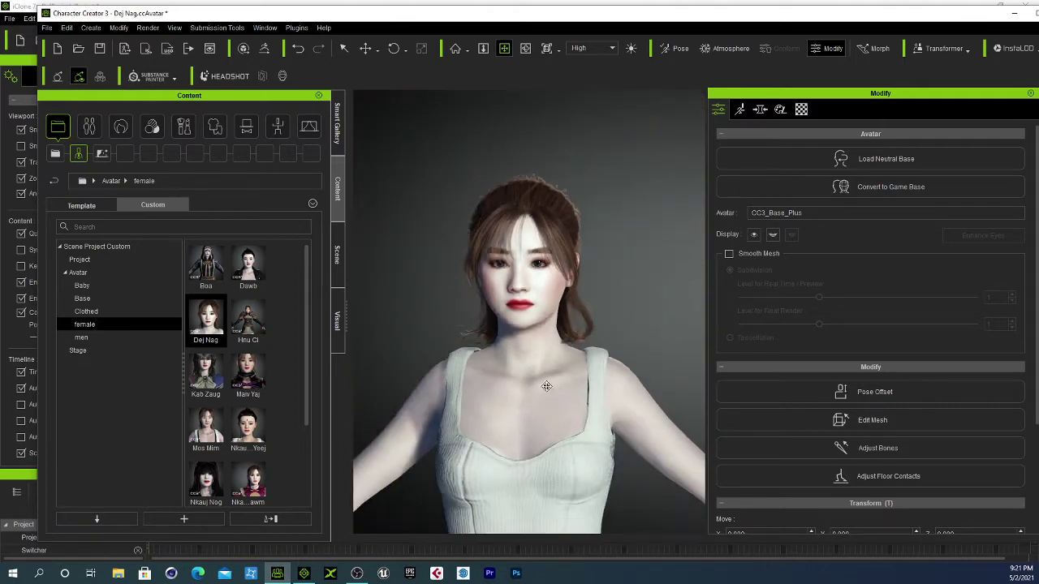
pyautogui.moveTo(547, 387); pyautogui.dragTo(560, 354)
pyautogui.scroll(-1, 523, 323)
pyautogui.moveTo(559, 355); pyautogui.dragTo(539, 306, button='middle')
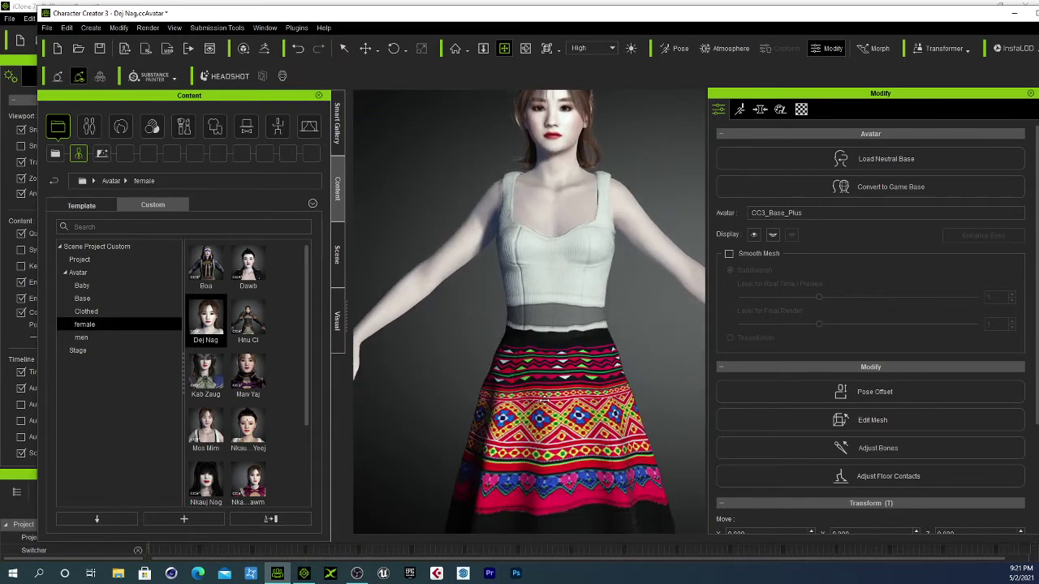
# Step: Show the material settings, select the avatar's patterned skirt and bring its PBR texture maps into view
pyautogui.click(801, 110)
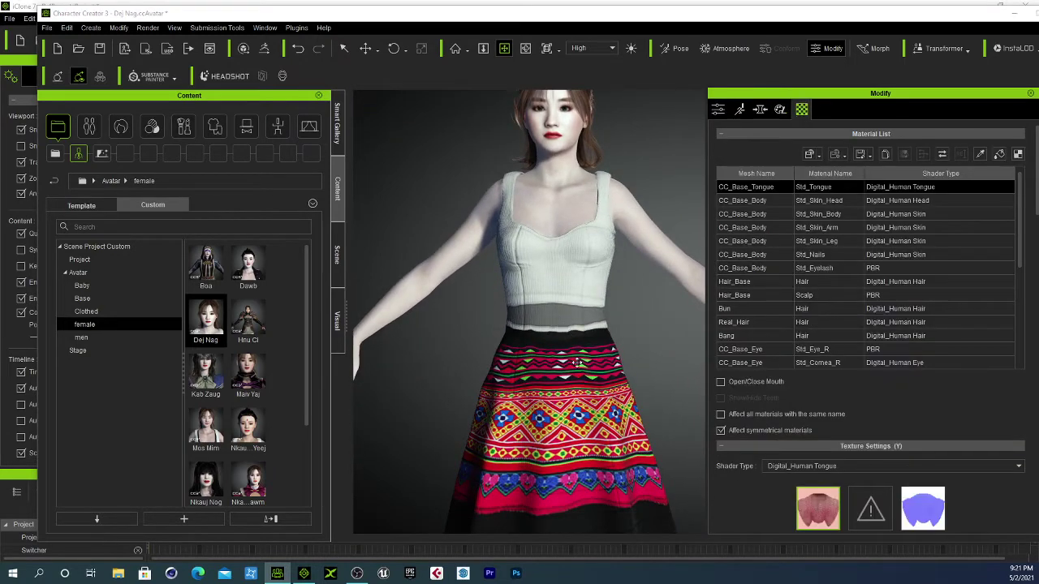
pyautogui.moveTo(577, 362); pyautogui.dragTo(531, 251)
pyautogui.scroll(-2, 531, 250)
pyautogui.scroll(-5, 804, 253)
pyautogui.scroll(-10, 825, 311)
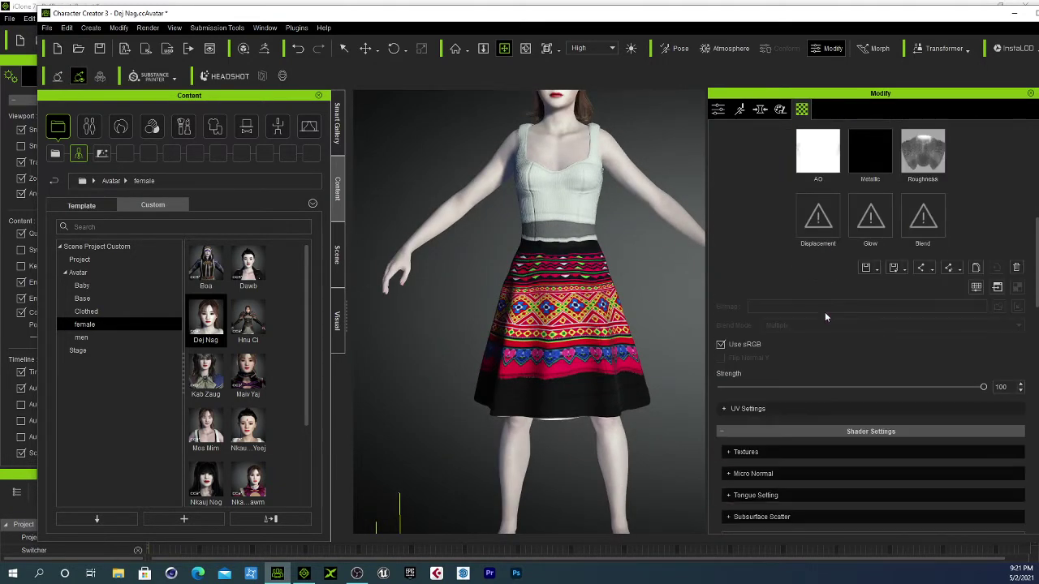
pyautogui.scroll(4, 825, 312)
pyautogui.scroll(1, 645, 301)
pyautogui.moveTo(571, 267); pyautogui.dragTo(576, 349)
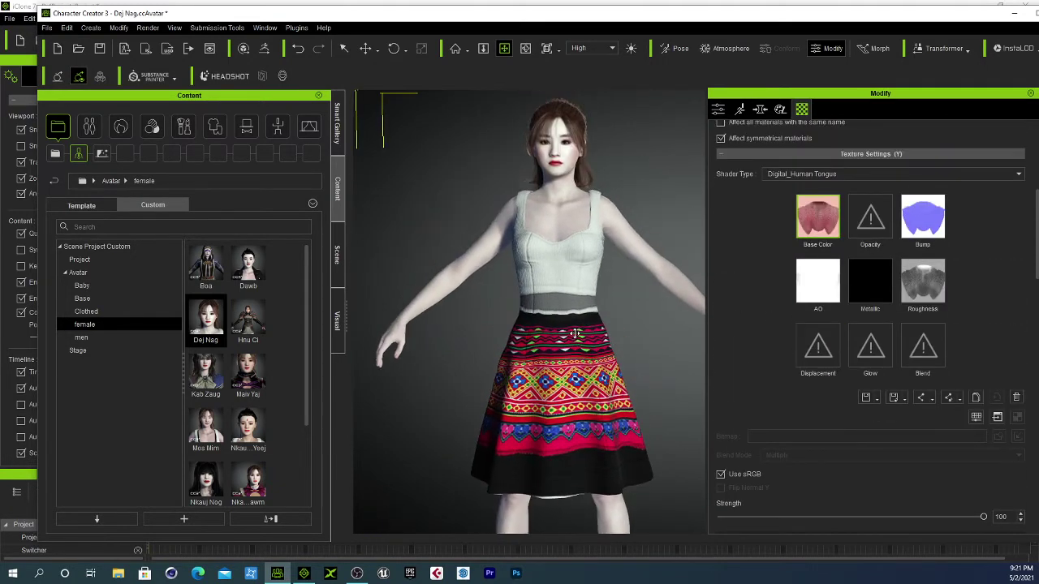
pyautogui.press('q')
pyautogui.click(583, 351)
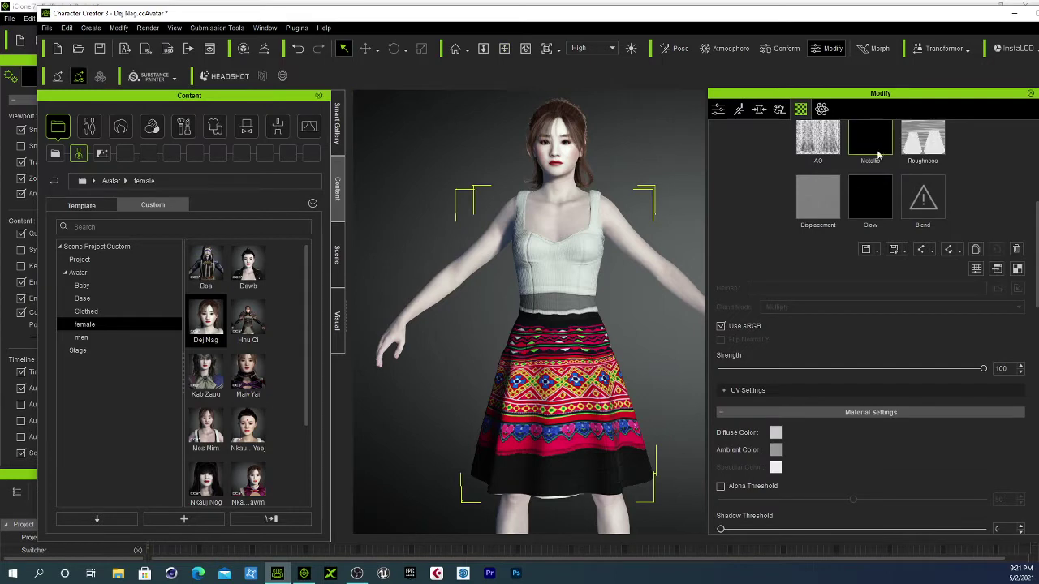
pyautogui.scroll(5, 864, 196)
# Step: Choose the skirt's Base Color texture and launch it for external editing, proceeding to the selection of an editor program
pyautogui.moveTo(814, 306)
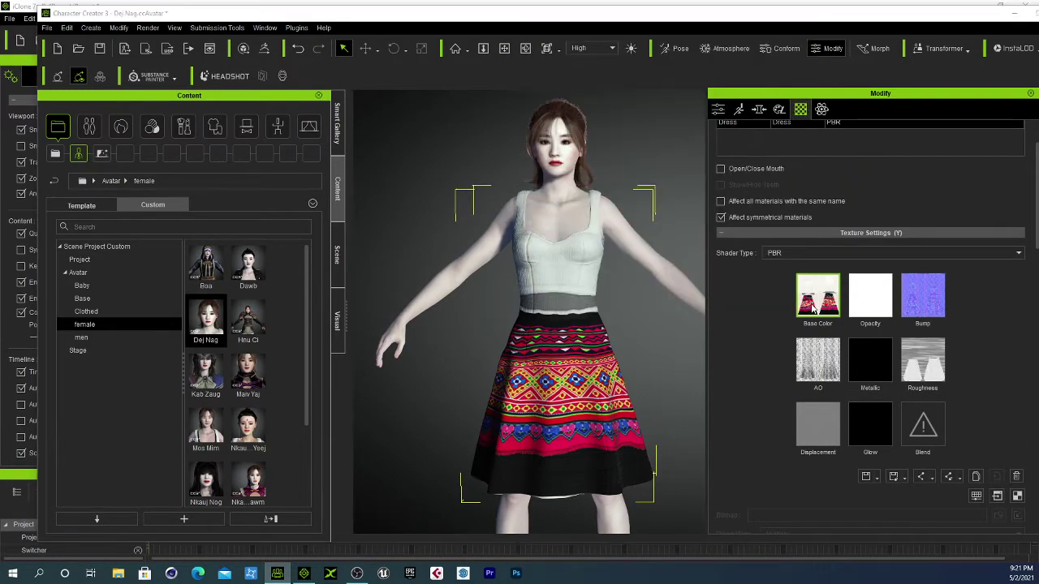
pyautogui.click(814, 305)
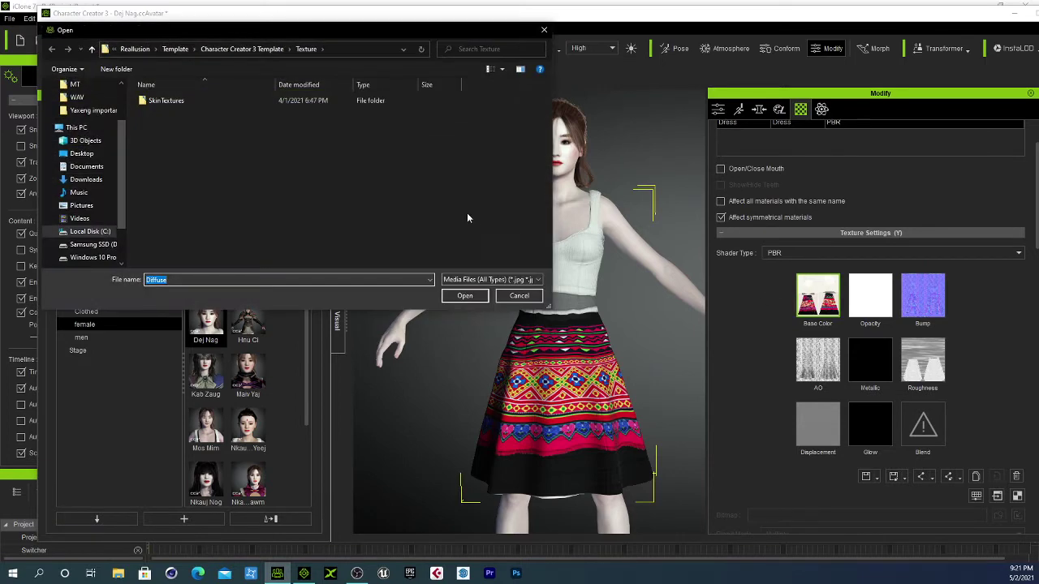
pyautogui.click(544, 29)
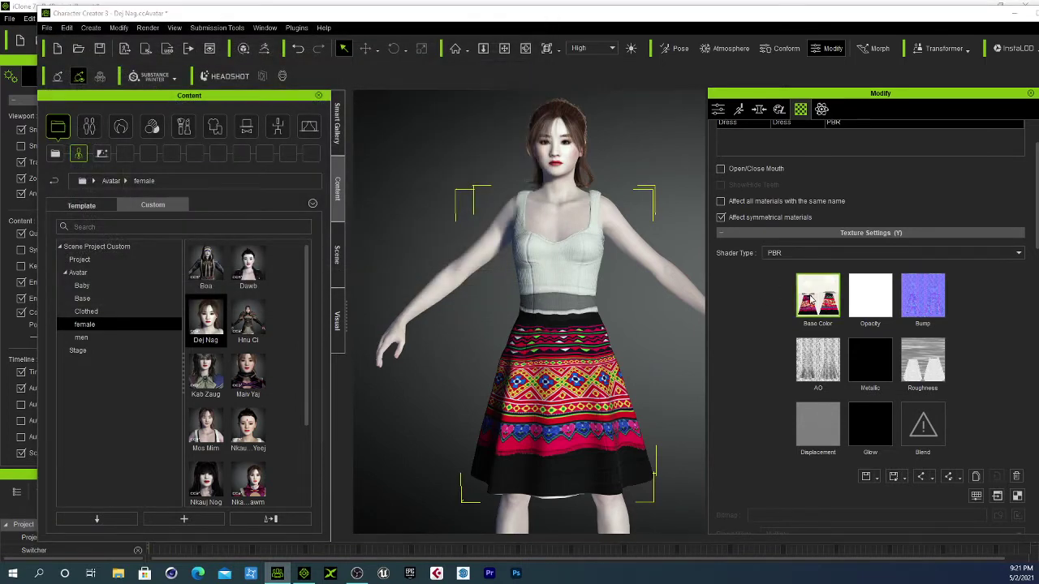
pyautogui.click(998, 499)
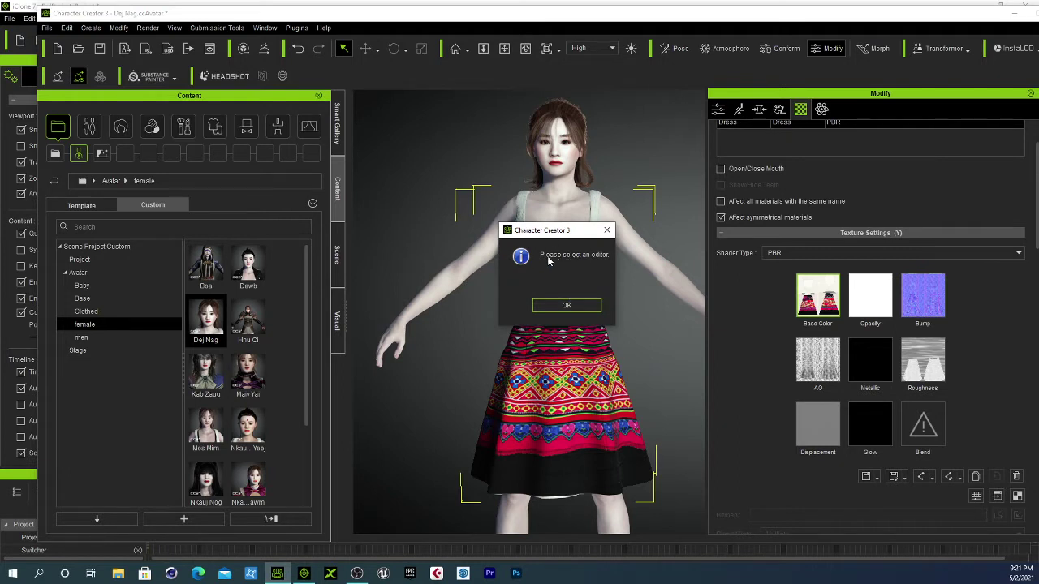
pyautogui.click(559, 306)
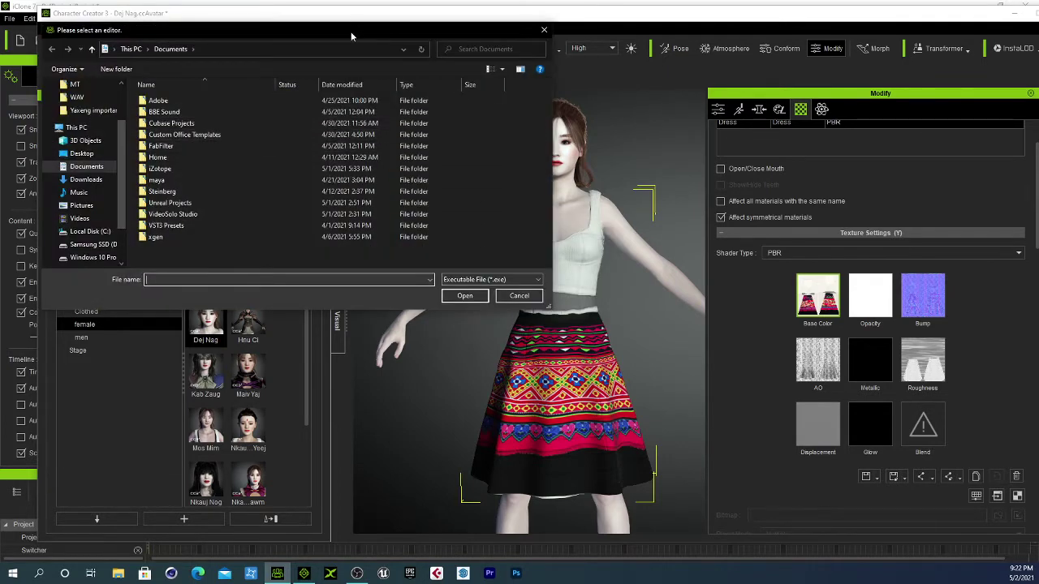
pyautogui.moveTo(351, 36); pyautogui.dragTo(504, 42)
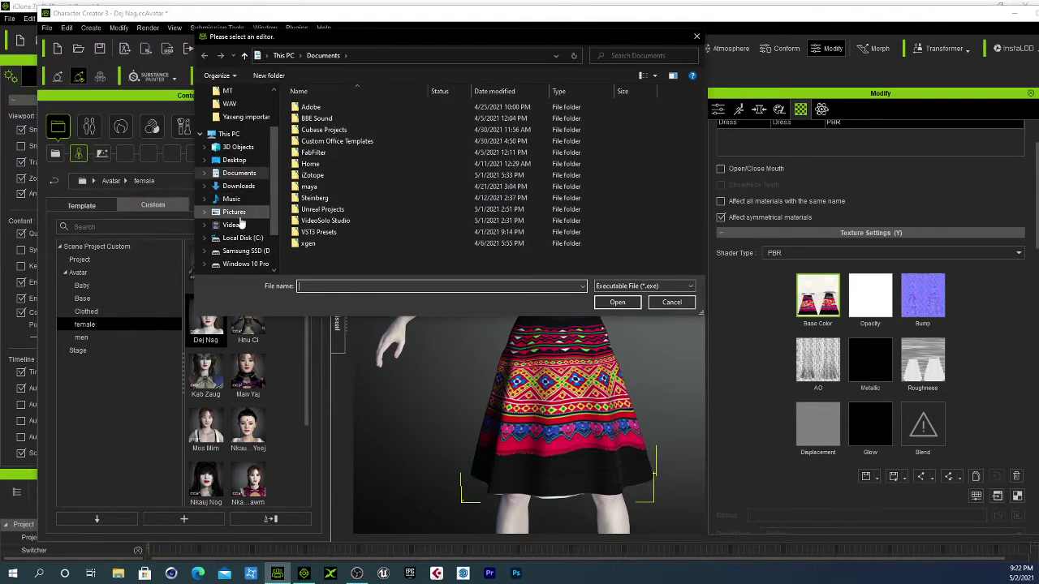
# Step: Choose the photoshop application from C:\Program Files\Adobe\Adobe Photoshop 2021 as the external editor for the skirt's Base Color texture
pyautogui.click(244, 238)
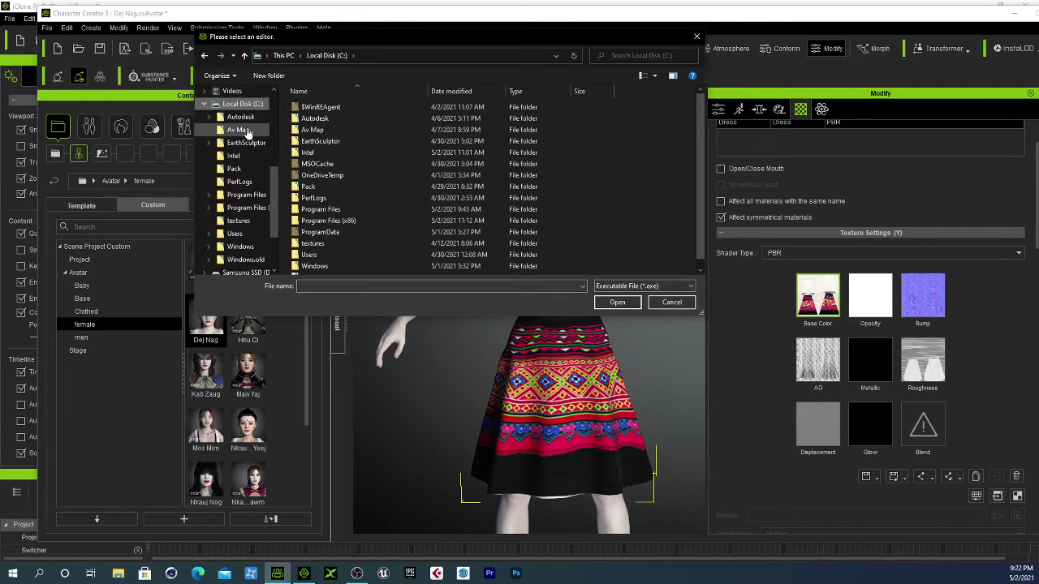
pyautogui.doubleClick(346, 208)
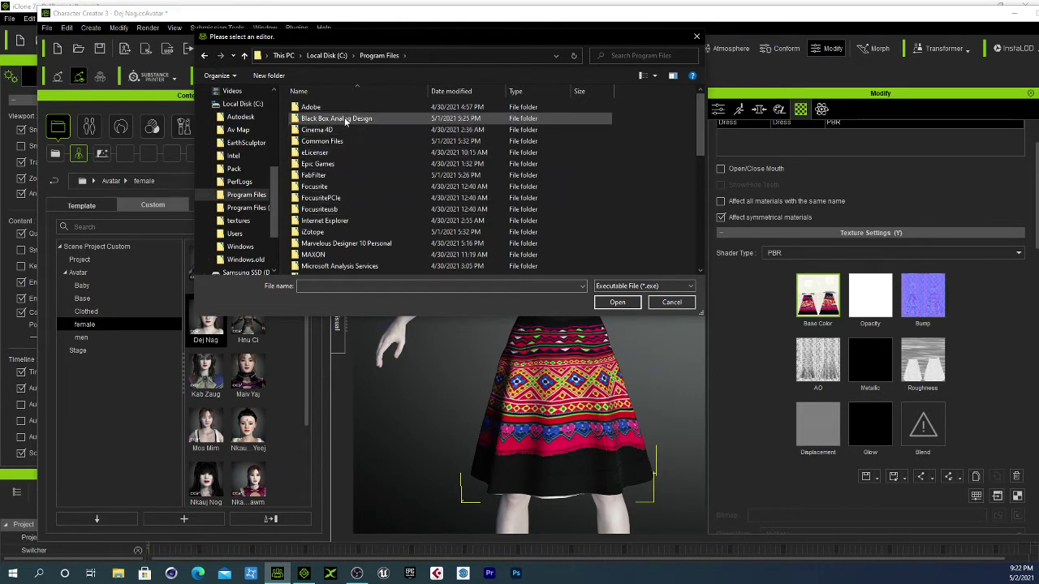
pyautogui.click(344, 107)
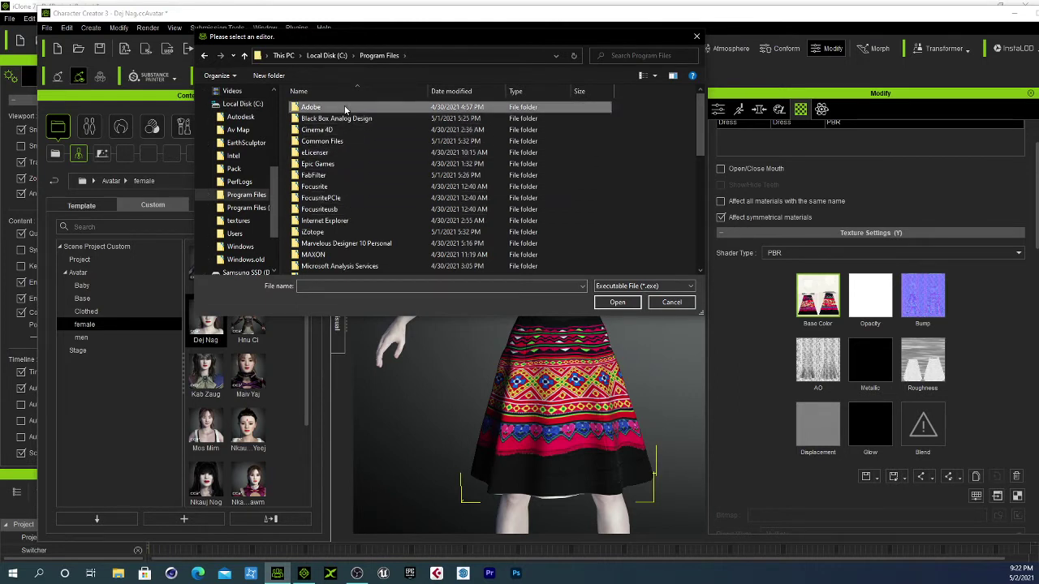
pyautogui.doubleClick(345, 107)
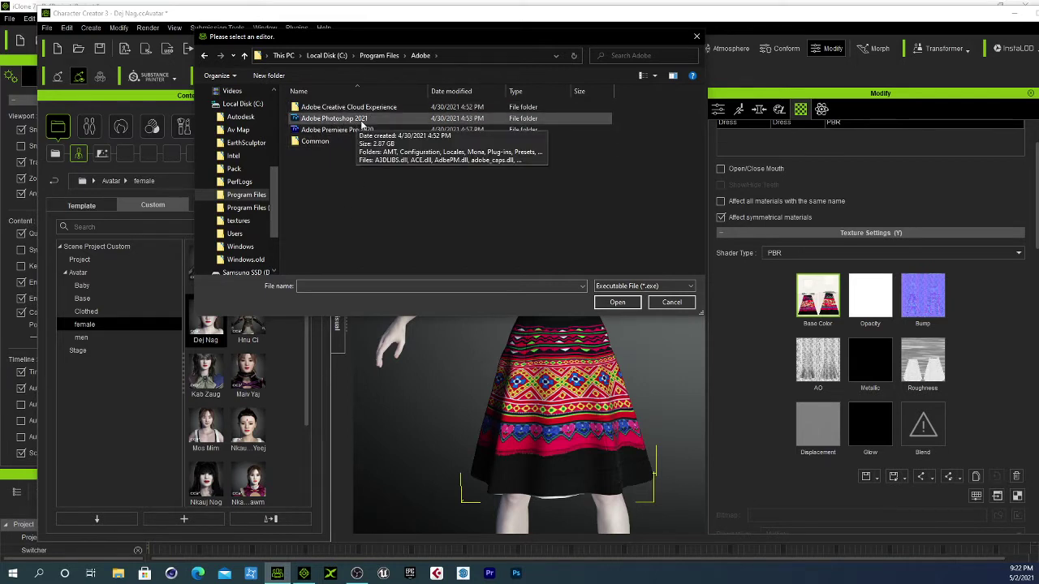
pyautogui.doubleClick(361, 122)
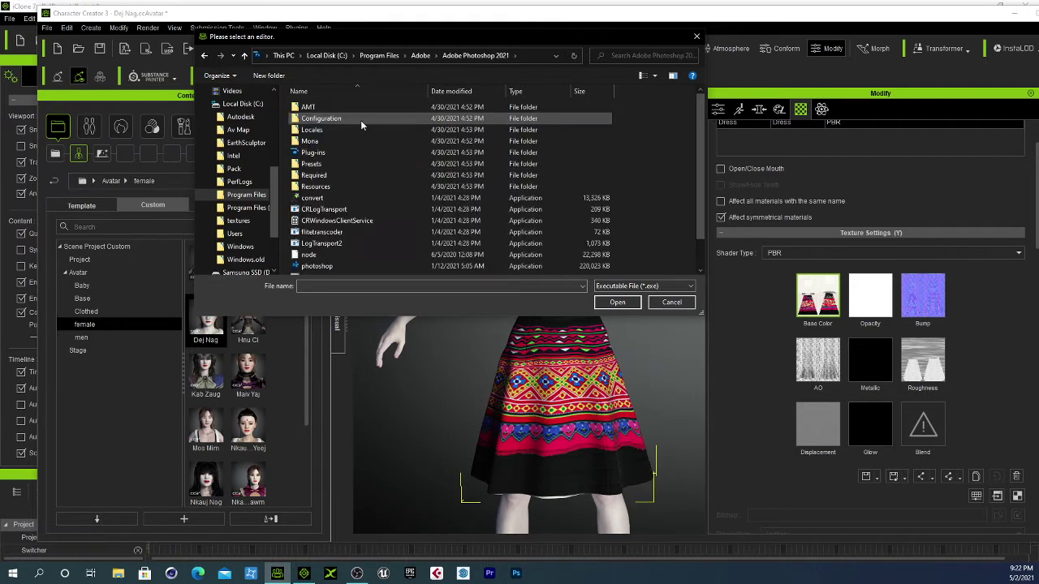
pyautogui.scroll(-1, 360, 205)
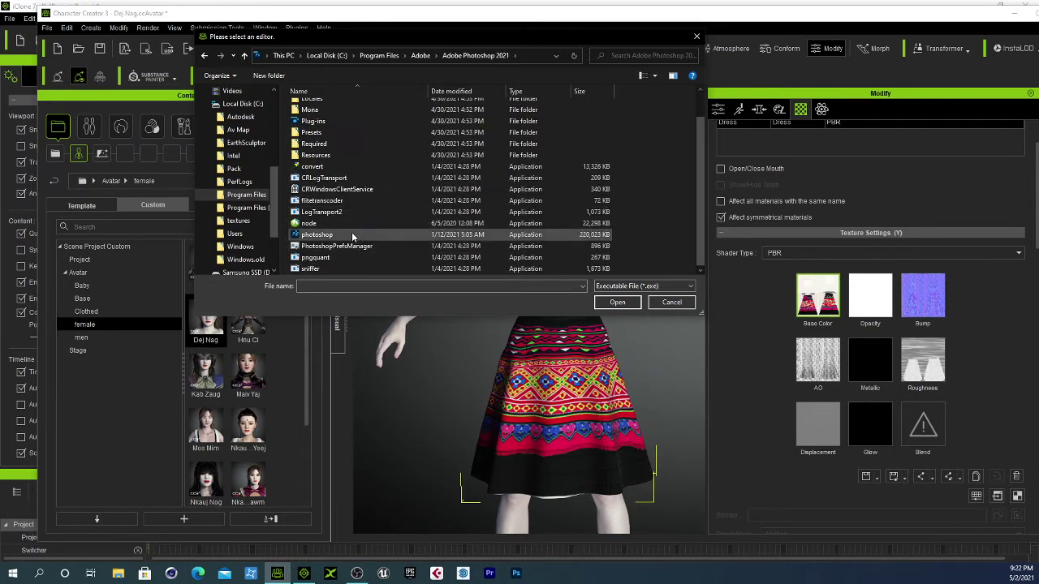
pyautogui.click(353, 237)
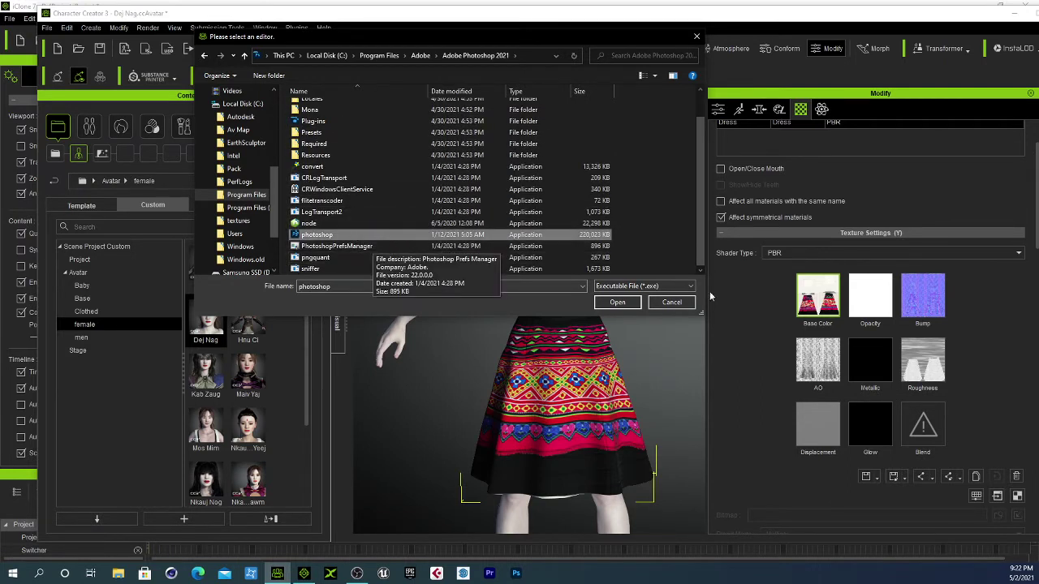
pyautogui.click(626, 306)
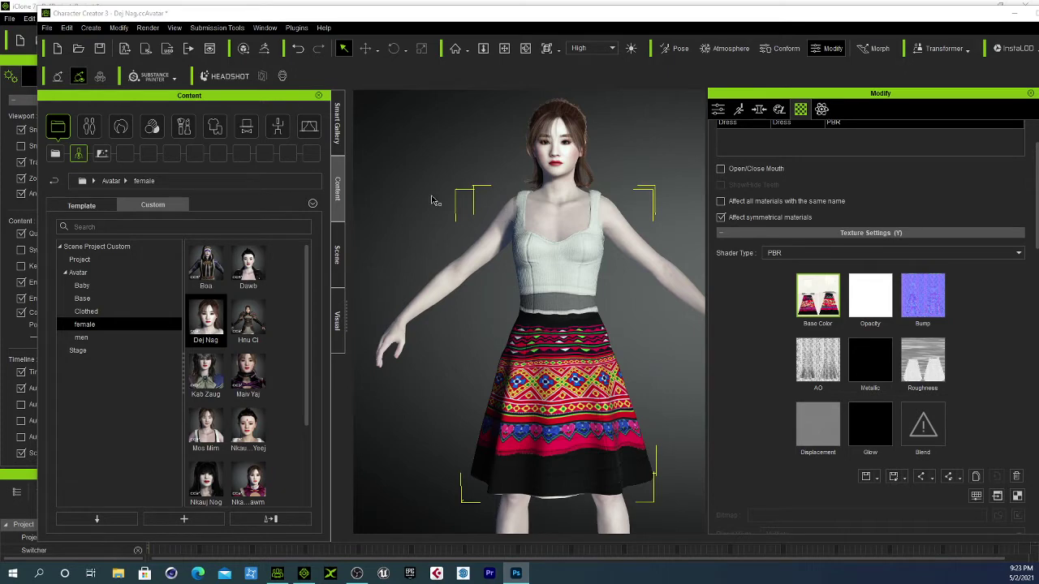
# Step: Examine the skirt's waistband and side seam up close, and review the whole skirt and its pattern
pyautogui.click(504, 48)
pyautogui.moveTo(561, 371); pyautogui.dragTo(601, 318)
pyautogui.scroll(4, 650, 358)
pyautogui.moveTo(601, 318); pyautogui.dragTo(504, 341, button='right')
pyautogui.scroll(2, 505, 341)
pyautogui.moveTo(442, 355); pyautogui.dragTo(507, 349)
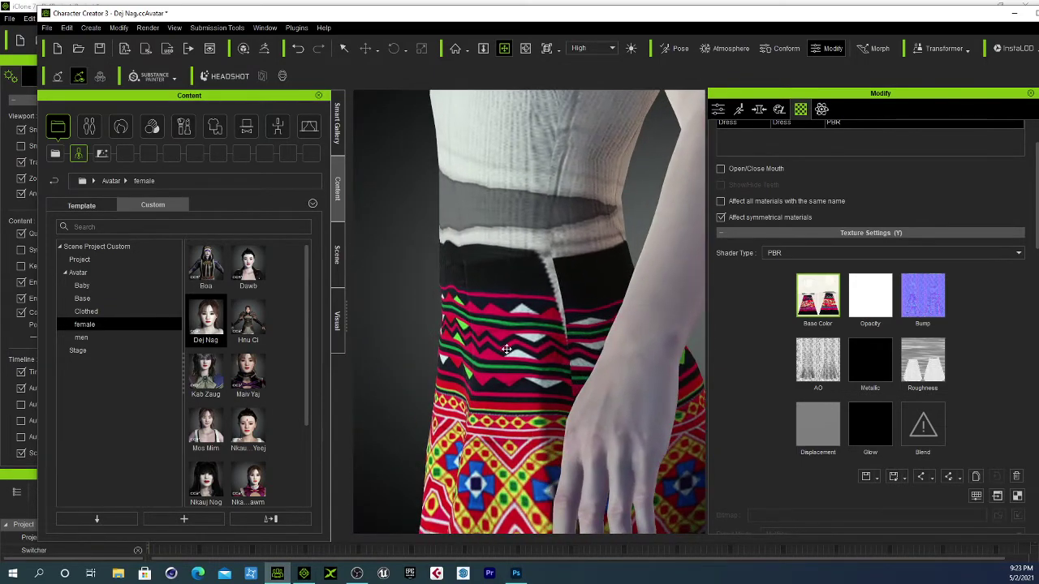
pyautogui.moveTo(507, 349); pyautogui.dragTo(608, 345, button='right')
pyautogui.scroll(3, 650, 334)
pyautogui.moveTo(623, 356); pyautogui.dragTo(570, 364)
pyautogui.scroll(2, 571, 364)
pyautogui.moveTo(570, 365); pyautogui.dragTo(625, 324, button='middle')
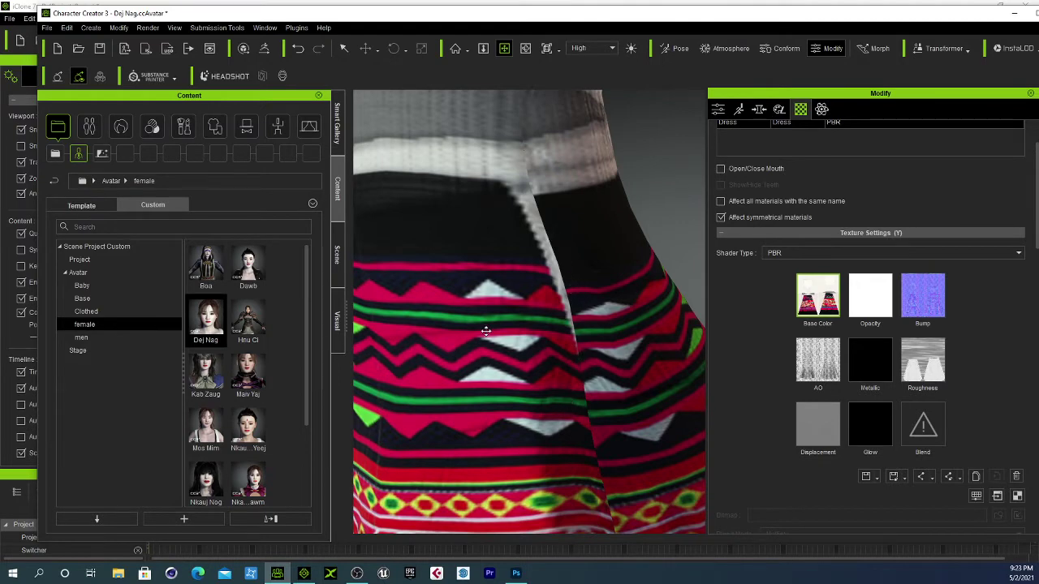
pyautogui.moveTo(486, 331); pyautogui.dragTo(532, 297)
pyautogui.scroll(-3, 550, 309)
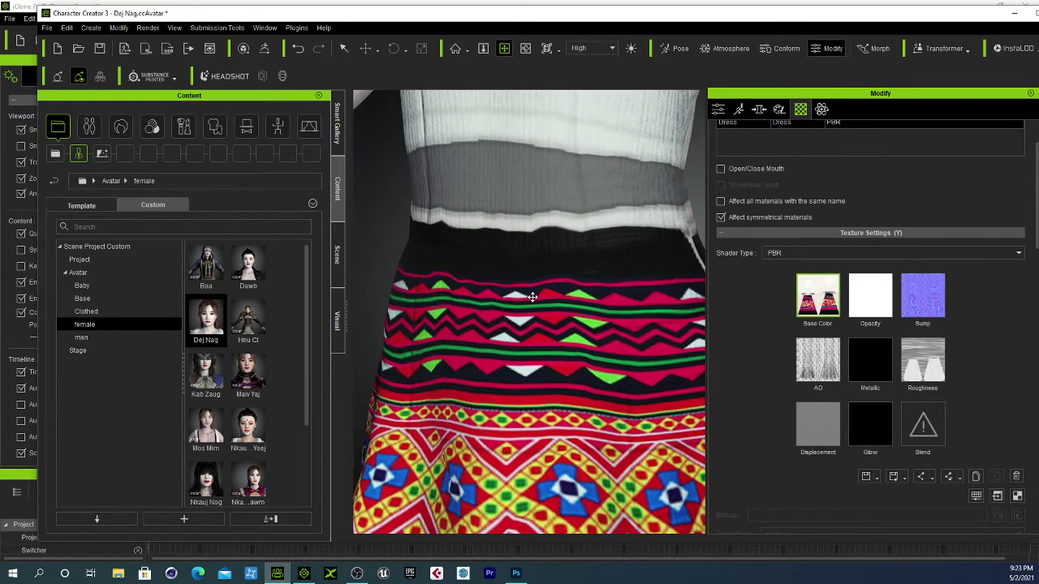
pyautogui.scroll(-5, 533, 297)
pyautogui.moveTo(520, 346); pyautogui.dragTo(431, 281)
pyautogui.moveTo(580, 306); pyautogui.dragTo(602, 309)
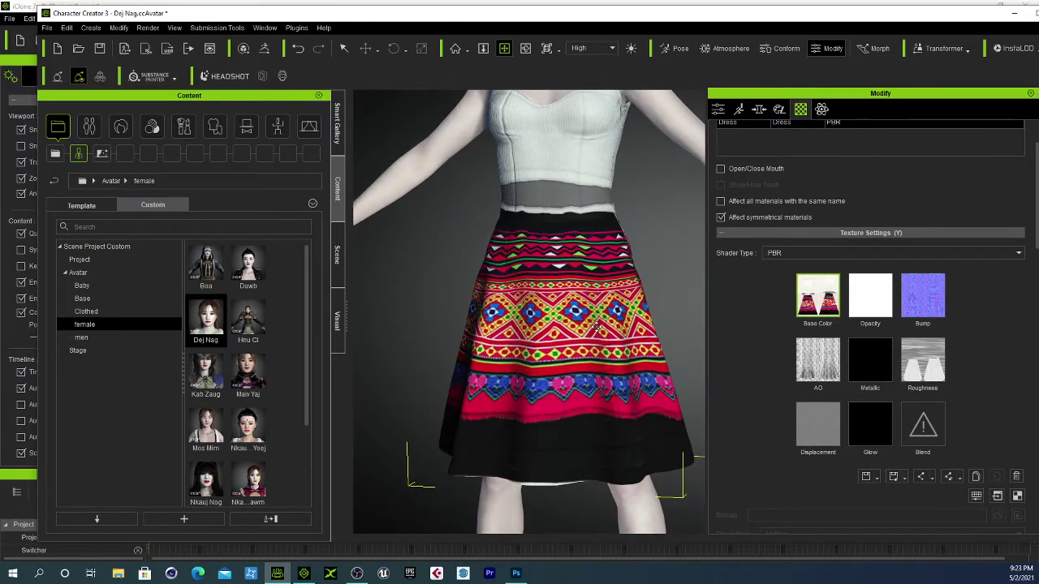
pyautogui.moveTo(596, 325); pyautogui.dragTo(565, 393, button='right')
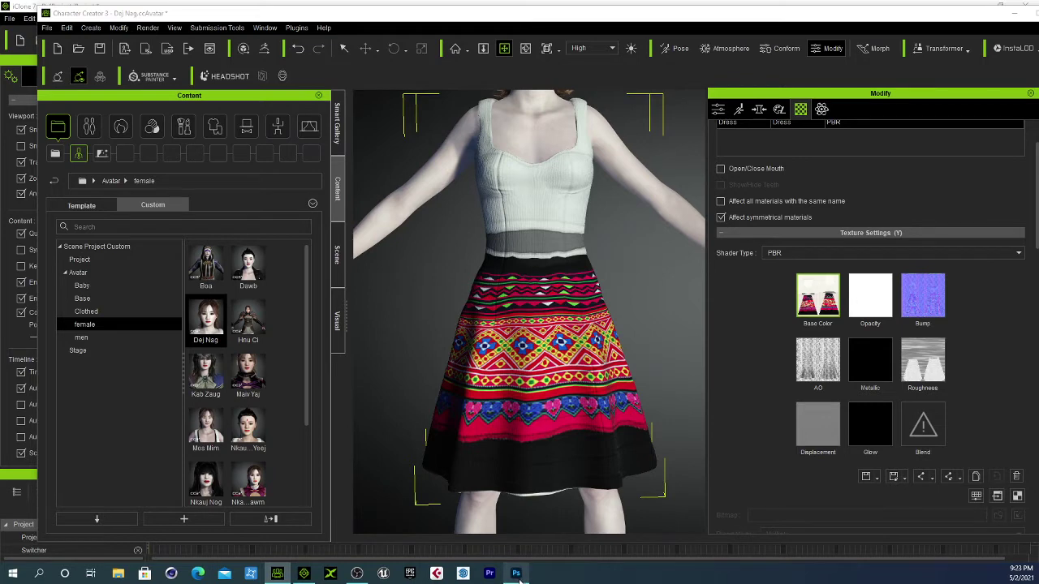
# Step: Examine the avatar's face and hair up close from the front and from an angle
pyautogui.moveTo(519, 577)
pyautogui.moveTo(556, 142); pyautogui.dragTo(536, 267)
pyautogui.scroll(2, 536, 199)
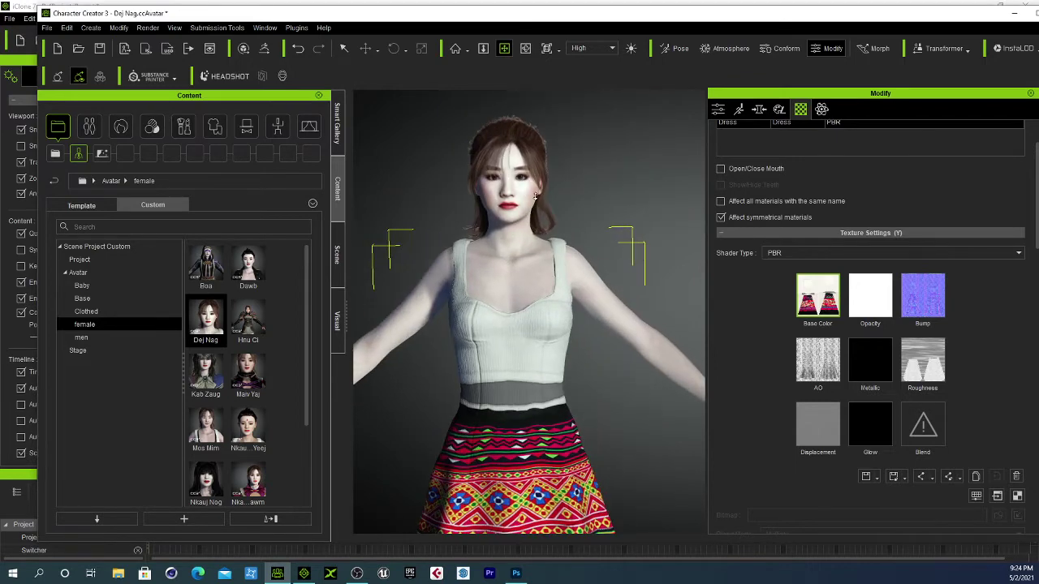
pyautogui.moveTo(535, 199); pyautogui.dragTo(571, 262)
pyautogui.scroll(5, 560, 241)
pyautogui.scroll(-3, 553, 217)
pyautogui.moveTo(549, 227); pyautogui.dragTo(591, 281)
pyautogui.scroll(4, 510, 258)
pyautogui.moveTo(457, 250); pyautogui.dragTo(565, 279)
pyautogui.scroll(3, 528, 284)
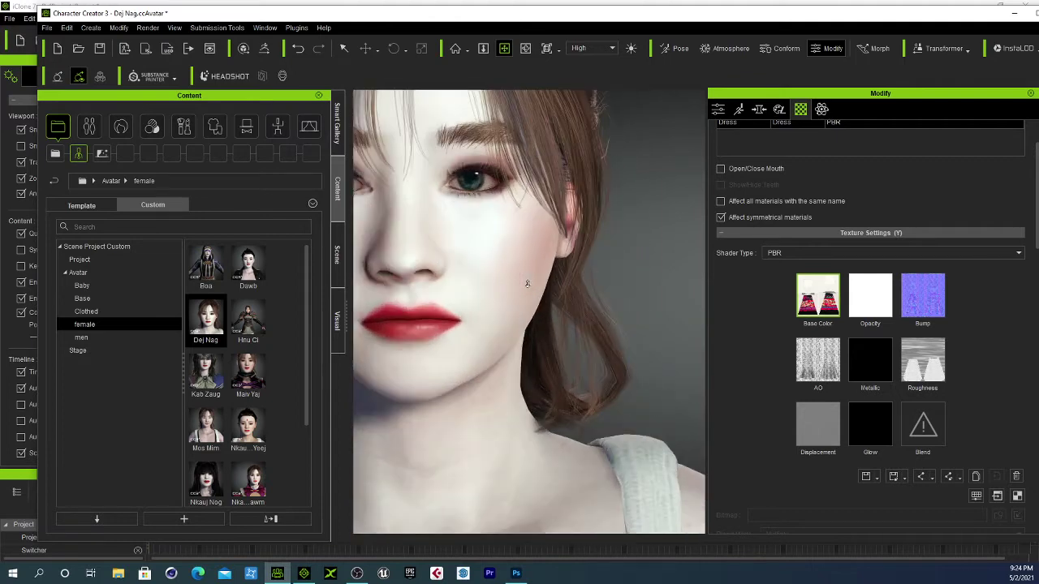
pyautogui.scroll(-3, 527, 284)
pyautogui.scroll(3, 528, 284)
pyautogui.scroll(-3, 527, 284)
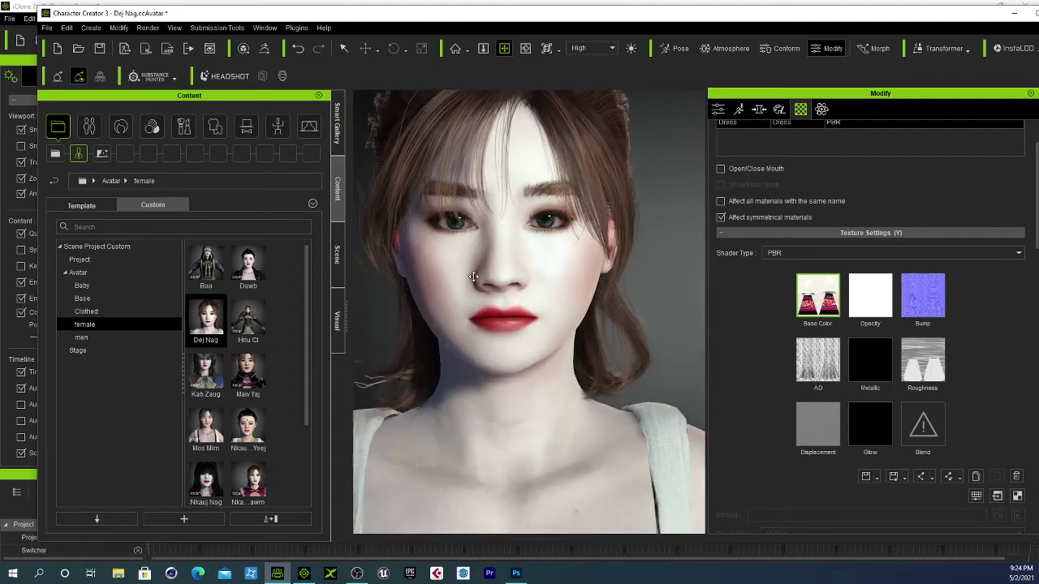
pyautogui.moveTo(514, 290); pyautogui.dragTo(530, 297)
pyautogui.moveTo(531, 297); pyautogui.dragTo(436, 297, button='right')
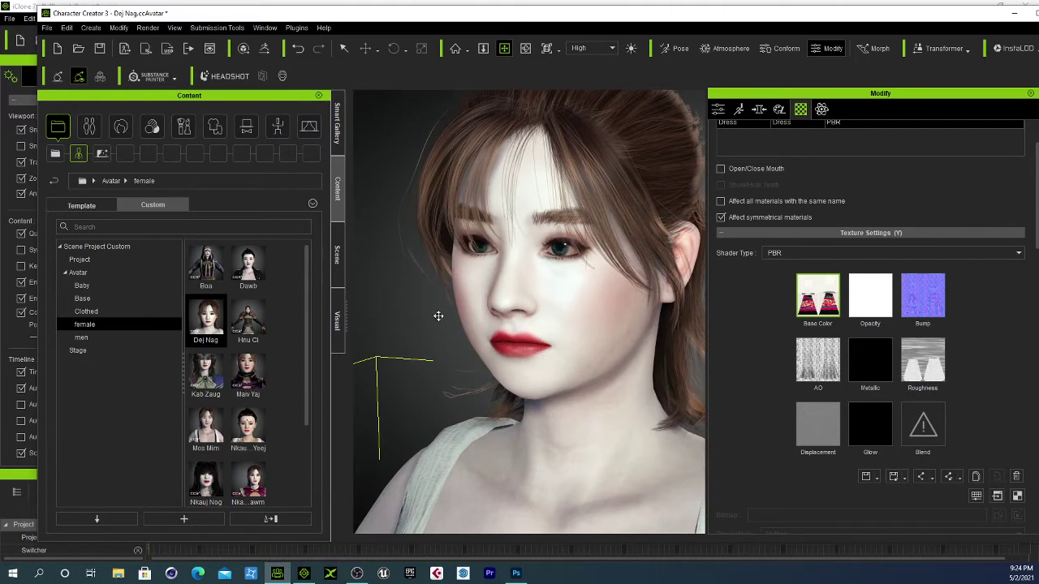
# Step: Send the current avatar to iClone
pyautogui.click(143, 49)
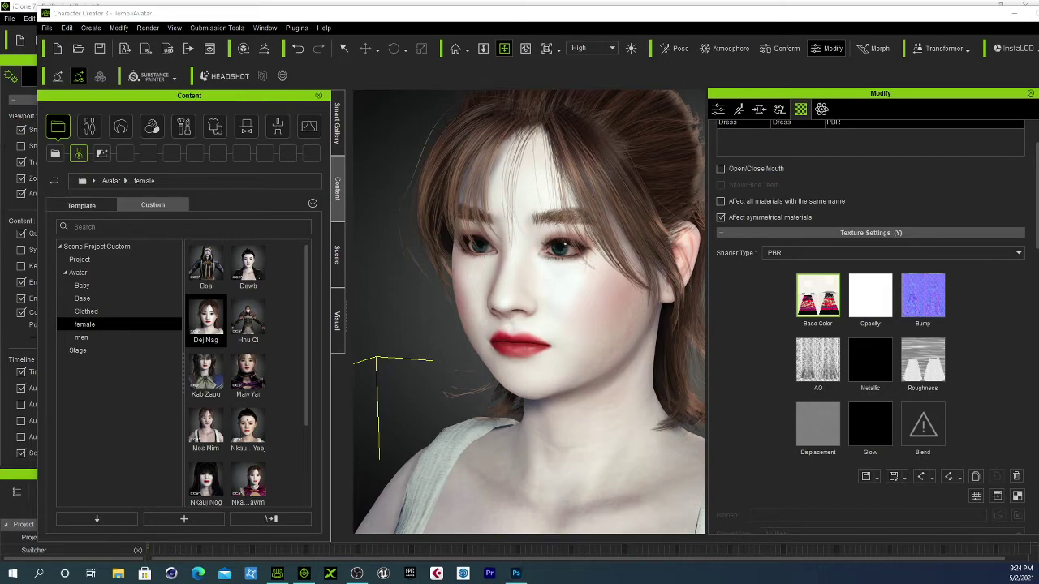
# Step: View the skirt's diffuse texture in the maximized Photoshop window, and restore the window to its smaller size
pyautogui.moveTo(122, 114); pyautogui.dragTo(870, 65)
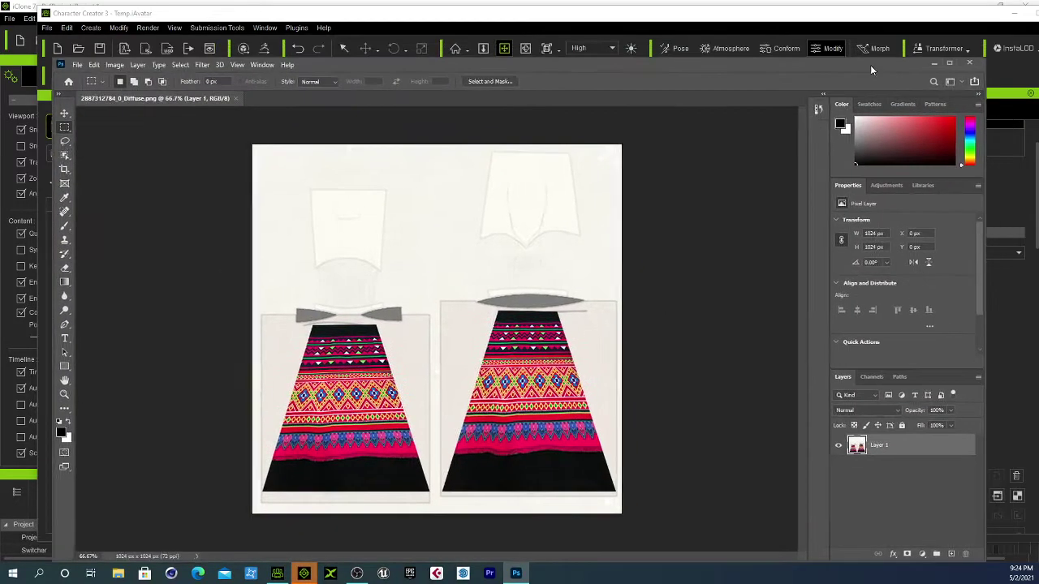
pyautogui.click(946, 63)
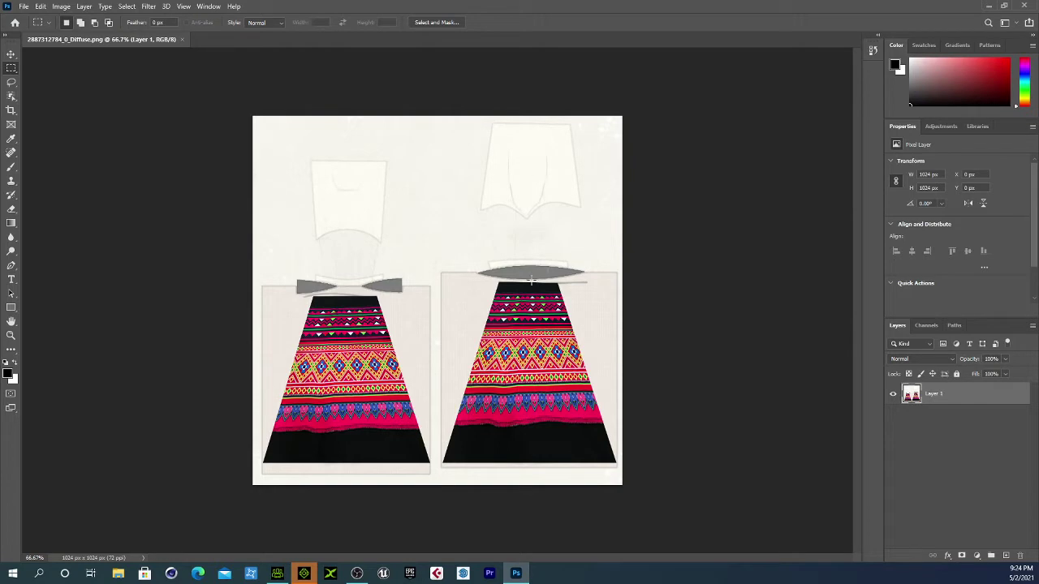
pyautogui.click(1004, 6)
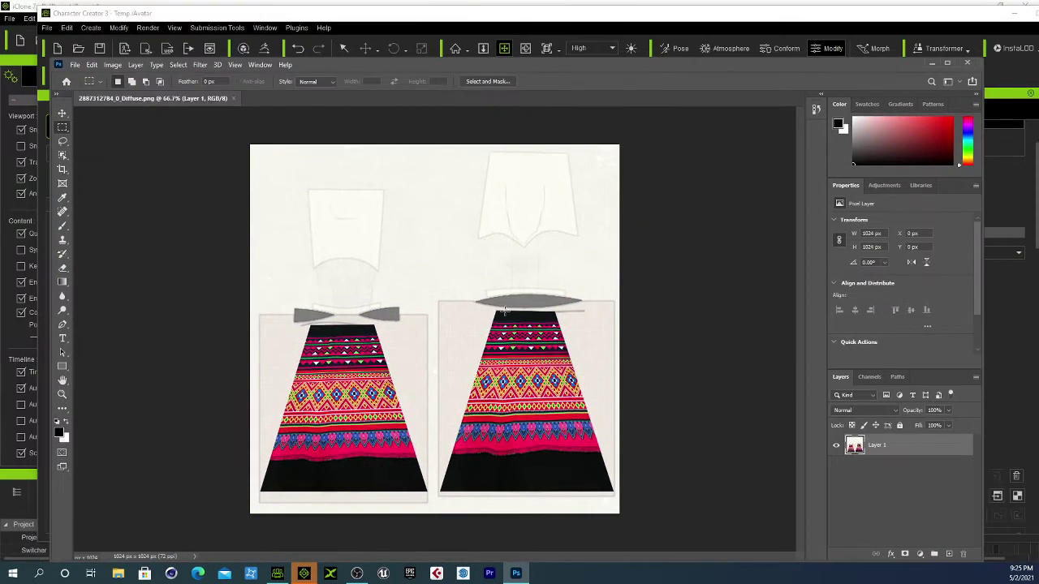
# Step: Switch to iClone, look at the overlapping avatars from several angles, and delete the selected CC3_Base_Plus(0) avatar
pyautogui.click(890, 18)
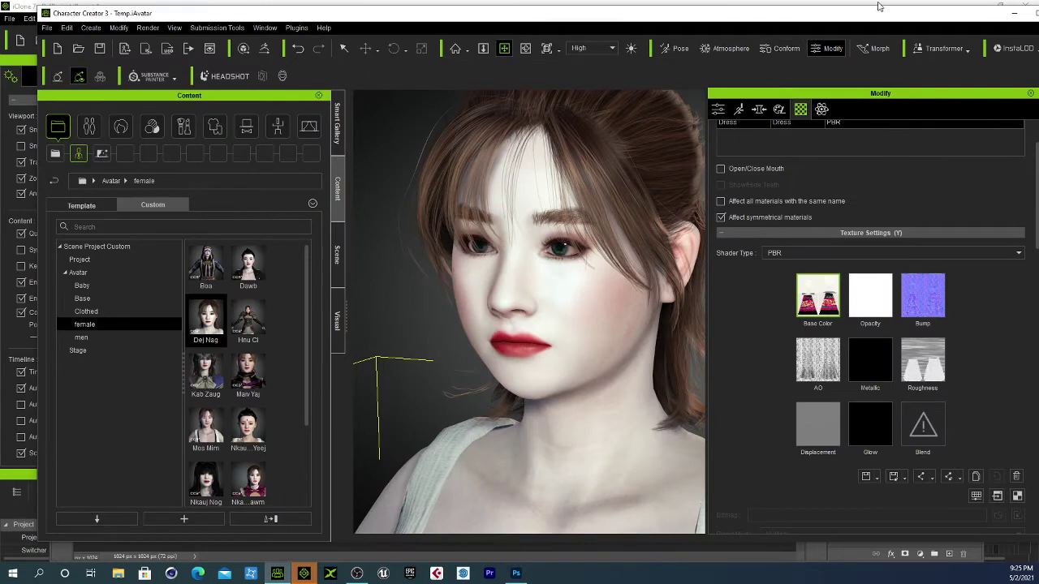
pyautogui.click(878, 6)
pyautogui.moveTo(631, 187); pyautogui.dragTo(576, 218, button='right')
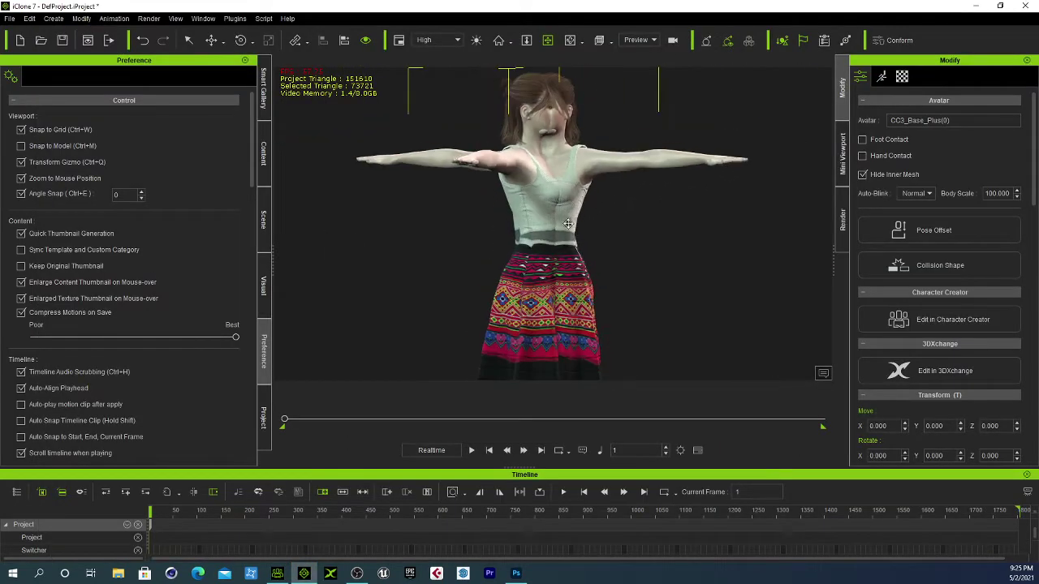
pyautogui.moveTo(656, 208); pyautogui.dragTo(598, 198, button='right')
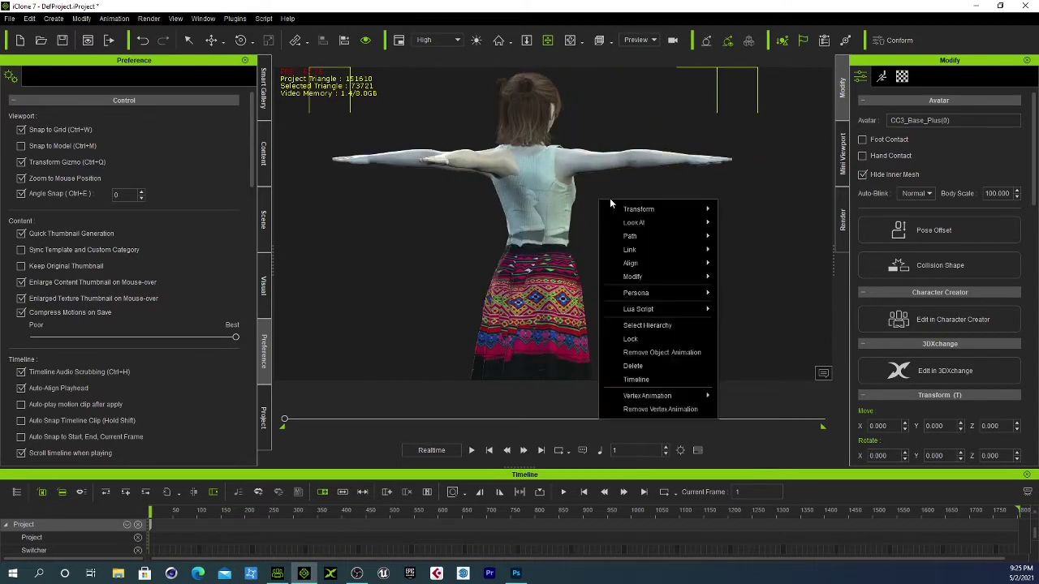
pyautogui.moveTo(609, 203); pyautogui.dragTo(517, 231)
pyautogui.moveTo(517, 232); pyautogui.dragTo(550, 252, button='right')
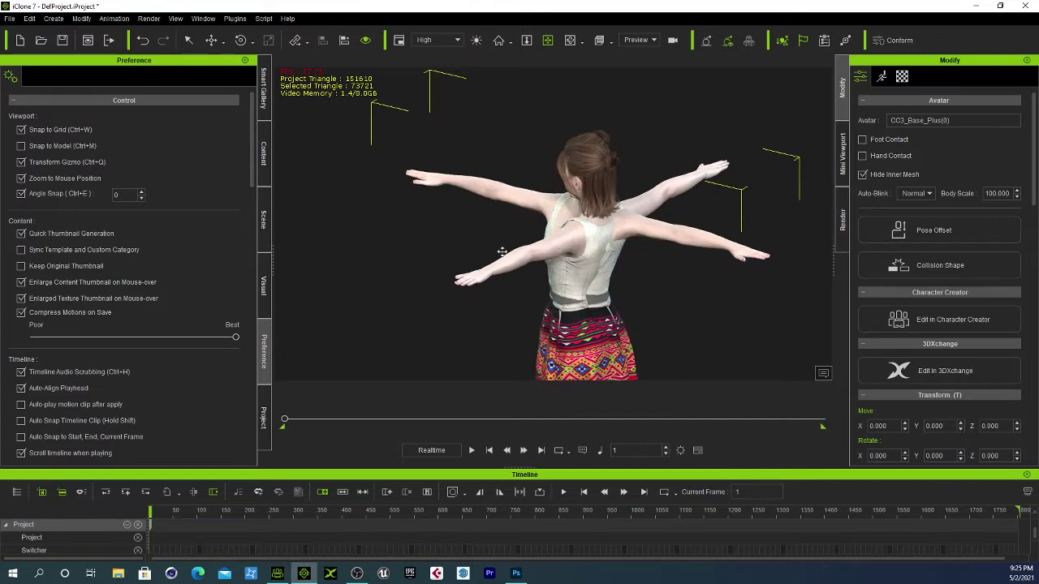
pyautogui.press('Delete')
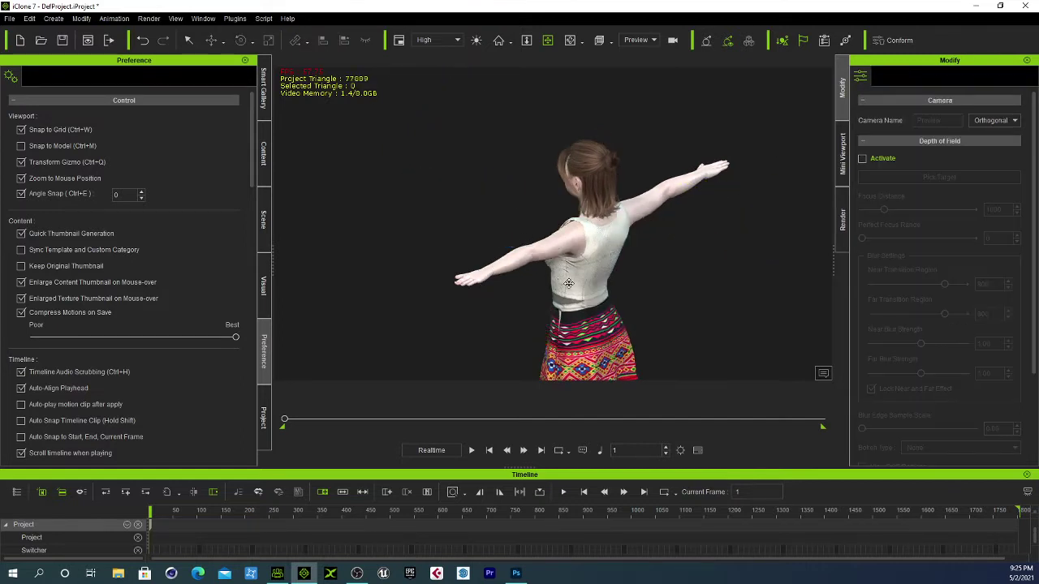
# Step: Examine the remaining avatar from the front and inspect the skirt's pattern and hem up close
pyautogui.moveTo(566, 284); pyautogui.dragTo(668, 220, button='right')
pyautogui.moveTo(495, 261); pyautogui.dragTo(572, 255, button='right')
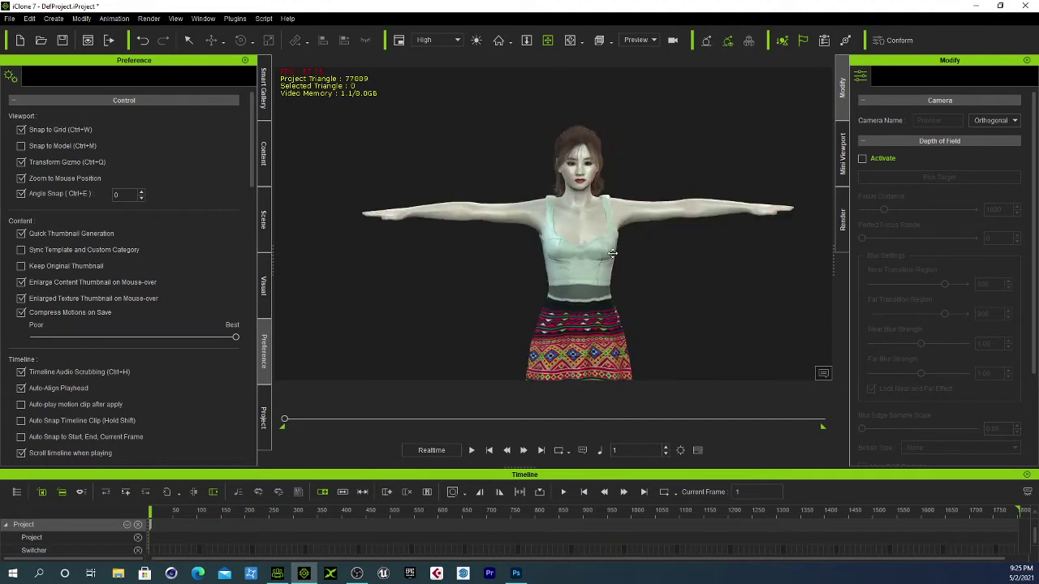
pyautogui.scroll(5, 573, 252)
pyautogui.scroll(6, 573, 251)
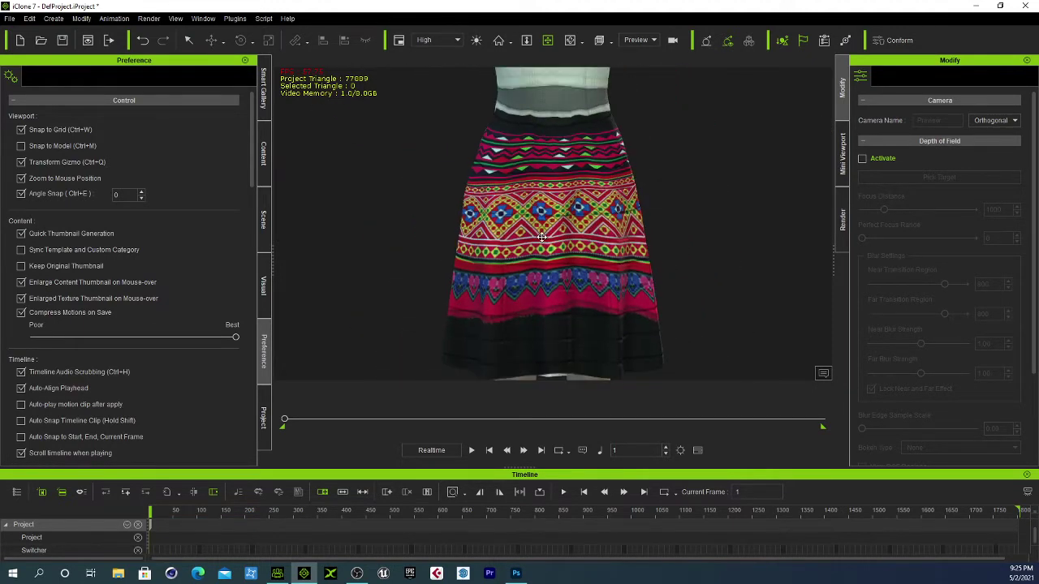
pyautogui.moveTo(542, 237); pyautogui.dragTo(467, 221)
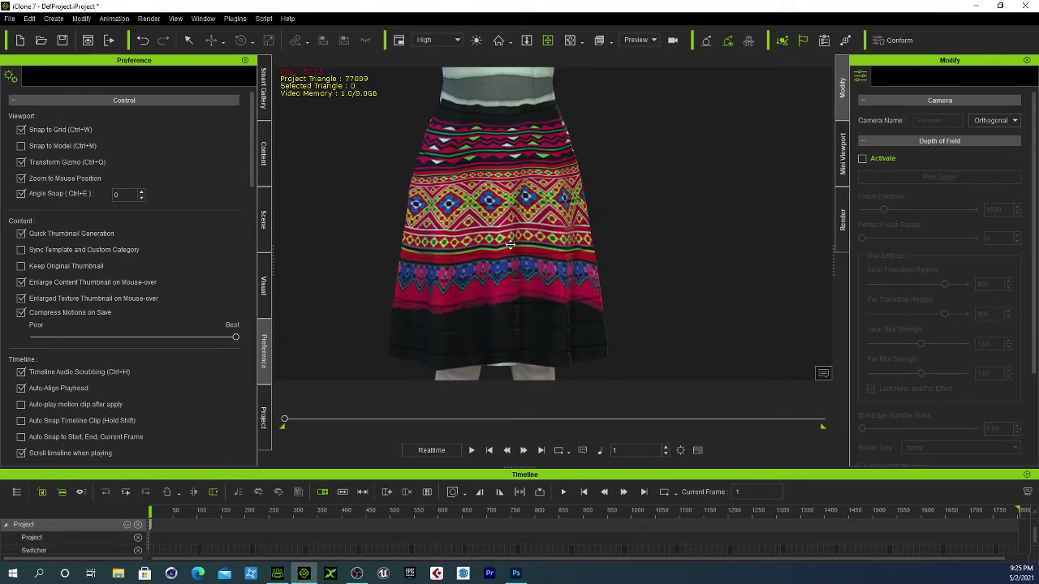
pyautogui.scroll(-5, 508, 235)
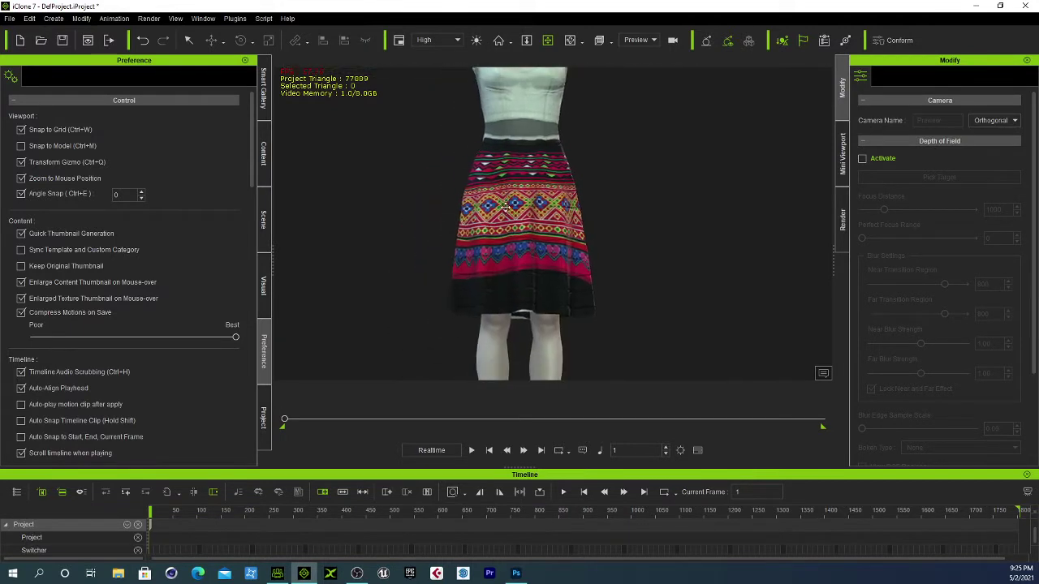
pyautogui.moveTo(504, 207); pyautogui.dragTo(502, 242)
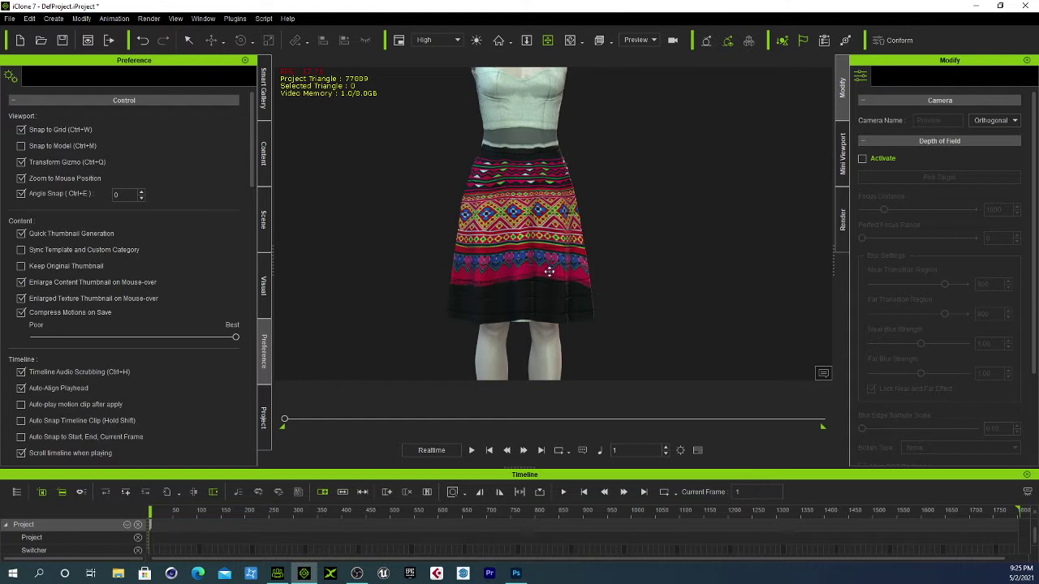
pyautogui.moveTo(549, 272); pyautogui.dragTo(531, 274, button='right')
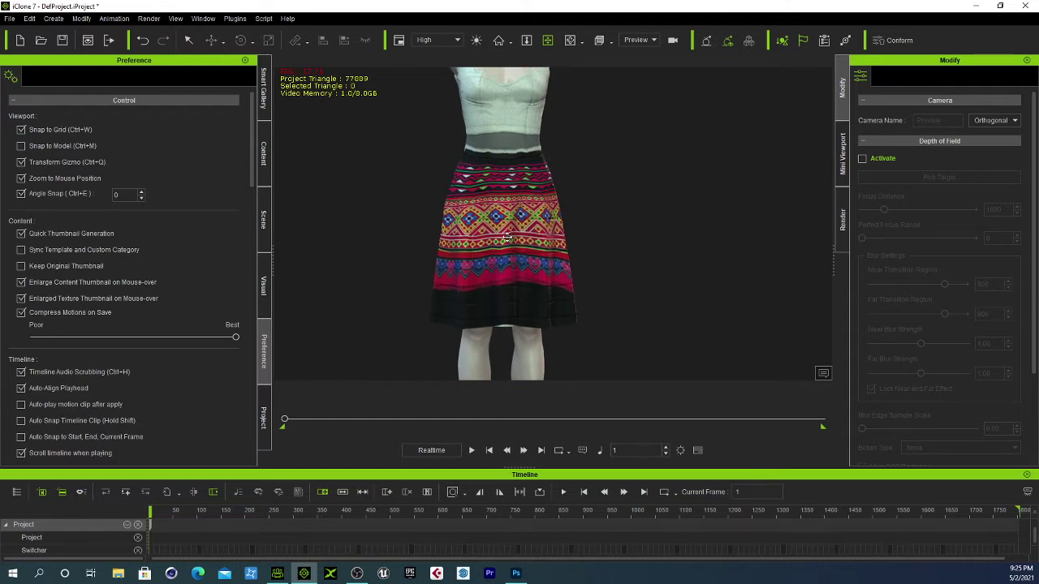
# Step: Select the avatar's dress, bring her full figure into view, and switch to Photoshop with the skirt's diffuse texture
pyautogui.click(535, 240)
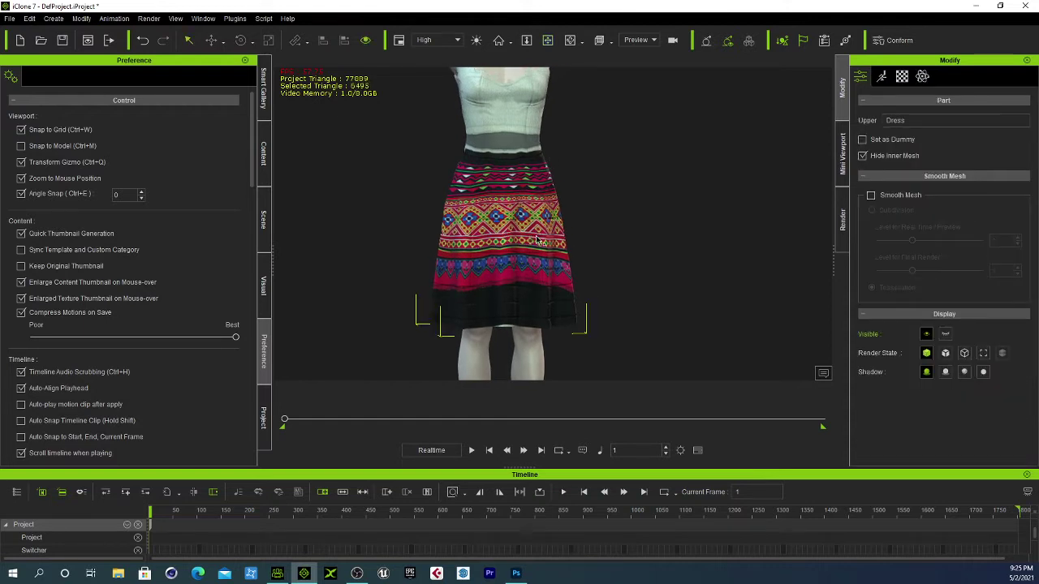
pyautogui.scroll(-5, 472, 275)
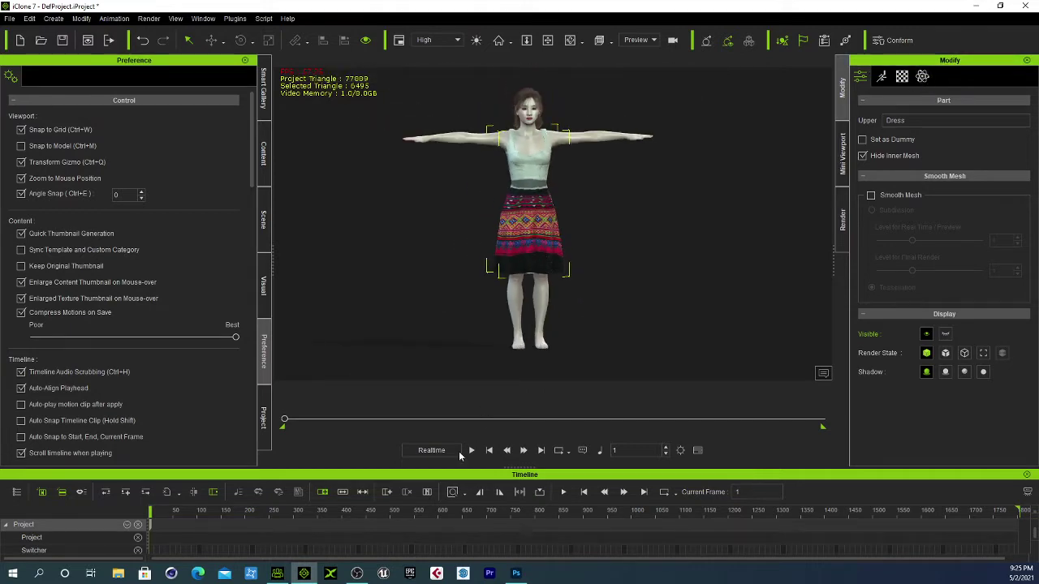
pyautogui.click(516, 573)
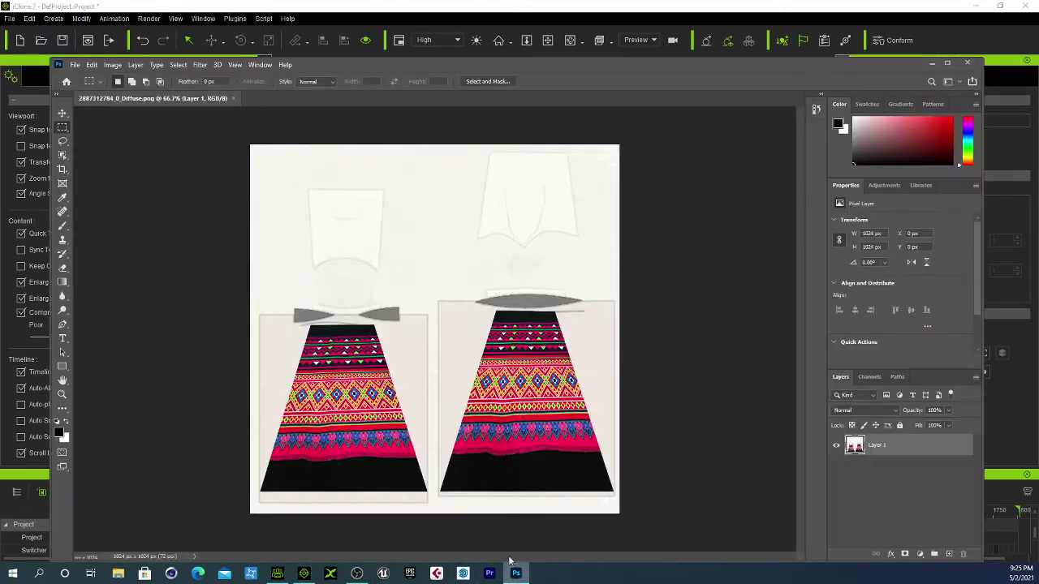
# Step: Place the Tes Tsho 2 image into the maximized skirt texture document and position it over the left skirt panel
pyautogui.click(117, 573)
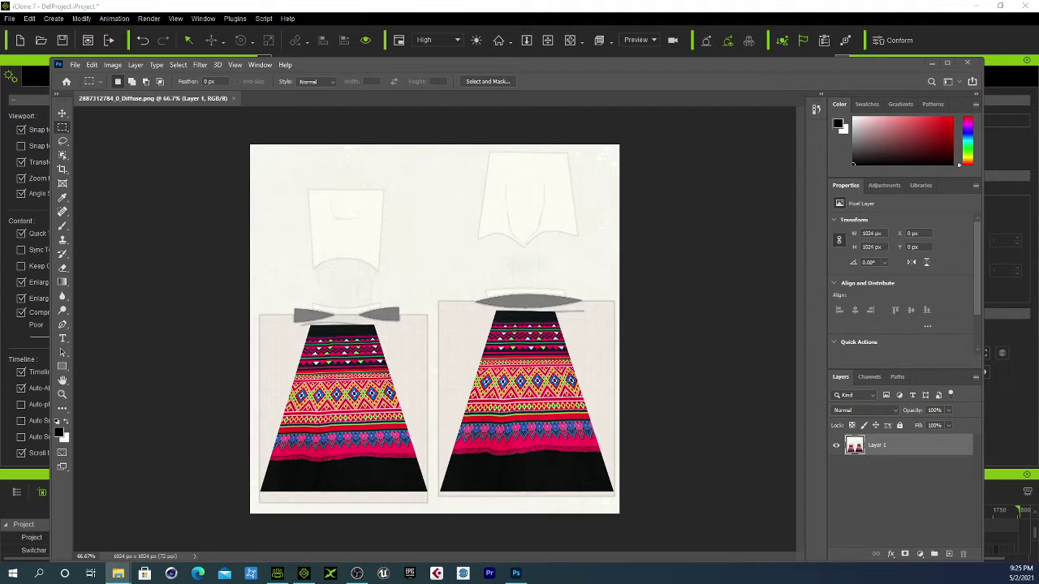
pyautogui.moveTo(452, 303); pyautogui.dragTo(406, 312)
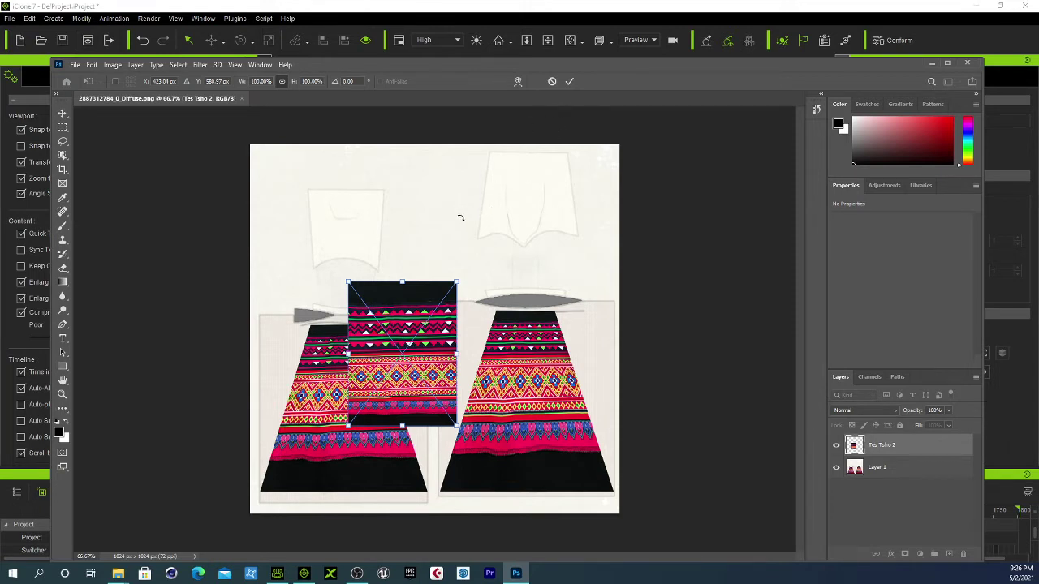
pyautogui.click(946, 63)
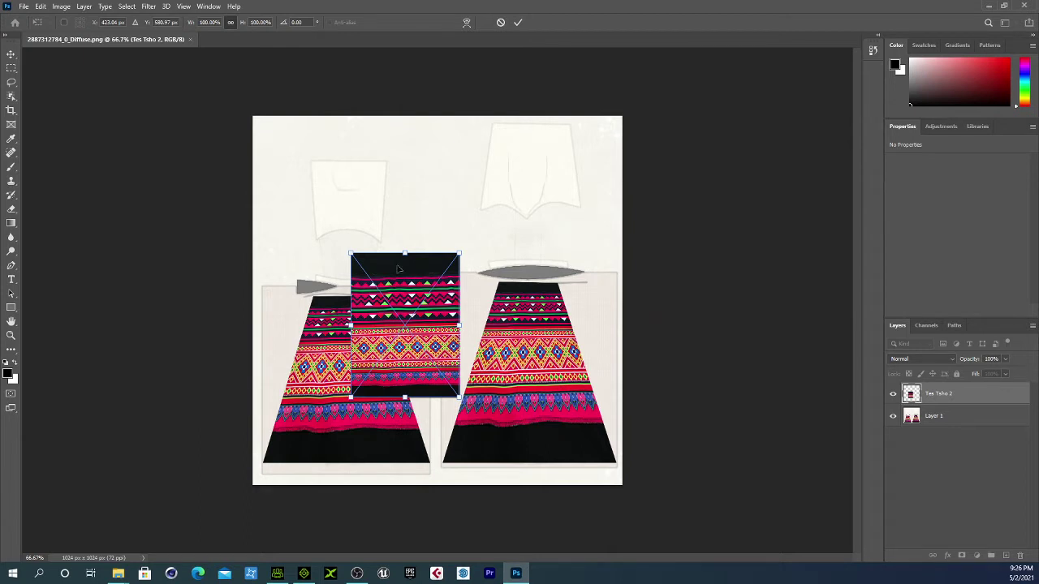
pyautogui.moveTo(399, 269); pyautogui.dragTo(337, 316)
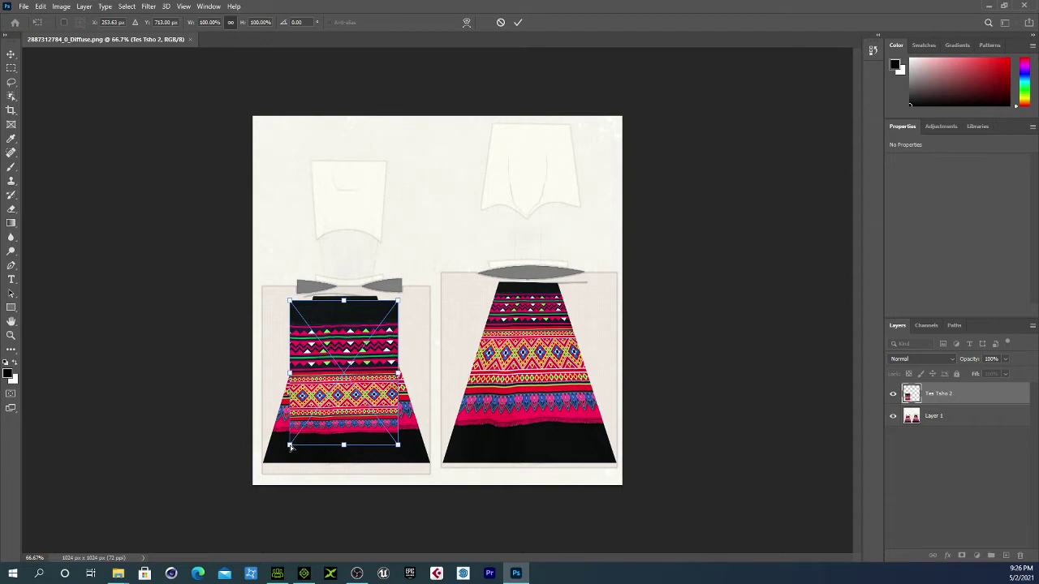
# Step: Distort the placed Tes Tsho 2 image corner by corner to match the trapezoid outline of the left skirt panel
pyautogui.keyDown('ctrl'); pyautogui.moveTo(289, 445); pyautogui.dragTo(265, 463); pyautogui.keyUp('ctrl')
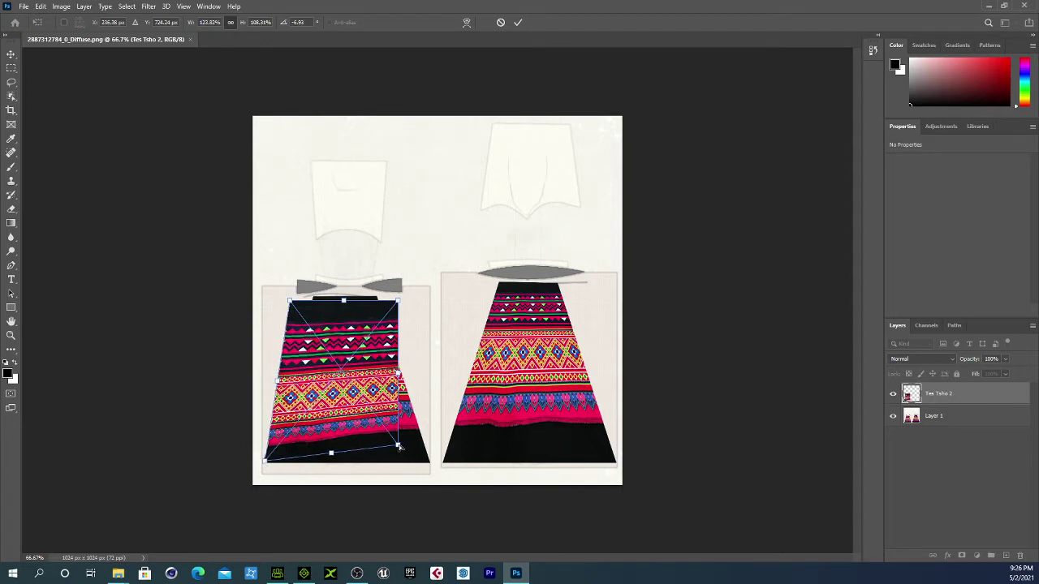
pyautogui.keyDown('ctrl'); pyautogui.moveTo(398, 445); pyautogui.dragTo(428, 465); pyautogui.keyUp('ctrl')
pyautogui.moveTo(430, 465); pyautogui.dragTo(431, 466)
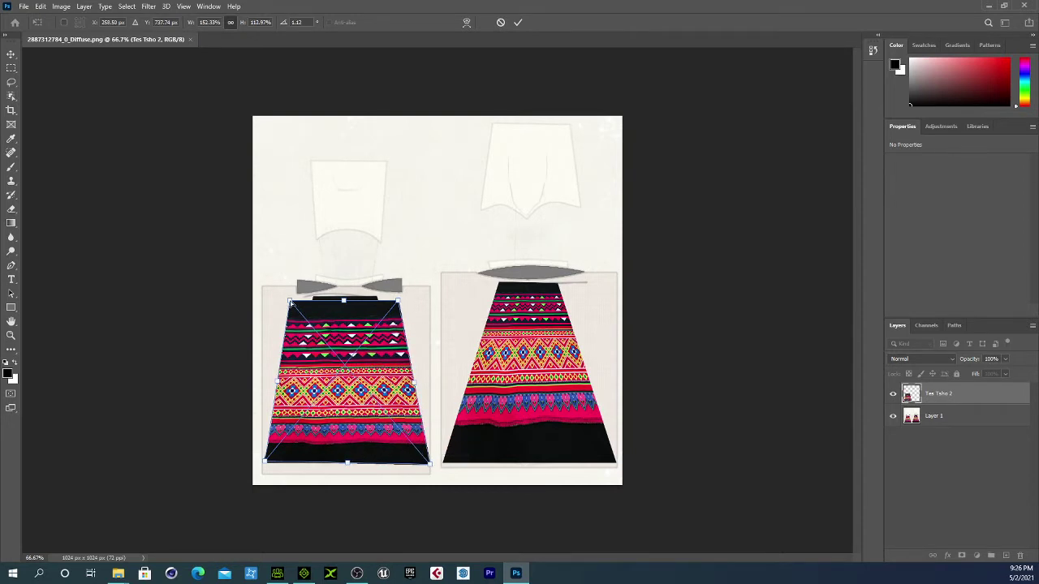
pyautogui.moveTo(289, 303); pyautogui.dragTo(312, 299)
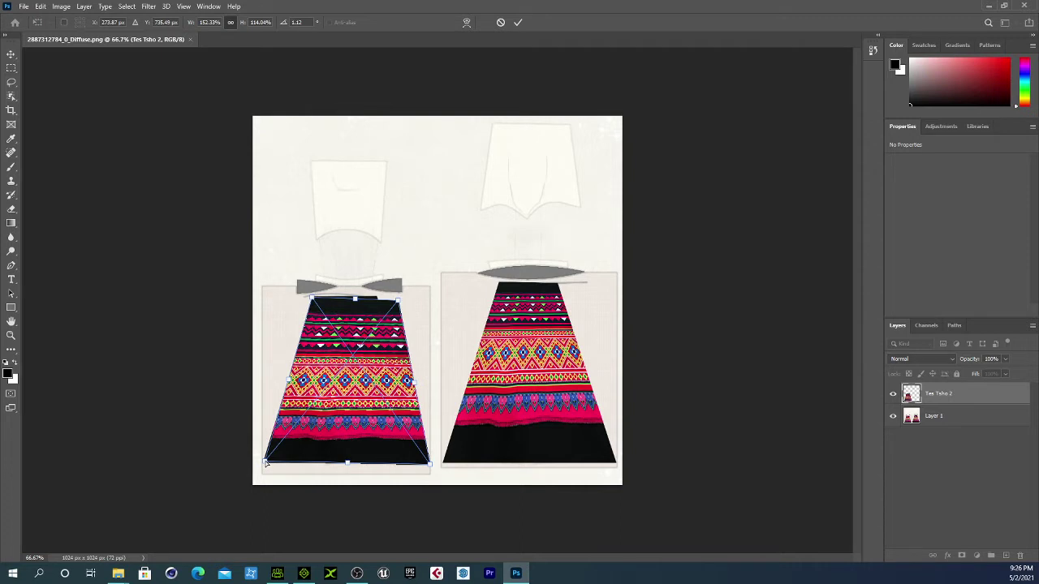
pyautogui.moveTo(265, 463); pyautogui.dragTo(264, 463)
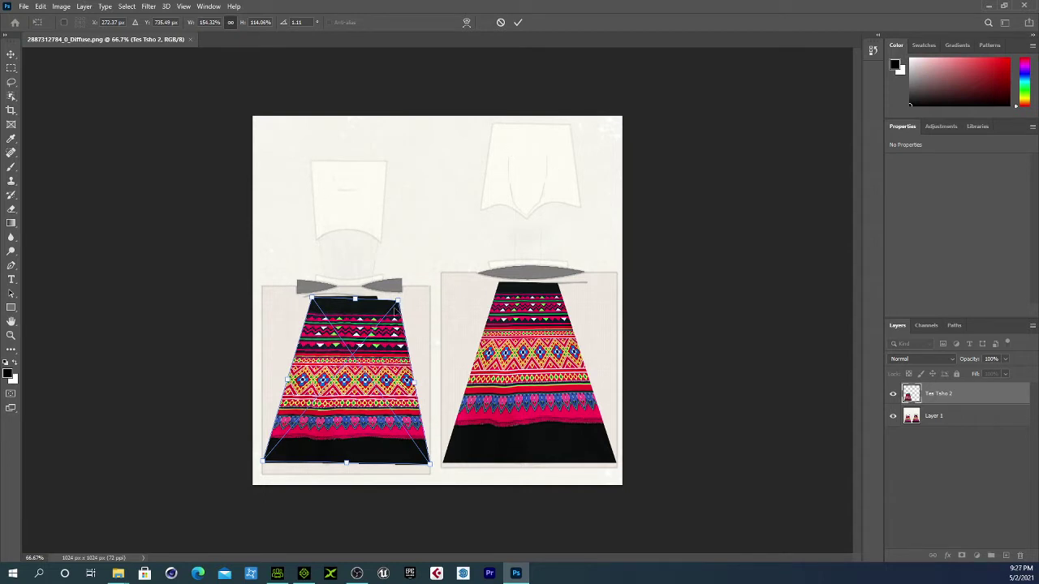
pyautogui.moveTo(395, 302); pyautogui.dragTo(376, 298)
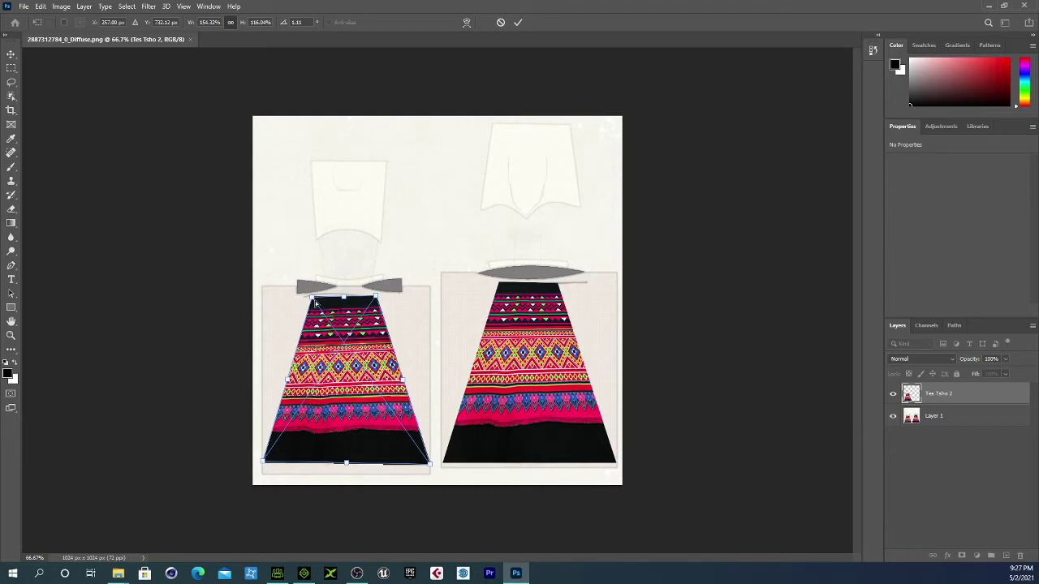
pyautogui.moveTo(313, 299); pyautogui.dragTo(316, 299)
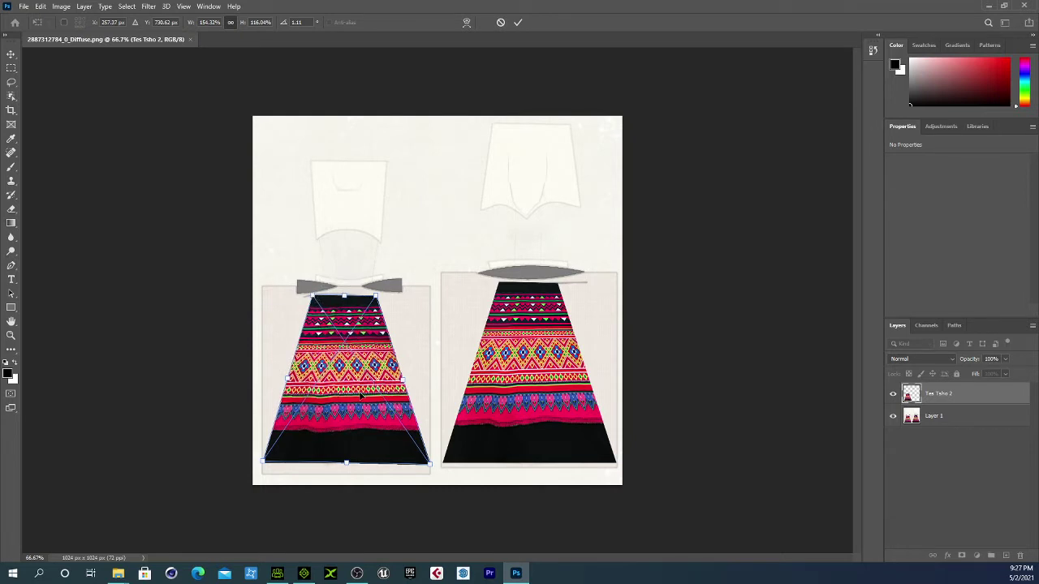
# Step: Move the distorted pattern onto the right skirt panel, commit the transform, and undo the placement
pyautogui.moveTo(352, 394); pyautogui.dragTo(532, 398)
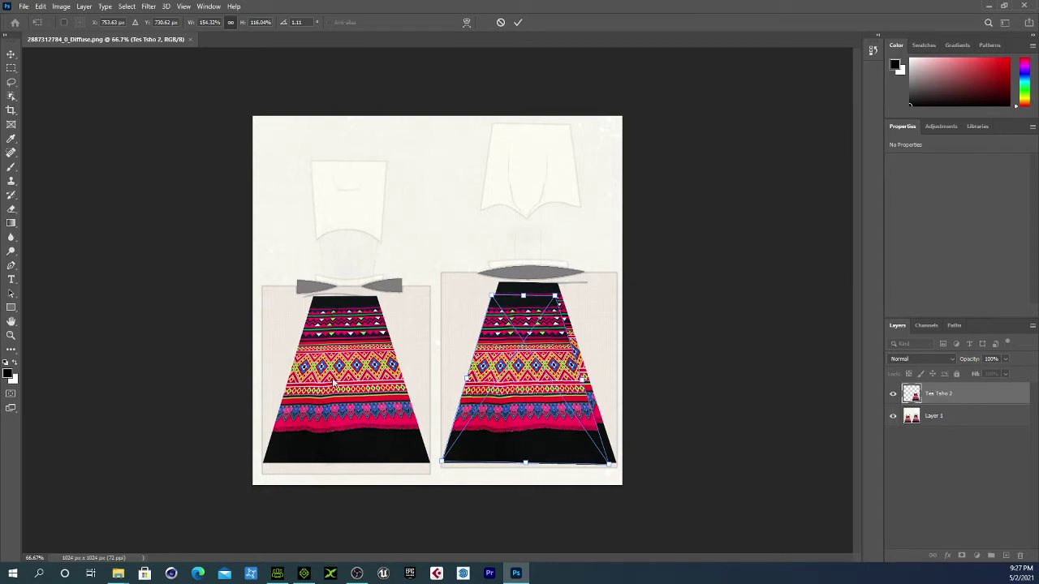
pyautogui.press('Return')
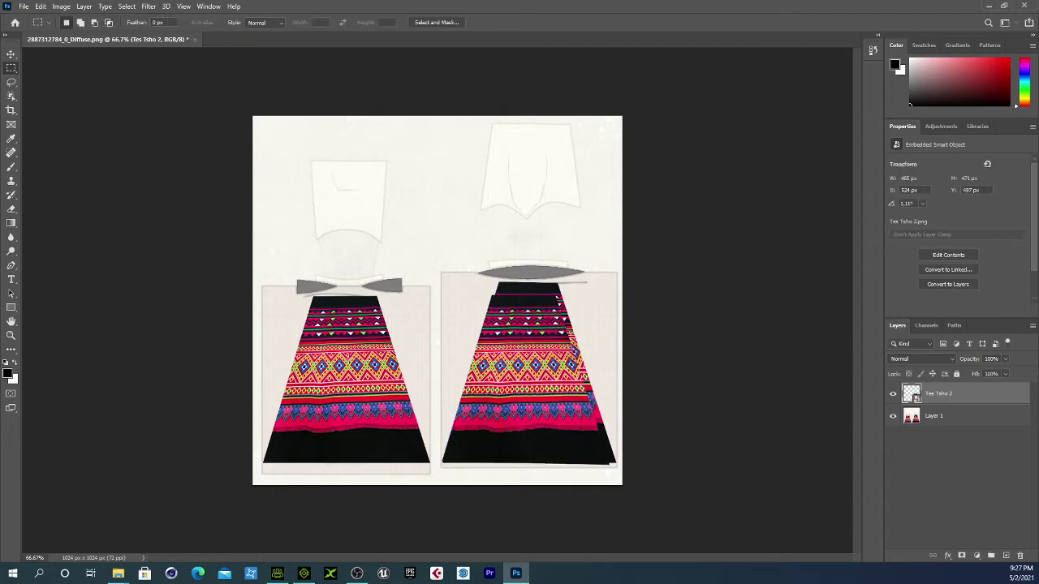
pyautogui.press('v')
pyautogui.moveTo(362, 371); pyautogui.dragTo(401, 387)
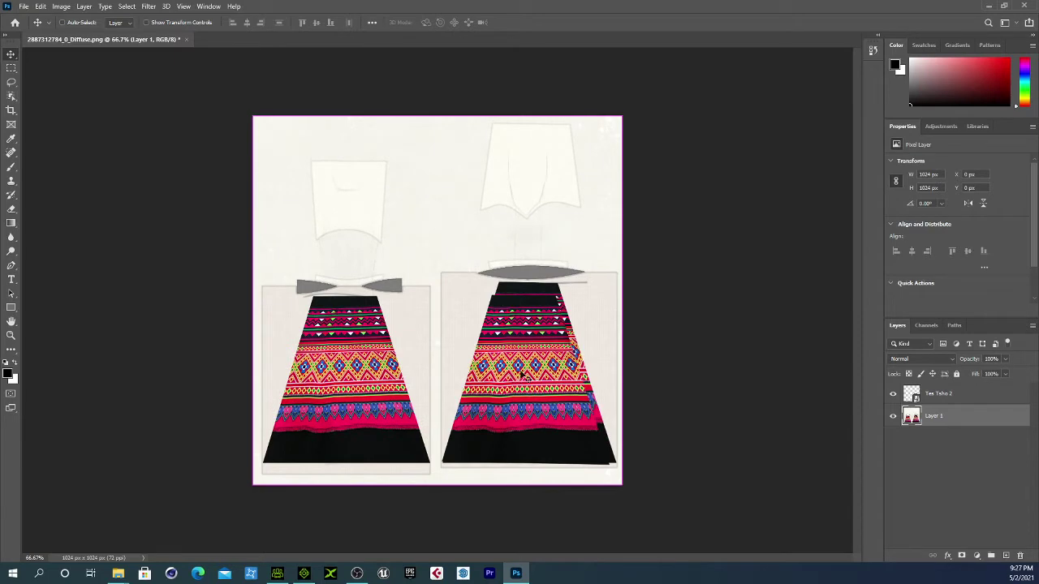
pyautogui.hotkey('ctrl', 'z')
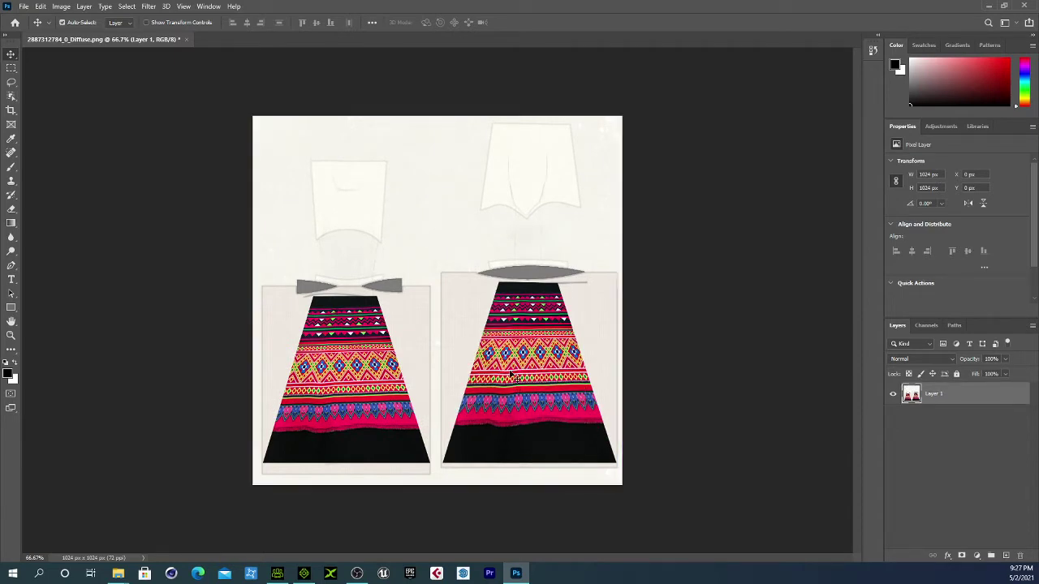
pyautogui.moveTo(514, 376)
pyautogui.keyDown('ctrl'); pyautogui.mouseDown()
pyautogui.moveTo(388, 361)
pyautogui.moveTo(545, 386)
pyautogui.moveTo(514, 368)
pyautogui.mouseUp(); pyautogui.keyUp('ctrl')
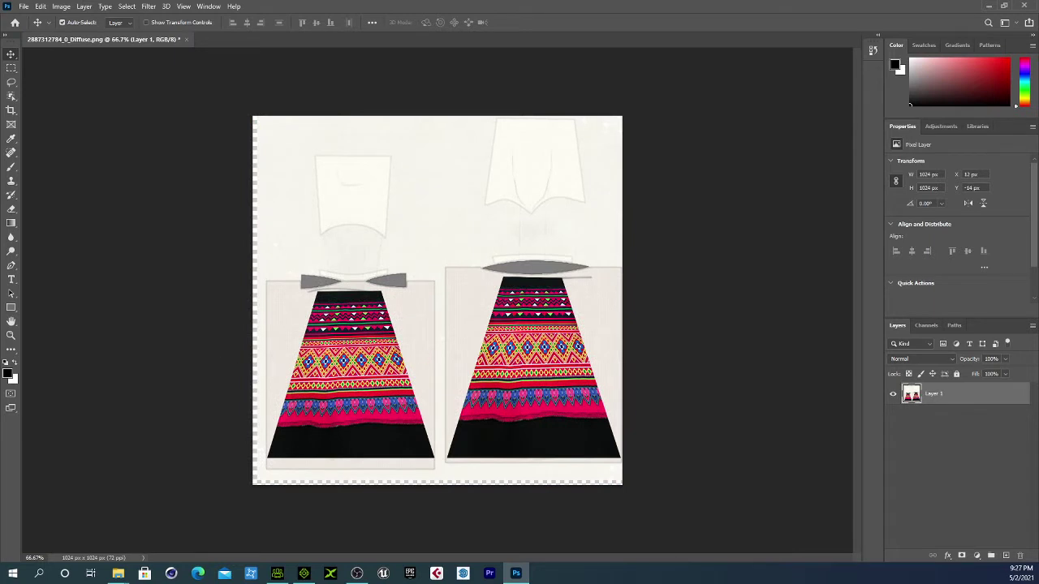
pyautogui.moveTo(127, 303); pyautogui.dragTo(463, 317)
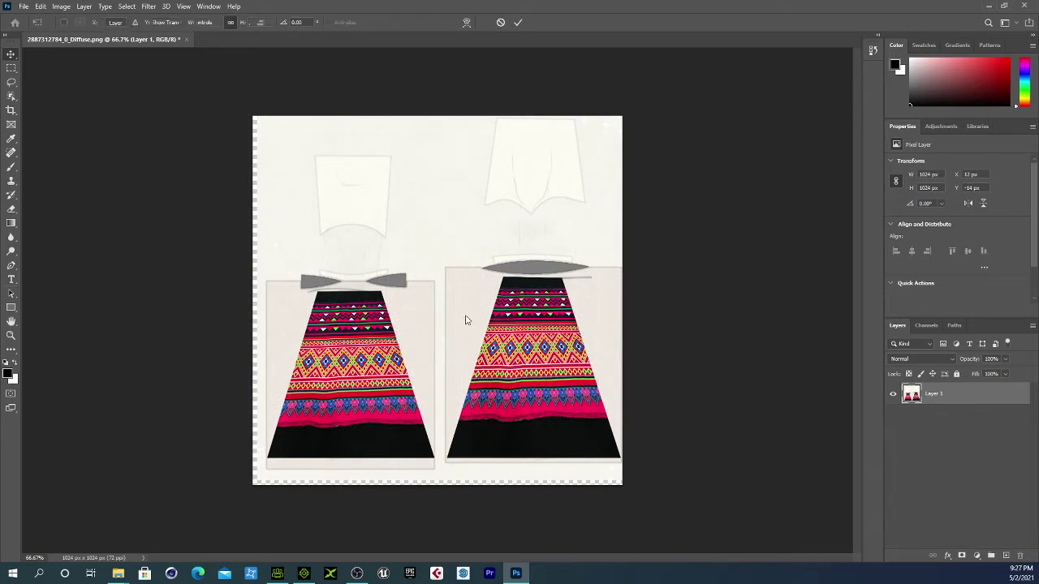
pyautogui.moveTo(433, 255); pyautogui.dragTo(489, 339)
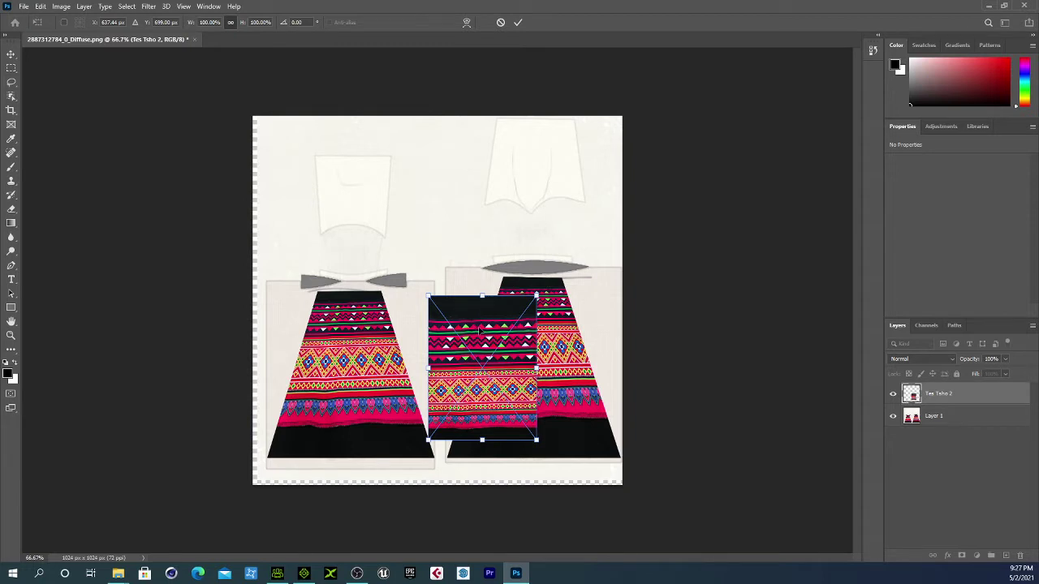
pyautogui.press('Escape')
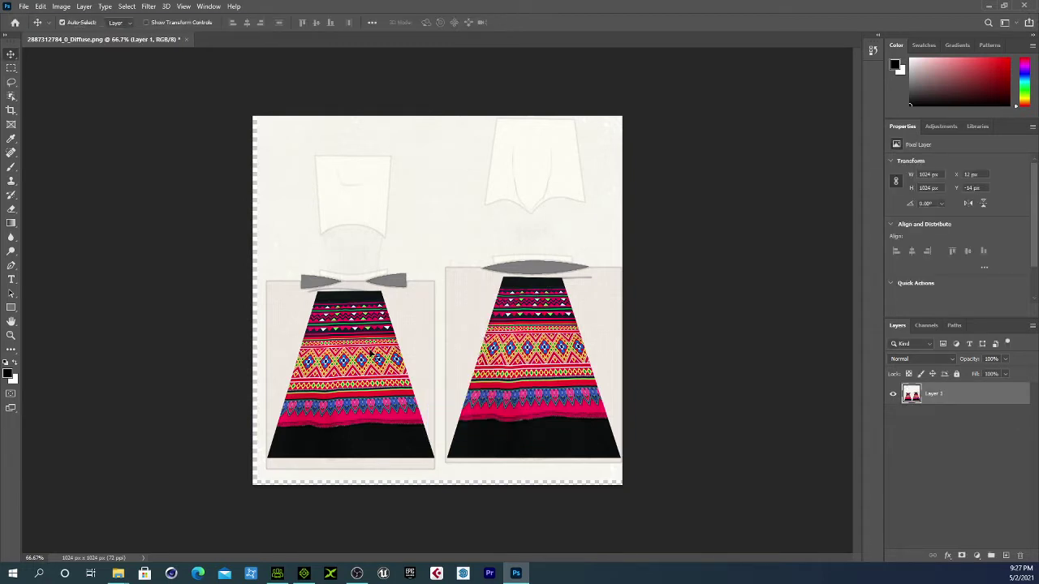
pyautogui.moveTo(371, 355)
pyautogui.mouseDown()
pyautogui.moveTo(354, 370)
pyautogui.moveTo(372, 354)
pyautogui.mouseUp()
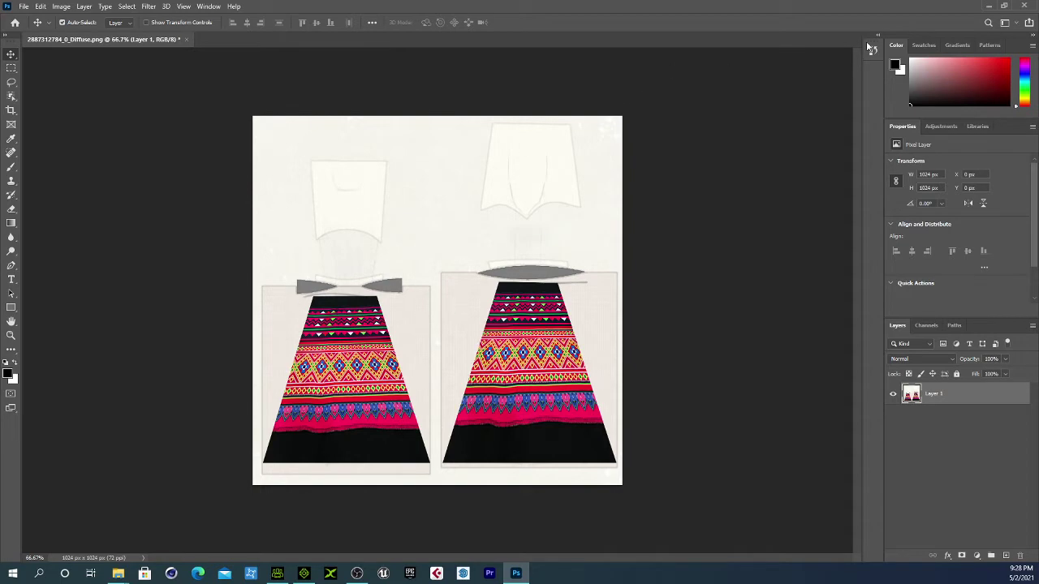
# Step: Return to iClone, view the dress's physics settings, and apply the AintYourMama_Dance motion from Power Dance to the avatar
pyautogui.click(990, 8)
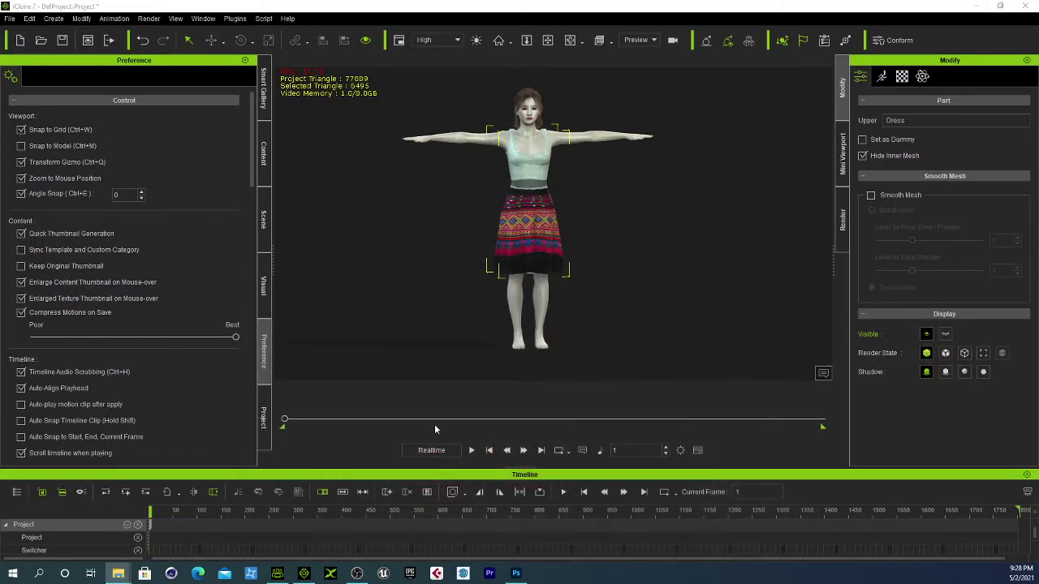
pyautogui.click(922, 78)
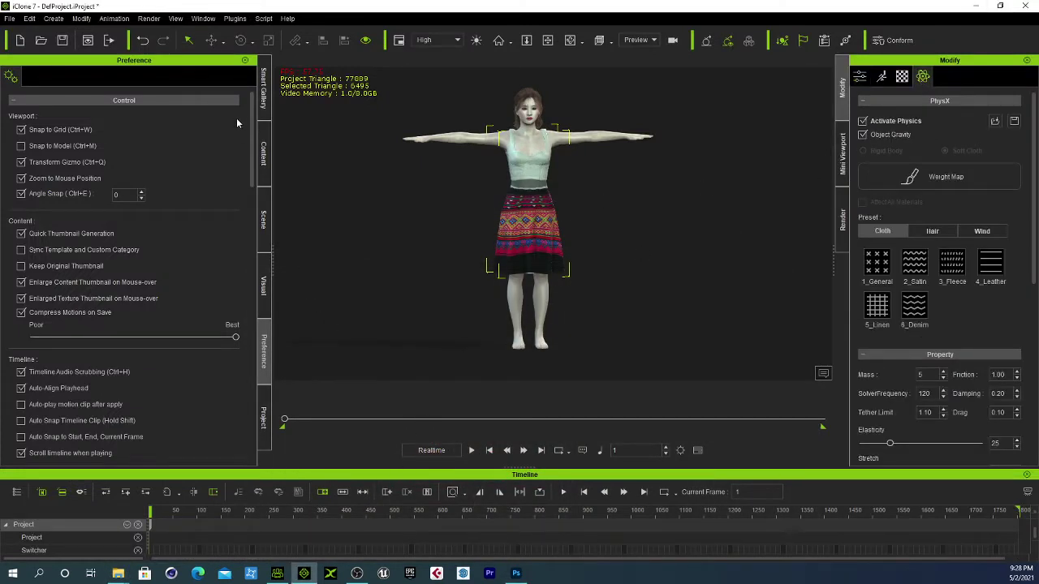
pyautogui.click(263, 155)
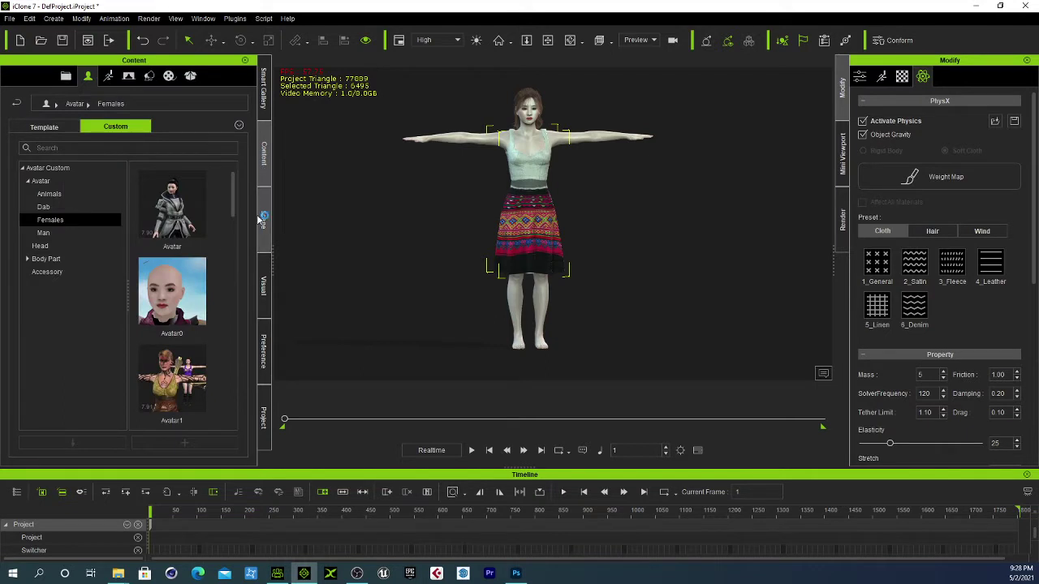
pyautogui.click(109, 76)
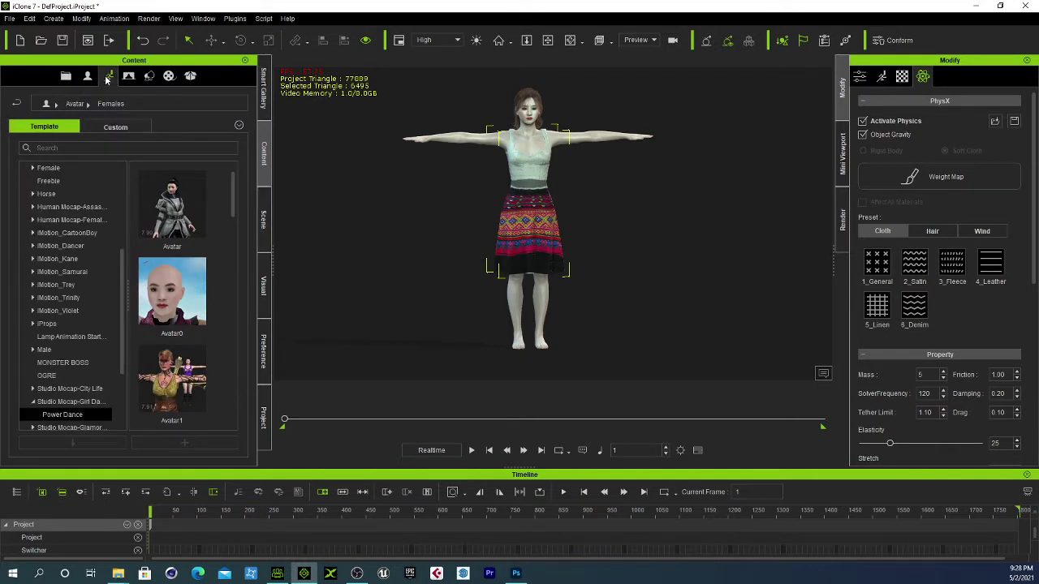
pyautogui.moveTo(177, 207); pyautogui.dragTo(546, 205)
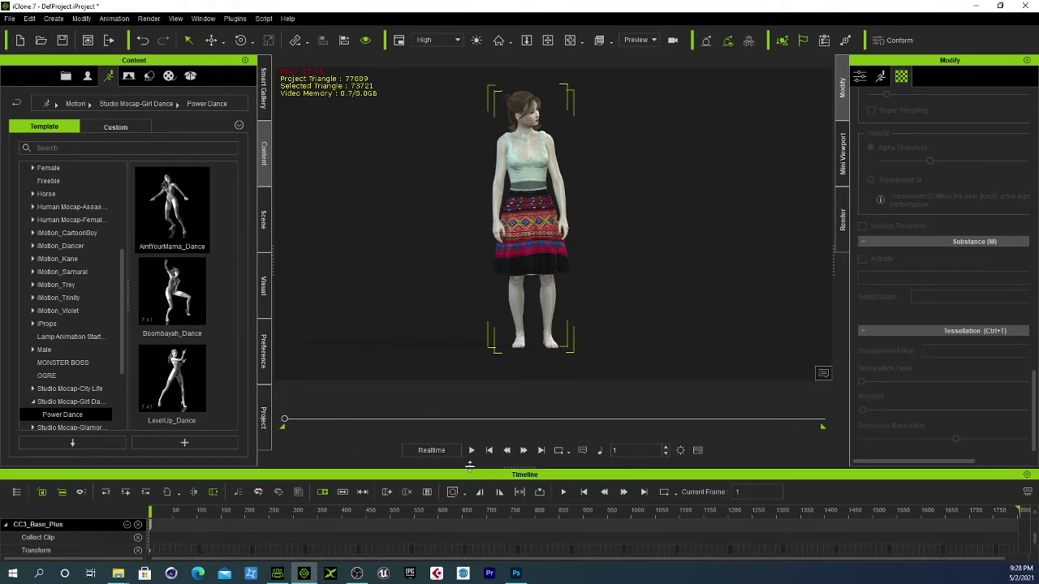
# Step: Enlarge the timeline area, select the dance motion clip, and check the pose at frame 1044 before returning to frame 1
pyautogui.moveTo(469, 470); pyautogui.dragTo(476, 370)
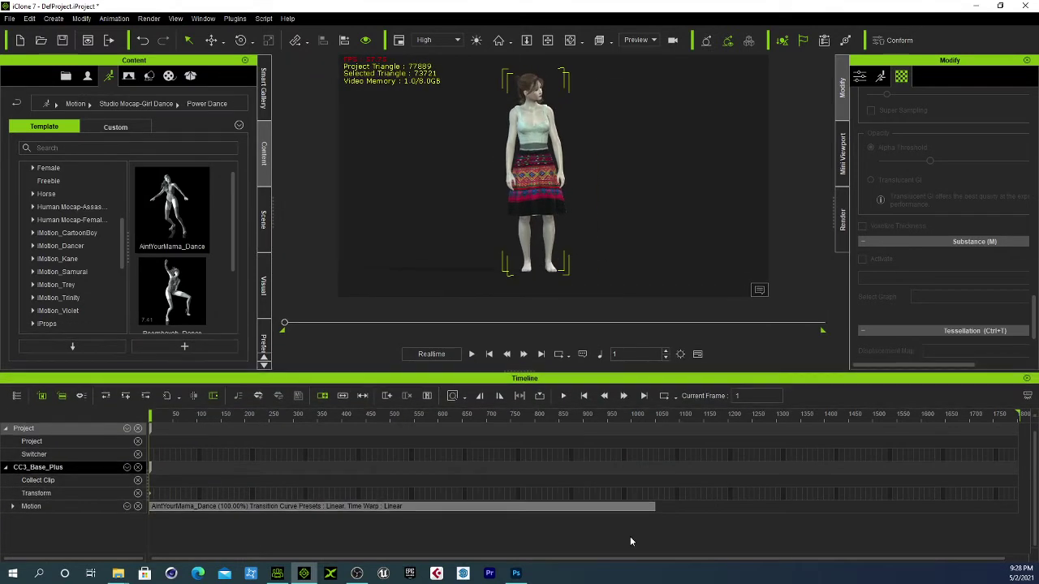
pyautogui.click(649, 507)
pyautogui.click(598, 322)
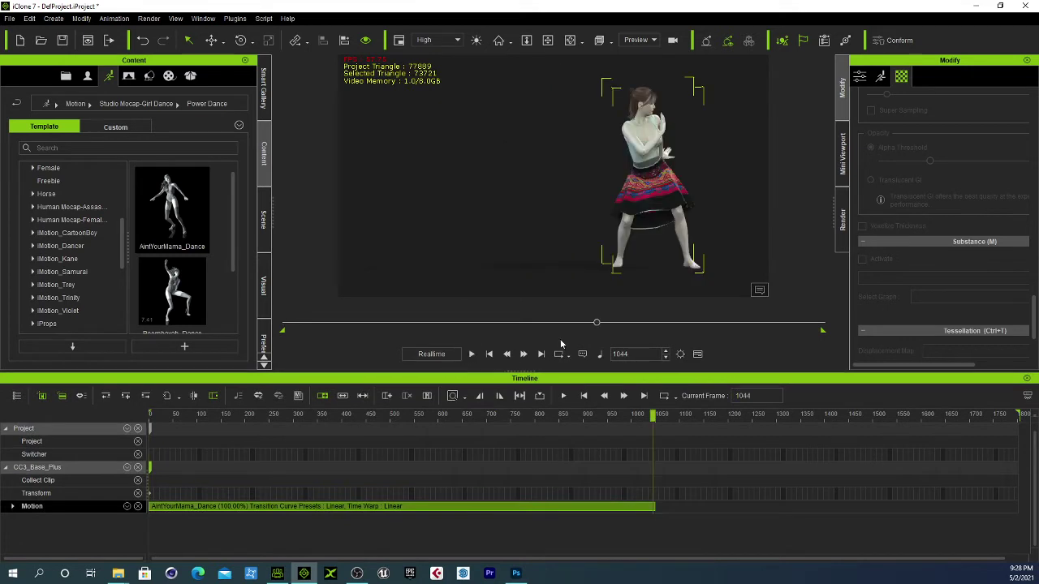
pyautogui.moveTo(596, 324); pyautogui.dragTo(284, 323)
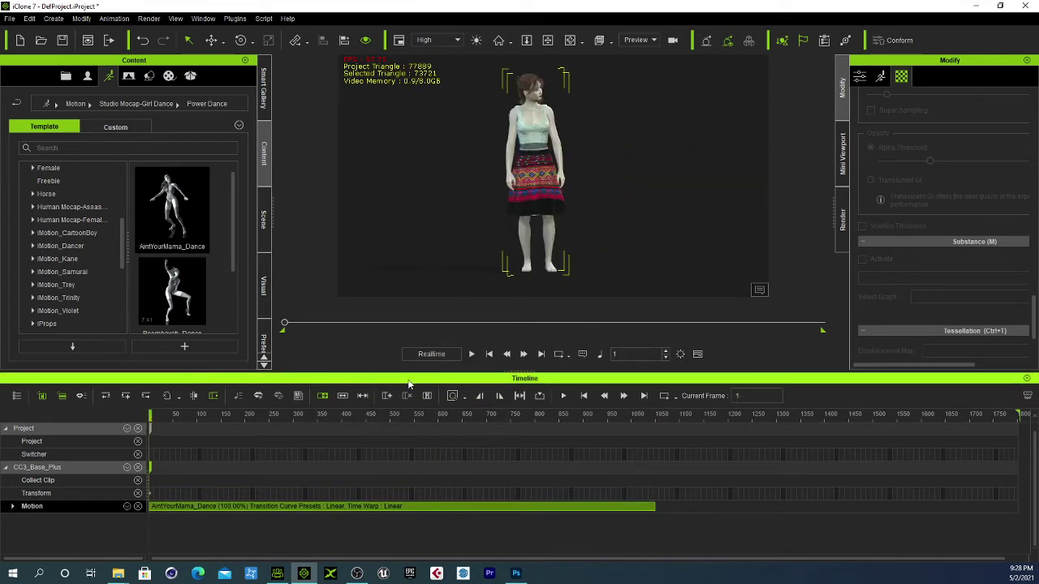
# Step: Play the dance to watch the skirt's cloth movement, stop playback, and return to frame 1
pyautogui.click(472, 355)
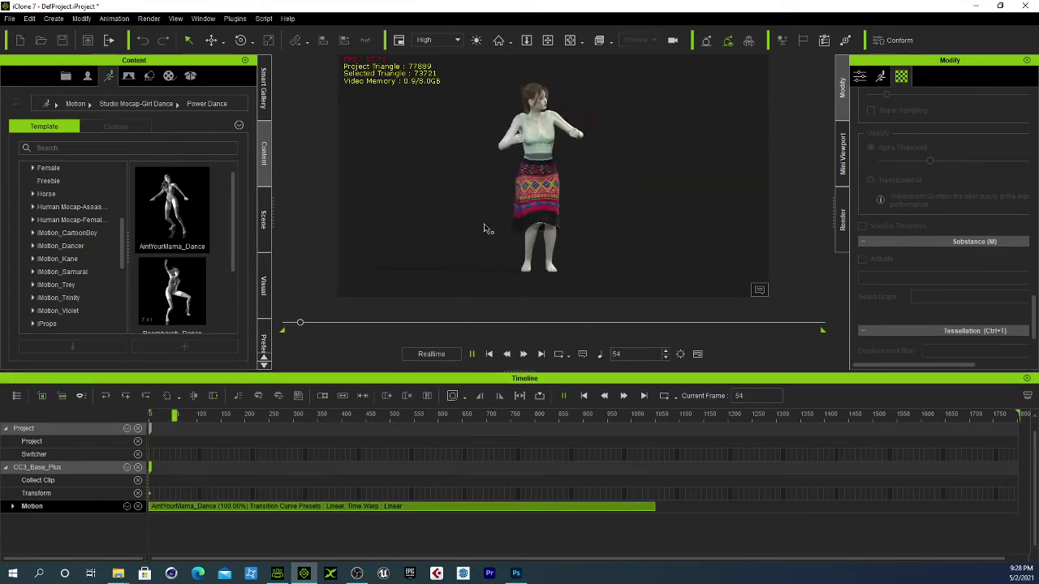
pyautogui.press('space')
pyautogui.click(471, 355)
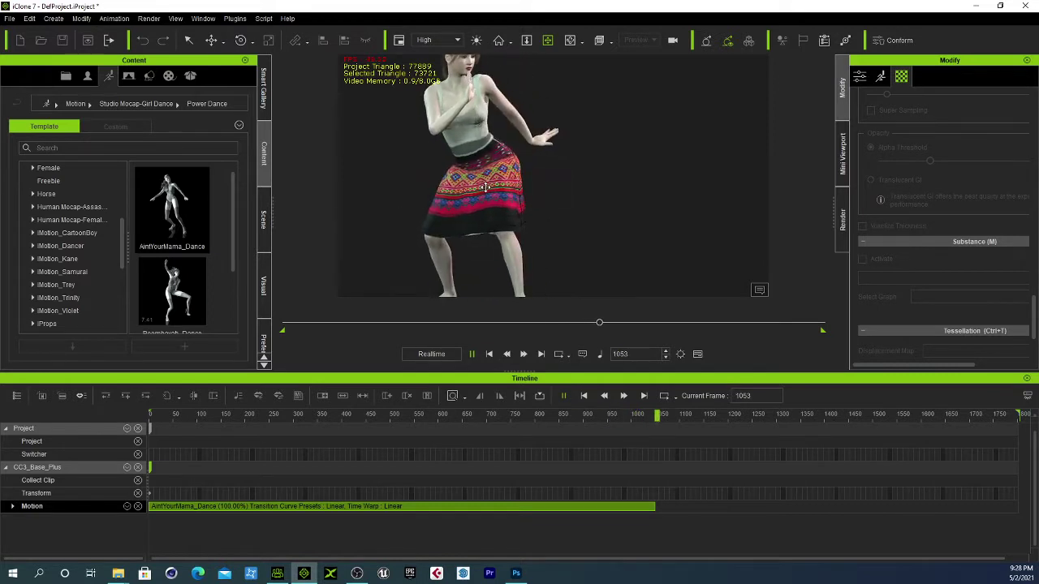
pyautogui.click(471, 354)
pyautogui.moveTo(633, 325); pyautogui.dragTo(284, 324)
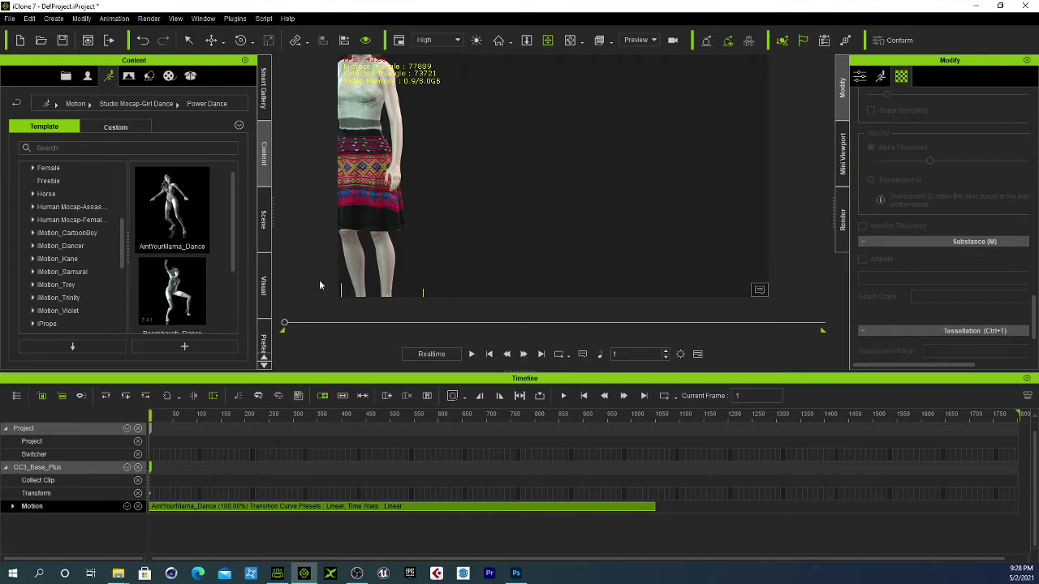
# Step: Examine the avatar's skirt pattern, side seam and waistband up close from several angles
pyautogui.scroll(3, 572, 213)
pyautogui.moveTo(543, 216); pyautogui.dragTo(499, 244)
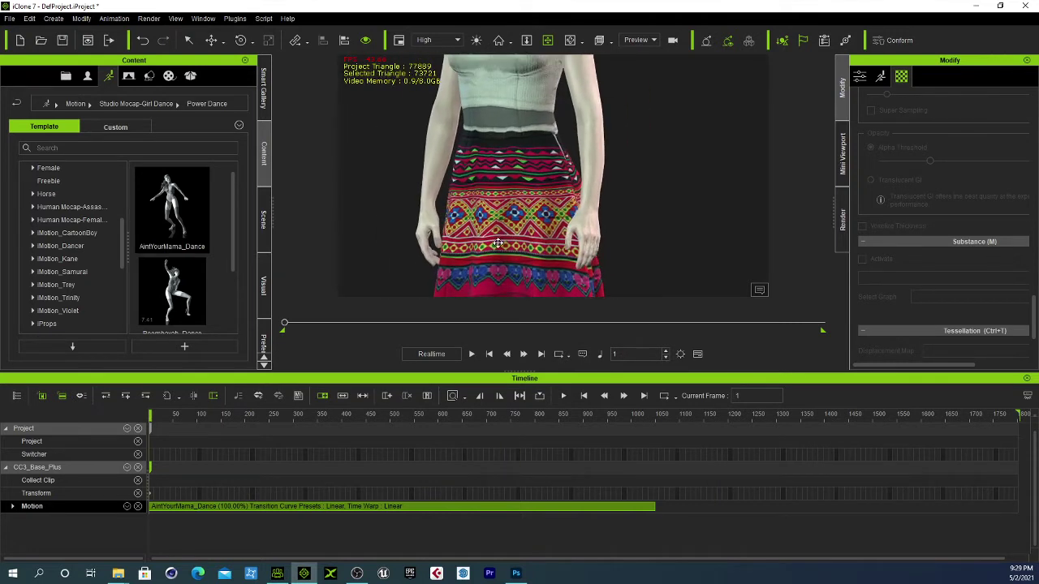
pyautogui.moveTo(499, 244); pyautogui.dragTo(510, 208, button='right')
pyautogui.moveTo(507, 206); pyautogui.dragTo(568, 169)
pyautogui.scroll(-2, 504, 145)
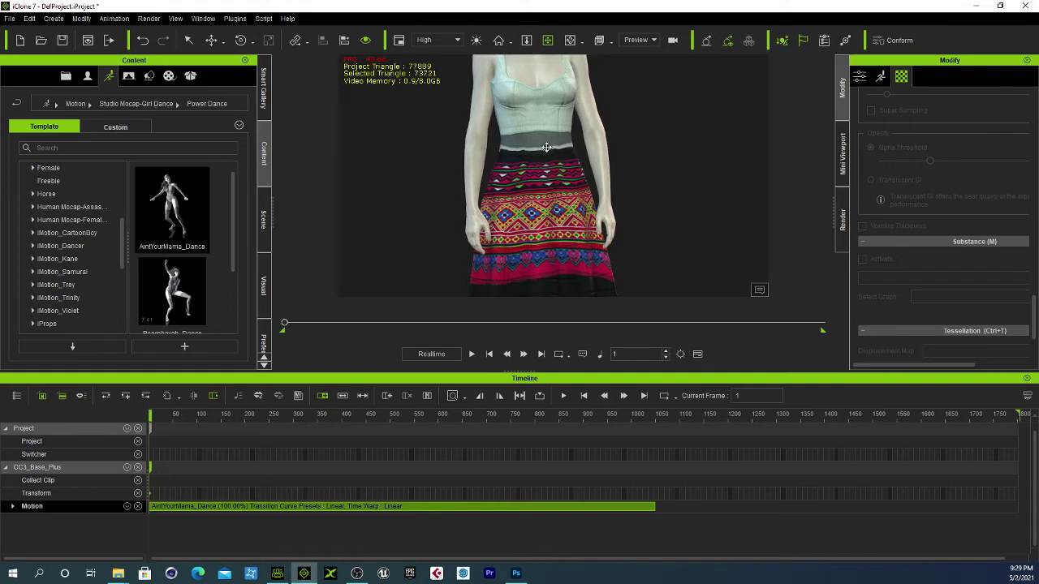
pyautogui.moveTo(547, 147); pyautogui.dragTo(563, 169, button='middle')
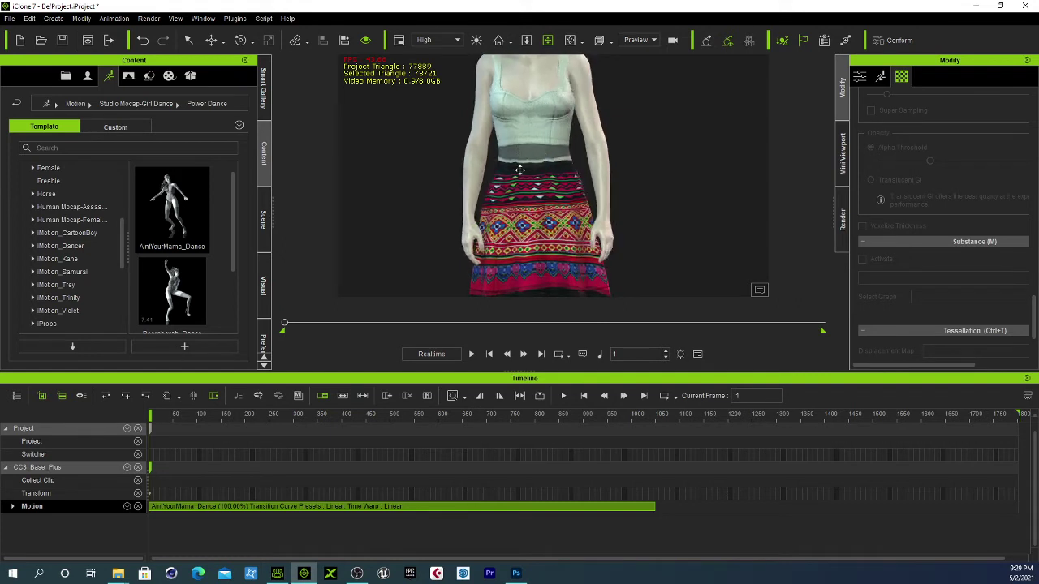
pyautogui.moveTo(520, 170); pyautogui.dragTo(509, 150)
pyautogui.moveTo(508, 150); pyautogui.dragTo(505, 168, button='right')
pyautogui.scroll(-3, 505, 168)
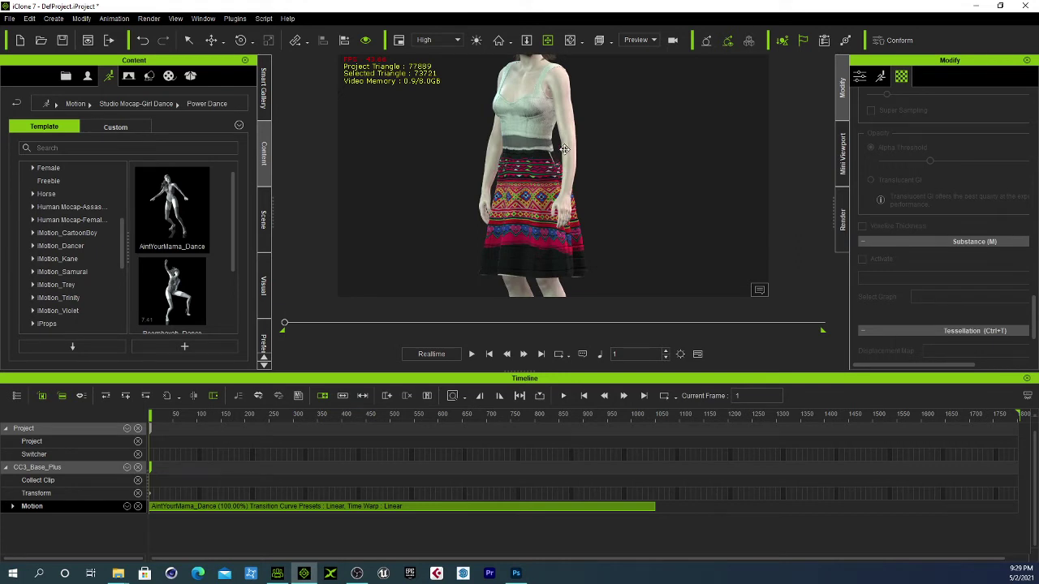
pyautogui.moveTo(502, 160); pyautogui.dragTo(555, 196, button='right')
pyautogui.moveTo(539, 194); pyautogui.dragTo(549, 214)
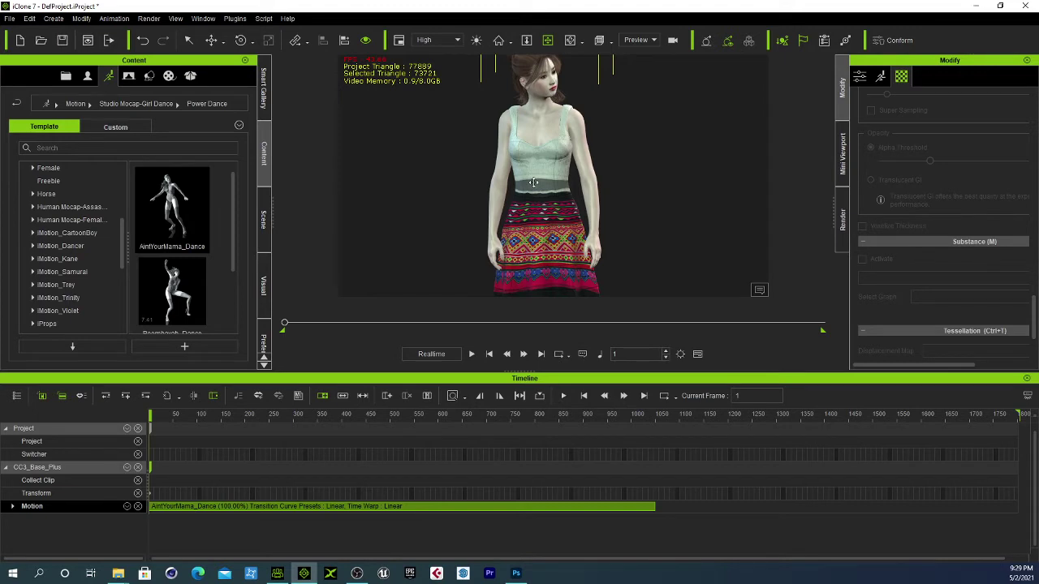
# Step: Switch to Character Creator 3 and examine the avatar's patterned skirt from different distances and angles
pyautogui.scroll(1, 531, 196)
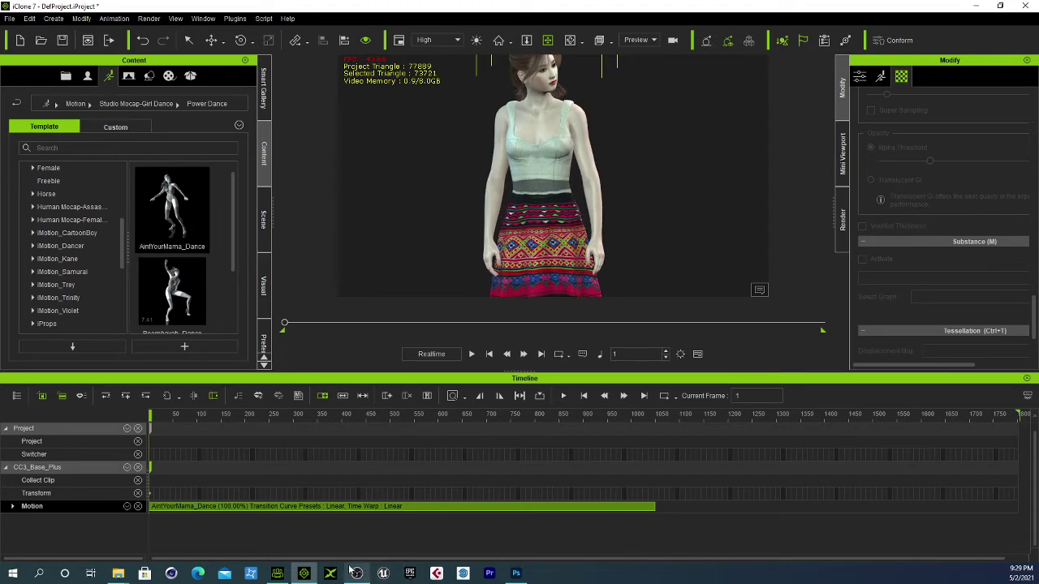
pyautogui.click(300, 574)
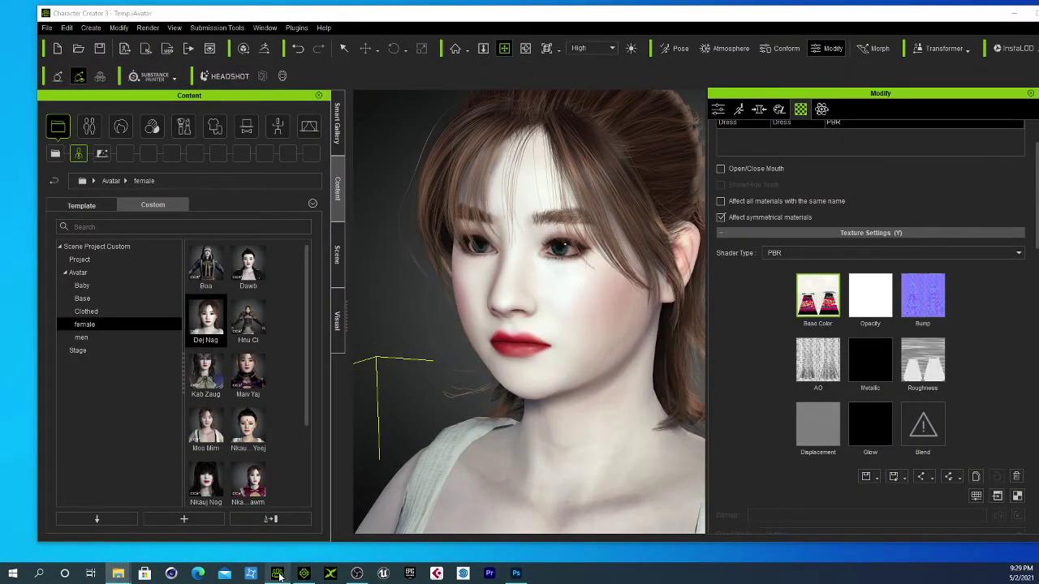
pyautogui.scroll(-5, 487, 402)
pyautogui.moveTo(482, 385); pyautogui.dragTo(343, 306)
pyautogui.moveTo(506, 327); pyautogui.dragTo(512, 265)
pyautogui.scroll(-1, 512, 265)
pyautogui.scroll(-1, 512, 266)
pyautogui.moveTo(536, 280); pyautogui.dragTo(601, 288, button='right')
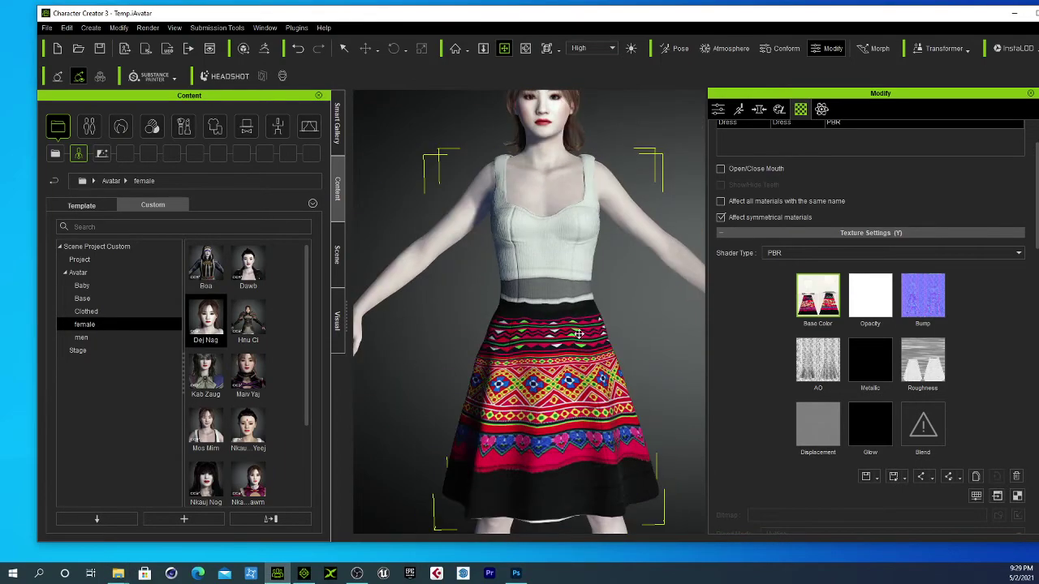
pyautogui.scroll(1, 579, 334)
pyautogui.moveTo(516, 351); pyautogui.dragTo(567, 251)
pyautogui.scroll(-2, 567, 251)
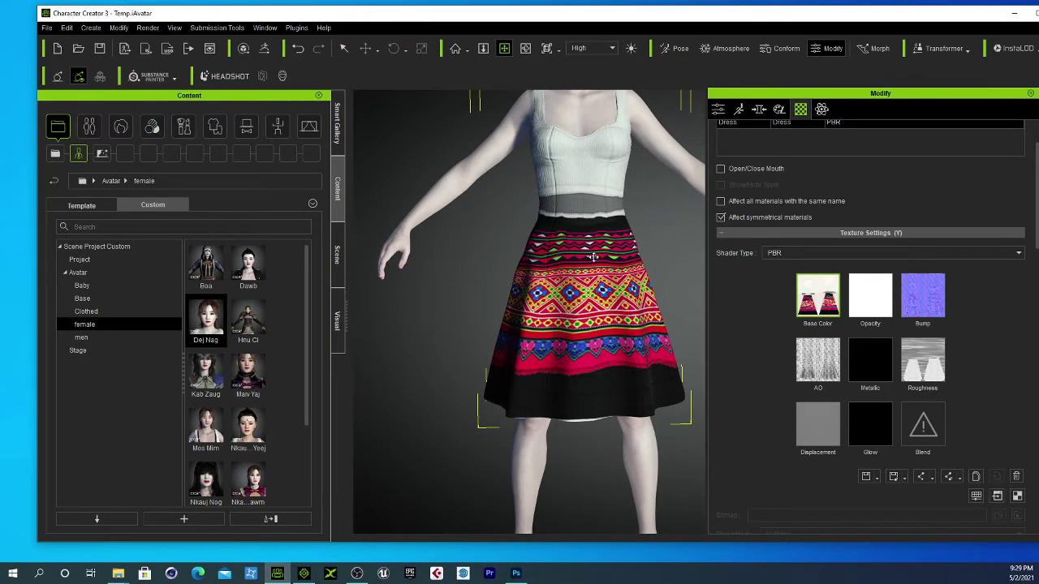
pyautogui.moveTo(594, 256); pyautogui.dragTo(547, 256, button='middle')
pyautogui.scroll(1, 547, 255)
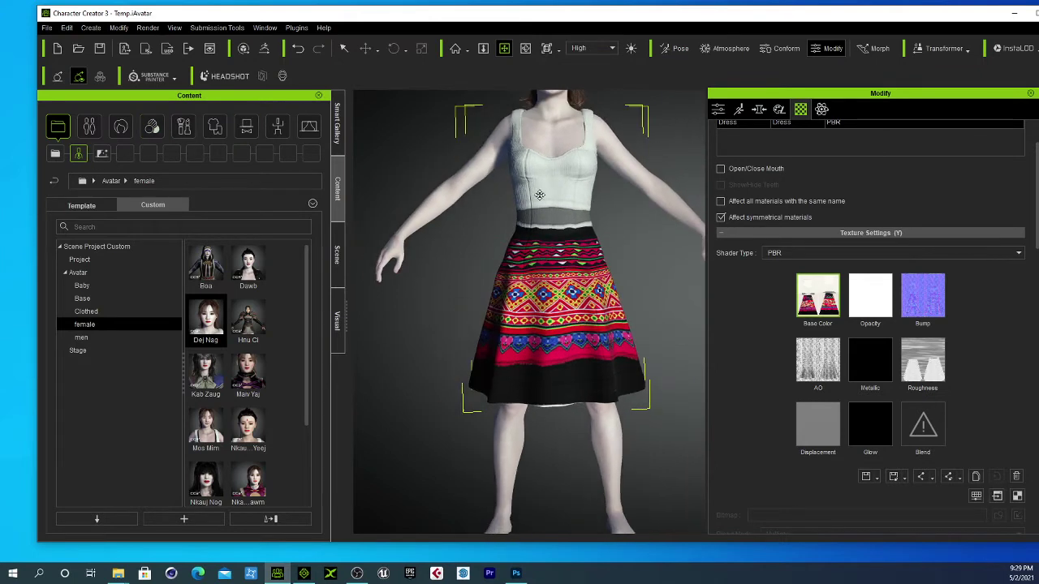
pyautogui.moveTo(541, 189); pyautogui.dragTo(547, 256)
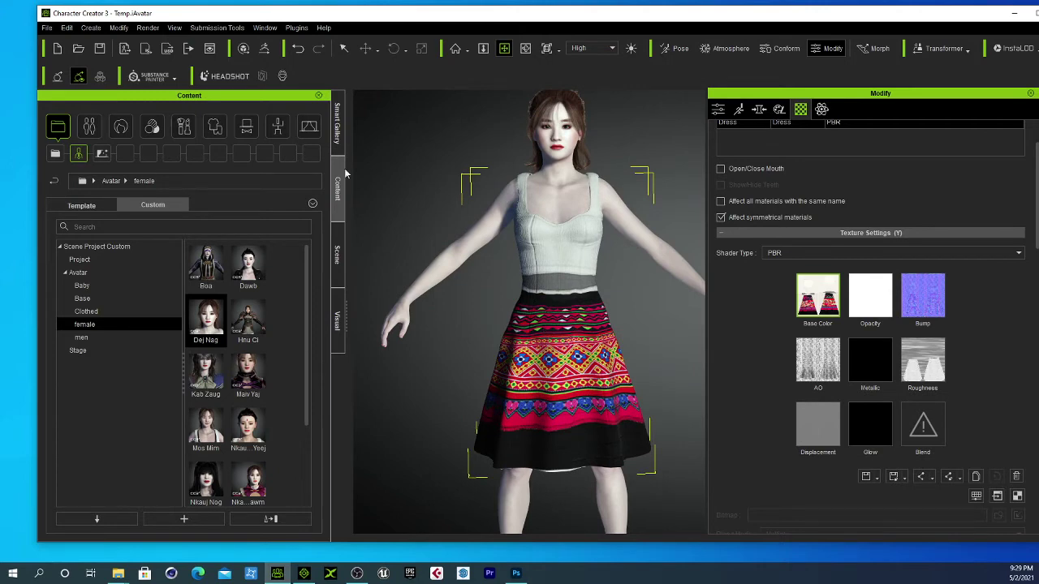
# Step: Look through the custom Full-body and Skirts clothing, and put the black leather jacket from the custom Coats on the avatar
pyautogui.click(216, 128)
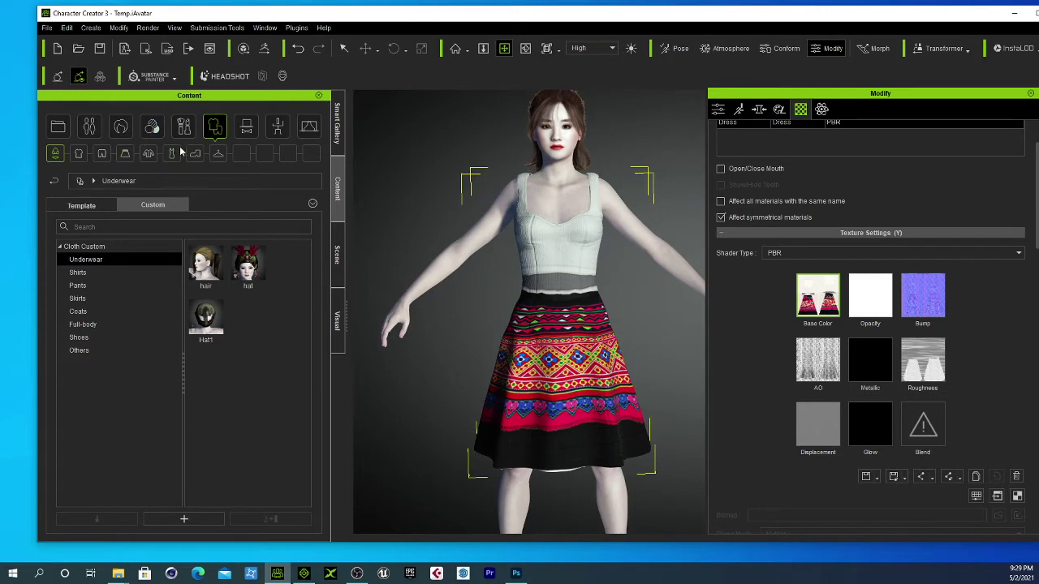
pyautogui.click(172, 154)
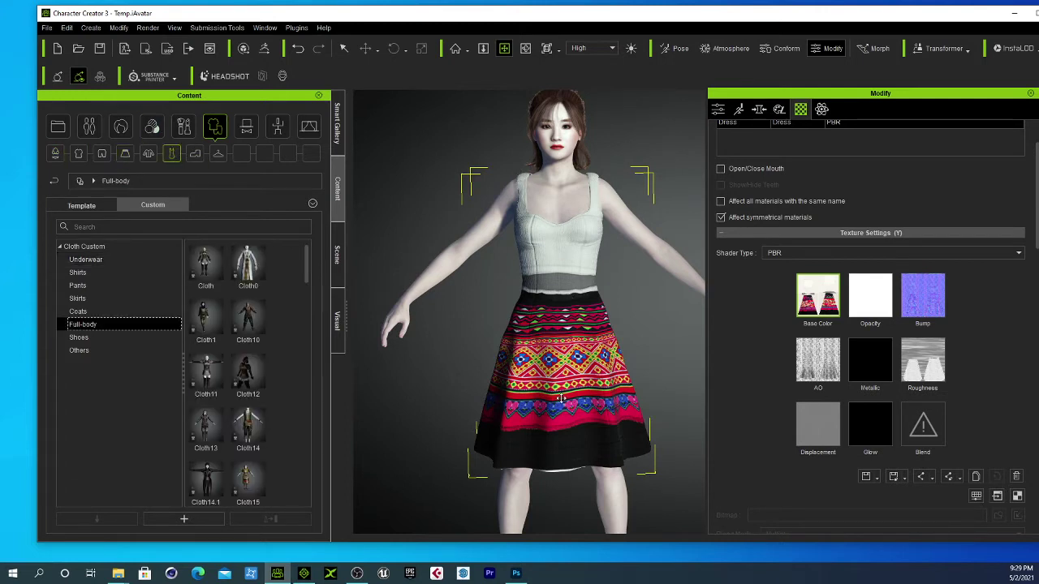
pyautogui.click(127, 158)
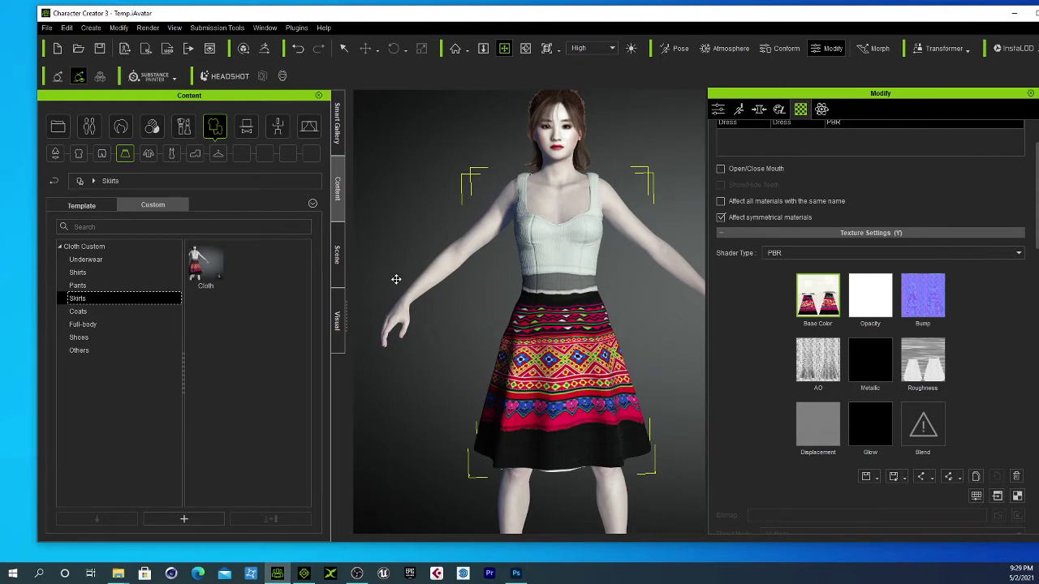
pyautogui.click(148, 153)
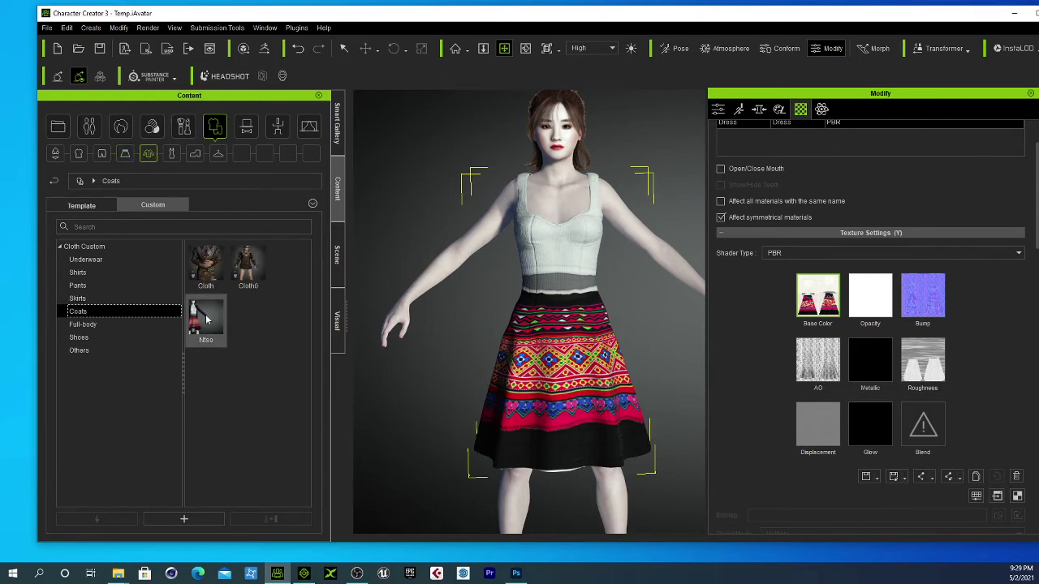
pyautogui.doubleClick(206, 319)
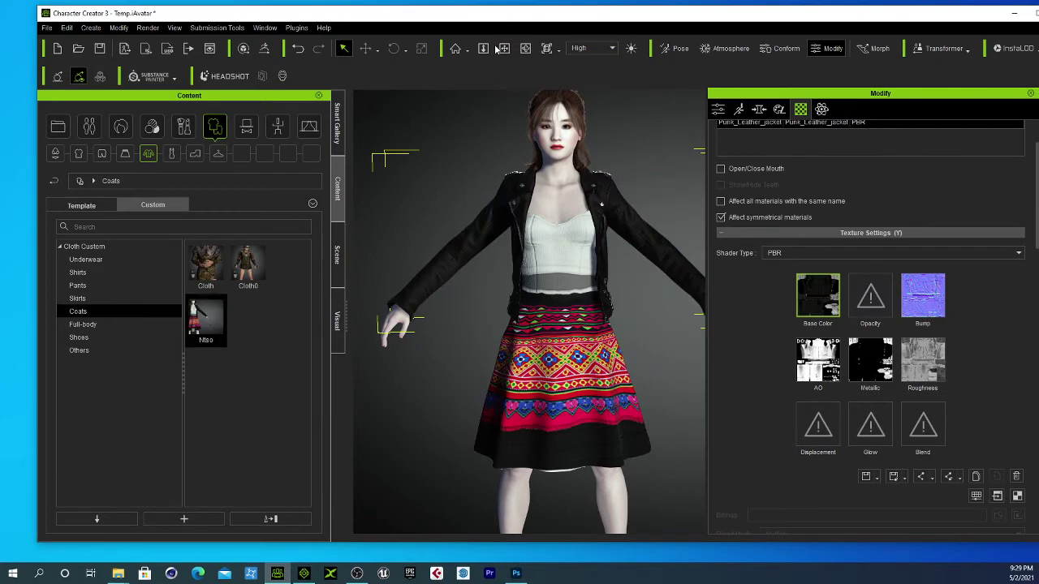
# Step: Examine the leather jacket worn with the skirt from several angles, and show the custom Full-body clothing
pyautogui.click(503, 48)
pyautogui.moveTo(520, 244); pyautogui.dragTo(565, 275)
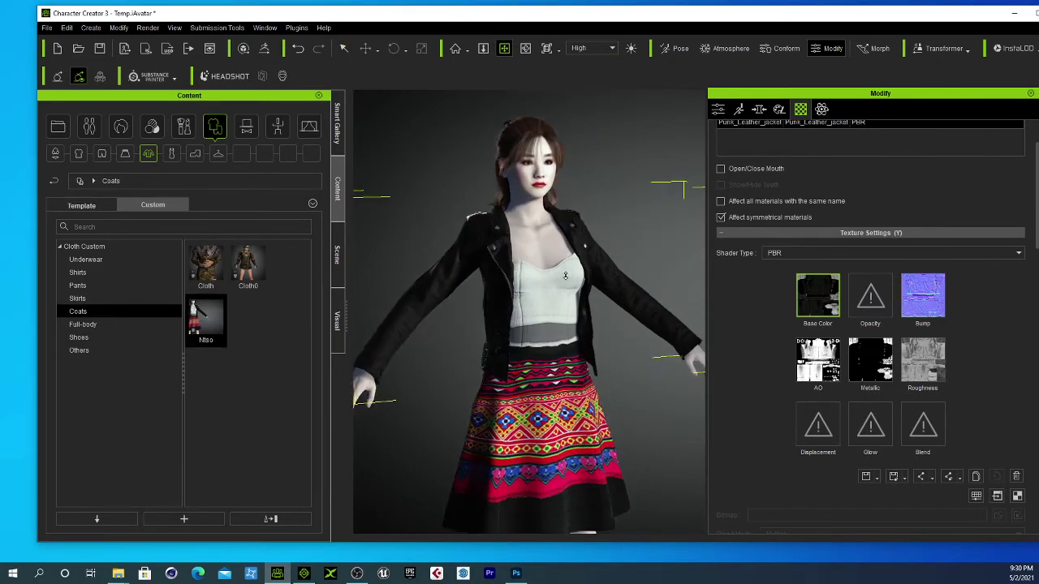
pyautogui.moveTo(565, 276); pyautogui.dragTo(520, 279, button='right')
pyautogui.moveTo(519, 278); pyautogui.dragTo(476, 280)
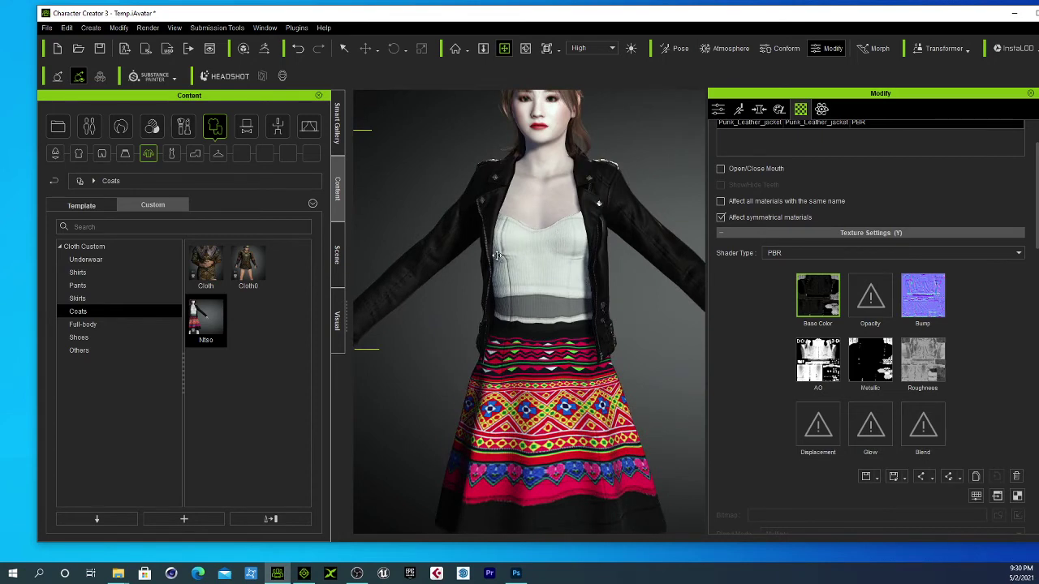
pyautogui.moveTo(498, 257)
pyautogui.mouseDown(button='right')
pyautogui.moveTo(519, 265)
pyautogui.moveTo(503, 266)
pyautogui.moveTo(510, 243)
pyautogui.moveTo(508, 253)
pyautogui.mouseUp(button='right')
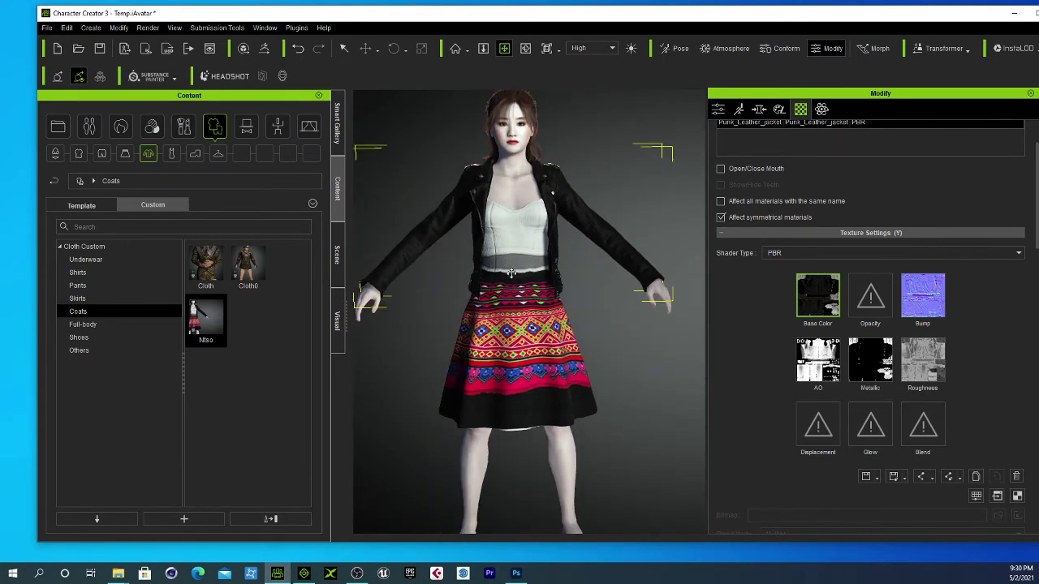
pyautogui.moveTo(511, 274); pyautogui.dragTo(536, 305)
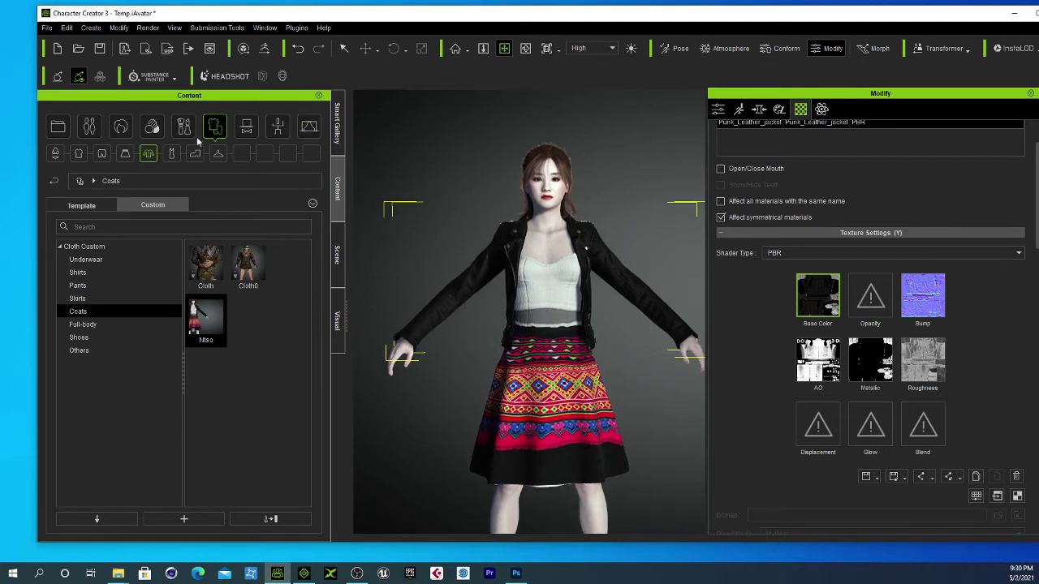
pyautogui.click(171, 154)
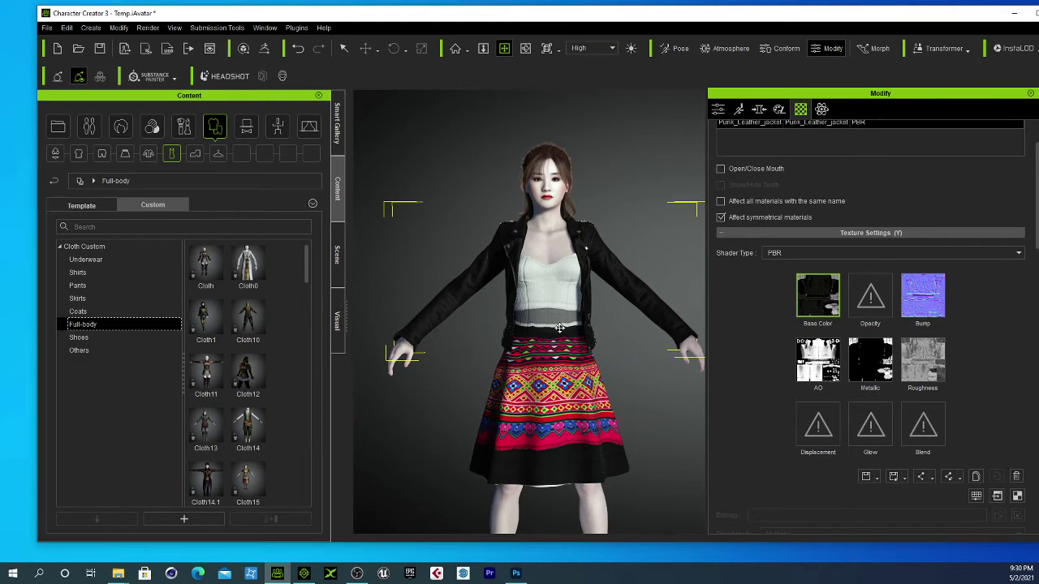
pyautogui.moveTo(559, 327); pyautogui.dragTo(536, 396, button='middle')
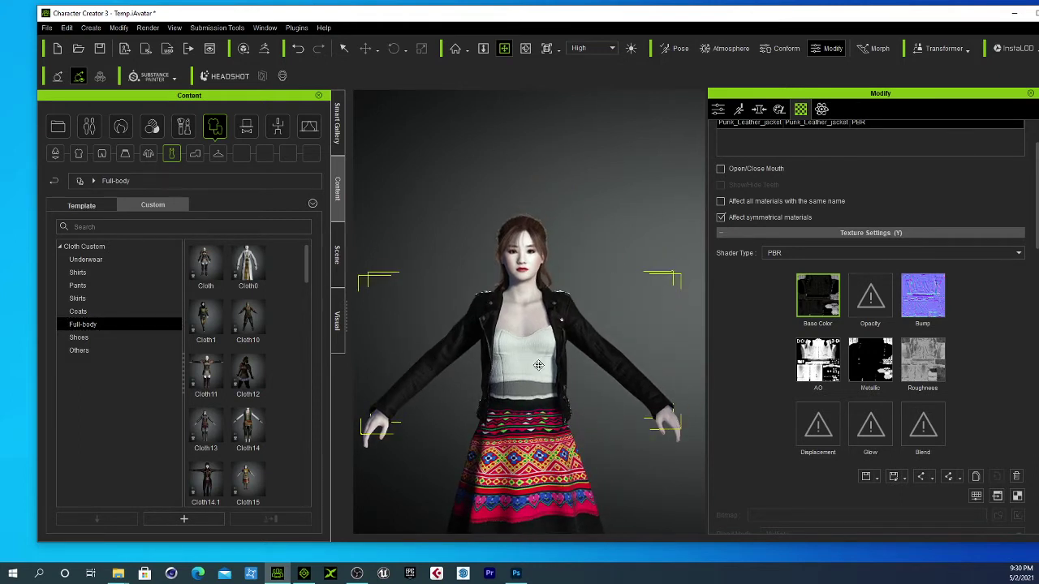
pyautogui.moveTo(534, 369); pyautogui.dragTo(536, 288)
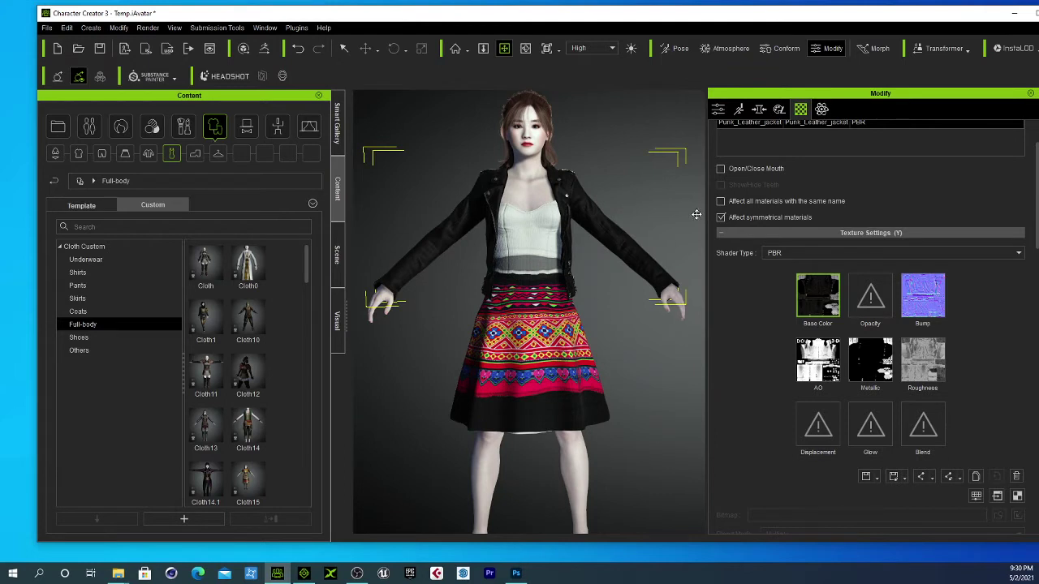
# Step: View the leather jacket's PhysX weight map settings and diffuse texture, and close the weight map editor
pyautogui.click(818, 113)
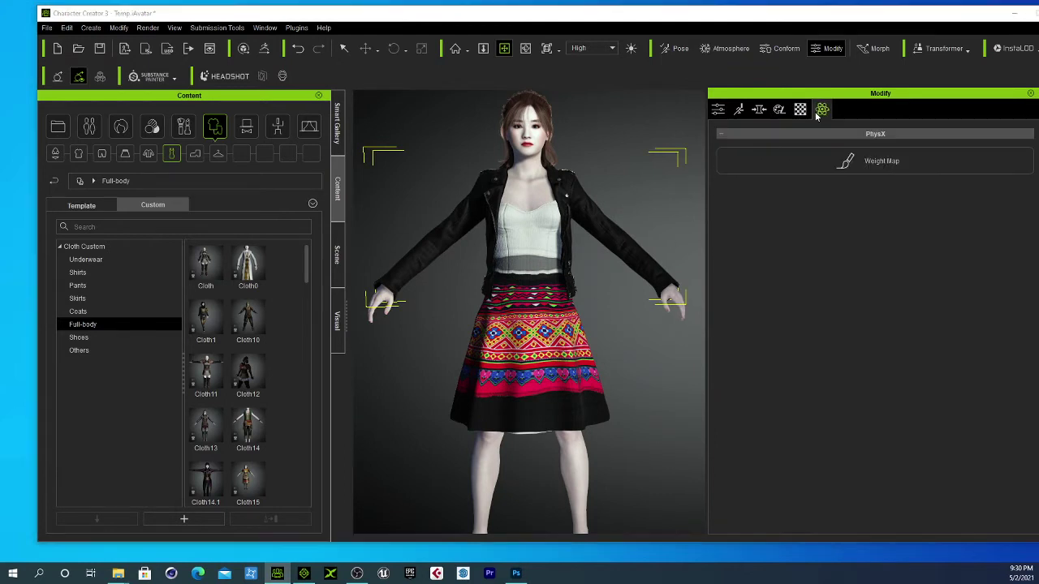
pyautogui.click(821, 166)
pyautogui.click(597, 243)
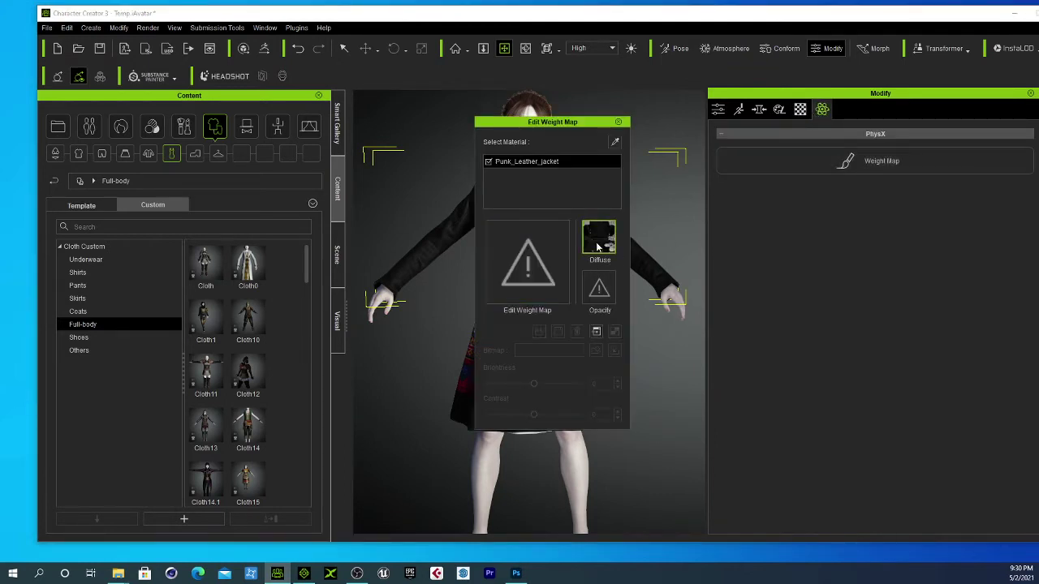
pyautogui.click(617, 122)
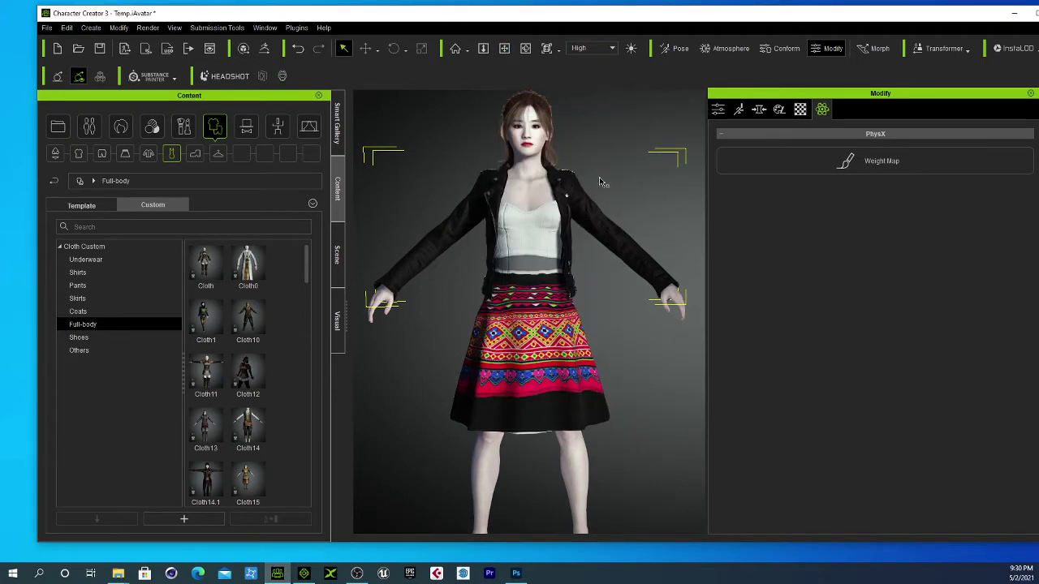
# Step: Select the dress, open its PhysX weight map beside the avatar, and compare it with the dress's Base Color texture
pyautogui.click(528, 386)
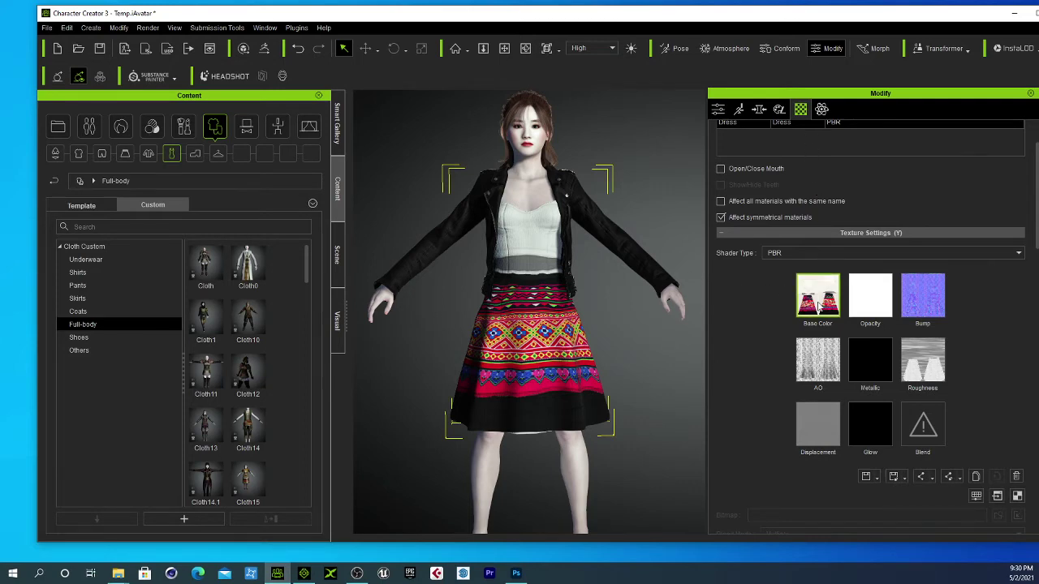
pyautogui.moveTo(819, 306)
pyautogui.click(822, 110)
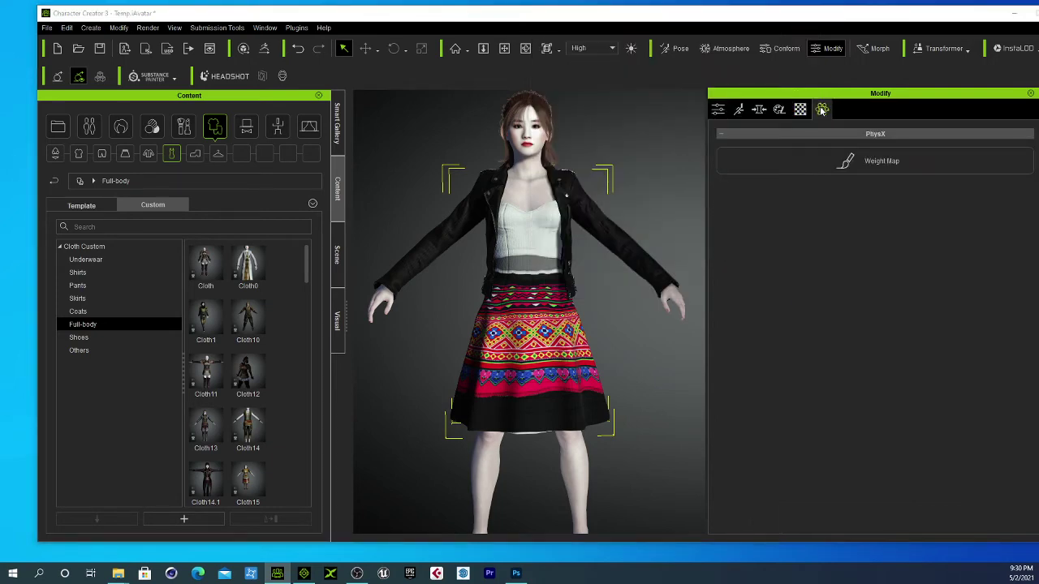
pyautogui.click(829, 161)
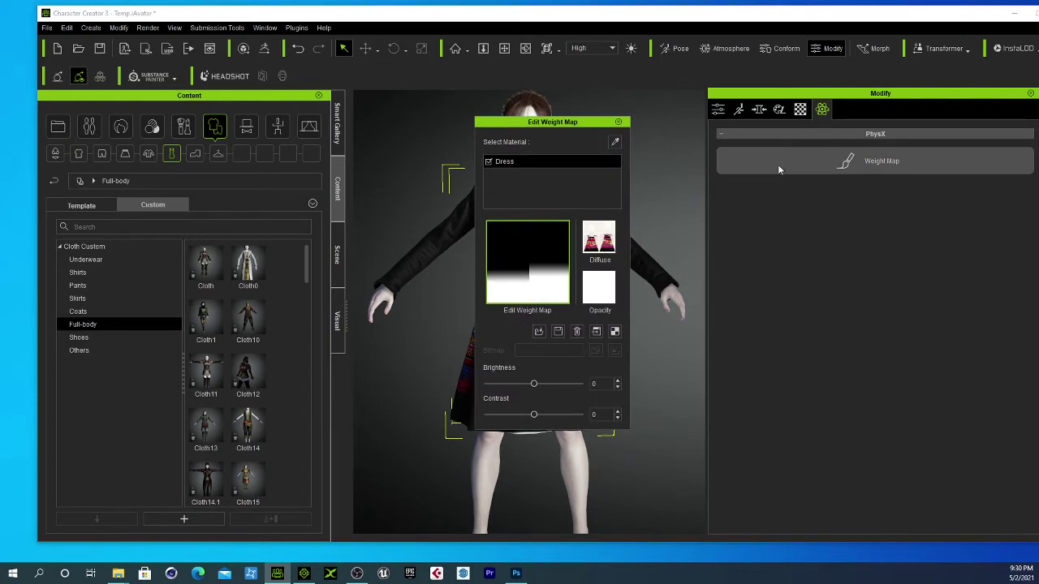
pyautogui.moveTo(571, 127); pyautogui.dragTo(718, 212)
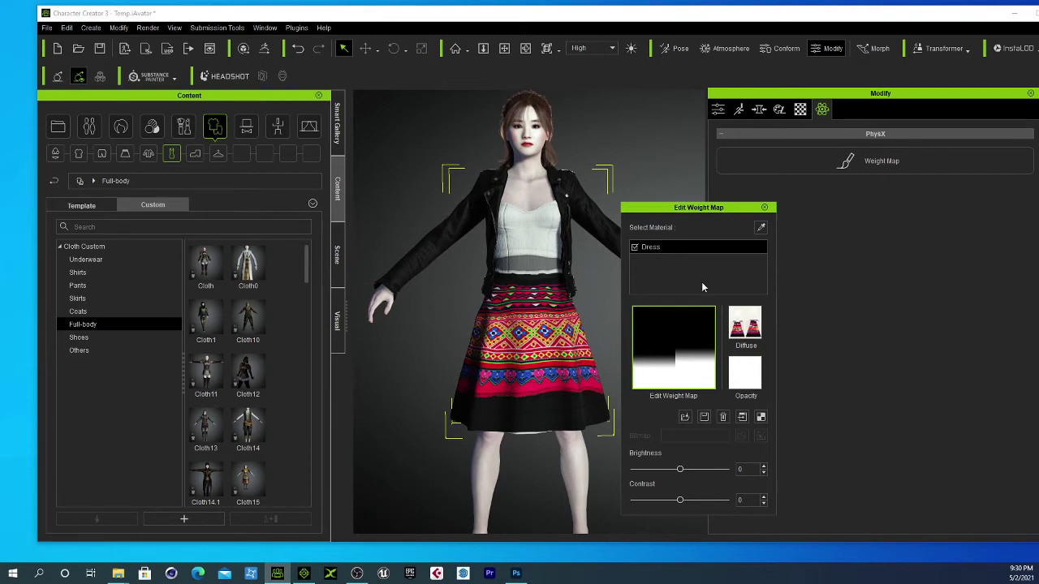
pyautogui.click(800, 109)
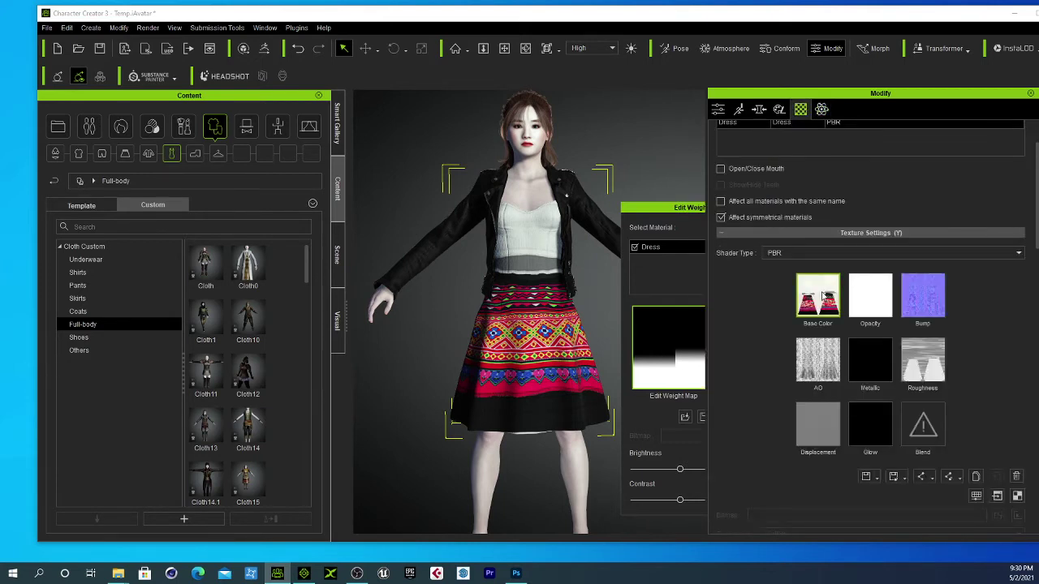
pyautogui.click(819, 109)
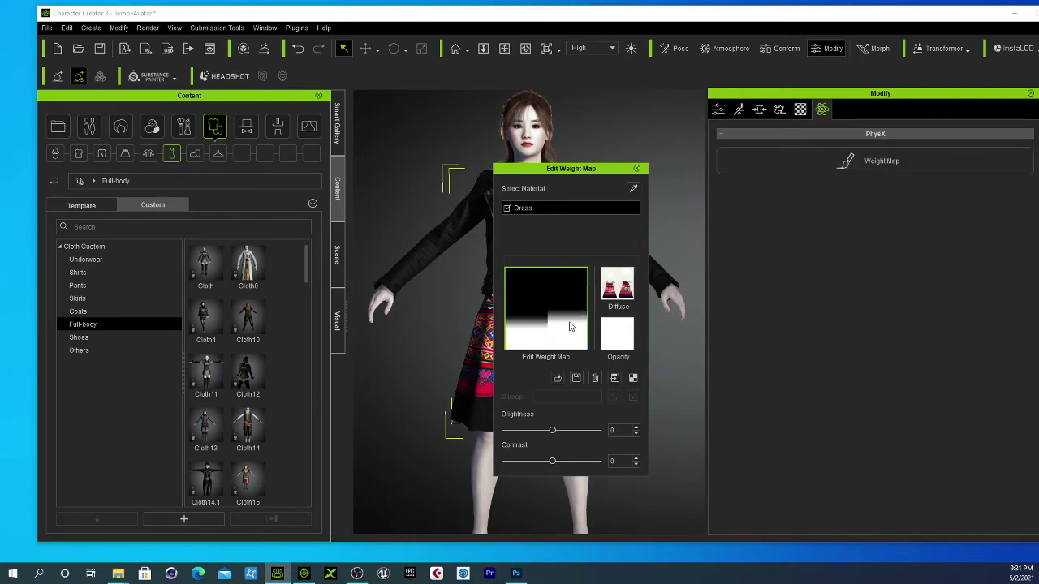
# Step: View the dress's weight map in Photoshop, and quit Photoshop without saving the diffuse image
pyautogui.click(615, 378)
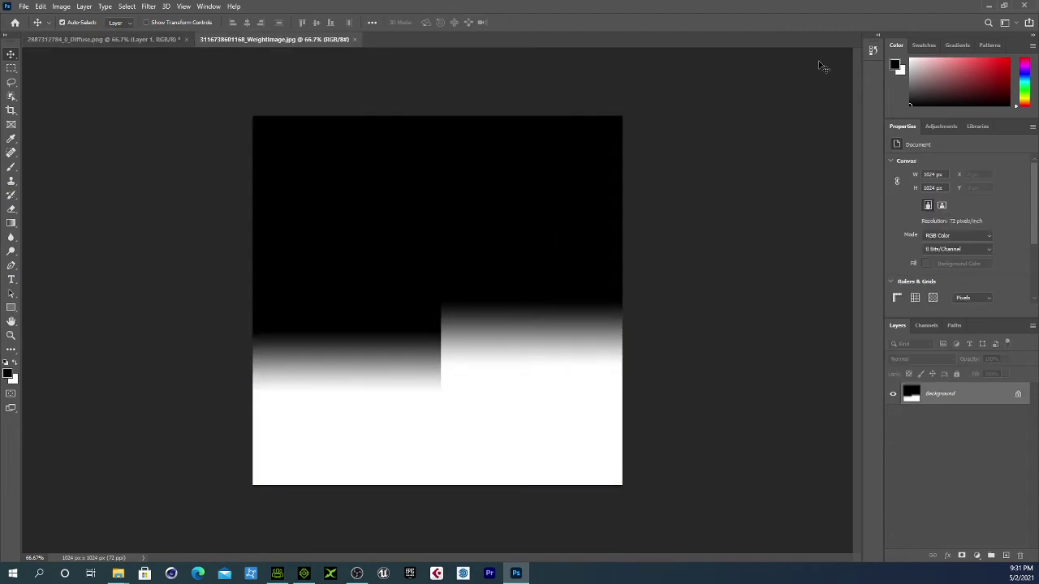
pyautogui.click(1023, 7)
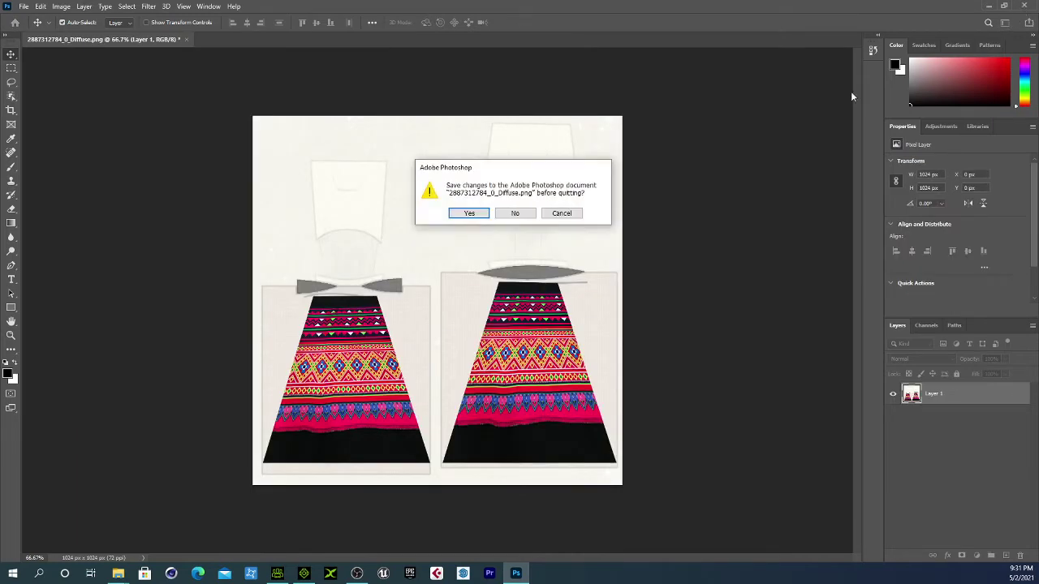
pyautogui.click(514, 213)
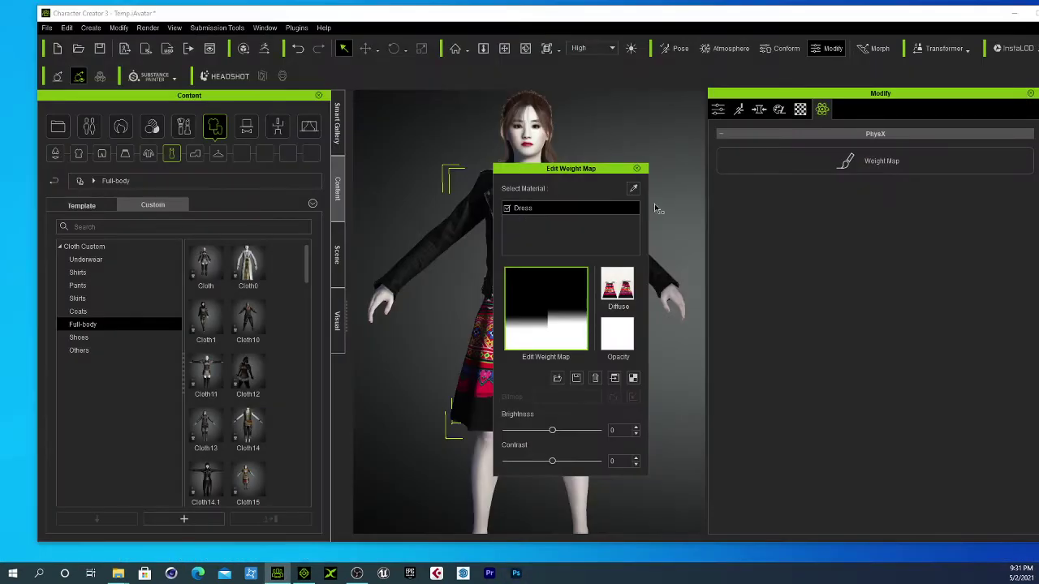
# Step: Open the dress's Diffuse texture from the weight map editor in Photoshop
pyautogui.click(615, 291)
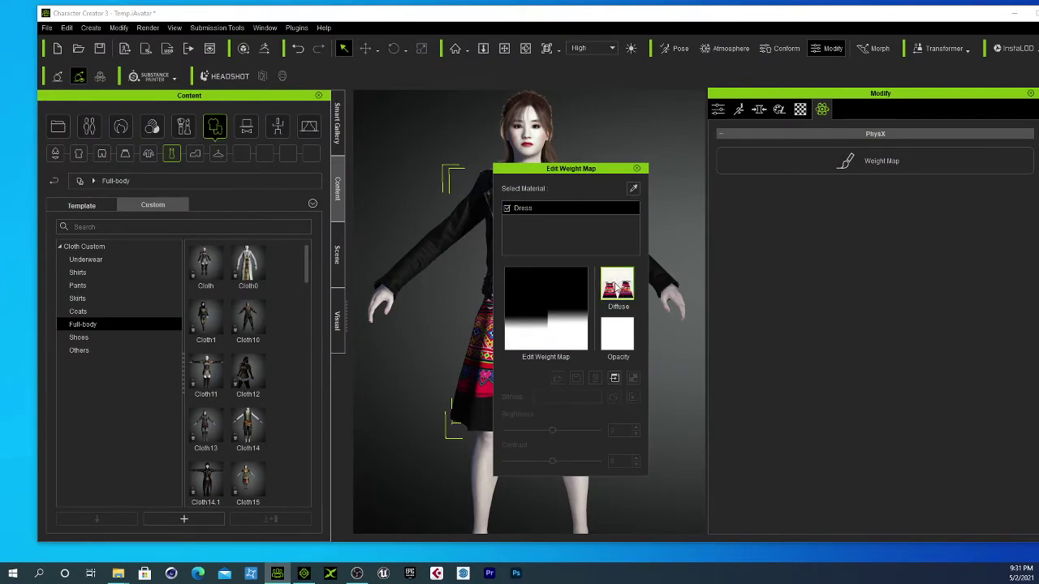
pyautogui.click(614, 378)
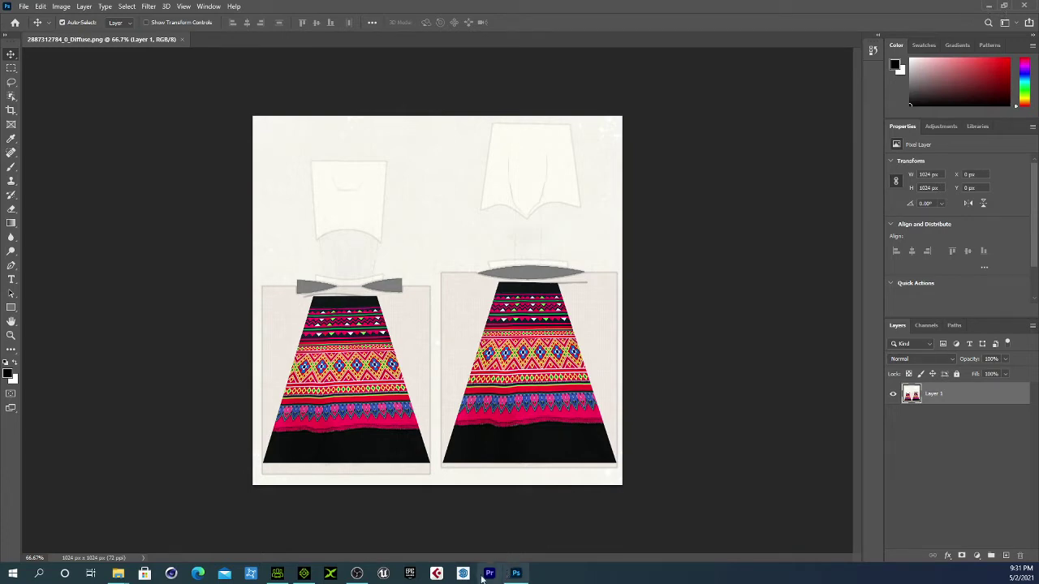
# Step: Switch to iClone and view the avatar at full length in the viewport
pyautogui.click(305, 574)
pyautogui.scroll(-3, 525, 201)
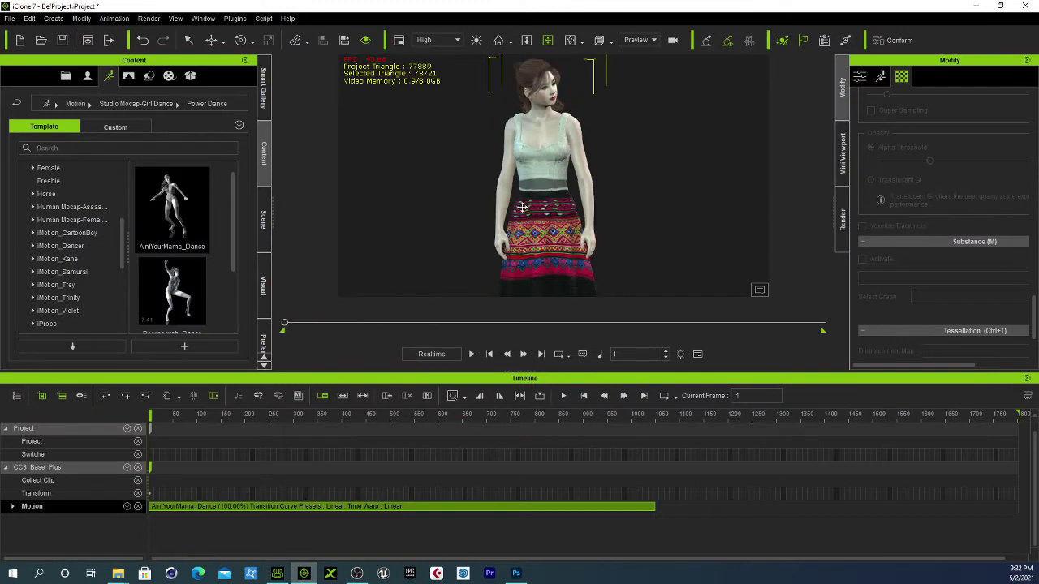
pyautogui.moveTo(524, 236); pyautogui.dragTo(530, 200, button='middle')
pyautogui.scroll(-2, 549, 234)
pyautogui.moveTo(549, 234); pyautogui.dragTo(549, 255, button='middle')
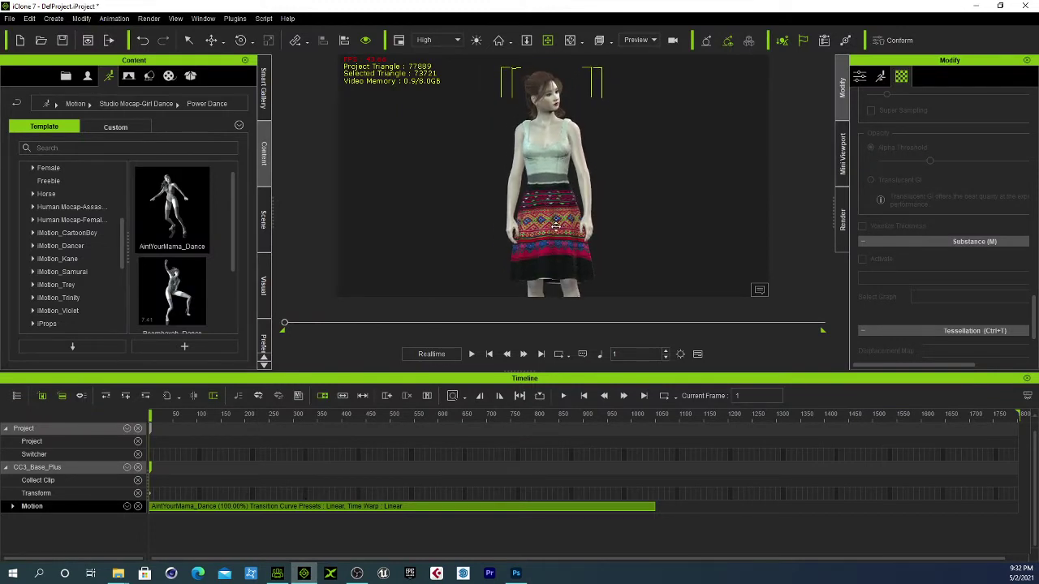
pyautogui.scroll(-2, 557, 229)
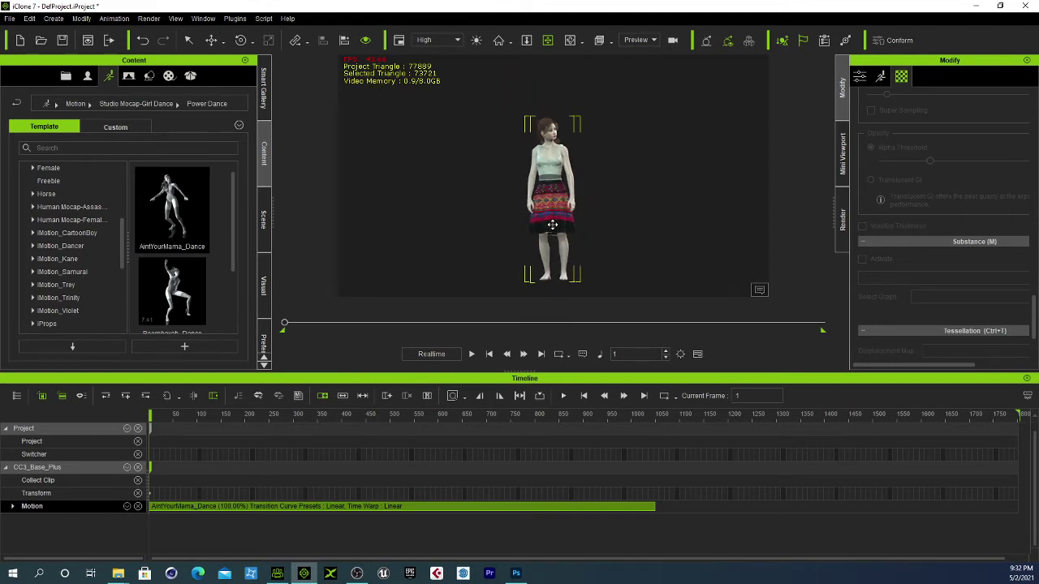
# Step: Select the dress, open its PhysX weight map for inspection along with the Diffuse texture, and close the weight map editor
pyautogui.click(563, 214)
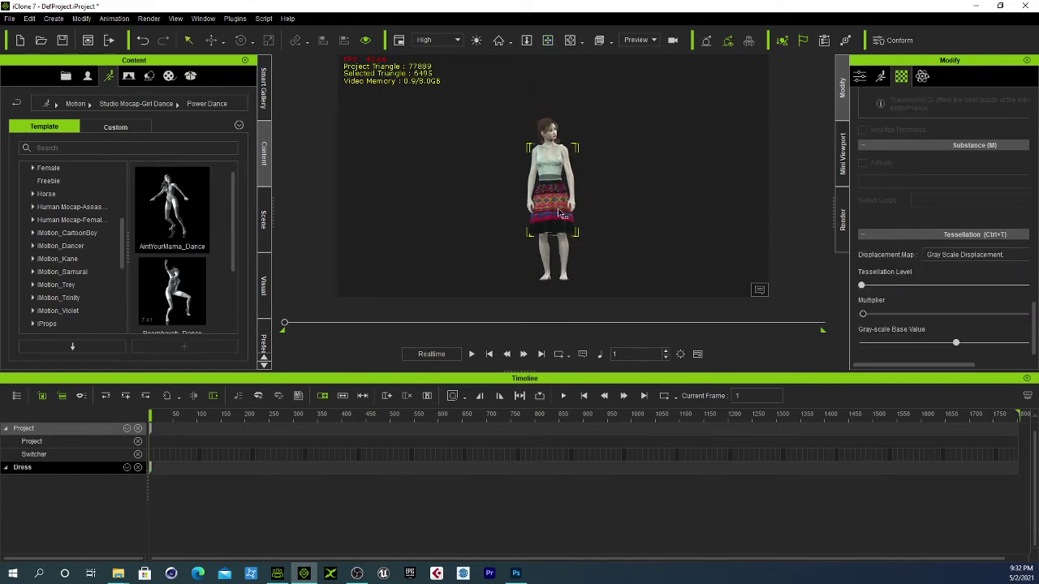
pyautogui.click(923, 77)
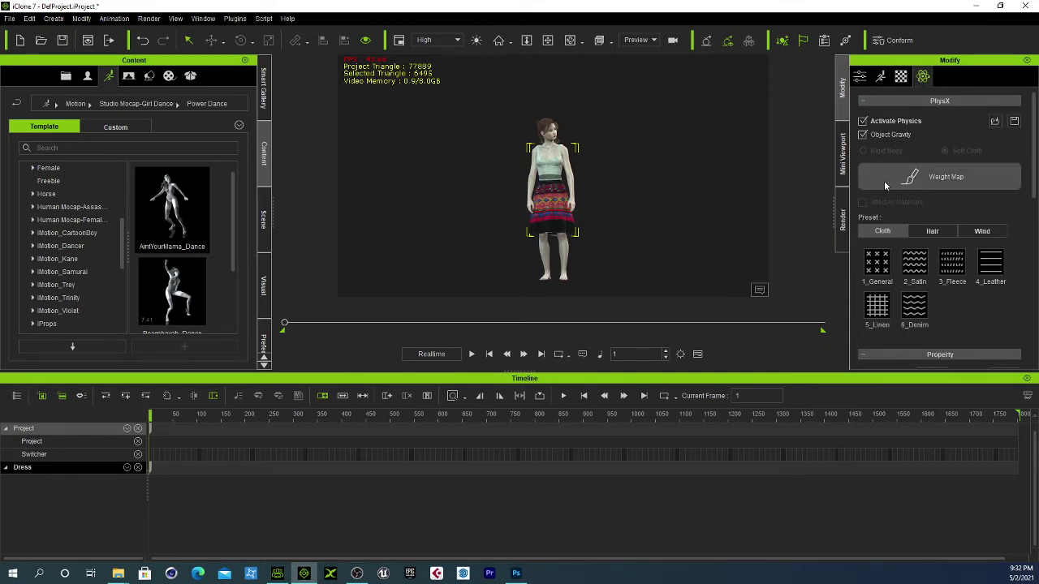
pyautogui.click(918, 180)
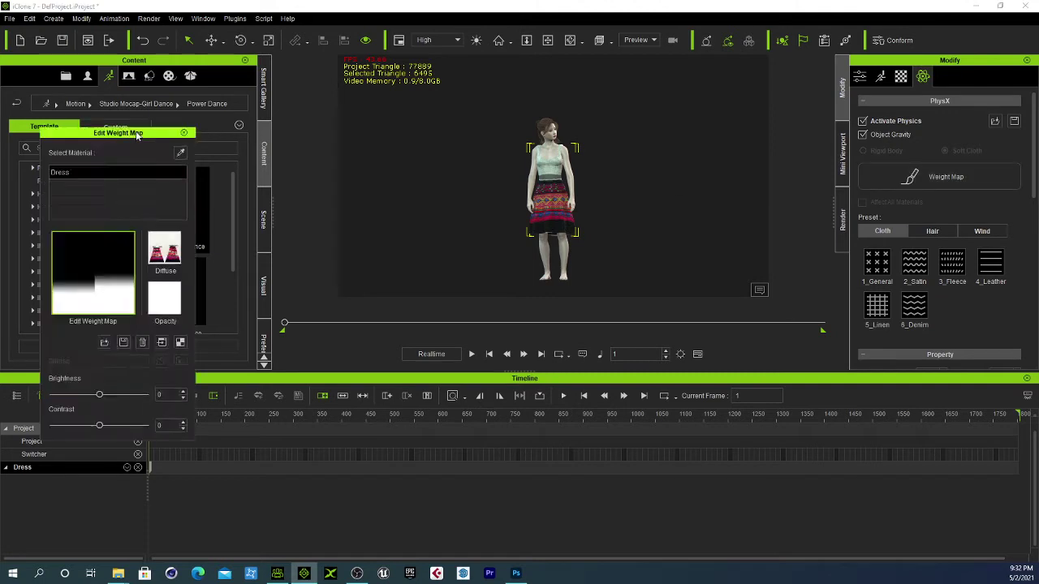
pyautogui.moveTo(134, 135); pyautogui.dragTo(844, 137)
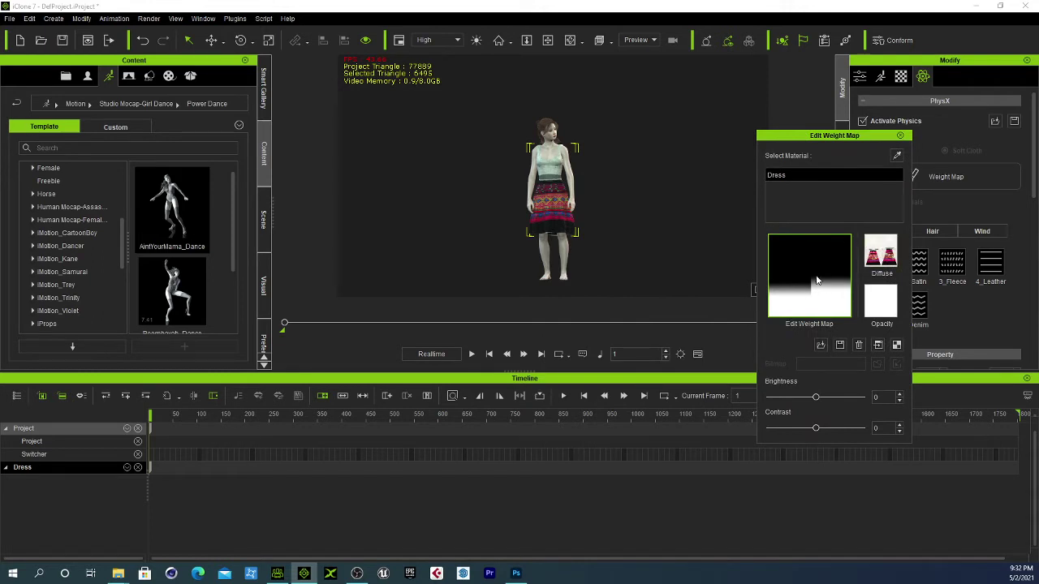
pyautogui.click(880, 254)
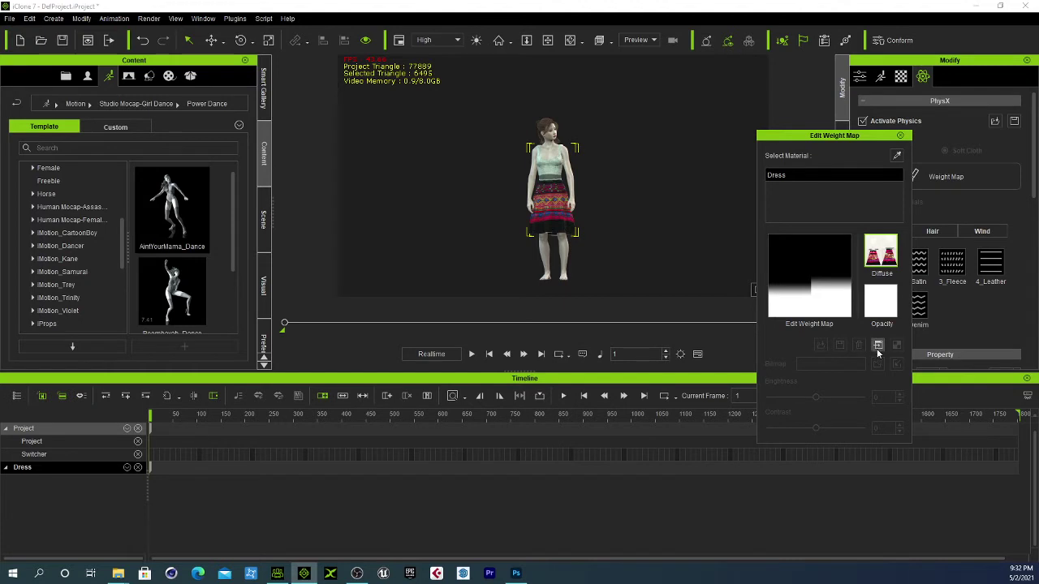
pyautogui.click(899, 136)
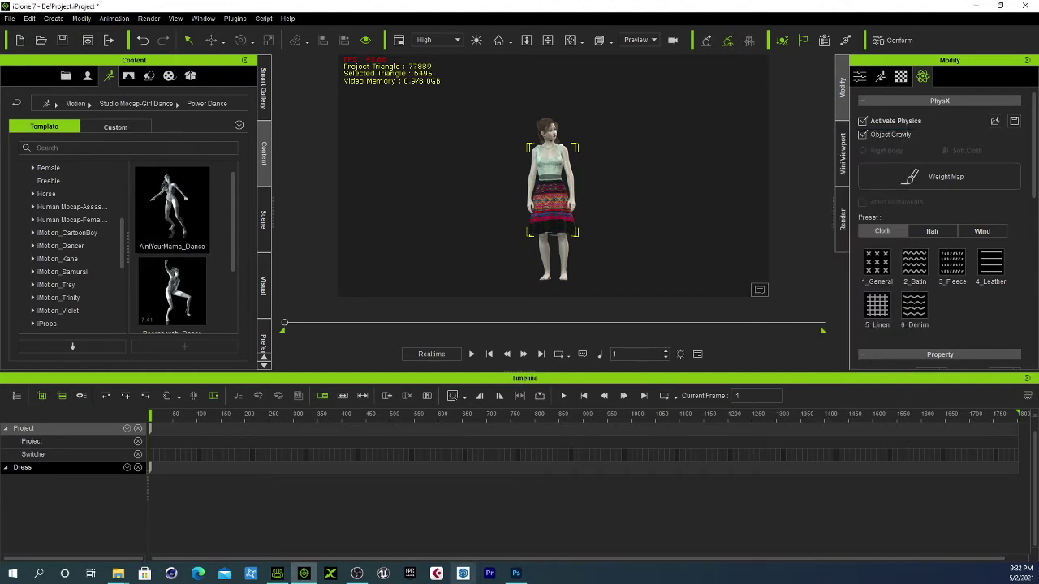
pyautogui.click(515, 574)
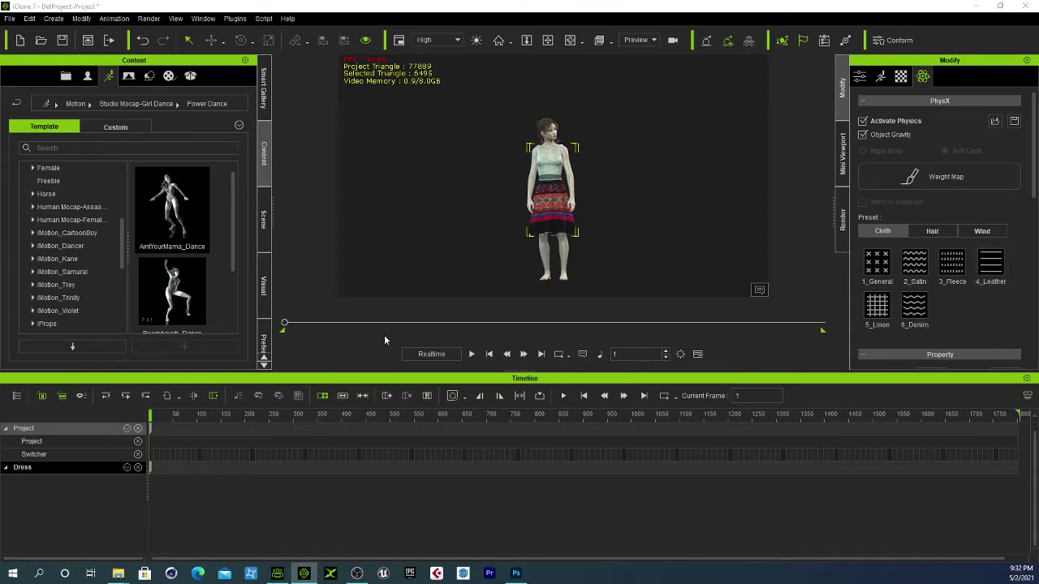
# Step: Load the Softcloth Presets sample project from the 03 Physics Softcloth project templates
pyautogui.click(65, 76)
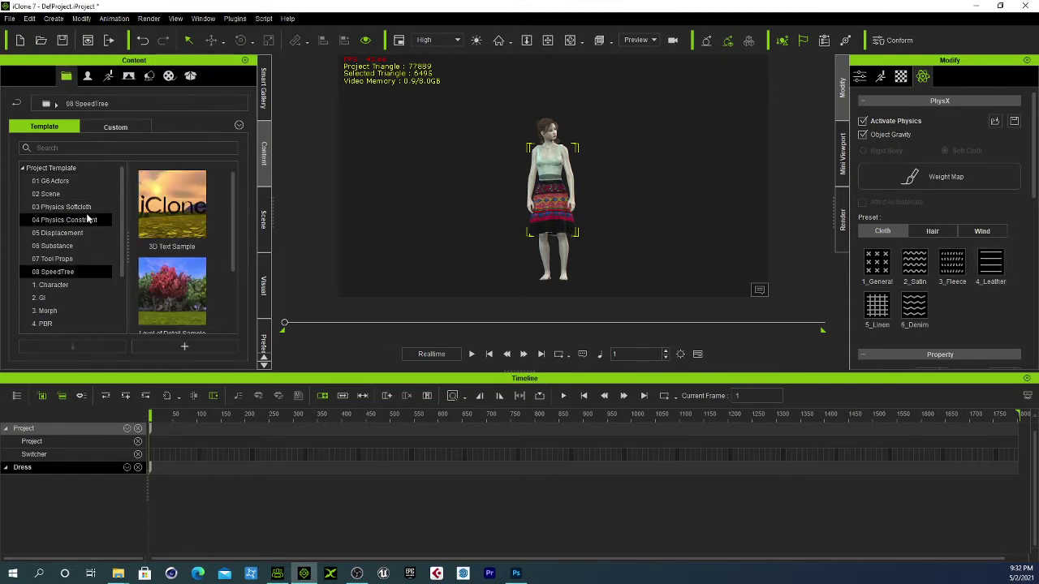
pyautogui.click(47, 194)
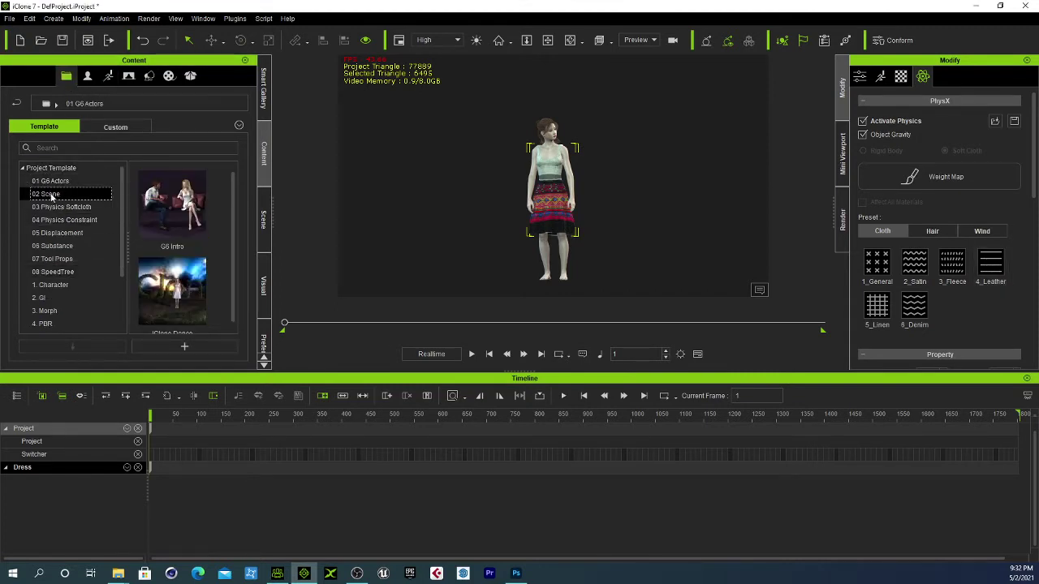
pyautogui.click(57, 207)
pyautogui.click(56, 222)
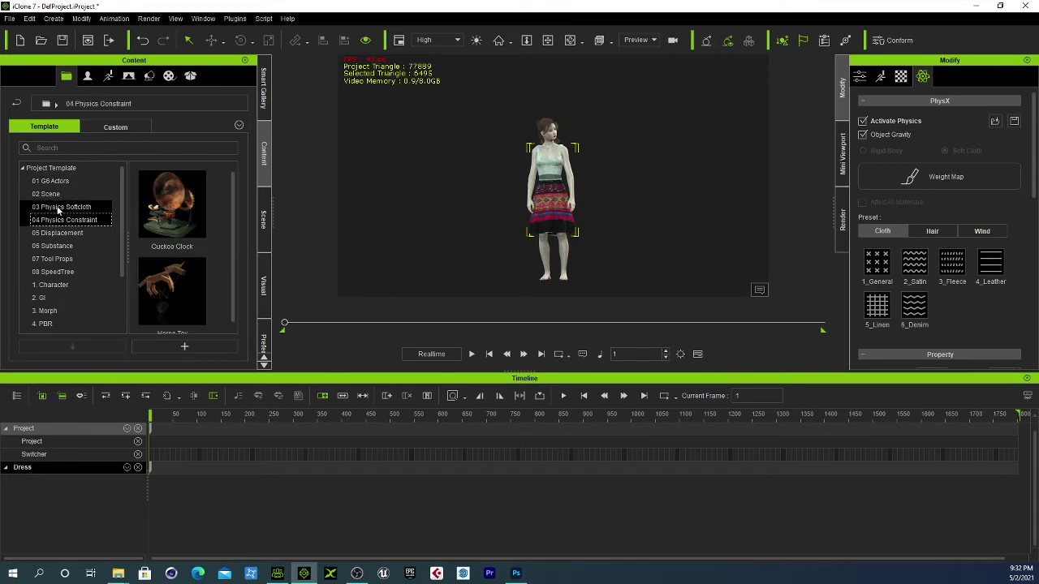
pyautogui.click(58, 208)
pyautogui.click(169, 289)
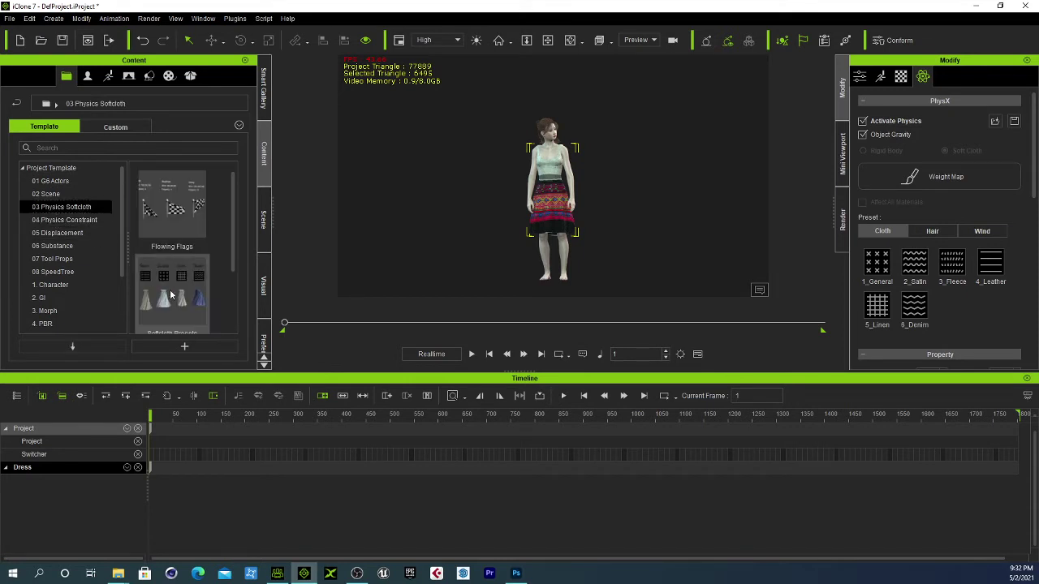
pyautogui.moveTo(416, 231); pyautogui.dragTo(195, 302)
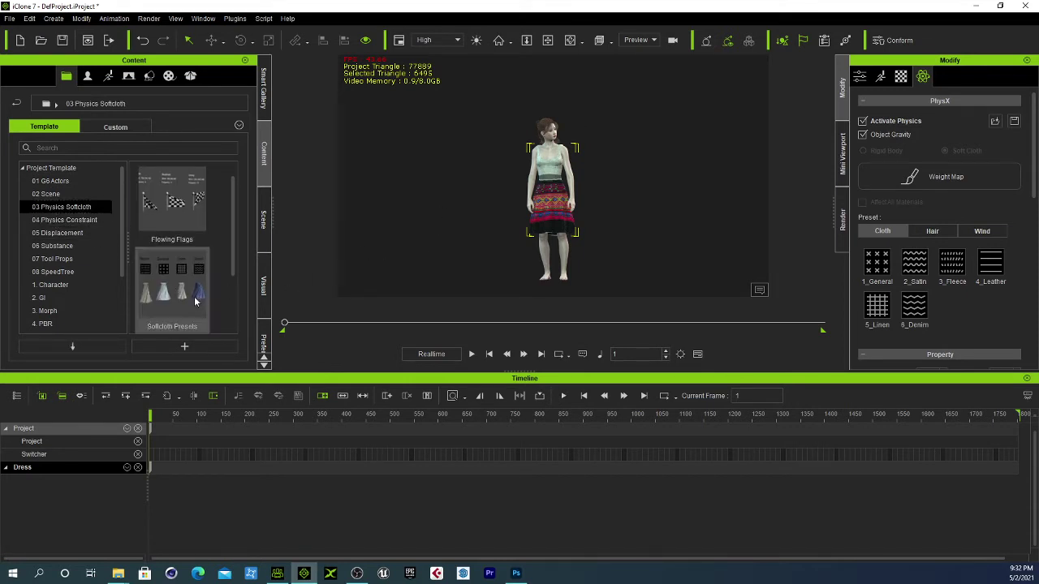
pyautogui.doubleClick(195, 301)
pyautogui.click(511, 312)
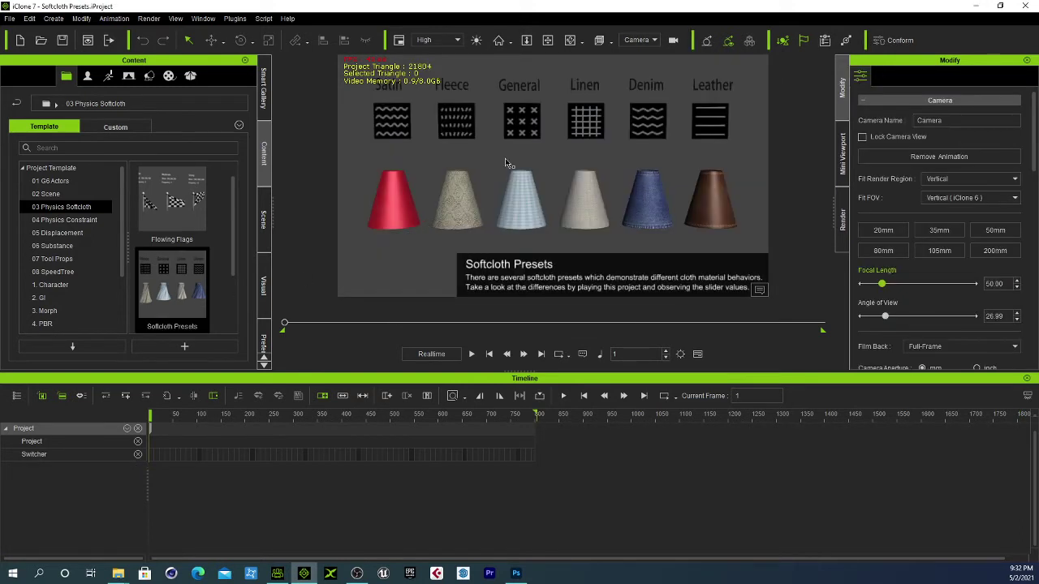
# Step: Select the Satin Dummy prop inside the red cone and examine its material and PhysX settings
pyautogui.scroll(-5, 926, 305)
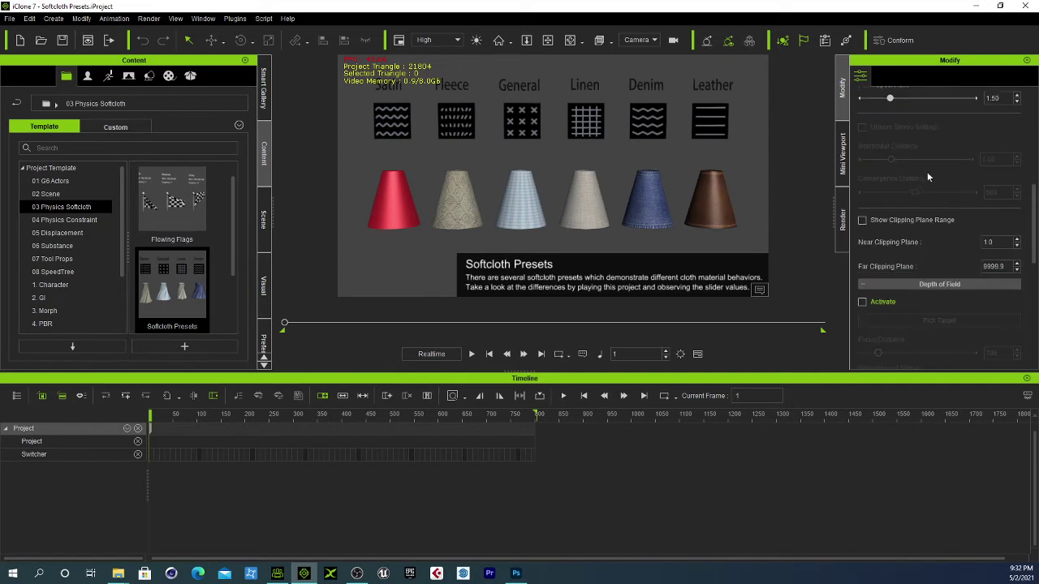
pyautogui.scroll(5, 921, 193)
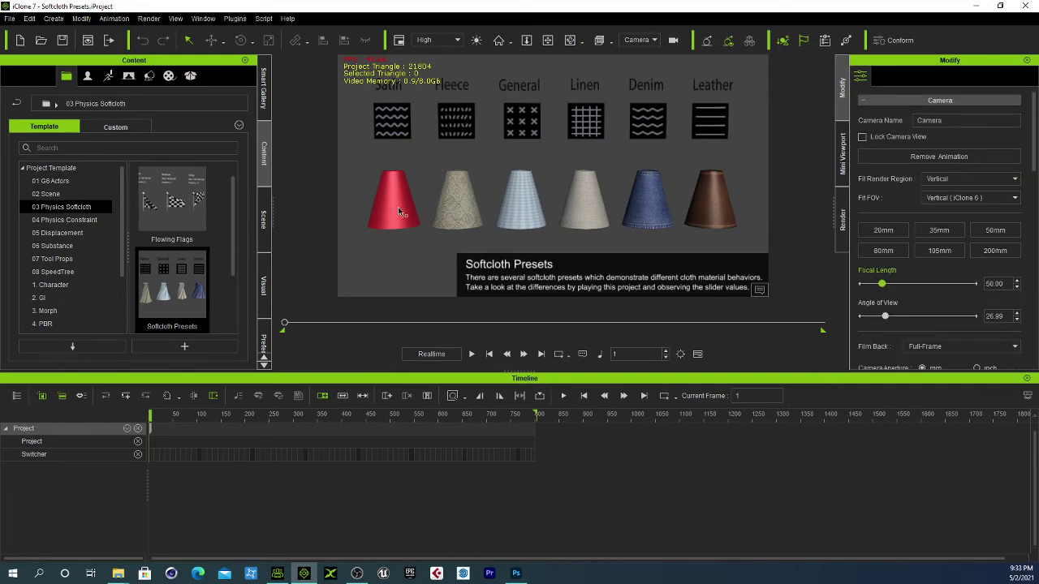
pyautogui.click(395, 212)
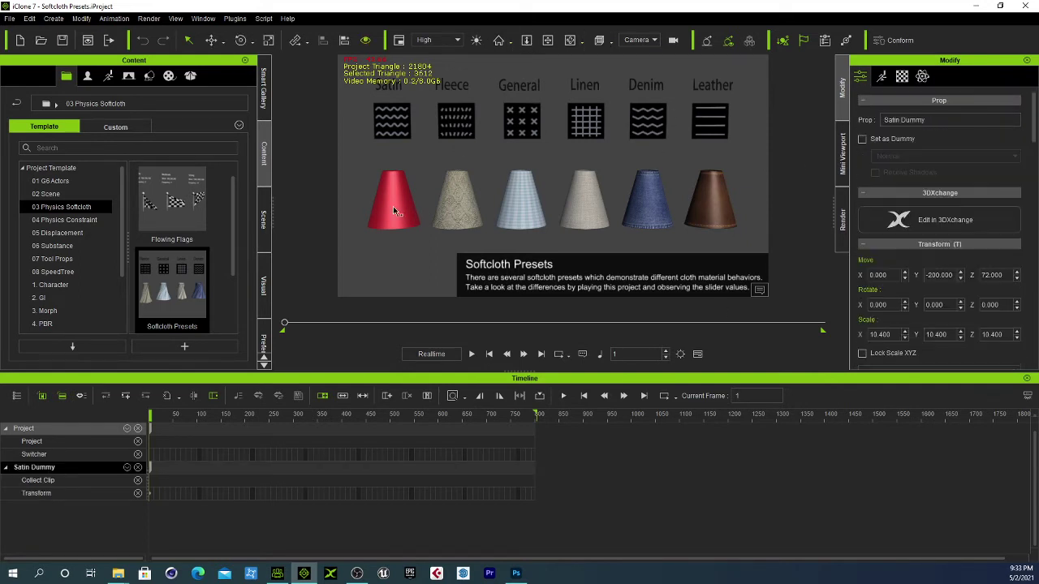
pyautogui.click(902, 77)
pyautogui.scroll(-10, 919, 248)
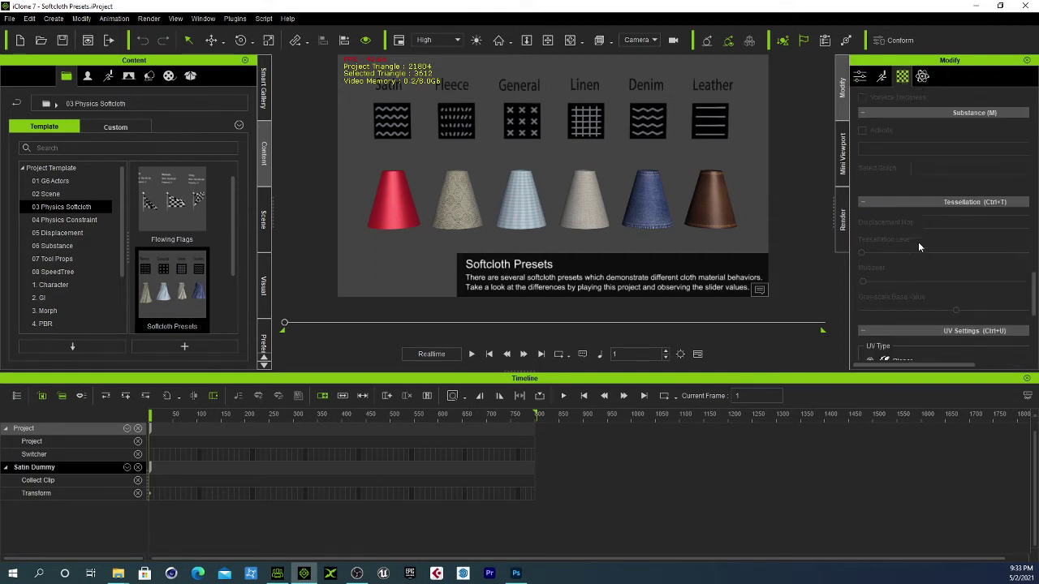
pyautogui.scroll(5, 919, 194)
pyautogui.click(923, 76)
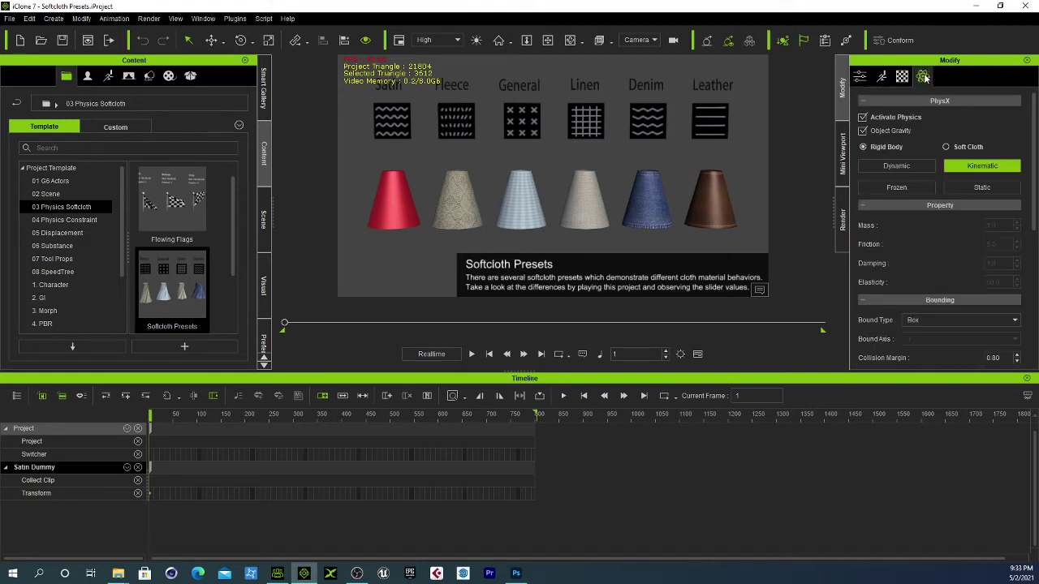
pyautogui.scroll(-10, 950, 250)
pyautogui.scroll(10, 948, 253)
# Step: Select the red Satin cloth and examine its material settings and PhysX soft cloth presets
pyautogui.click(399, 209)
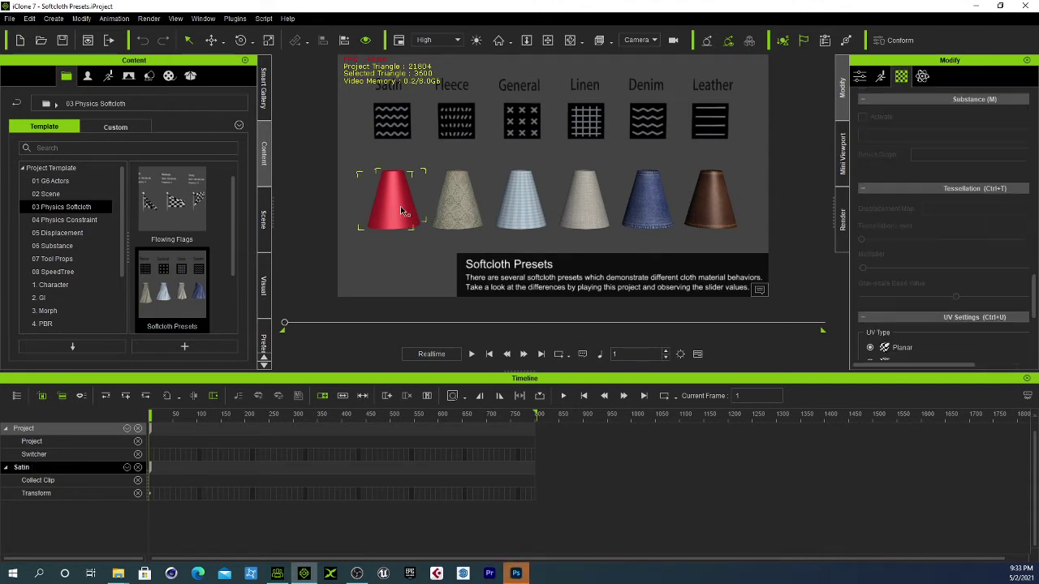
pyautogui.scroll(-5, 891, 96)
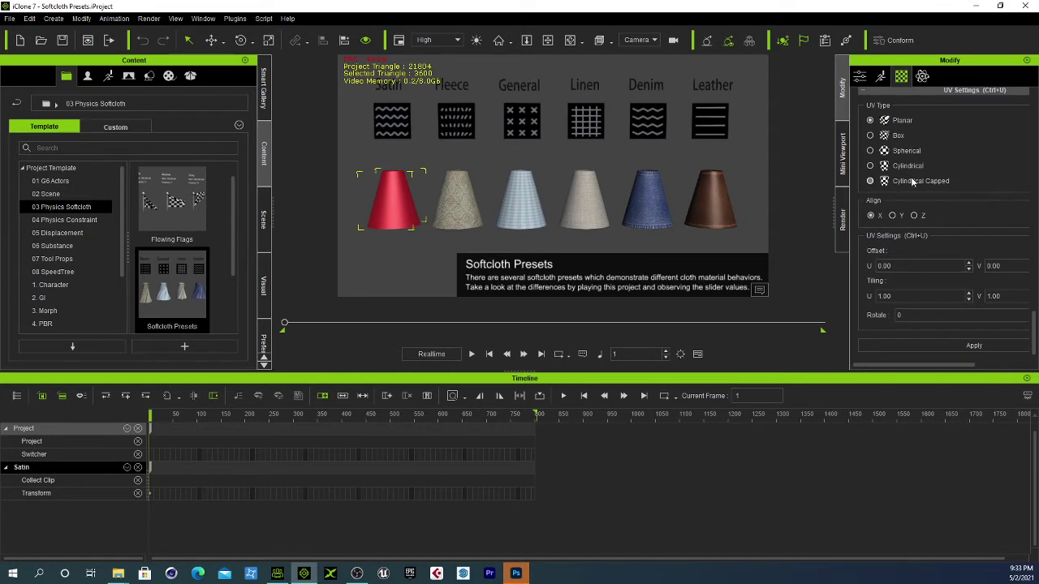
pyautogui.scroll(7, 910, 177)
pyautogui.scroll(6, 927, 93)
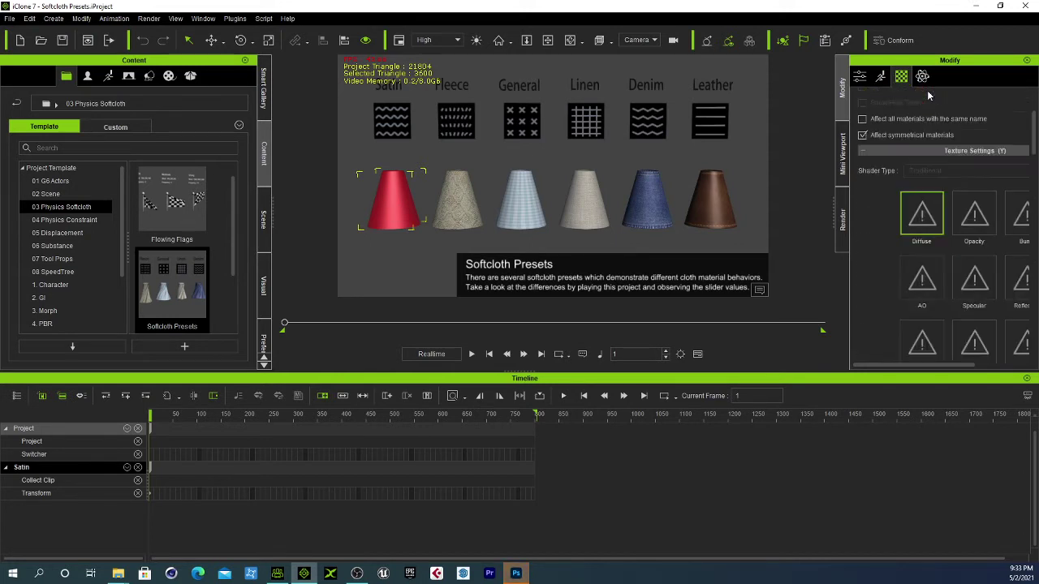
pyautogui.click(924, 81)
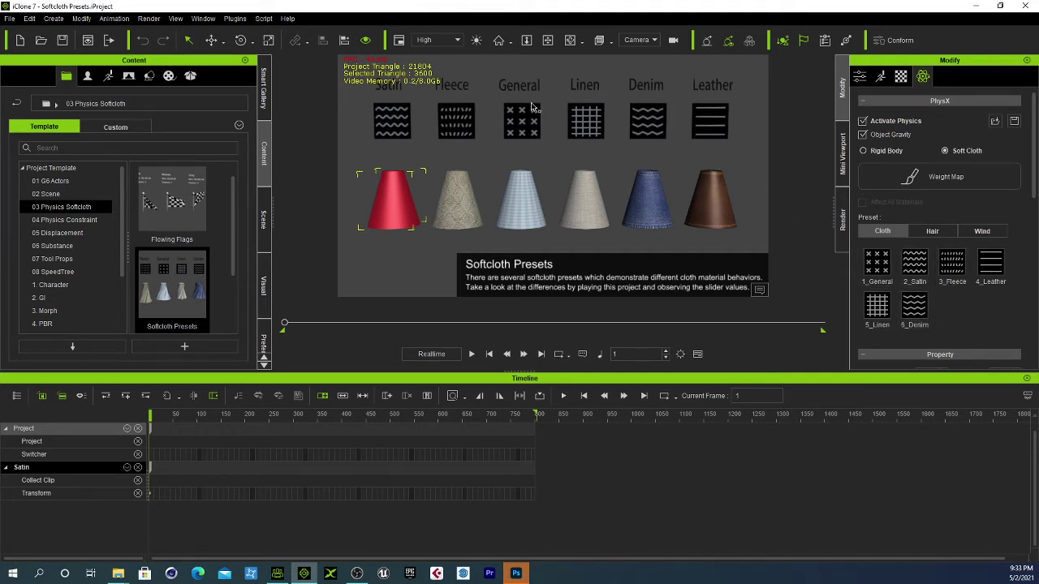
# Step: Play the soft cloth simulation to frame 800 and examine the draping of the satin, fleece and general skirts up close
pyautogui.click(471, 354)
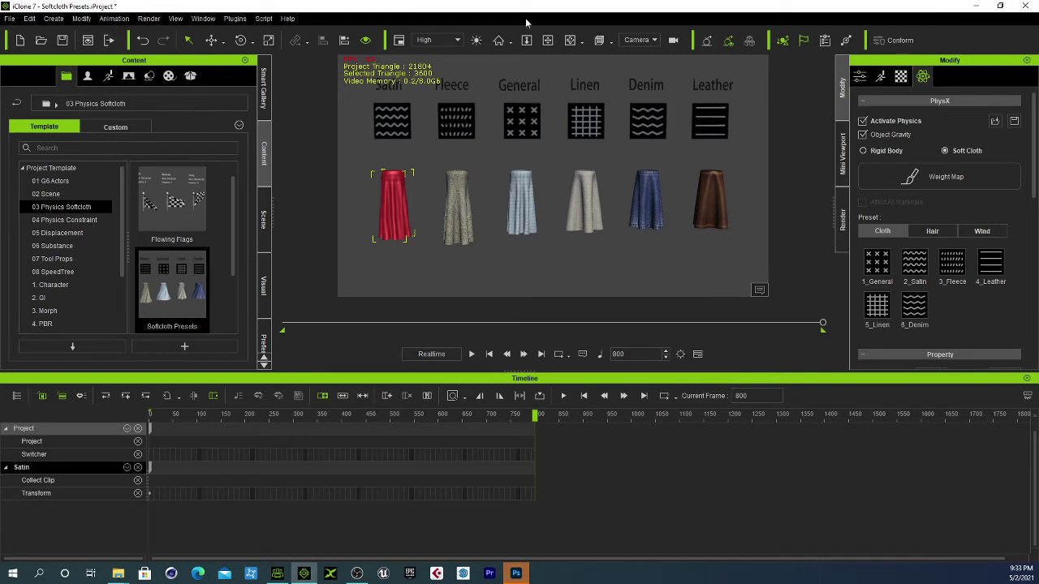
pyautogui.moveTo(482, 196); pyautogui.dragTo(569, 190, button='middle')
pyautogui.scroll(7, 469, 168)
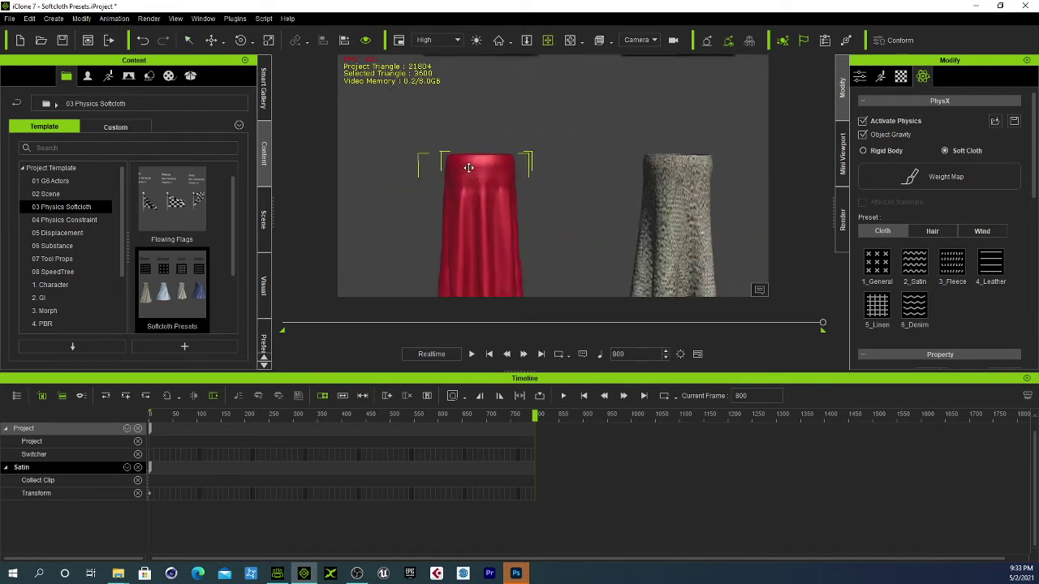
pyautogui.scroll(-3, 469, 167)
pyautogui.moveTo(456, 198); pyautogui.dragTo(478, 139, button='middle')
pyautogui.keyDown('alt'); pyautogui.moveTo(478, 162); pyautogui.dragTo(633, 185, button='right'); pyautogui.keyUp('alt')
pyautogui.keyDown('alt'); pyautogui.moveTo(478, 190); pyautogui.dragTo(527, 188, button='right'); pyautogui.keyUp('alt')
pyautogui.scroll(-3, 492, 181)
pyautogui.scroll(3, 639, 198)
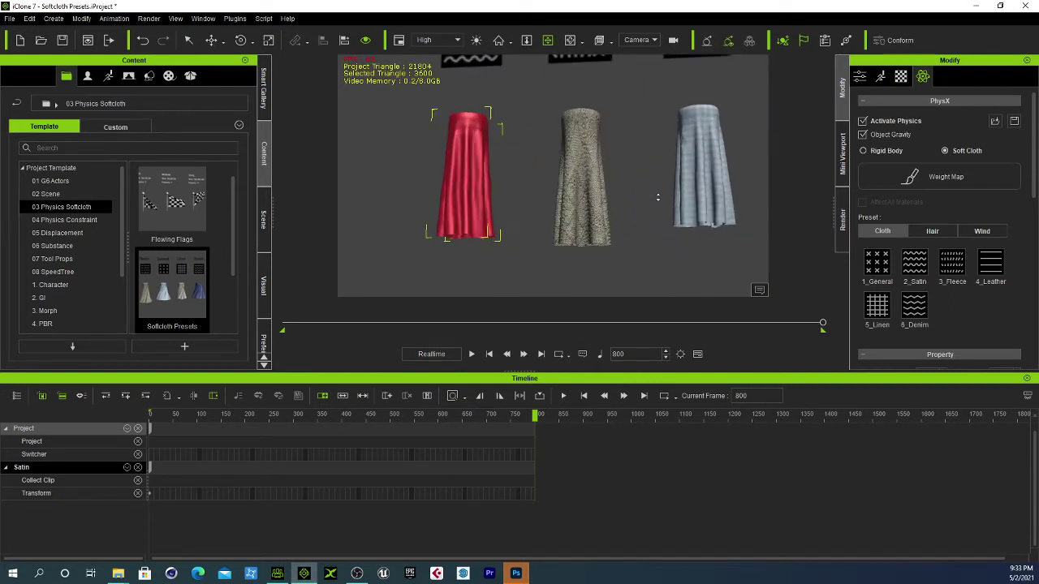
pyautogui.moveTo(648, 185); pyautogui.dragTo(650, 112, button='middle')
pyautogui.moveTo(486, 194); pyautogui.dragTo(439, 218, button='right')
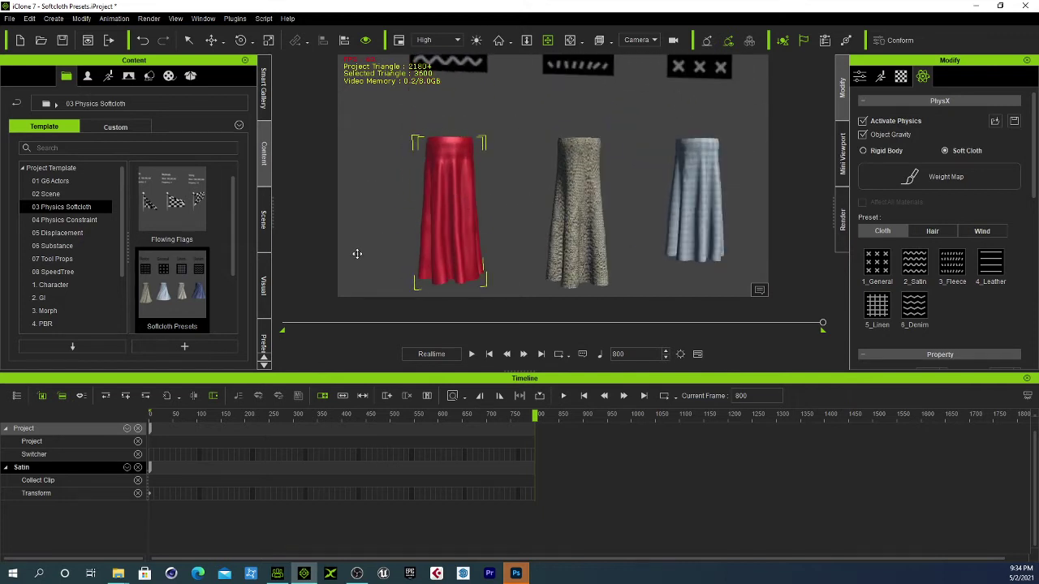
# Step: Add the Yeej yum avatar from the custom Females avatar collection to the scene
pyautogui.click(109, 76)
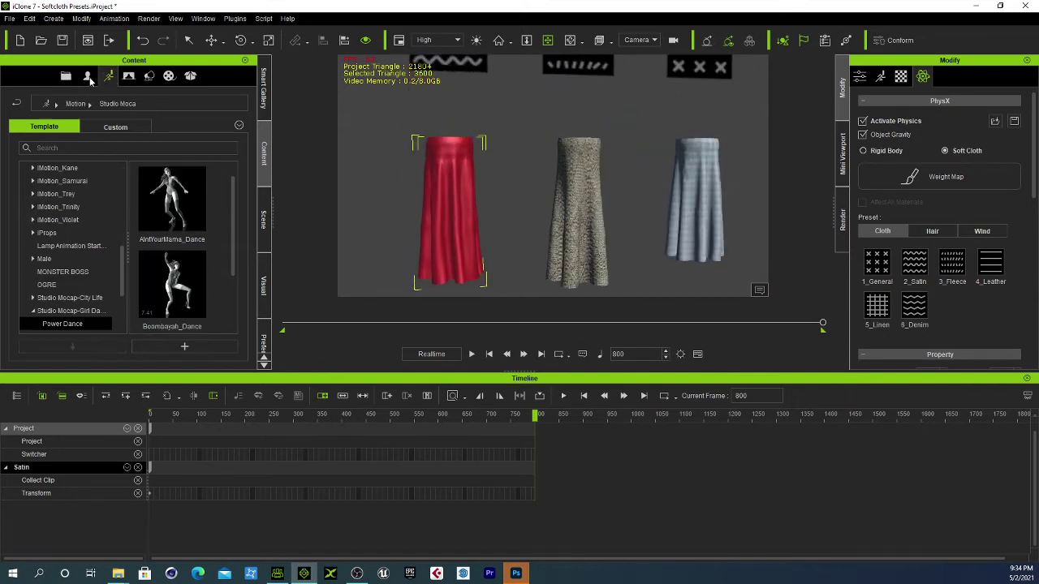
pyautogui.click(88, 76)
pyautogui.scroll(-5, 182, 277)
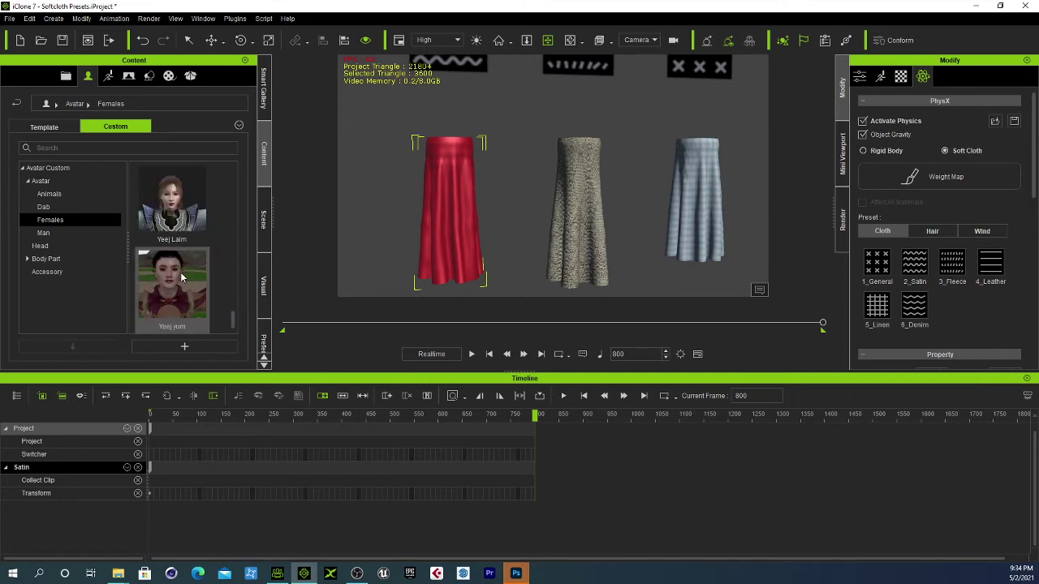
pyautogui.scroll(4, 182, 277)
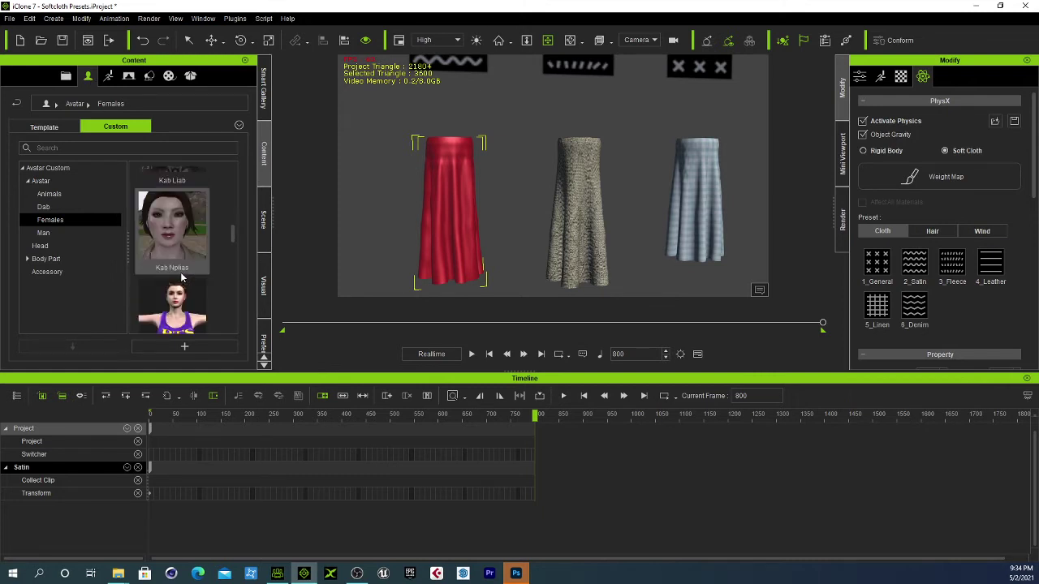
pyautogui.scroll(-4, 174, 303)
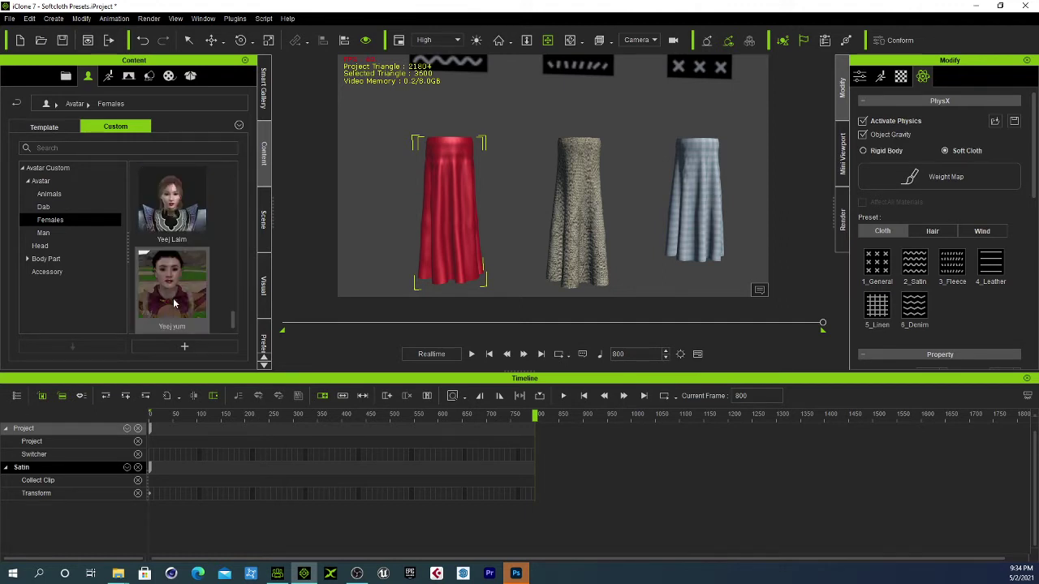
pyautogui.doubleClick(177, 290)
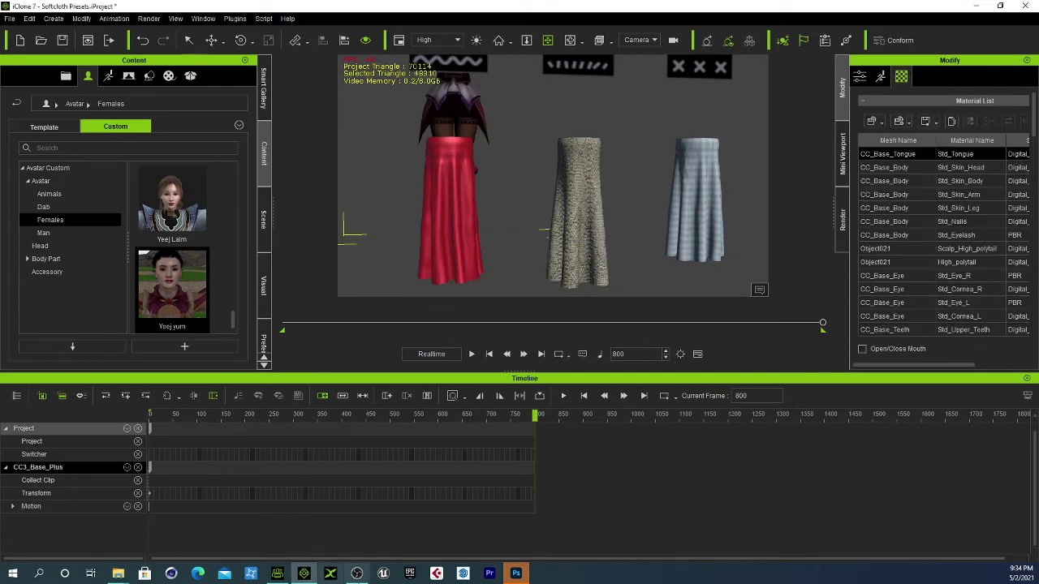
# Step: Examine the added avatar's face and outfit up close, and view her at full length from the side near the cloth samples
pyautogui.moveTo(472, 151); pyautogui.dragTo(532, 281)
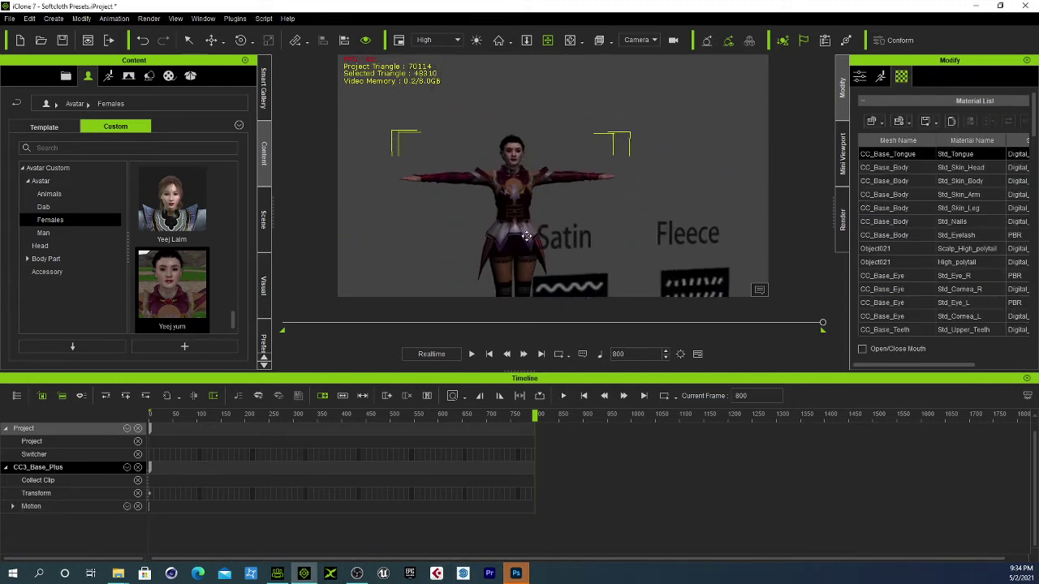
pyautogui.scroll(3, 512, 162)
pyautogui.scroll(-1, 514, 162)
pyautogui.scroll(-2, 513, 161)
pyautogui.moveTo(515, 167); pyautogui.dragTo(540, 262)
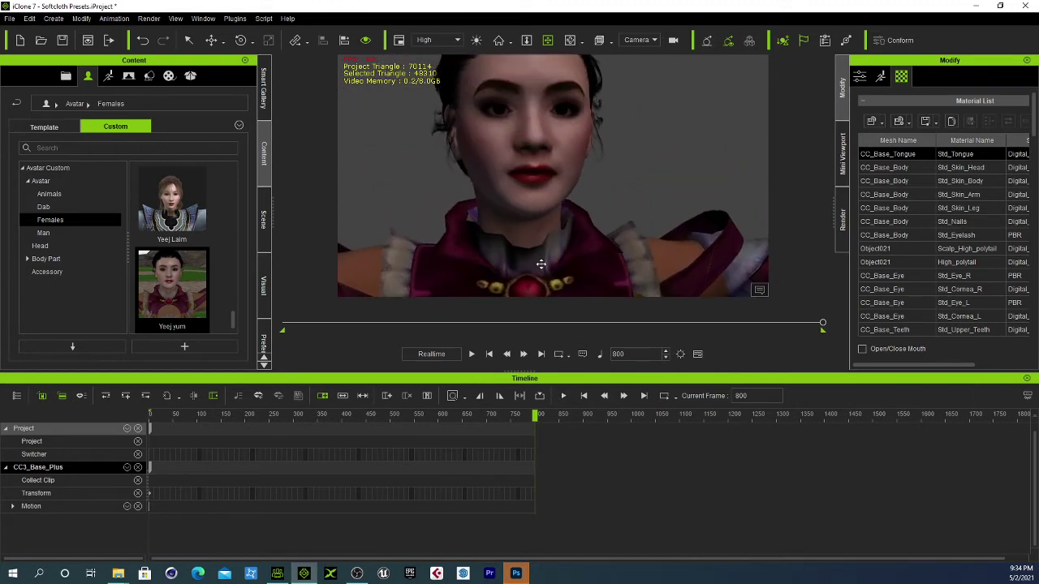
pyautogui.moveTo(513, 226); pyautogui.dragTo(642, 157, button='right')
pyautogui.scroll(-5, 575, 186)
pyautogui.scroll(-2, 575, 187)
pyautogui.moveTo(576, 187); pyautogui.dragTo(580, 153, button='middle')
pyautogui.scroll(-3, 584, 216)
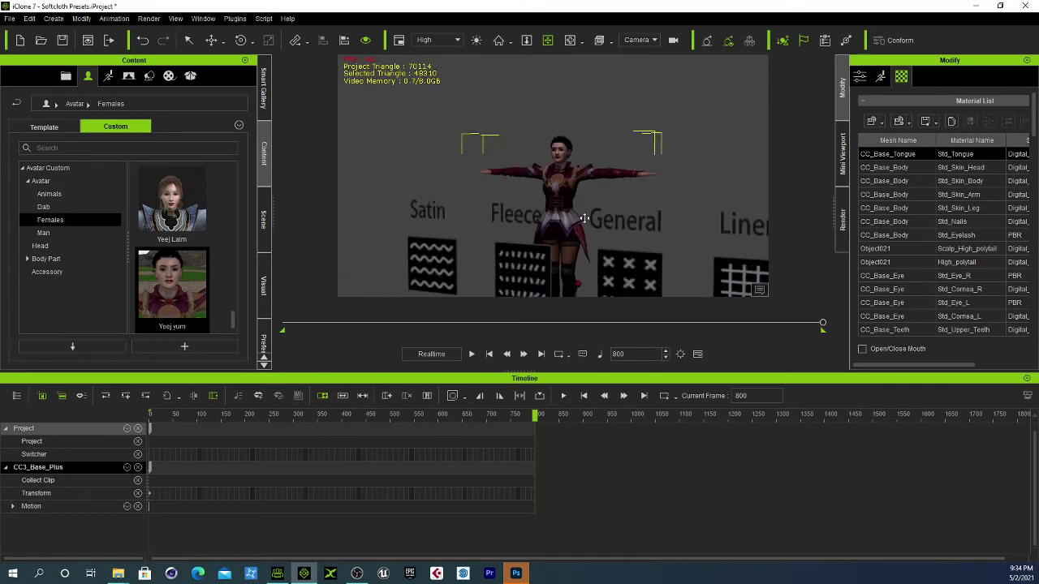
pyautogui.moveTo(584, 216); pyautogui.dragTo(581, 183, button='middle')
pyautogui.moveTo(559, 216); pyautogui.dragTo(681, 199, button='right')
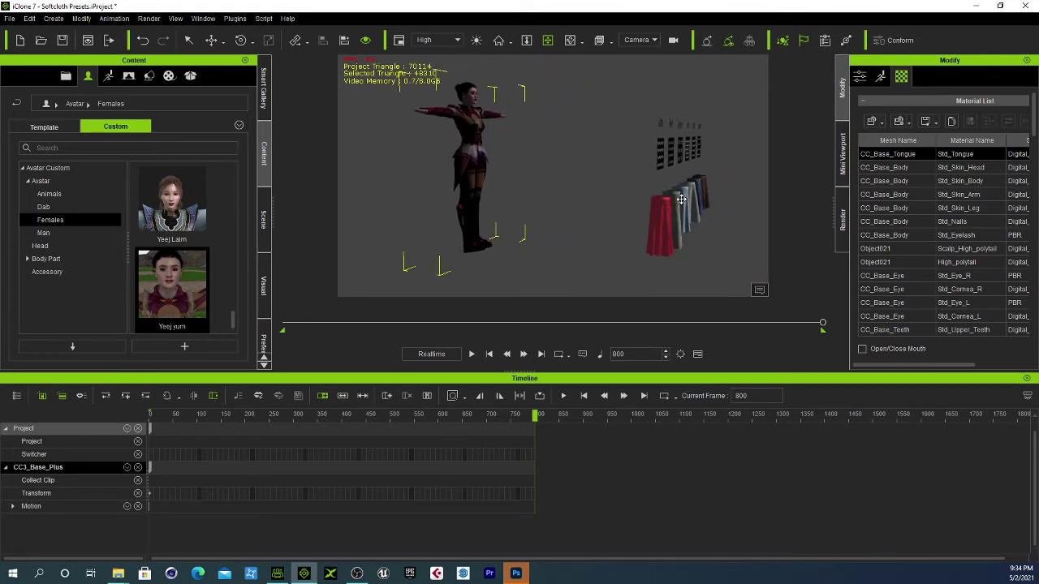
# Step: Select the red Satin skirt separately from its dummy and move it from the cloth samples onto the avatar's legs
pyautogui.click(662, 208)
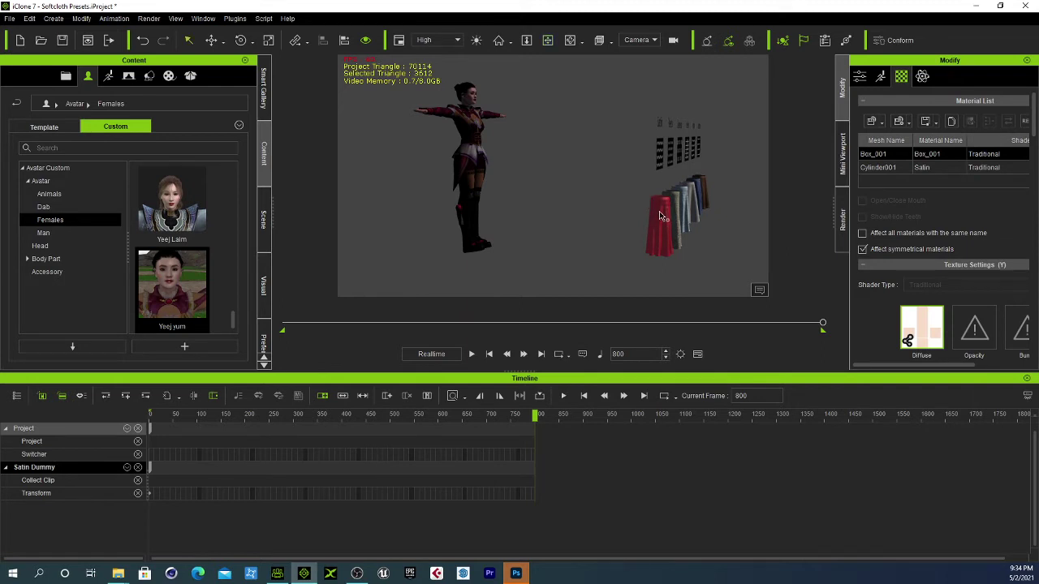
pyautogui.click(661, 215)
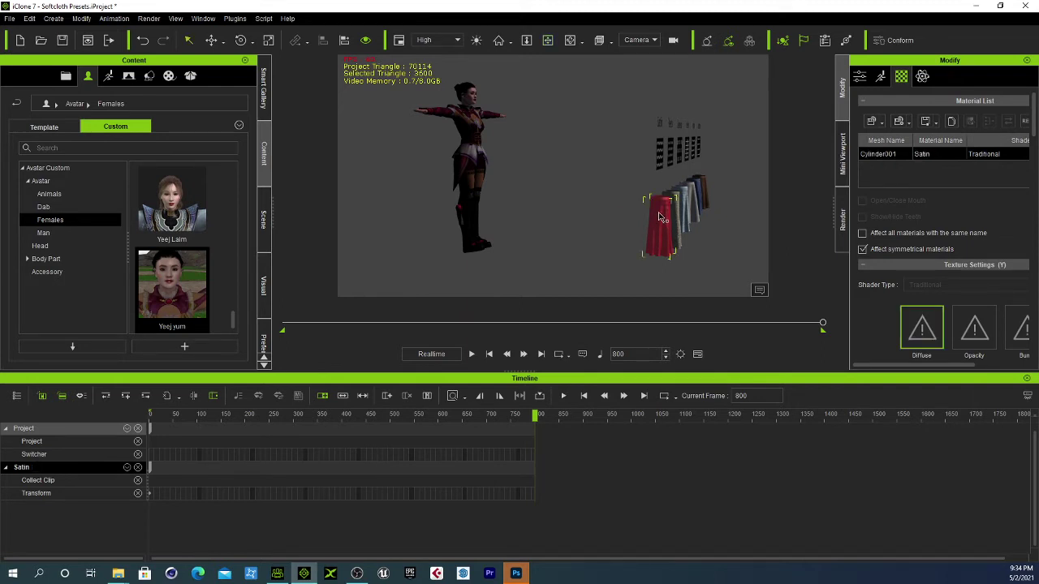
pyautogui.moveTo(623, 194); pyautogui.dragTo(452, 161)
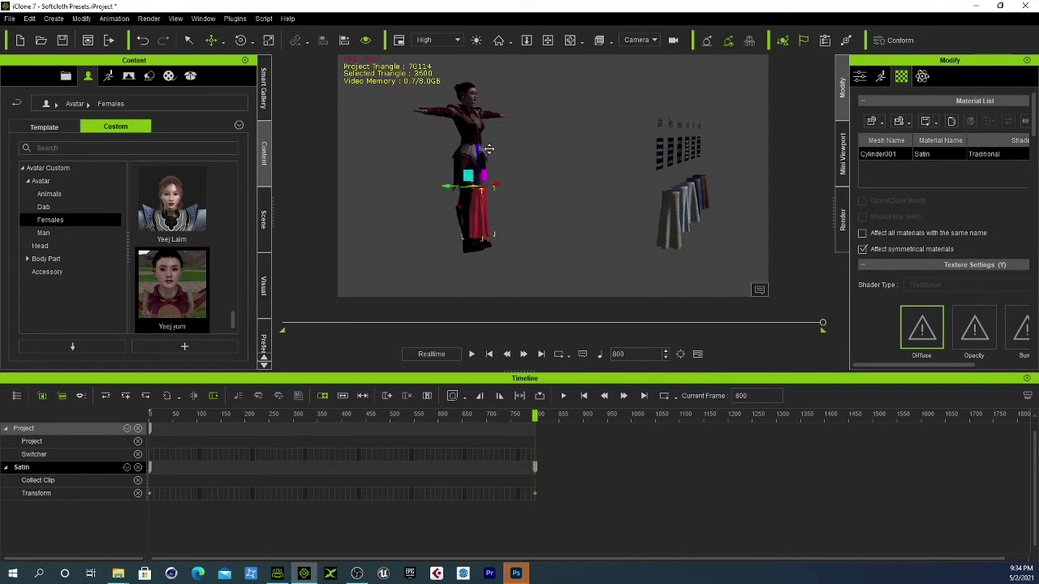
# Step: Raise the Satin skirt to the avatar's waist and scale it up to fit around her hips
pyautogui.keyDown('alt'); pyautogui.moveTo(489, 148); pyautogui.dragTo(323, 268, button='right'); pyautogui.keyUp('alt')
pyautogui.keyDown('alt'); pyautogui.moveTo(508, 185); pyautogui.dragTo(484, 236, button='right'); pyautogui.keyUp('alt')
pyautogui.scroll(2, 492, 176)
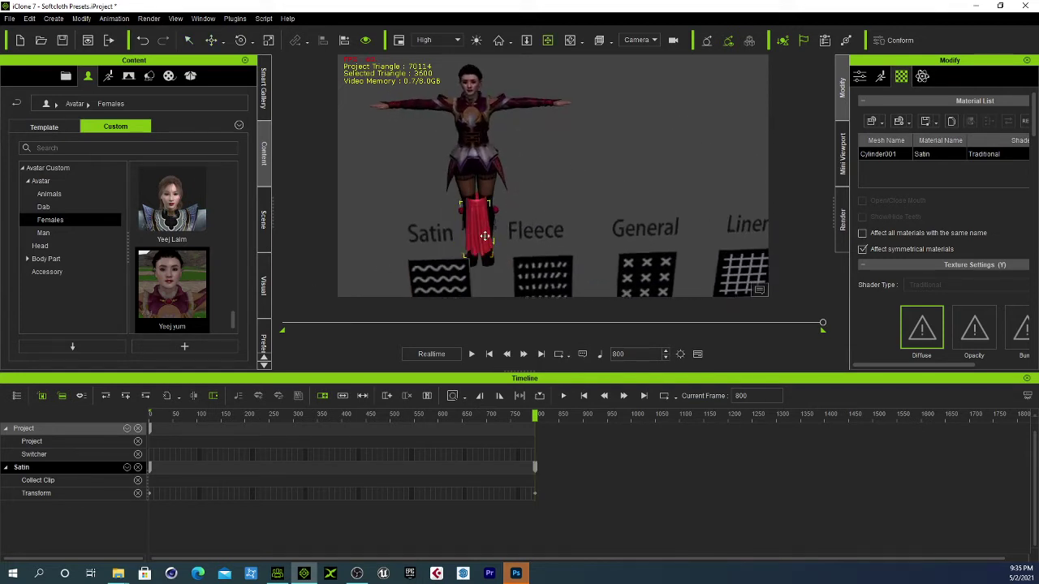
pyautogui.scroll(6, 485, 236)
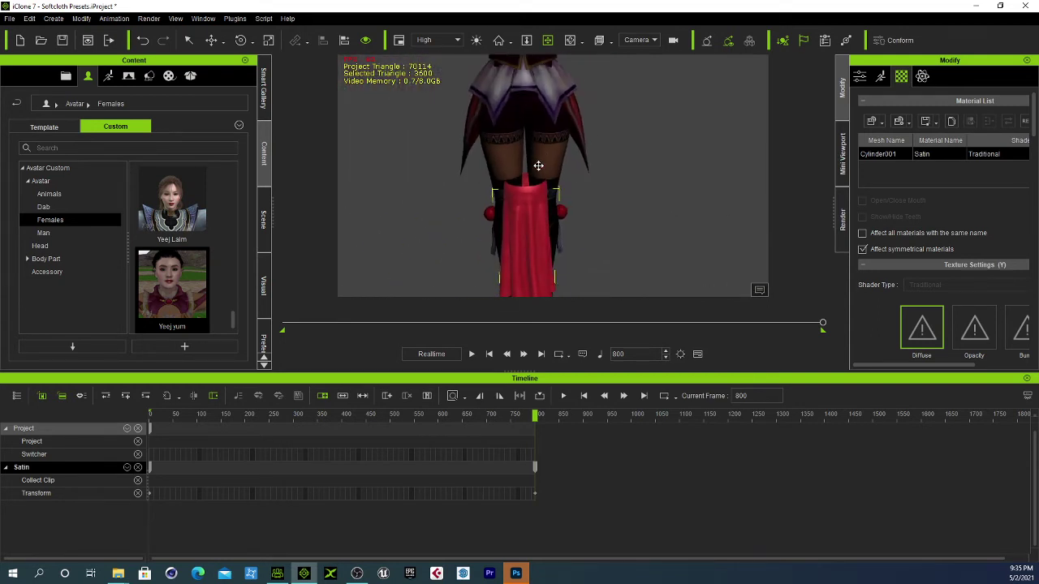
pyautogui.keyDown('alt'); pyautogui.moveTo(538, 166); pyautogui.dragTo(534, 152, button='right'); pyautogui.keyUp('alt')
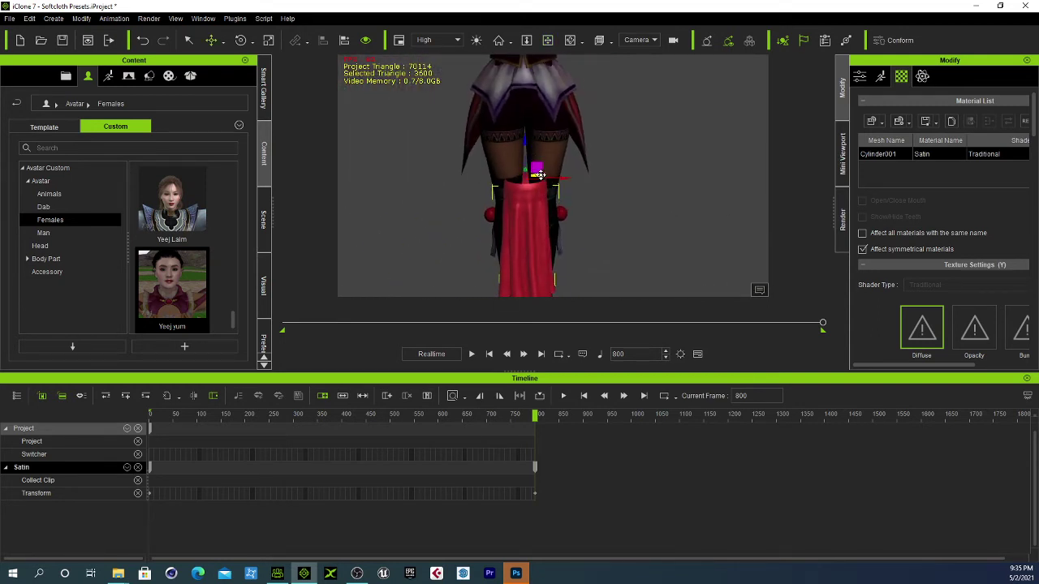
pyautogui.moveTo(525, 136); pyautogui.dragTo(520, 27)
pyautogui.keyDown('alt'); pyautogui.moveTo(491, 105); pyautogui.dragTo(528, 192); pyautogui.keyUp('alt')
pyautogui.scroll(3, 527, 209)
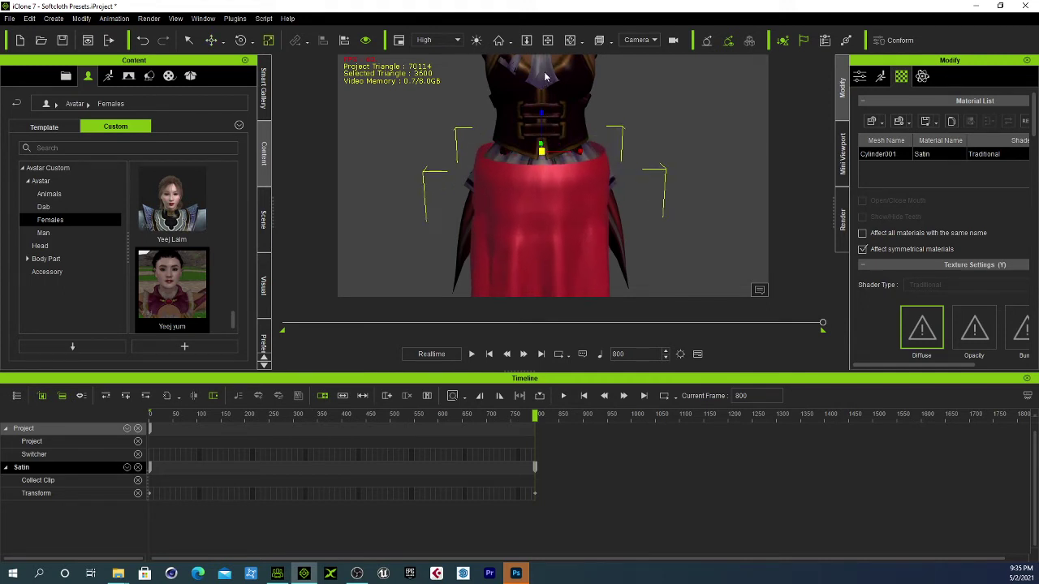
# Step: Examine the Satin skirt's fit around the avatar's waist and hips from the front and sides, looking for outfit parts poking through
pyautogui.scroll(-6, 521, 152)
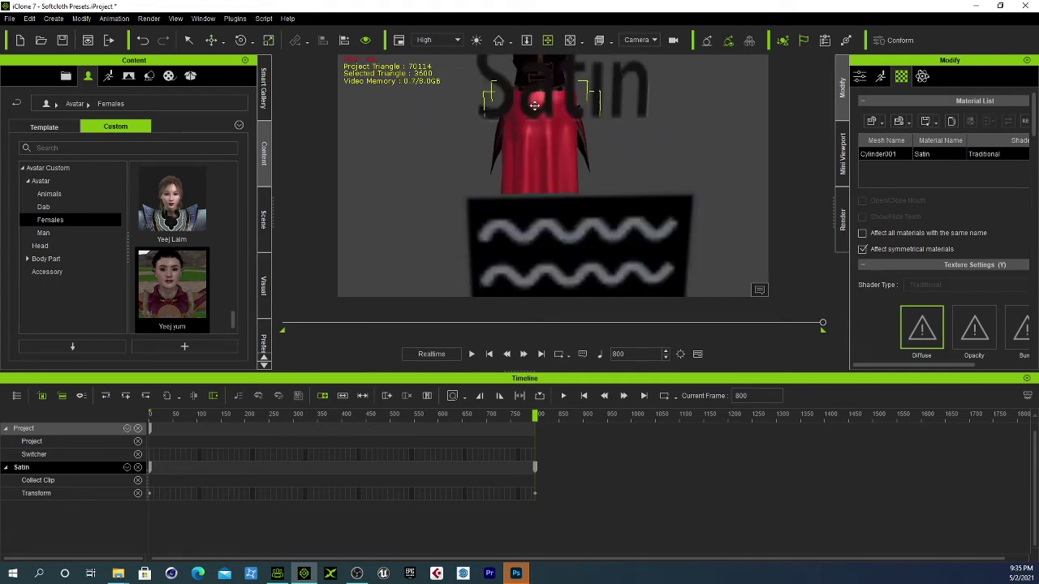
pyautogui.scroll(5, 511, 163)
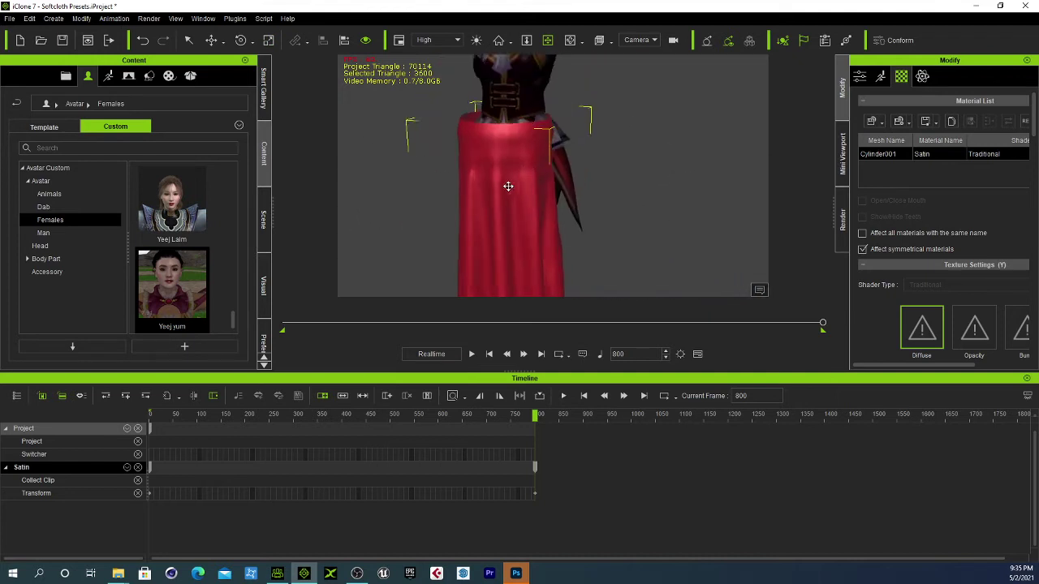
pyautogui.moveTo(505, 140); pyautogui.dragTo(526, 138)
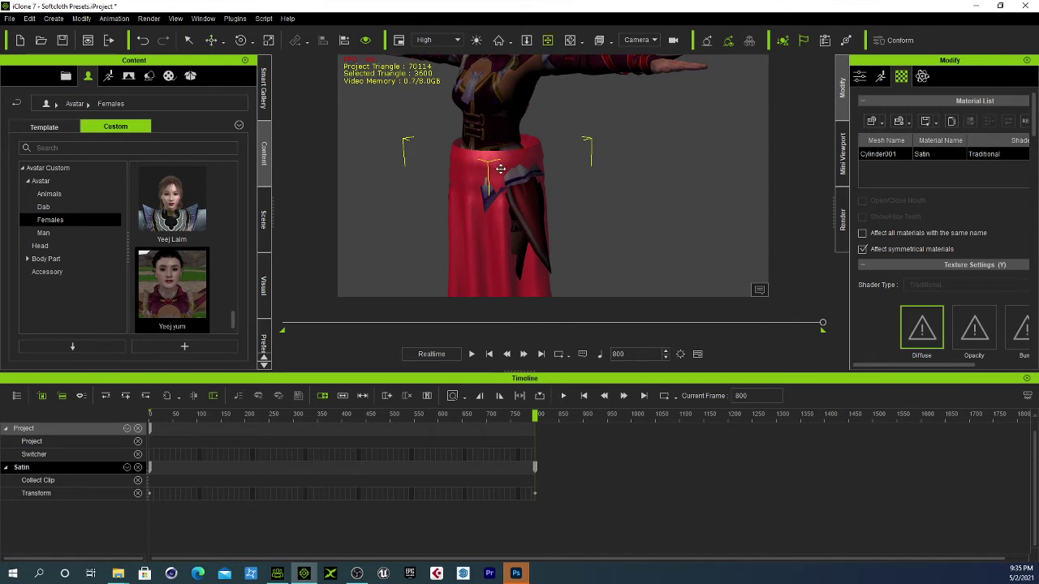
pyautogui.moveTo(501, 169); pyautogui.dragTo(554, 149, button='right')
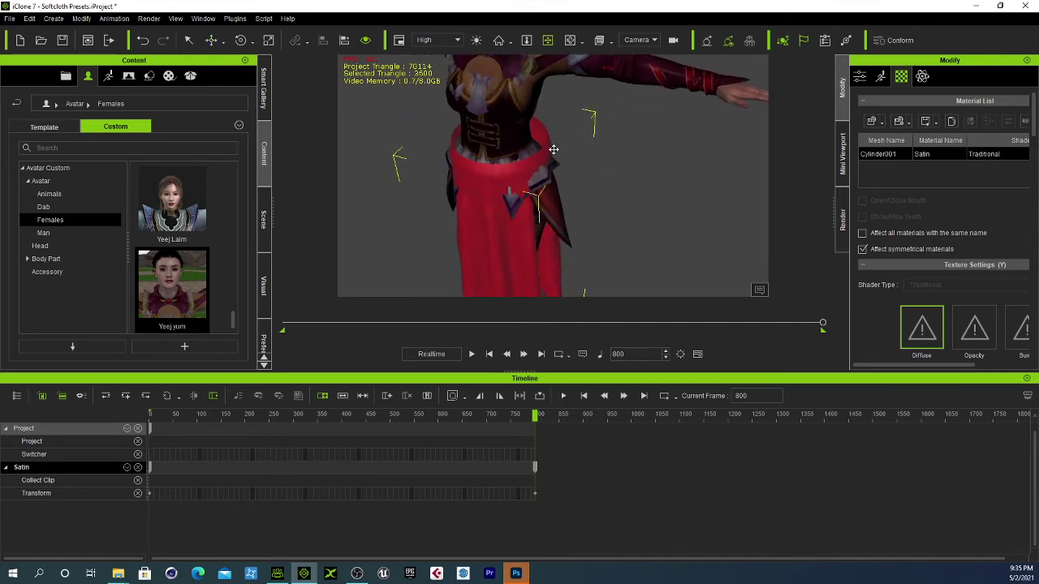
pyautogui.scroll(3, 509, 166)
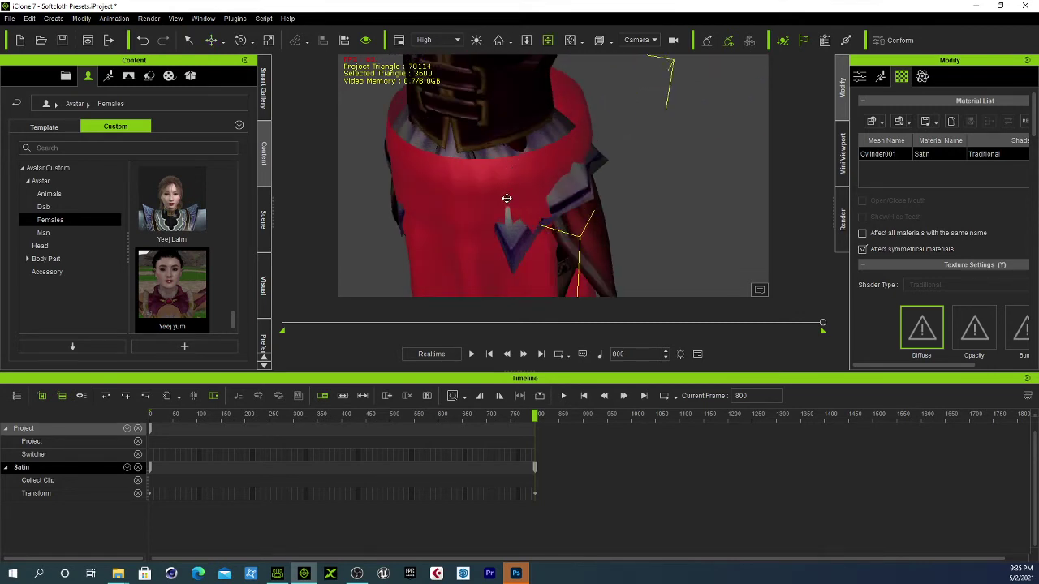
pyautogui.moveTo(507, 198); pyautogui.dragTo(512, 119, button='middle')
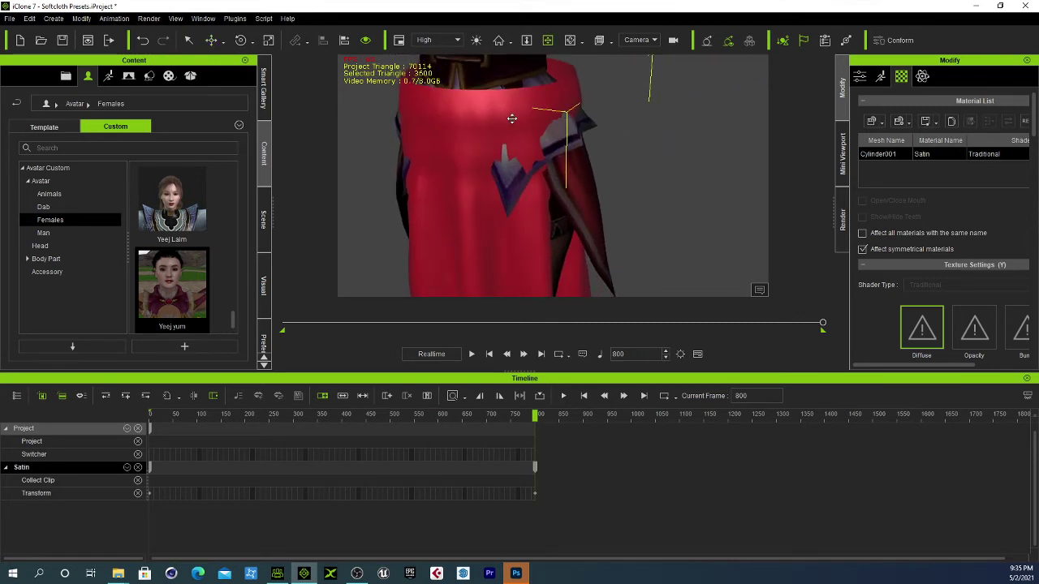
pyautogui.scroll(-3, 512, 126)
pyautogui.moveTo(512, 132); pyautogui.dragTo(609, 129, button='right')
pyautogui.scroll(-3, 535, 150)
pyautogui.scroll(-3, 534, 148)
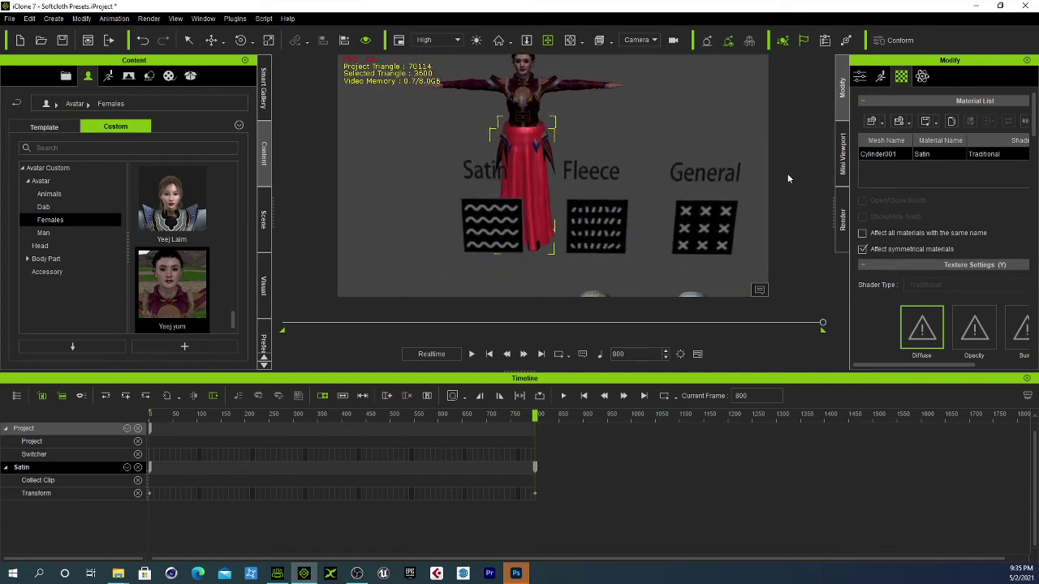
pyautogui.scroll(-2, 865, 104)
# Step: Attach the Satin skirt to the avatar at her waist
pyautogui.click(859, 75)
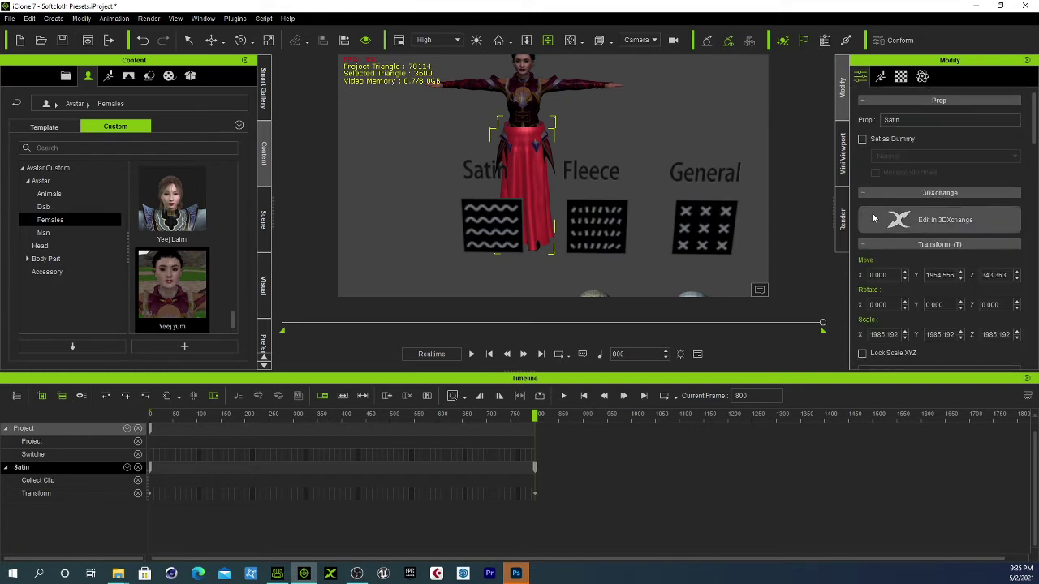
pyautogui.scroll(-5, 881, 234)
pyautogui.scroll(-2, 884, 262)
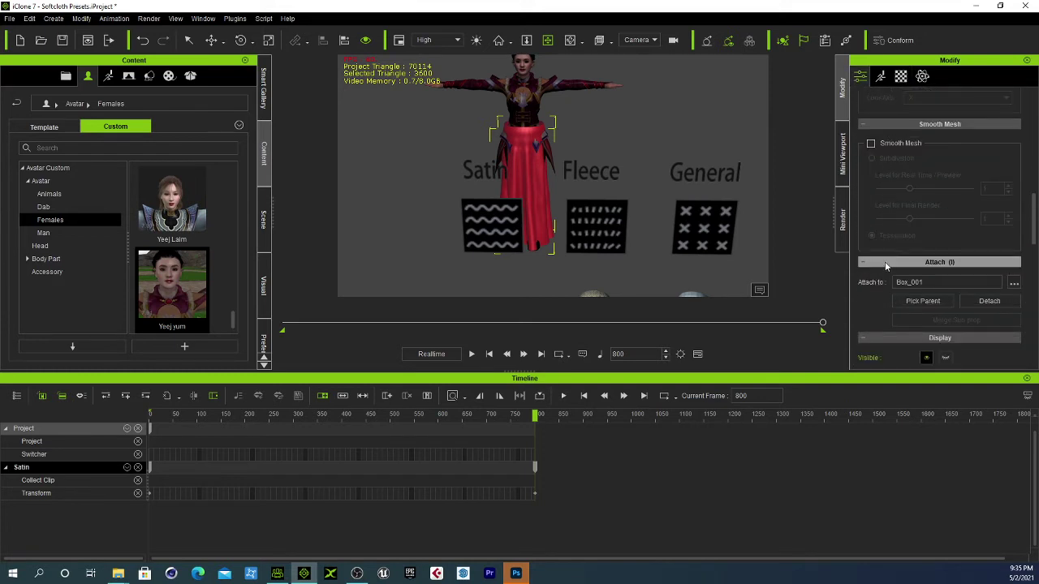
pyautogui.scroll(8, 885, 262)
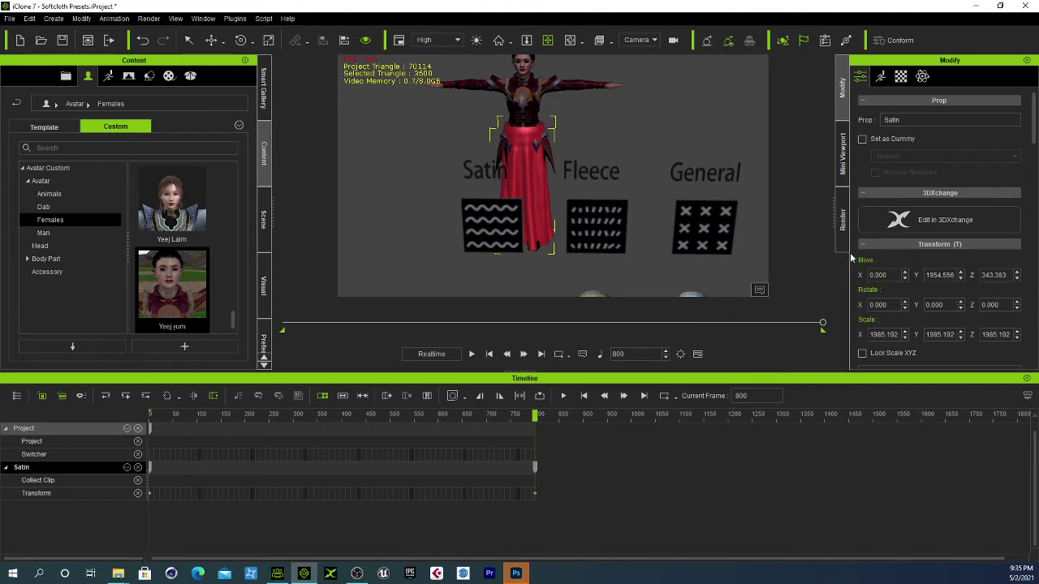
pyautogui.scroll(3, 509, 135)
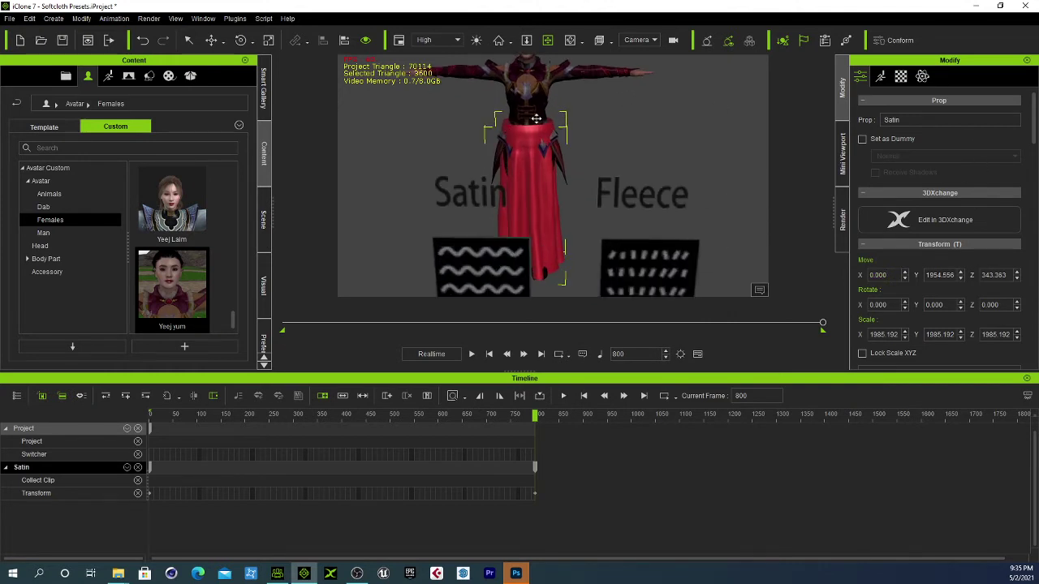
pyautogui.moveTo(536, 119); pyautogui.dragTo(542, 153)
pyautogui.scroll(6, 541, 154)
pyautogui.scroll(-6, 541, 162)
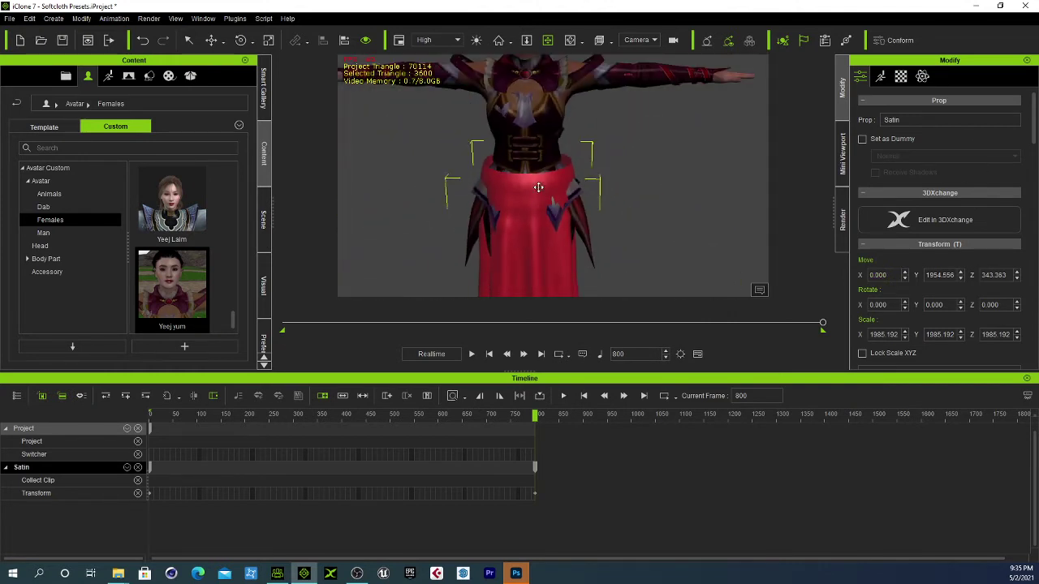
pyautogui.rightClick(538, 188)
pyautogui.moveTo(602, 237)
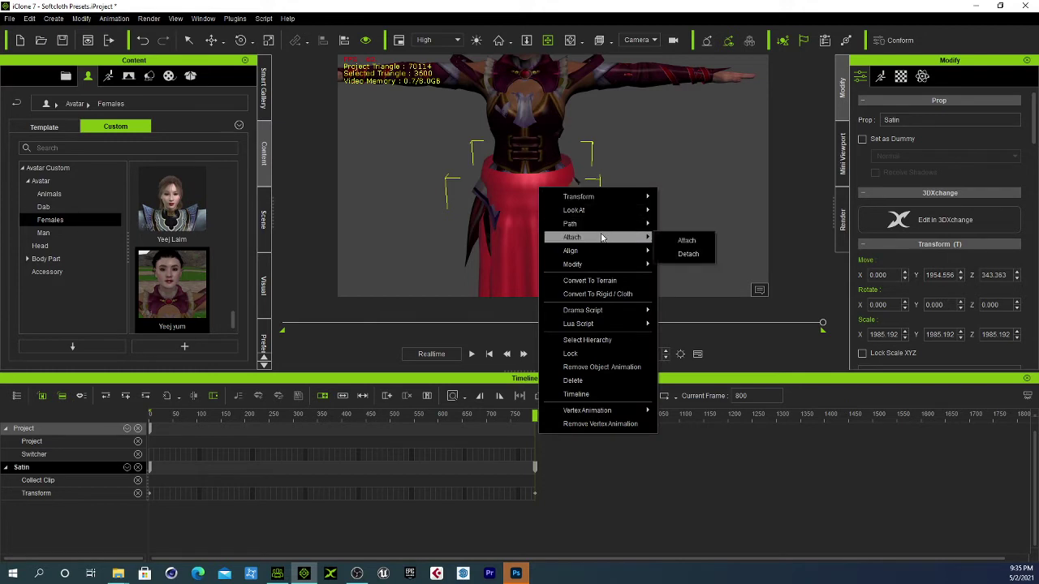
pyautogui.click(688, 241)
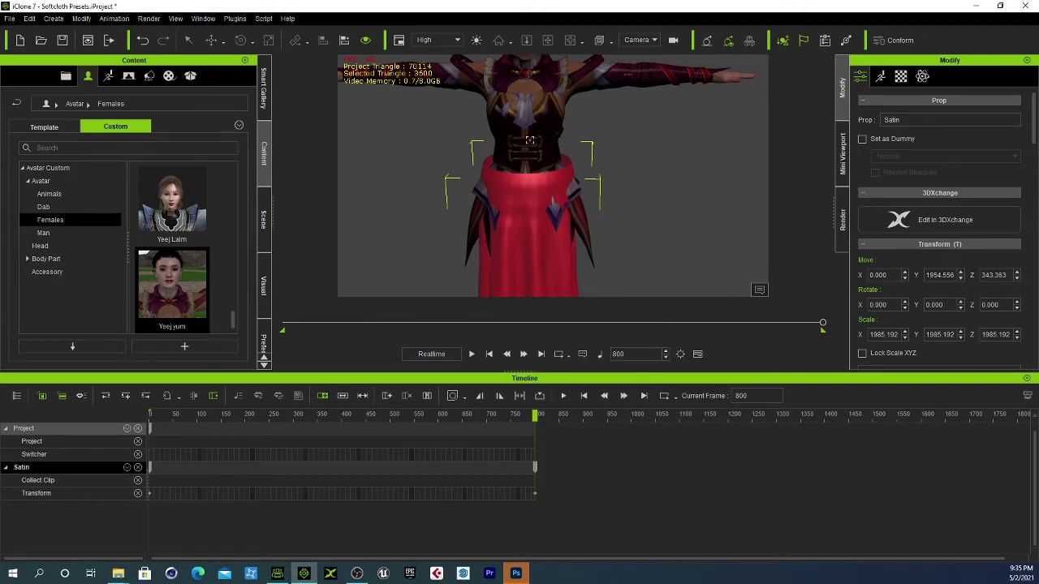
pyautogui.click(533, 156)
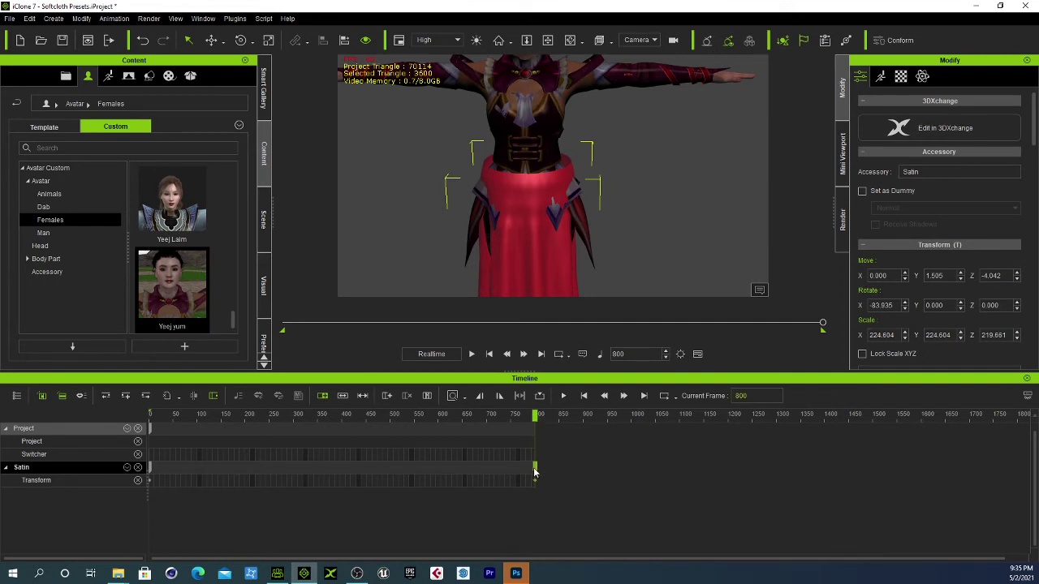
# Step: Shift the Satin skirt's frame 800 key to the timeline start, preview the cloth simulation on the avatar and return to frame 1
pyautogui.moveTo(535, 468); pyautogui.dragTo(233, 461)
pyautogui.moveTo(124, 458); pyautogui.dragTo(124, 459)
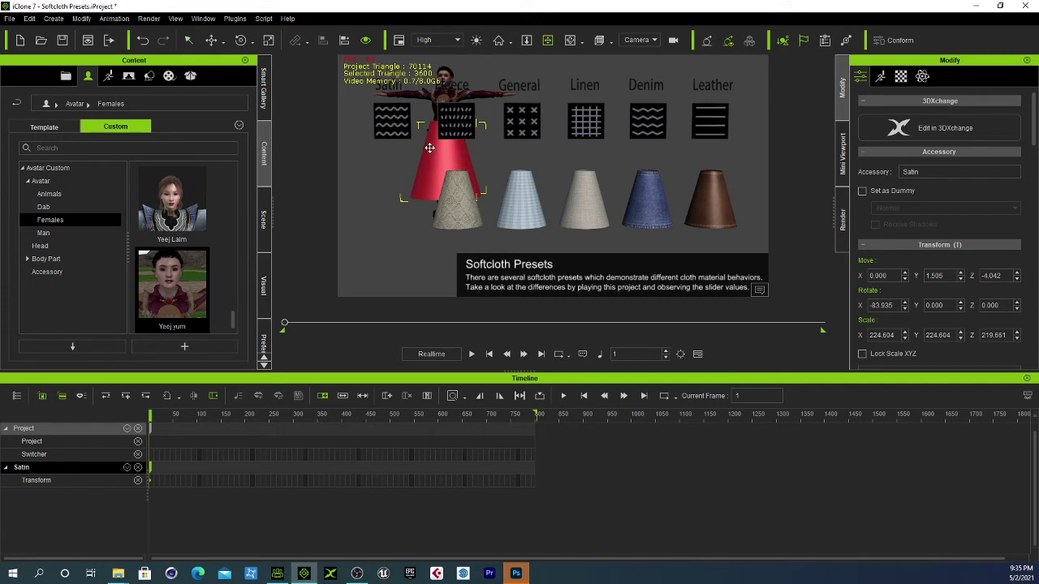
pyautogui.press('space')
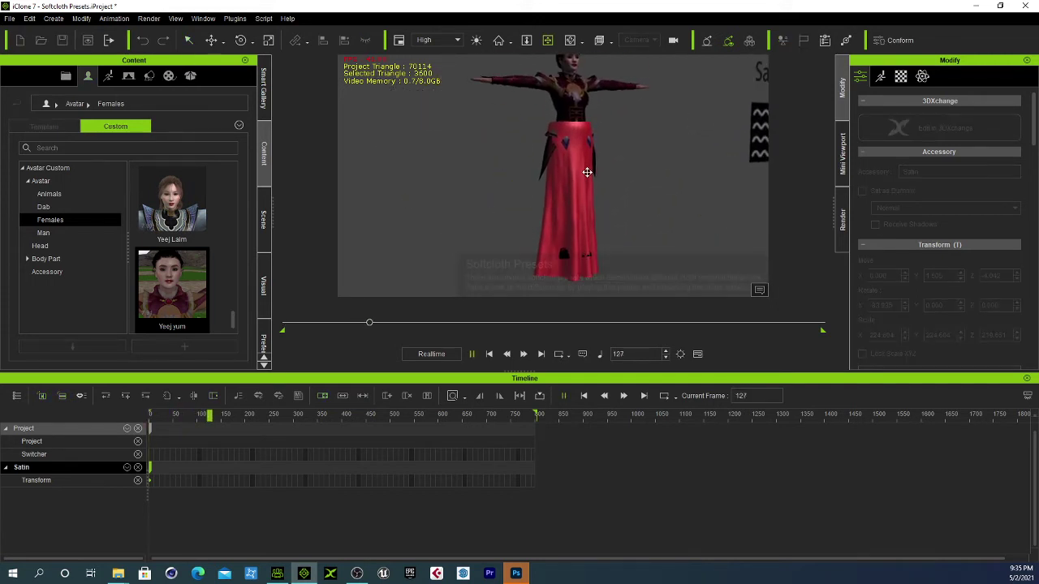
pyautogui.click(587, 172)
pyautogui.moveTo(375, 325); pyautogui.dragTo(183, 333)
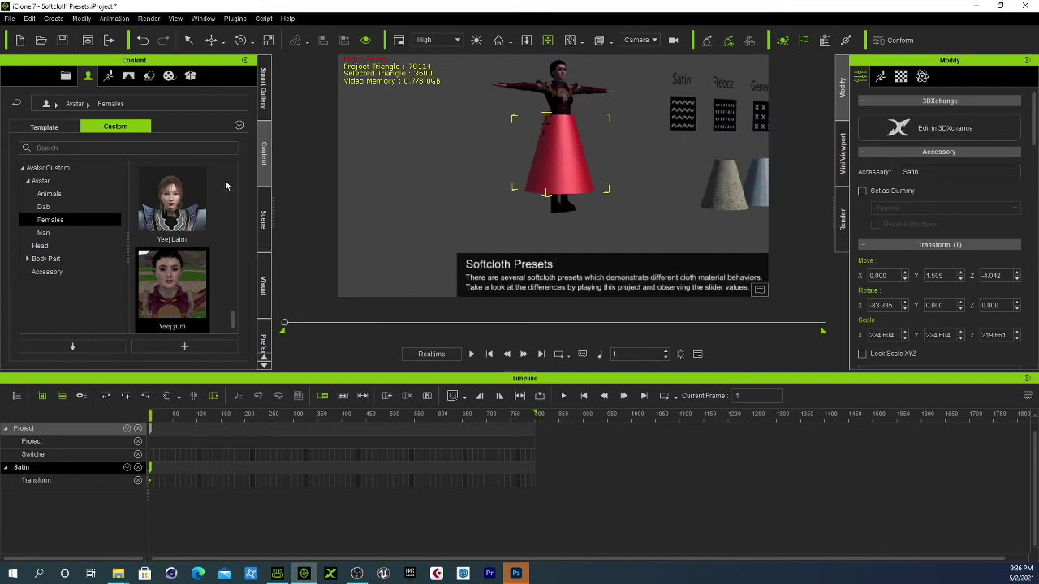
# Step: Apply the Boombayah_Dance motion from the Power Dance collection to the avatar and play it to check how the skirt moves
pyautogui.click(110, 75)
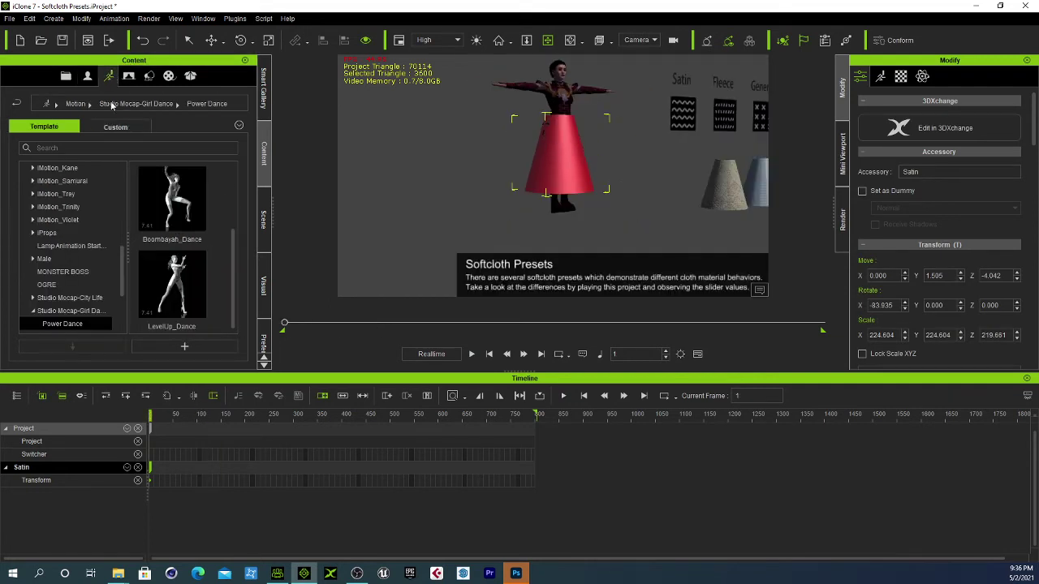
pyautogui.moveTo(179, 203); pyautogui.dragTo(557, 128)
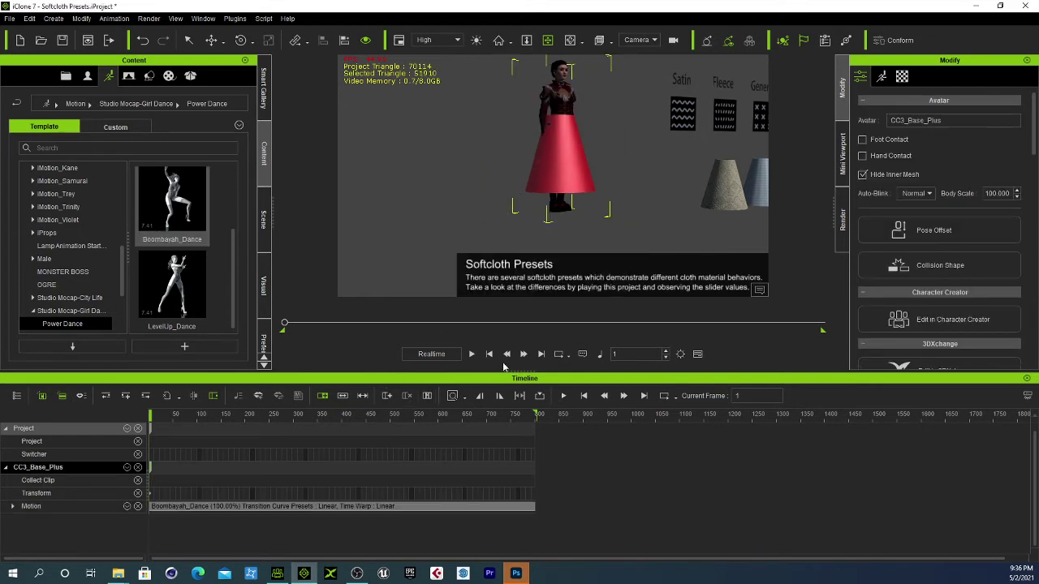
pyautogui.click(471, 354)
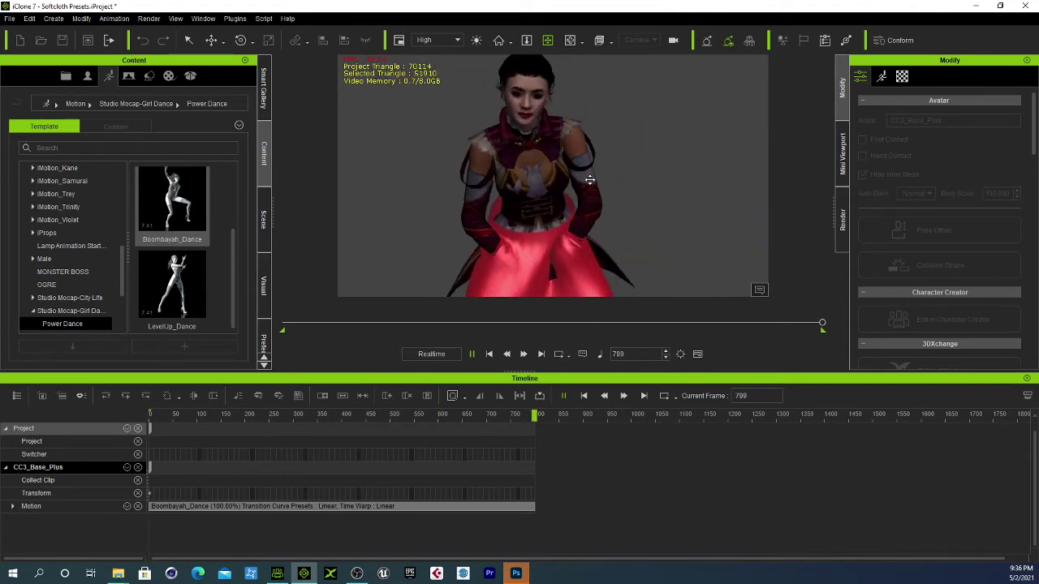
pyautogui.moveTo(585, 234); pyautogui.dragTo(590, 184, button='middle')
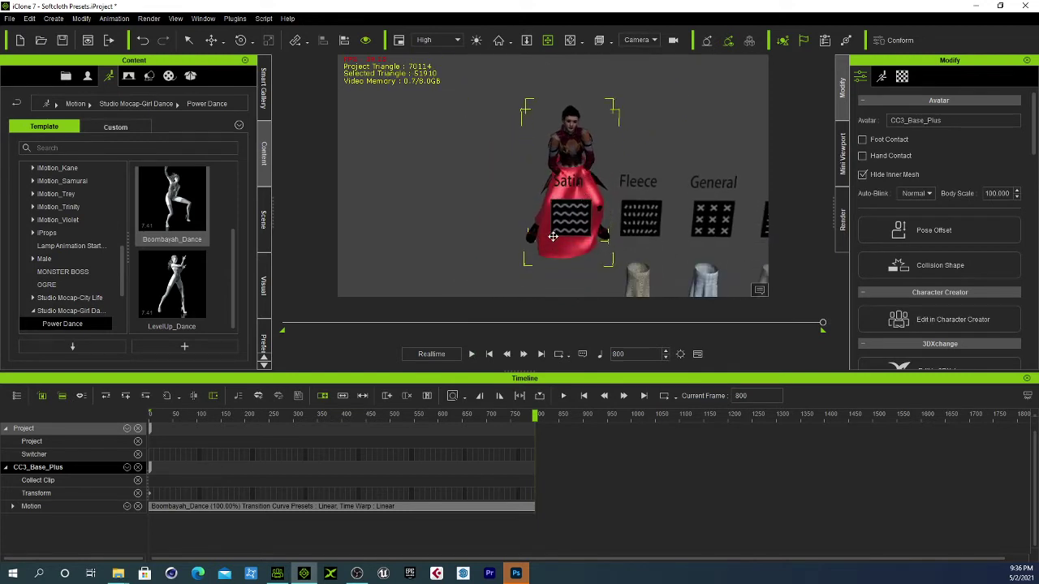
pyautogui.press('space')
pyautogui.press('space')
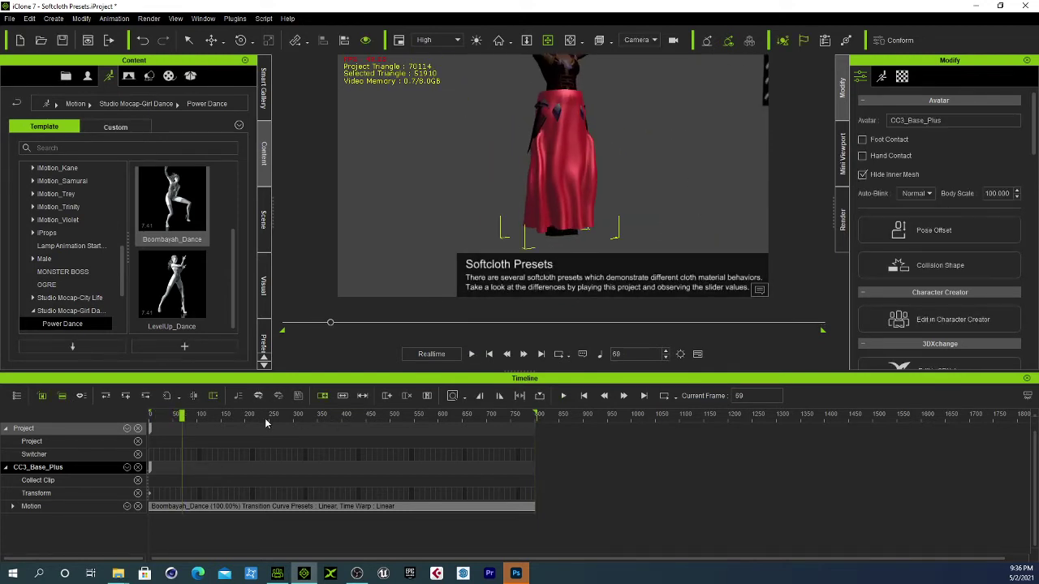
# Step: Apply the LevelUp_Dance motion to the avatar at frame 1 and play it, examining the skirt's movement from several angles
pyautogui.moveTo(185, 418); pyautogui.dragTo(150, 418)
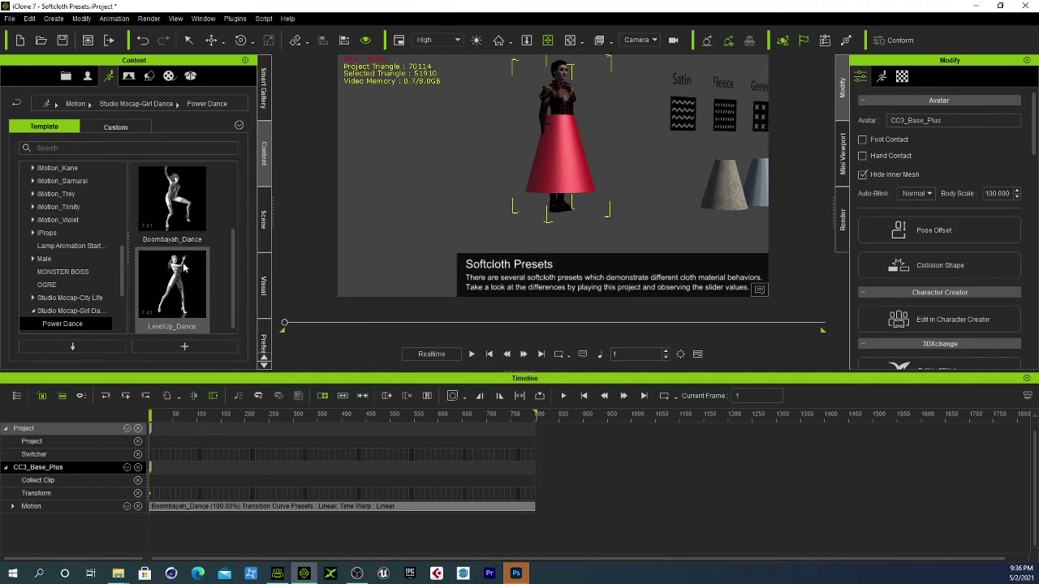
pyautogui.moveTo(172, 276); pyautogui.dragTo(576, 160)
pyautogui.press('space')
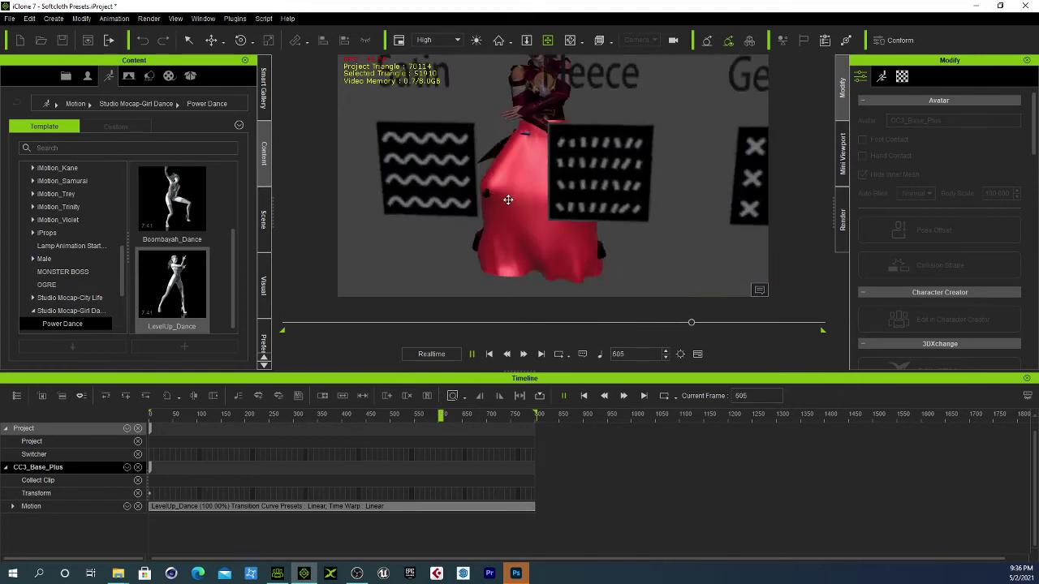
pyautogui.press('space')
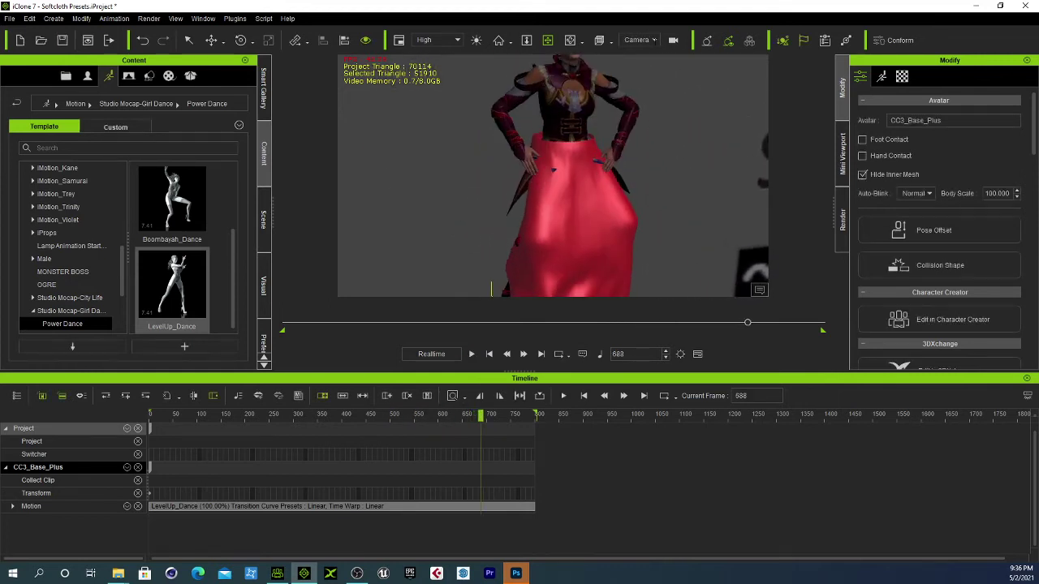
pyautogui.press('space')
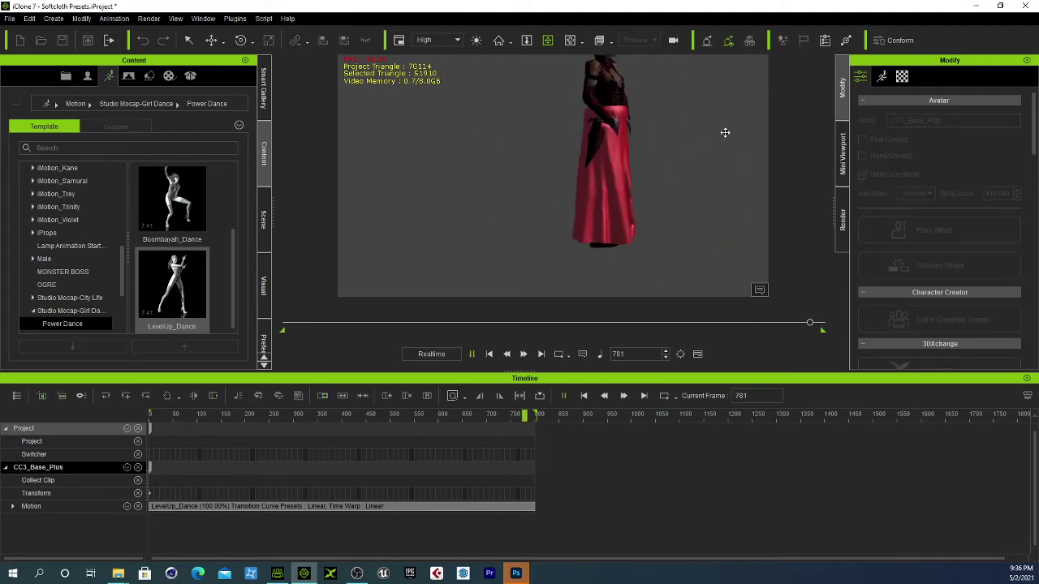
pyautogui.press('space')
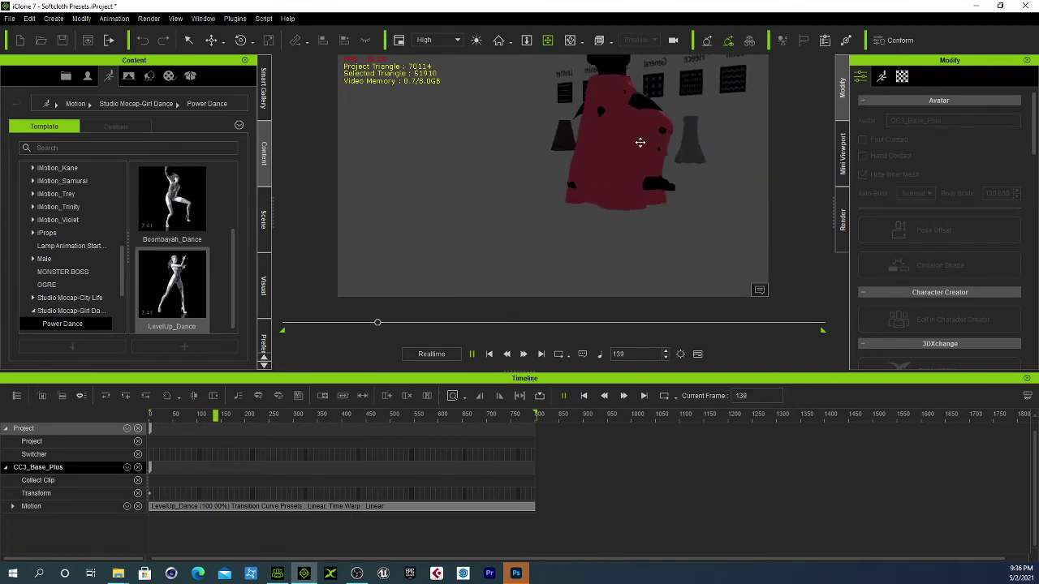
# Step: Examine the Satin skirt up close during the LevelUp_Dance playback and pause at frame 512
pyautogui.moveTo(604, 151); pyautogui.dragTo(553, 194, button='right')
pyautogui.moveTo(553, 194); pyautogui.dragTo(594, 204, button='middle')
pyautogui.scroll(3, 630, 198)
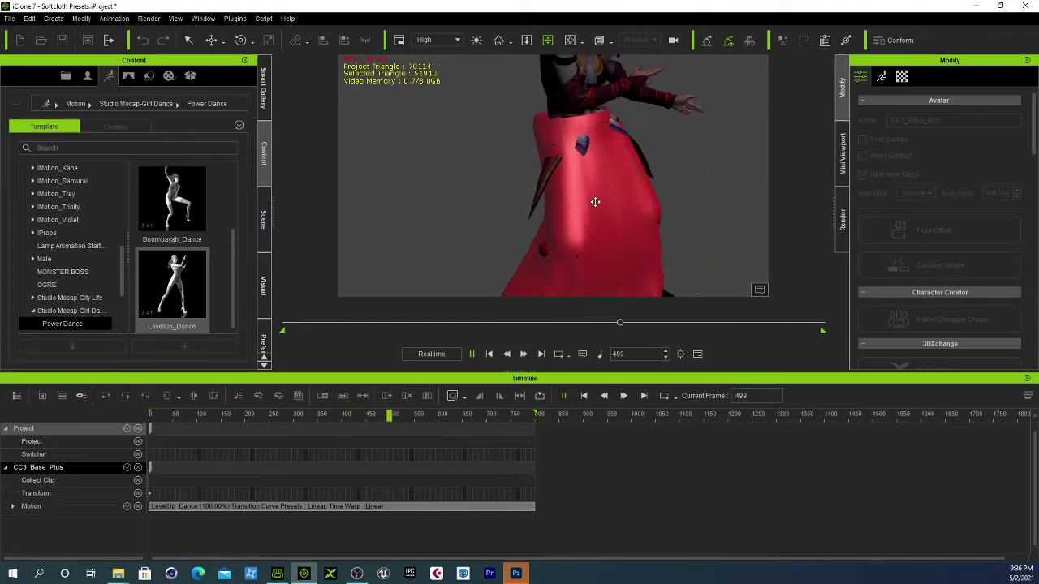
pyautogui.press('space')
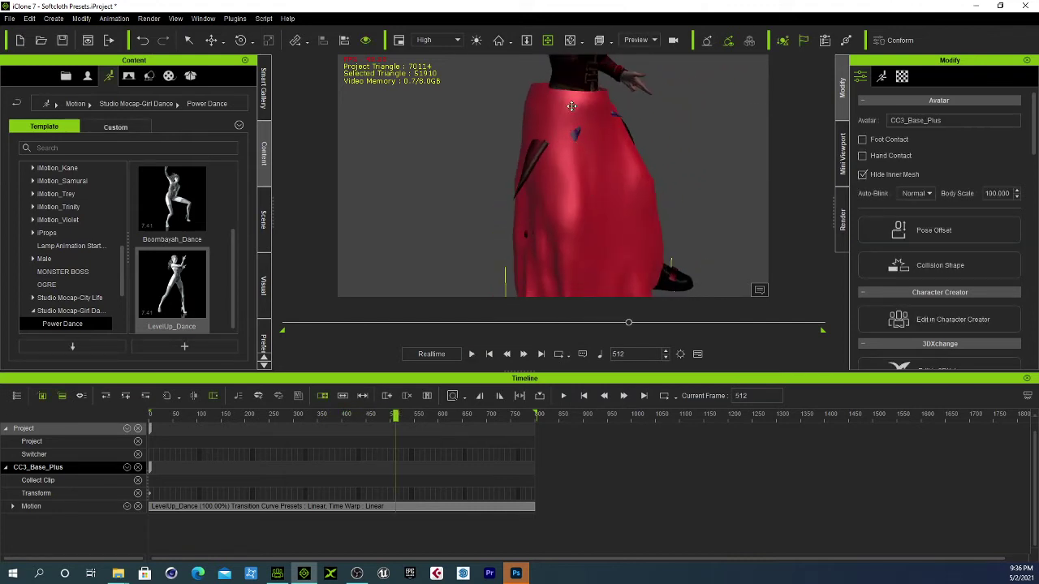
# Step: Delete the Satin_text prop together with the fabric labels and swatches behind the avatar
pyautogui.scroll(-5, 557, 115)
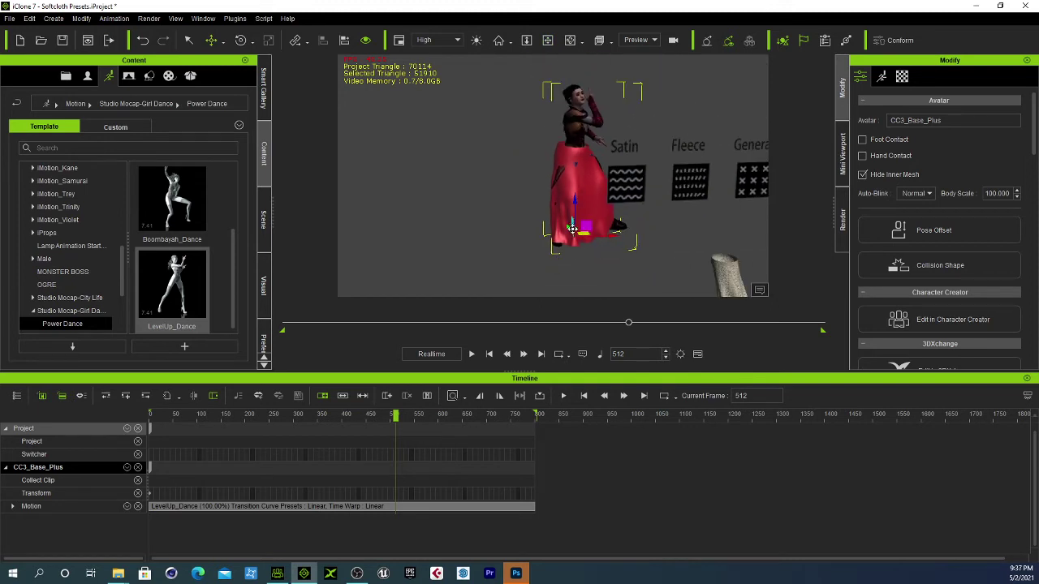
pyautogui.scroll(5, 577, 232)
pyautogui.click(575, 145)
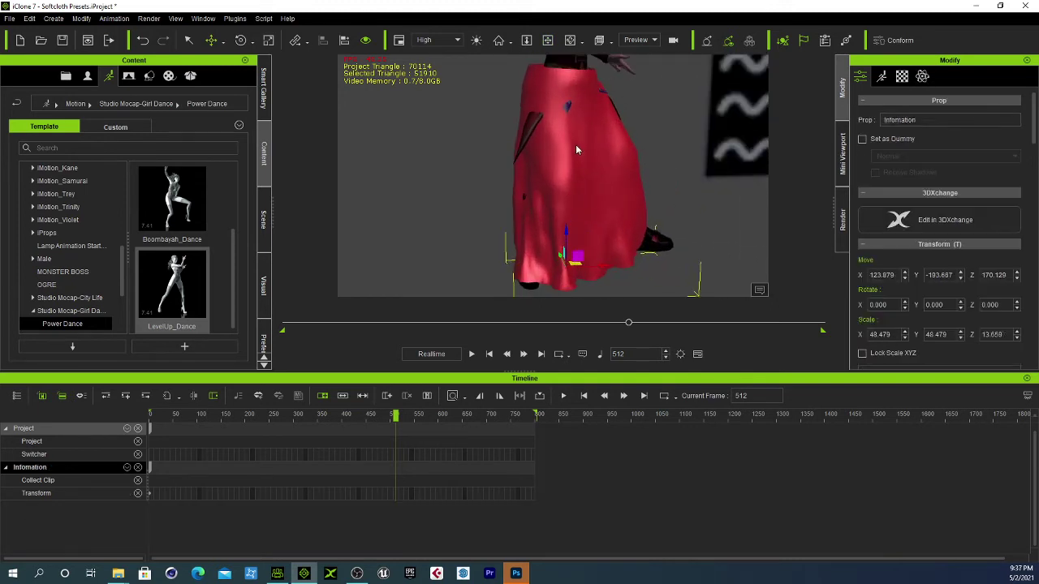
pyautogui.scroll(-5, 571, 173)
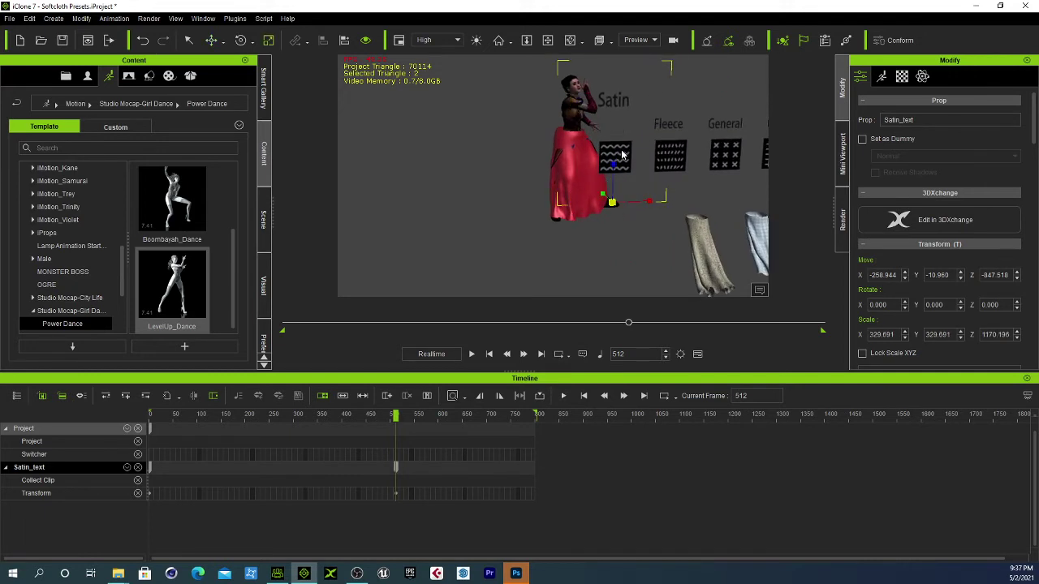
pyautogui.press('Delete')
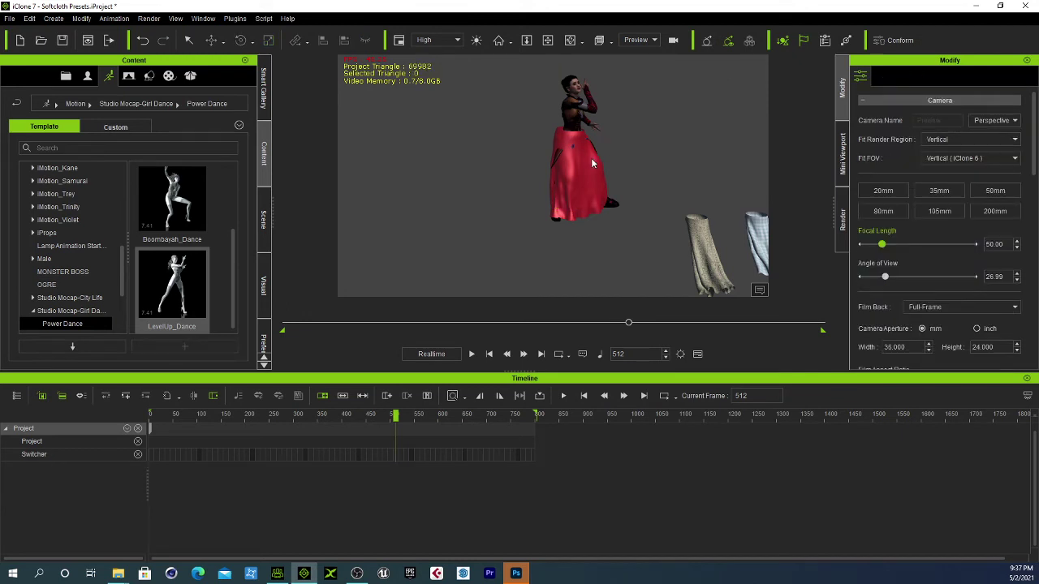
# Step: Scale the Satin skirt to about 189 in X and Y and 185 in Z at frame 512
pyautogui.click(563, 154)
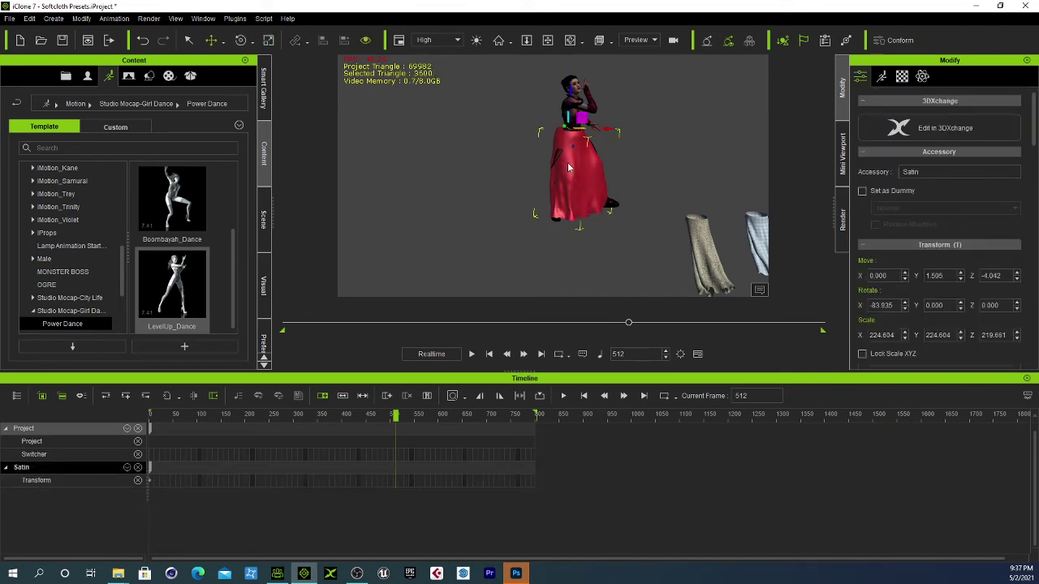
pyautogui.scroll(3, 583, 150)
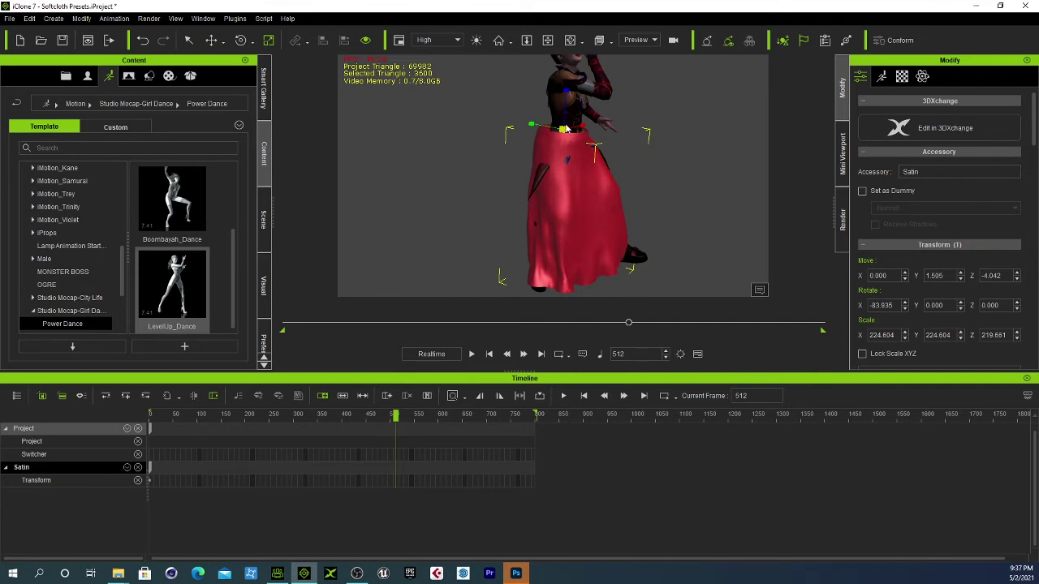
pyautogui.moveTo(562, 127); pyautogui.dragTo(566, 147)
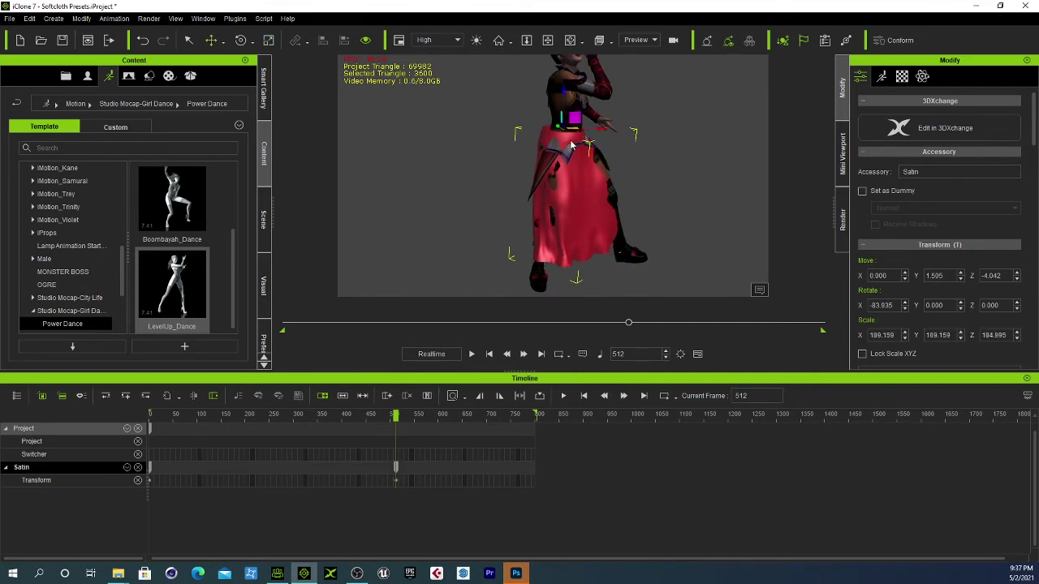
pyautogui.moveTo(580, 124); pyautogui.dragTo(624, 182, button='right')
pyautogui.hotkey('ctrl', 'z')
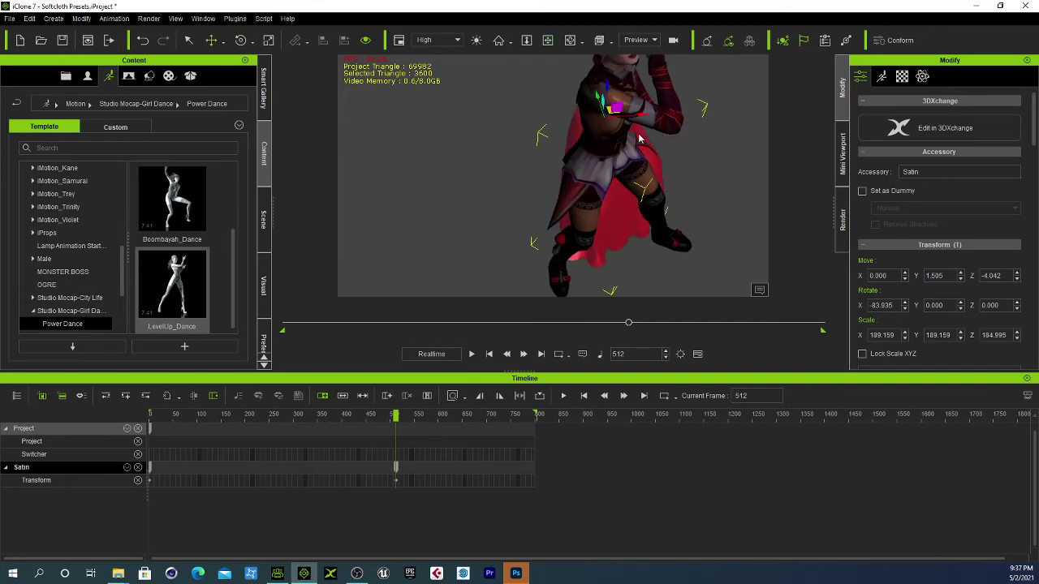
pyautogui.hotkey('ctrl', 'z')
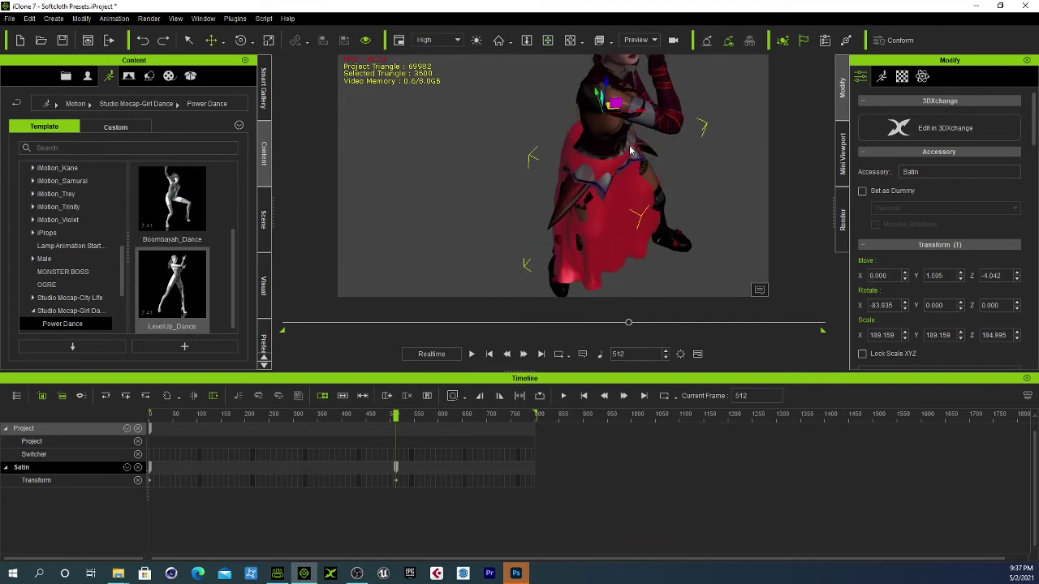
# Step: Play the dance from frame 512 to the end and examine the resized skirt's fit at the waist
pyautogui.moveTo(626, 167); pyautogui.dragTo(656, 160, button='right')
pyautogui.moveTo(656, 160); pyautogui.dragTo(552, 150, button='middle')
pyautogui.moveTo(539, 179); pyautogui.dragTo(577, 166, button='right')
pyautogui.press('space')
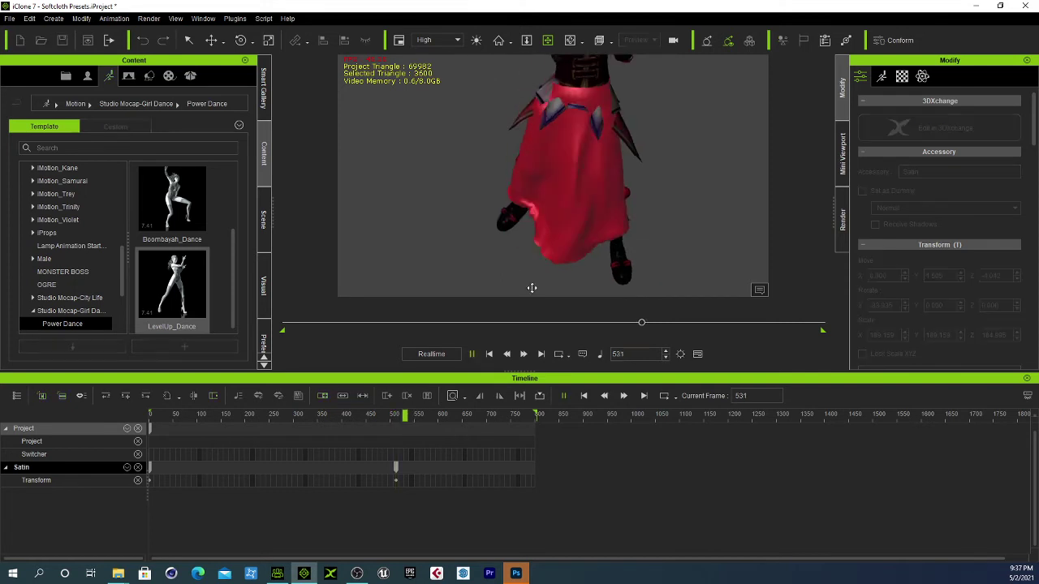
pyautogui.moveTo(594, 156); pyautogui.dragTo(591, 107)
pyautogui.scroll(5, 592, 106)
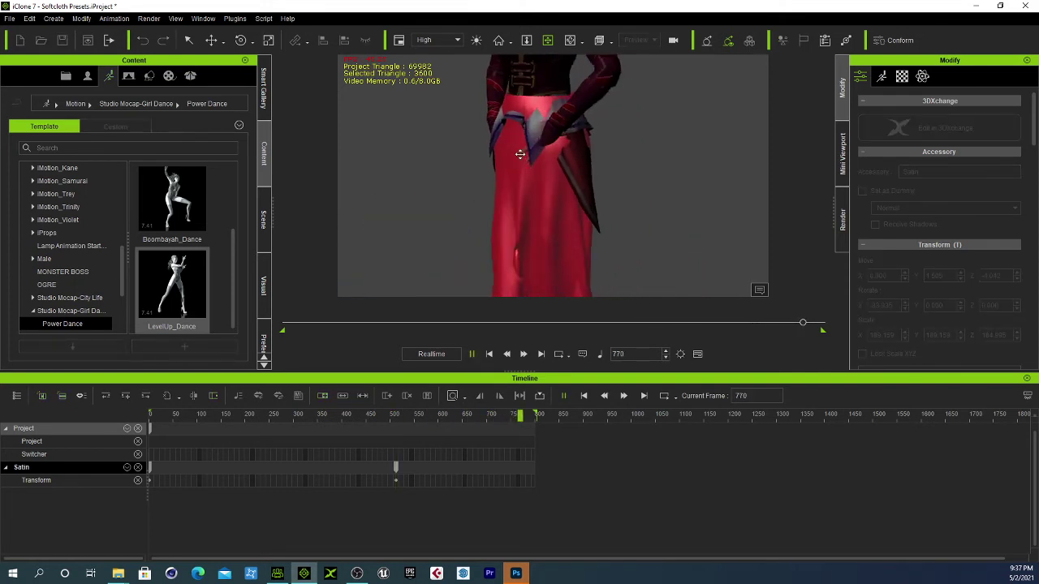
pyautogui.scroll(-5, 597, 122)
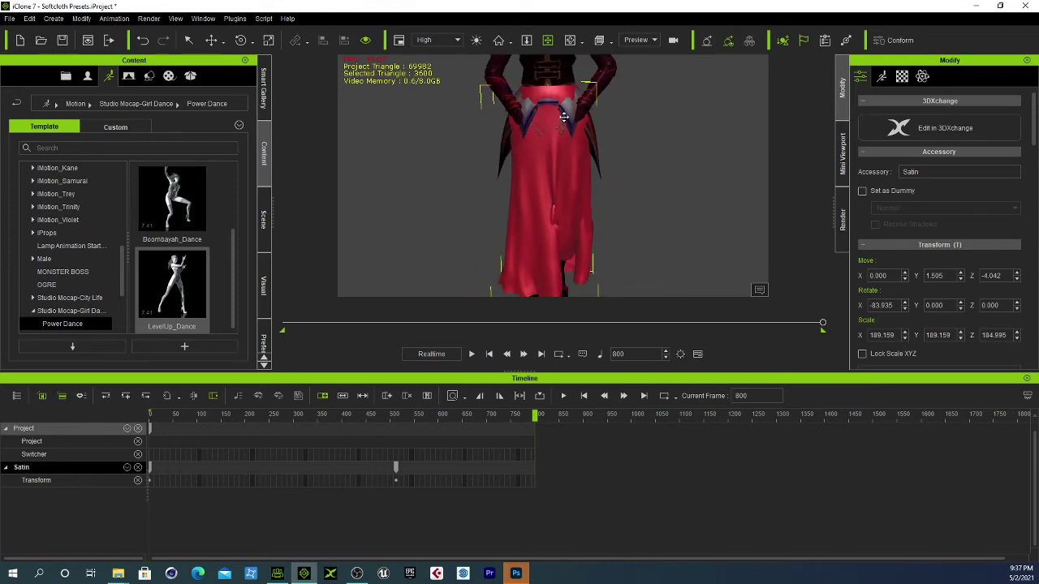
# Step: Try enlarging the Satin skirt around the avatar's waist at frame 800
pyautogui.scroll(-1, 908, 193)
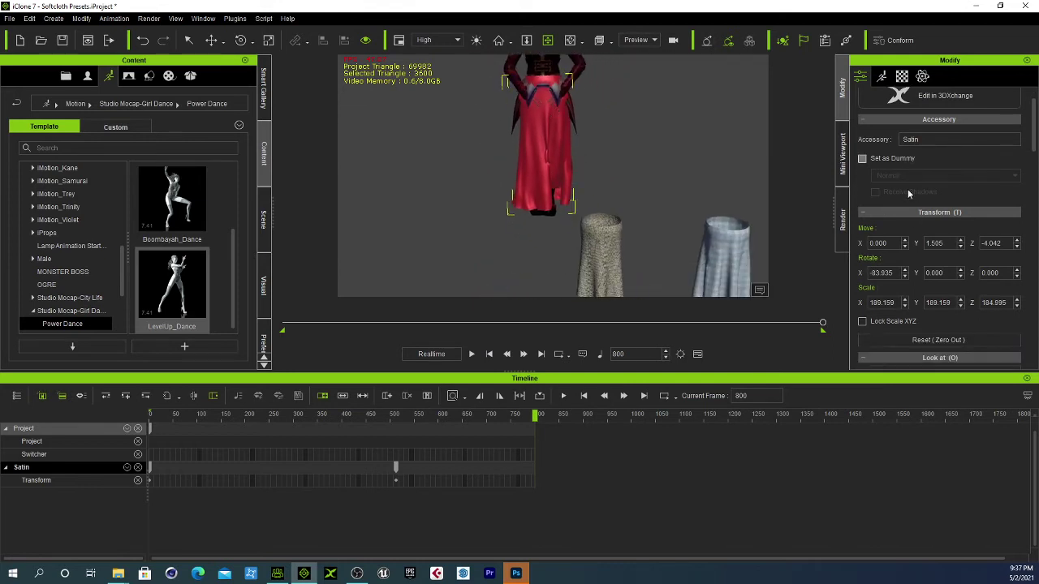
pyautogui.scroll(-8, 907, 193)
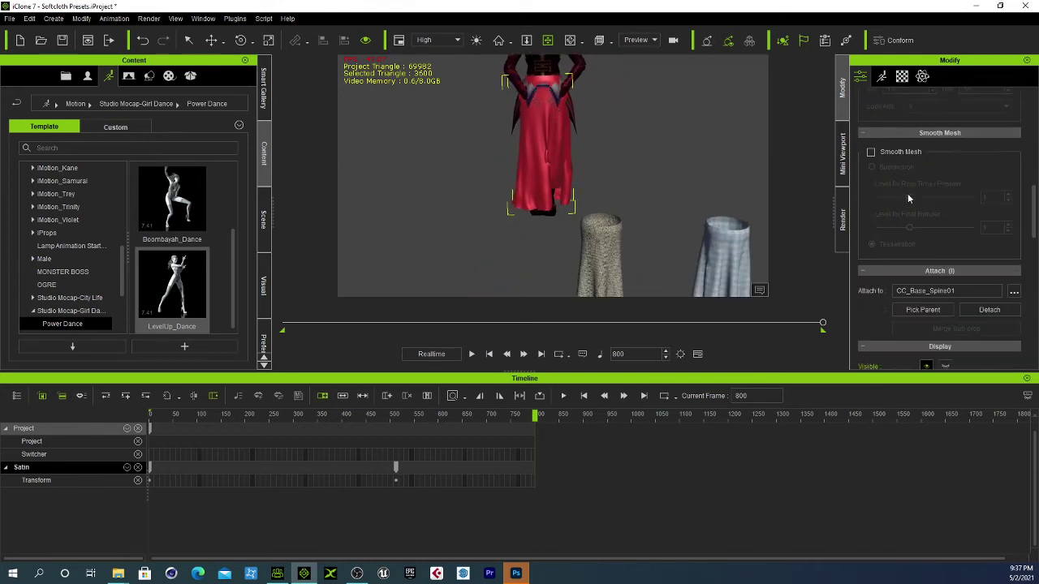
pyautogui.scroll(-3, 904, 212)
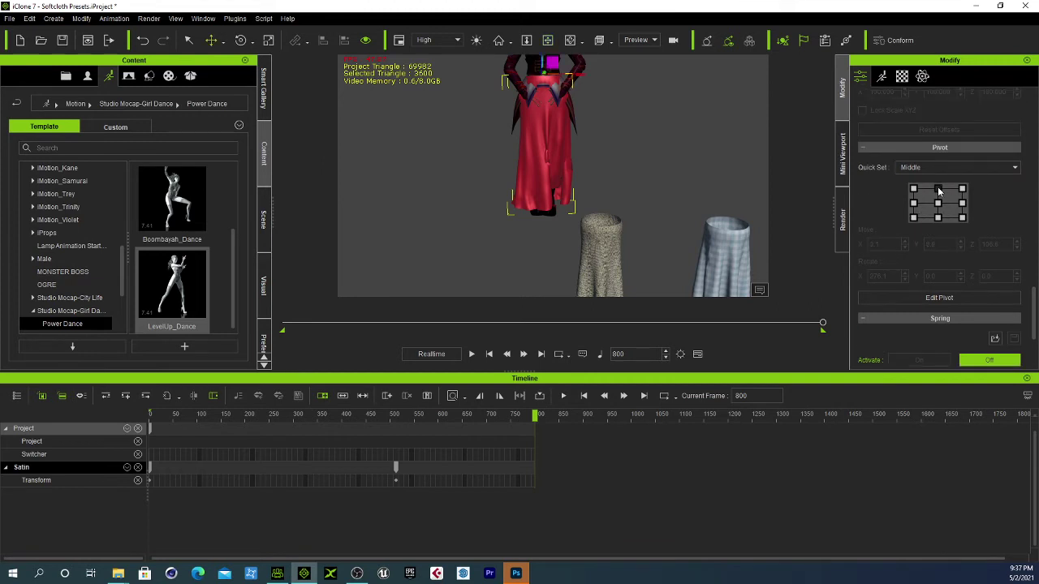
pyautogui.scroll(2, 562, 112)
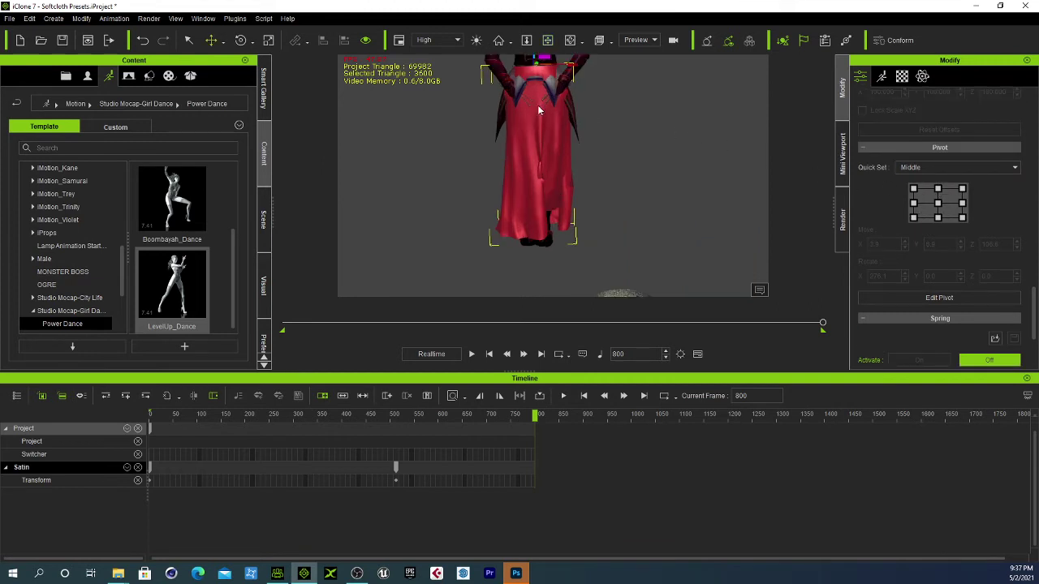
pyautogui.moveTo(538, 109); pyautogui.dragTo(549, 216, button='middle')
pyautogui.scroll(3, 545, 190)
pyautogui.scroll(-2, 544, 183)
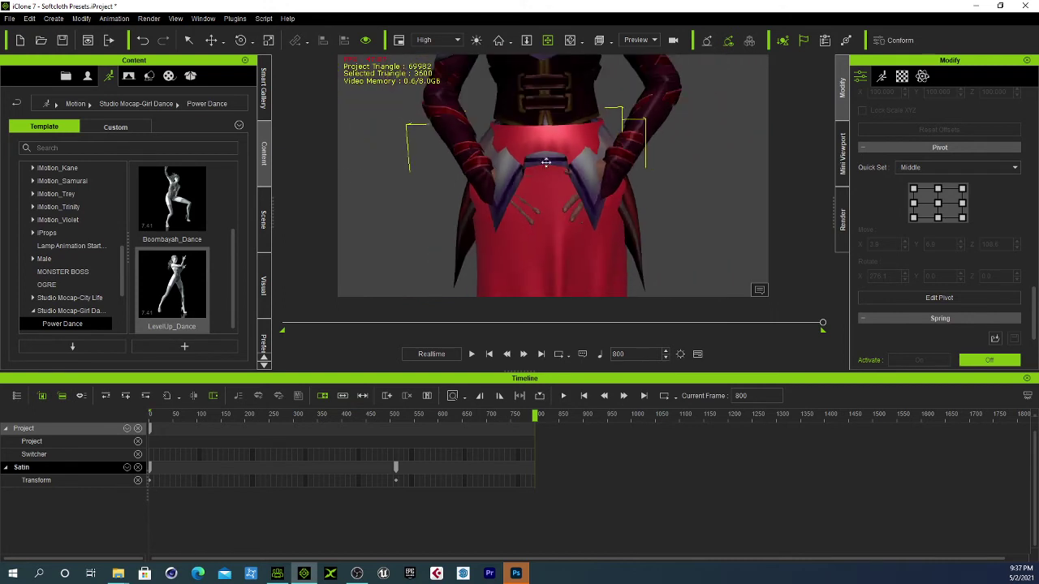
pyautogui.moveTo(546, 163); pyautogui.dragTo(551, 201, button='middle')
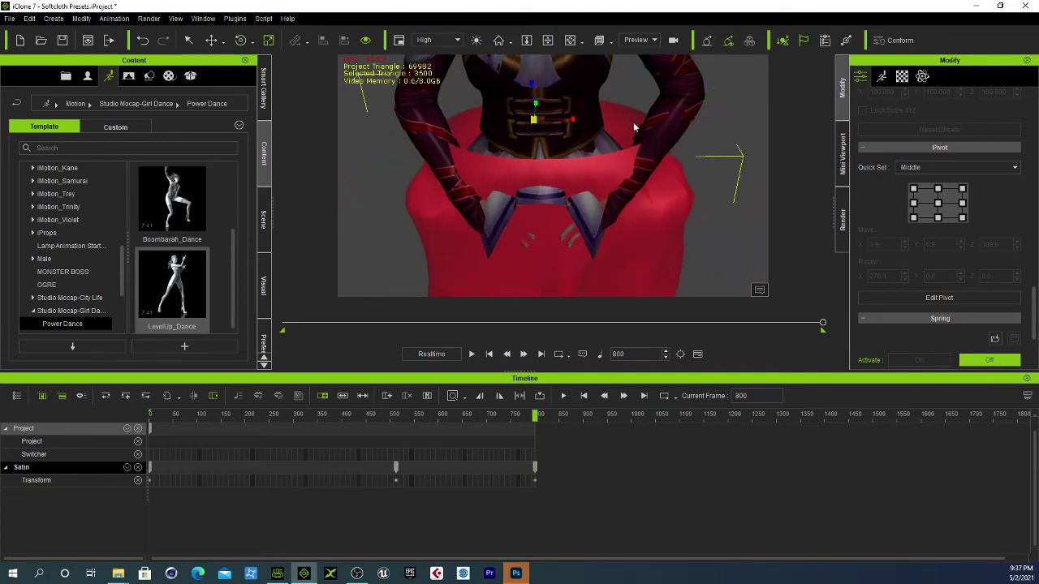
# Step: Examine the enlarged Satin skirt from several angles and scale it back down to hug the waist at frame 800
pyautogui.scroll(-2, 581, 135)
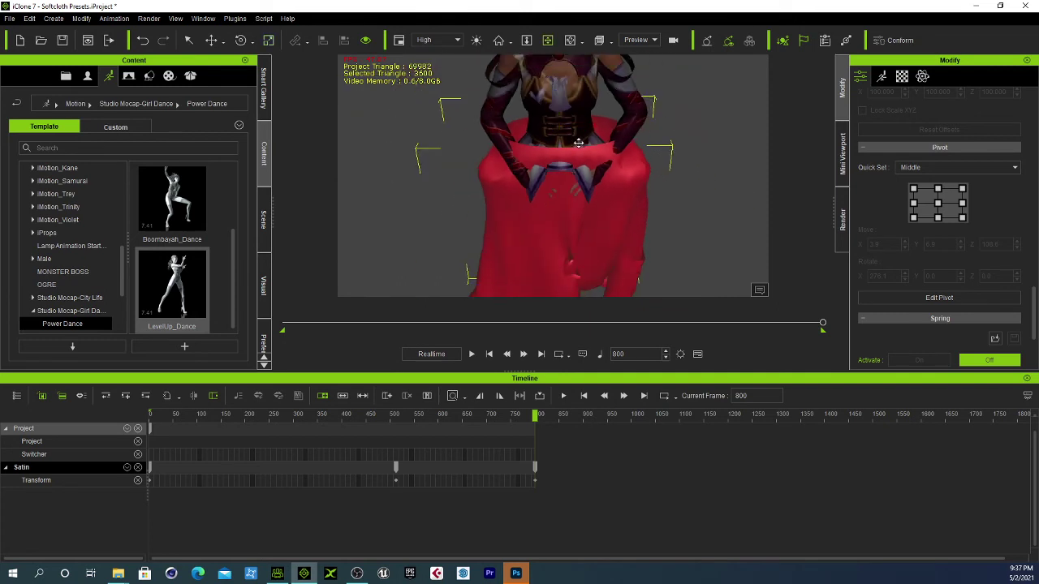
pyautogui.moveTo(579, 143); pyautogui.dragTo(577, 86)
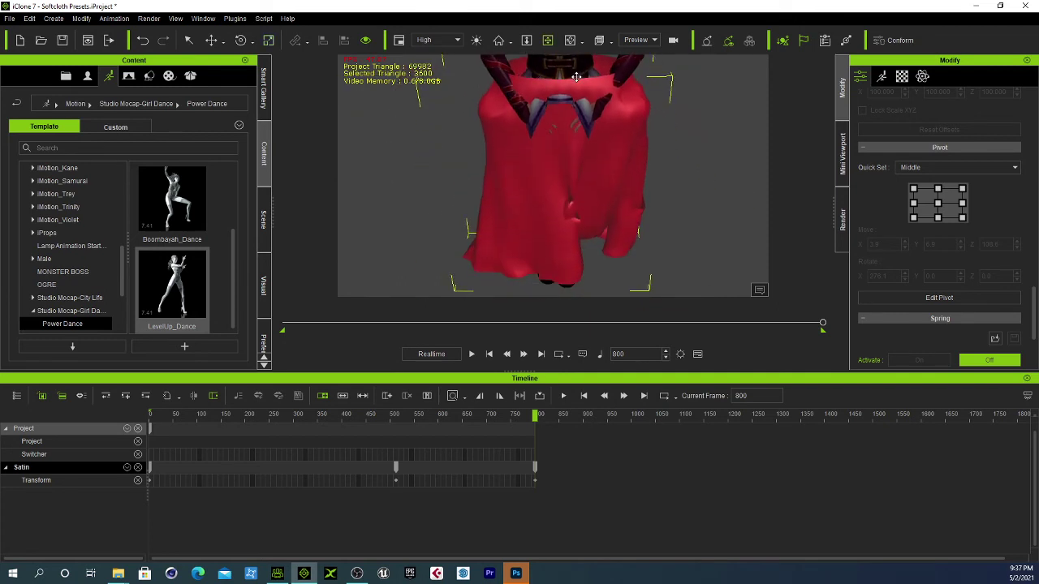
pyautogui.scroll(-2, 578, 85)
pyautogui.moveTo(612, 151); pyautogui.dragTo(584, 146, button='right')
pyautogui.moveTo(584, 147); pyautogui.dragTo(552, 175)
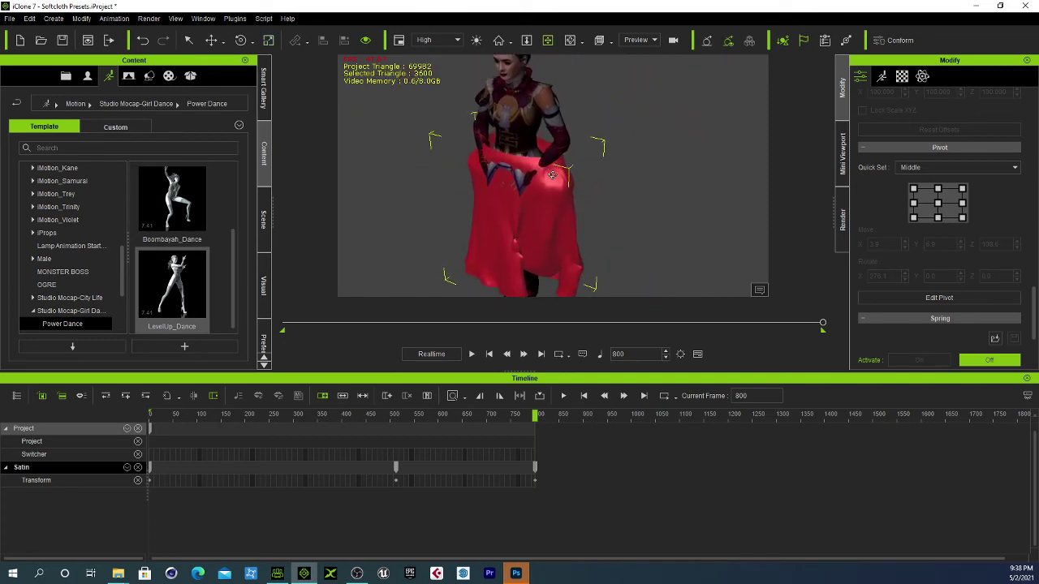
pyautogui.moveTo(551, 175); pyautogui.dragTo(605, 216, button='right')
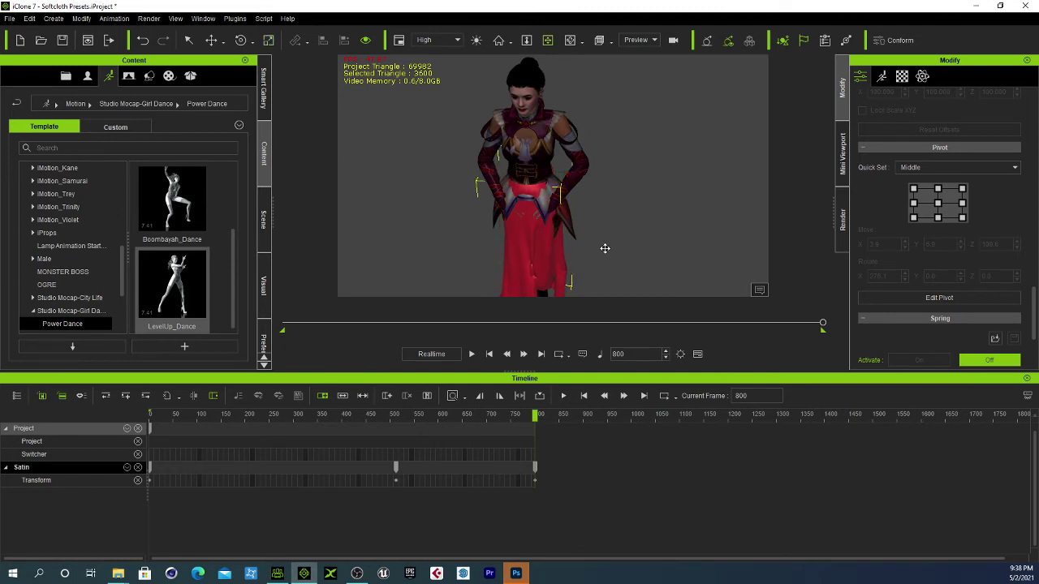
# Step: Play the dance from the start to check the skirt's simulation and stop at frame 195
pyautogui.moveTo(604, 248); pyautogui.dragTo(554, 162)
pyautogui.scroll(6, 555, 163)
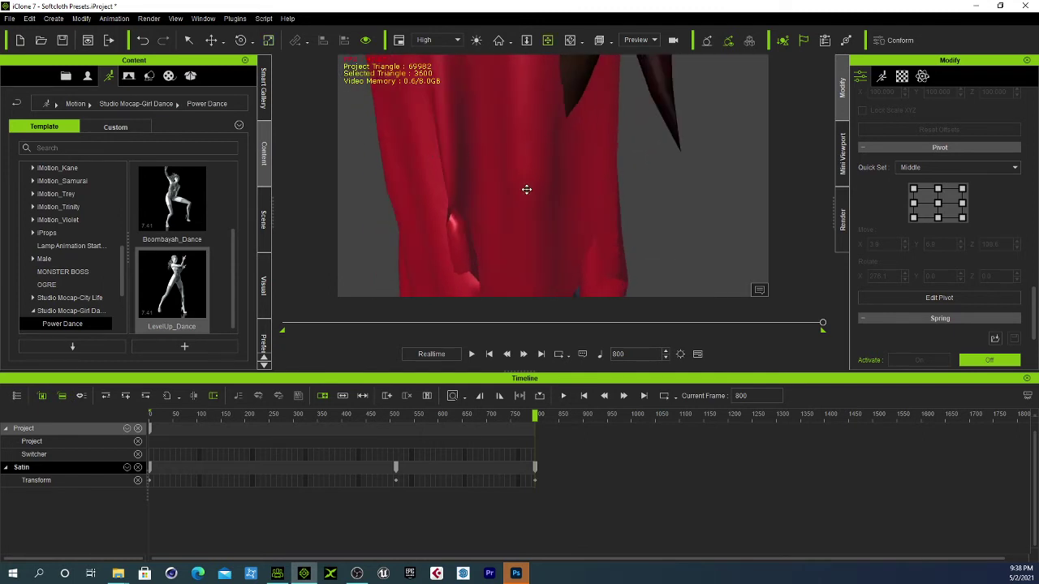
pyautogui.press('space')
pyautogui.scroll(-6, 543, 170)
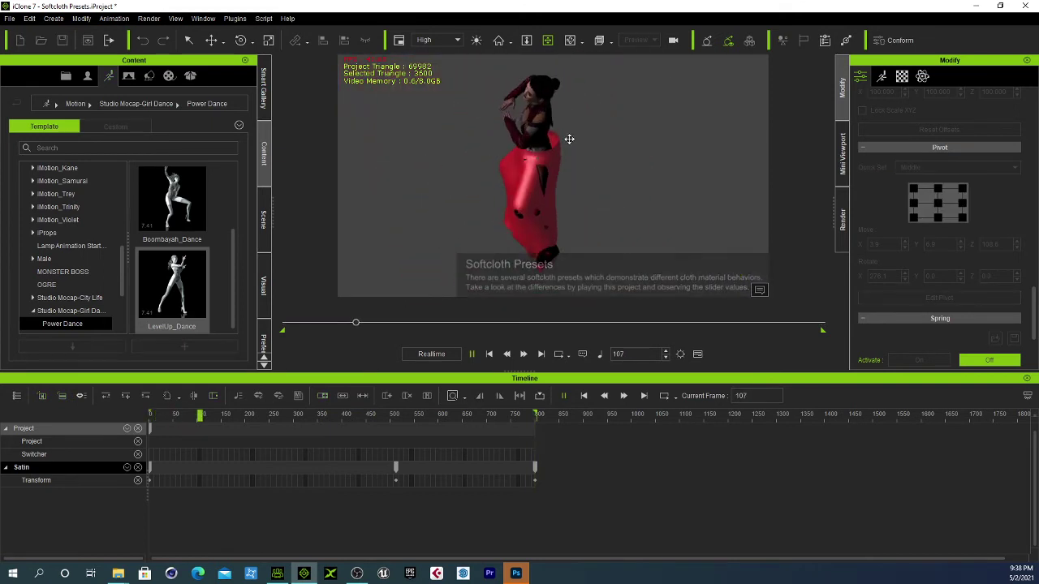
pyautogui.click(577, 174)
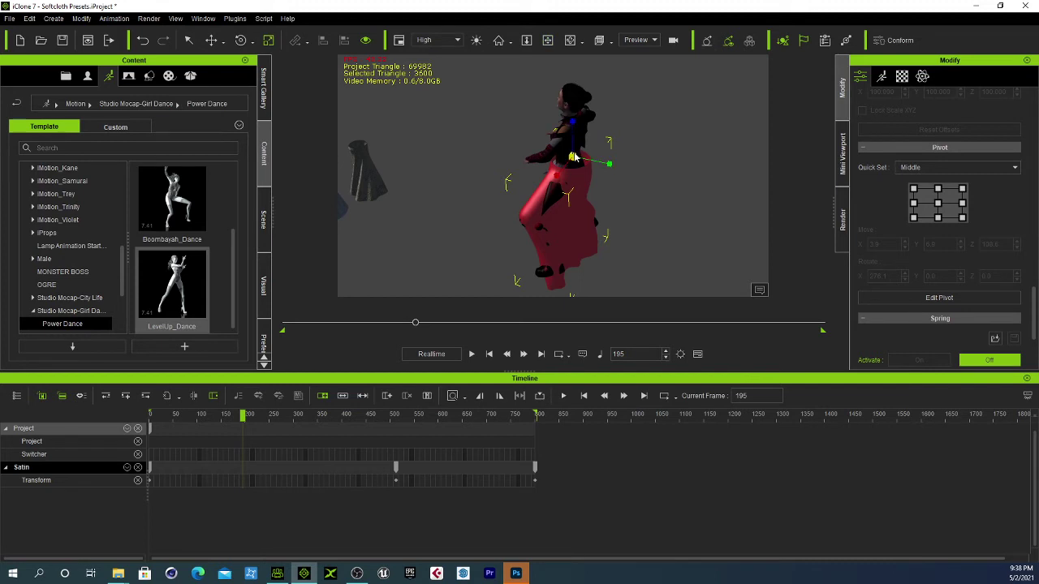
# Step: Scale the Satin skirt down at frame 195 for a tighter fit on the avatar
pyautogui.click(574, 158)
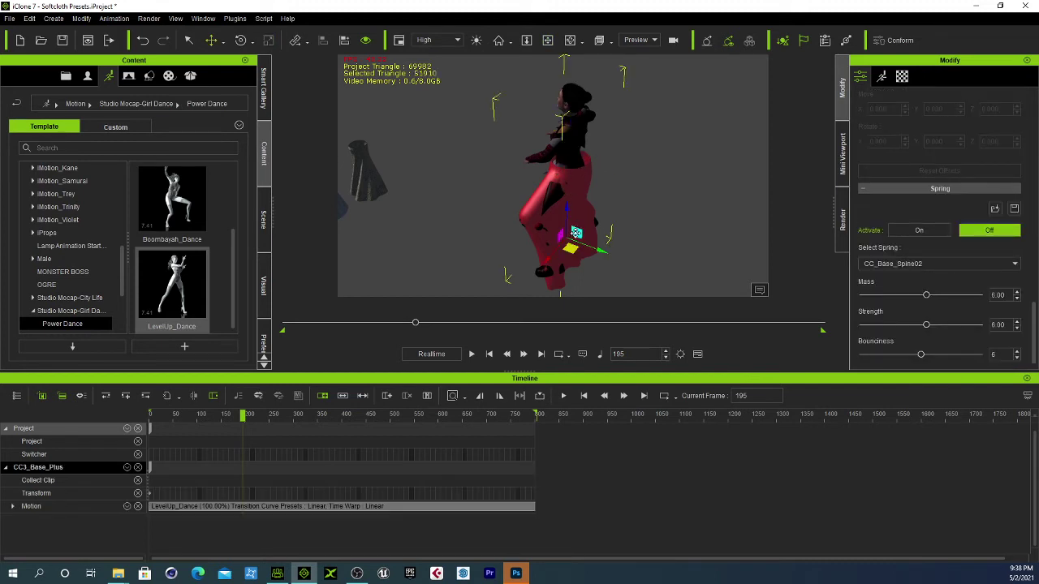
pyautogui.click(578, 184)
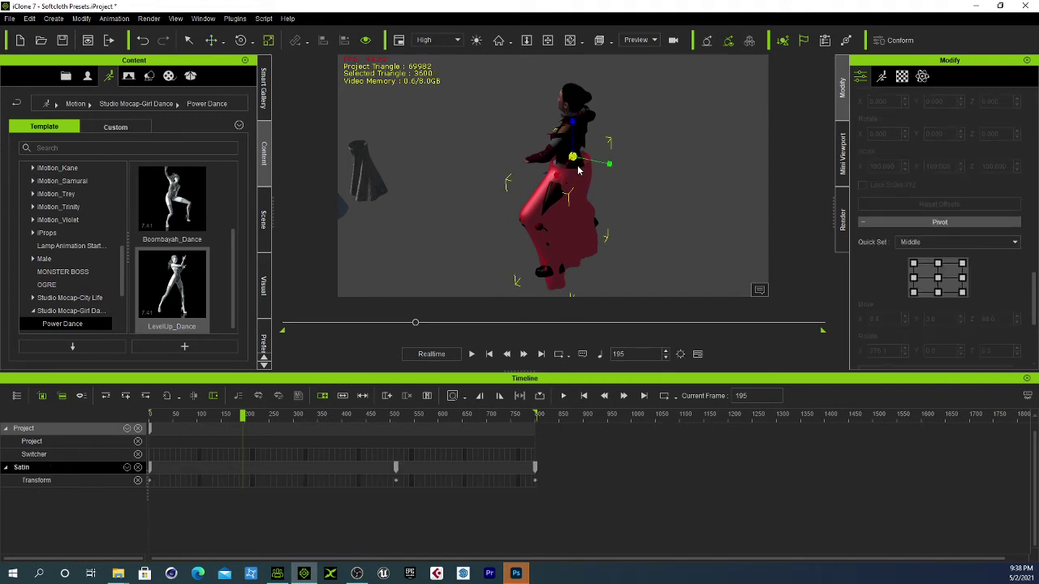
pyautogui.moveTo(573, 157); pyautogui.dragTo(575, 186)
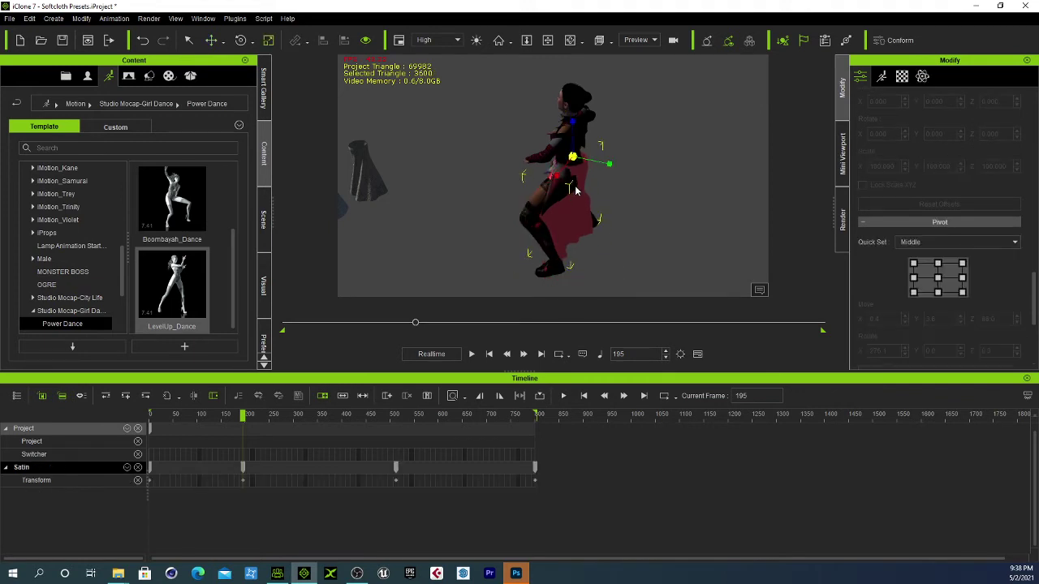
pyautogui.click(575, 193)
# Step: Play the dance from frame 195 to frame 800 and examine how the smaller skirt drapes over the legs
pyautogui.press('space')
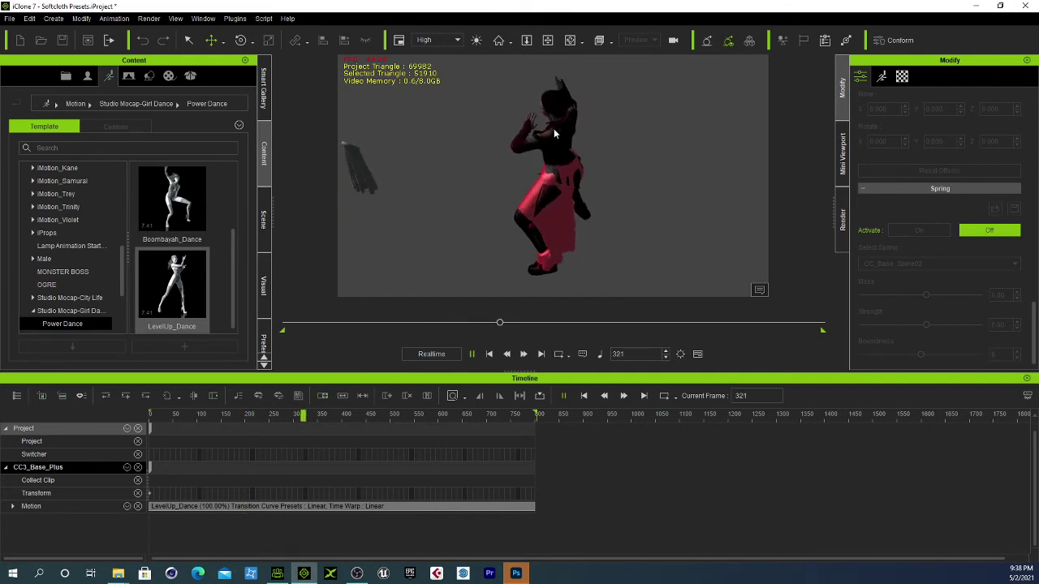
pyautogui.scroll(8, 558, 180)
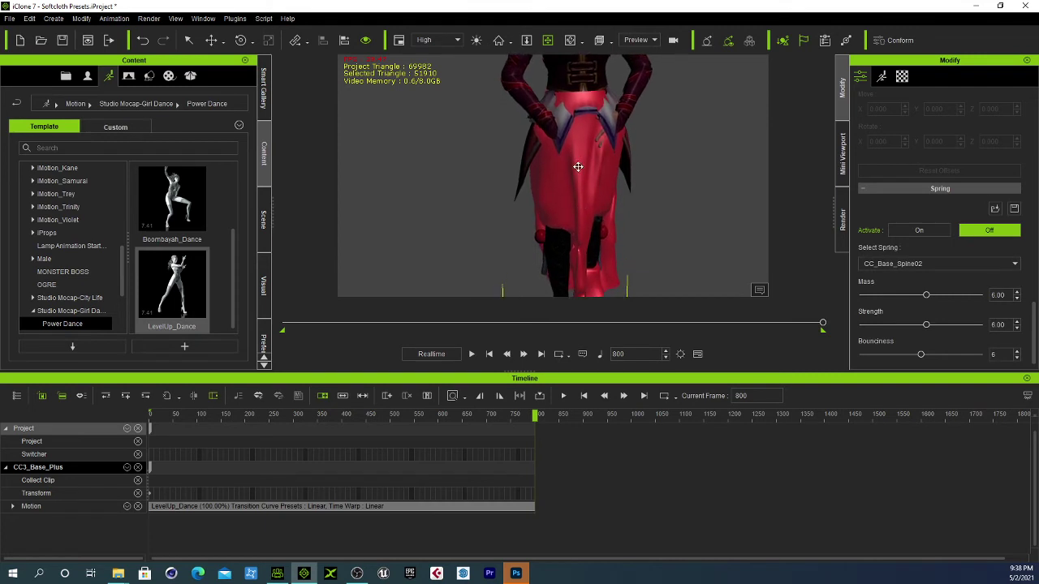
pyautogui.moveTo(578, 167)
pyautogui.mouseDown()
pyautogui.moveTo(582, 127)
pyautogui.moveTo(589, 232)
pyautogui.moveTo(605, 197)
pyautogui.moveTo(563, 168)
pyautogui.mouseUp()
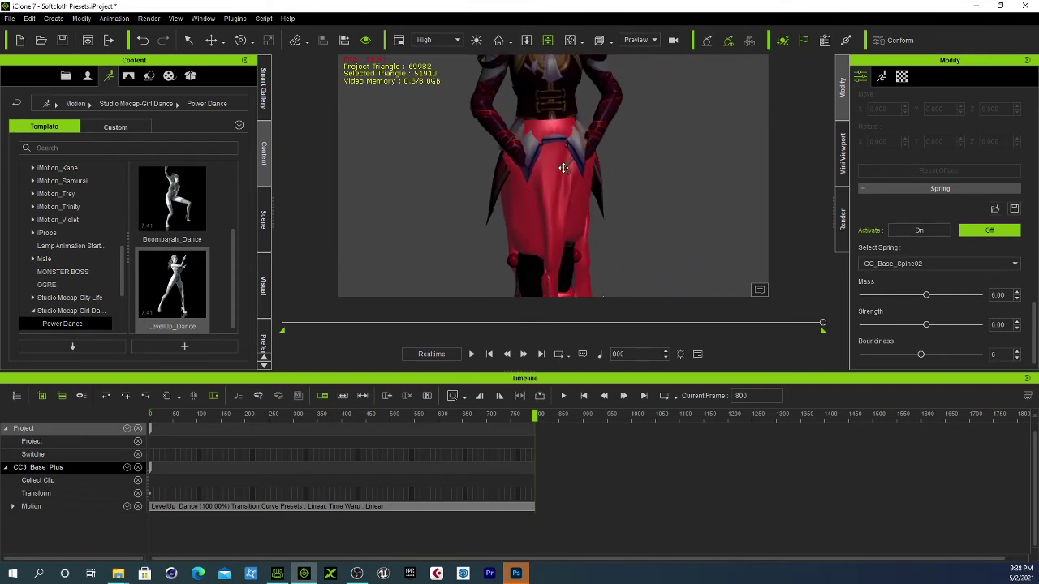
pyautogui.moveTo(534, 178); pyautogui.dragTo(551, 112, button='right')
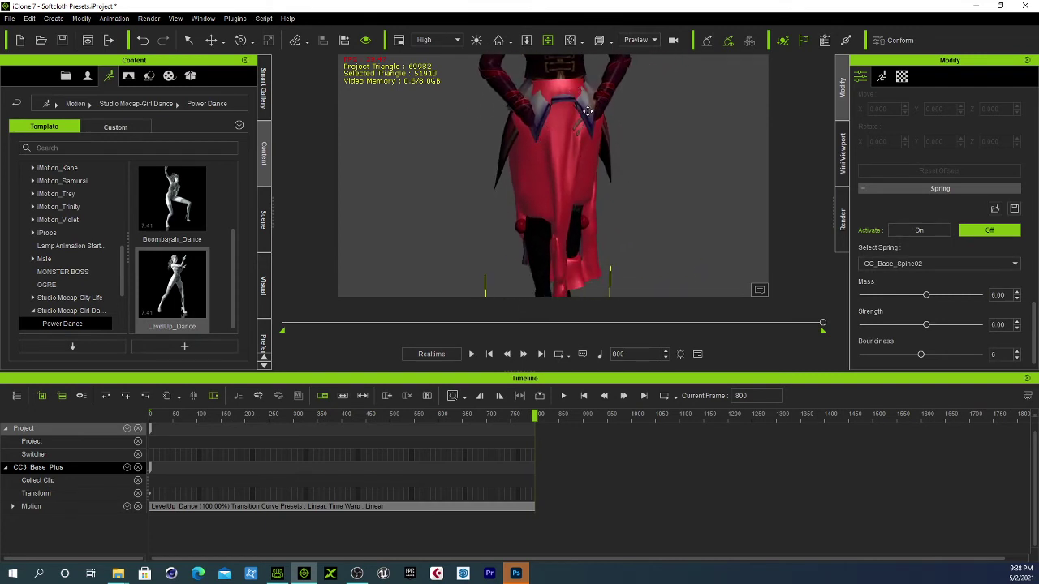
pyautogui.scroll(-3, 563, 112)
pyautogui.moveTo(558, 124); pyautogui.dragTo(563, 155)
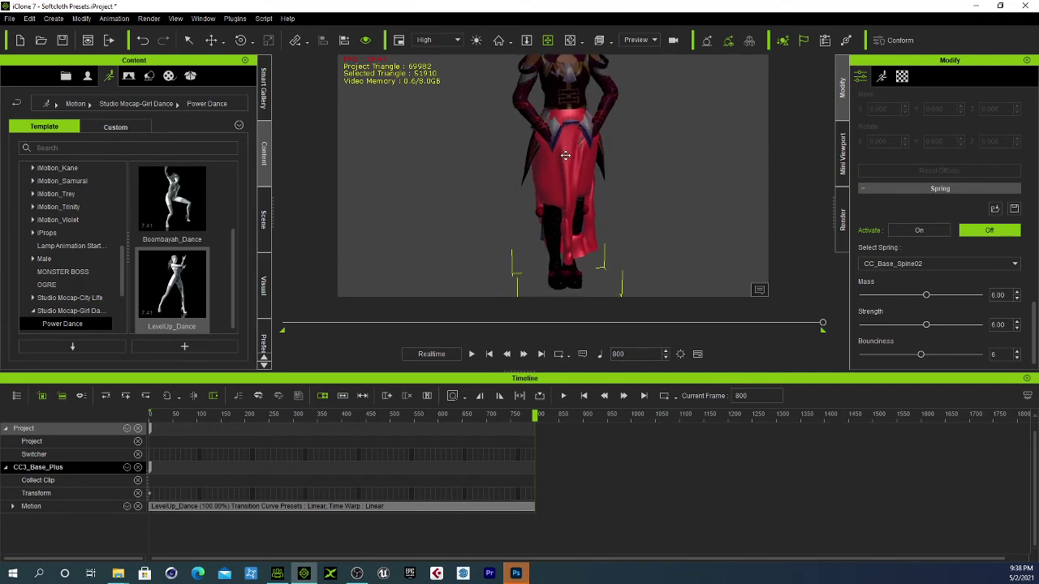
# Step: Play the dance through to frame 800 and examine how the skirt fits around the waist and hips
pyautogui.moveTo(570, 212); pyautogui.dragTo(548, 173, button='right')
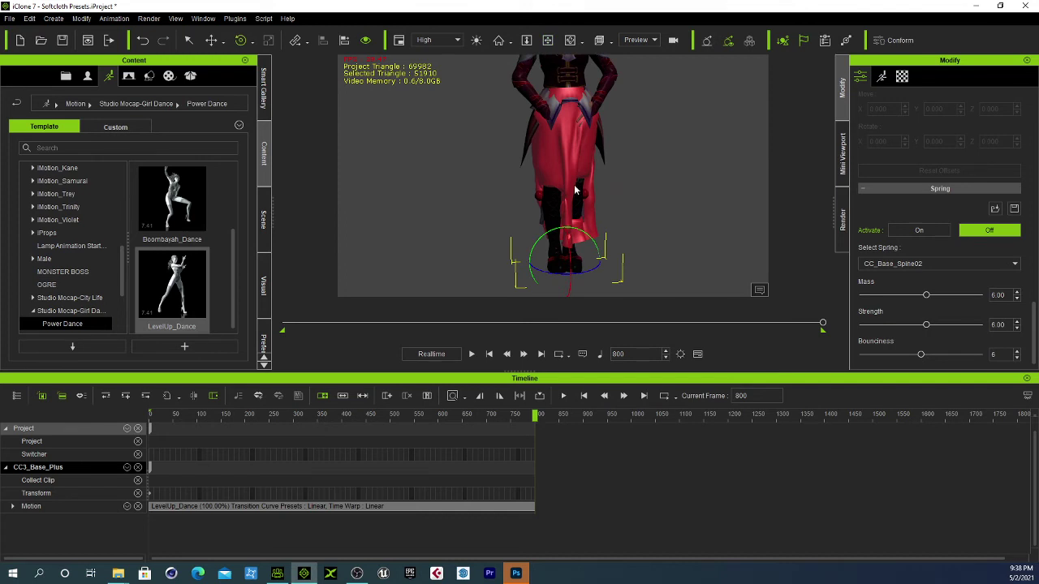
pyautogui.press('space')
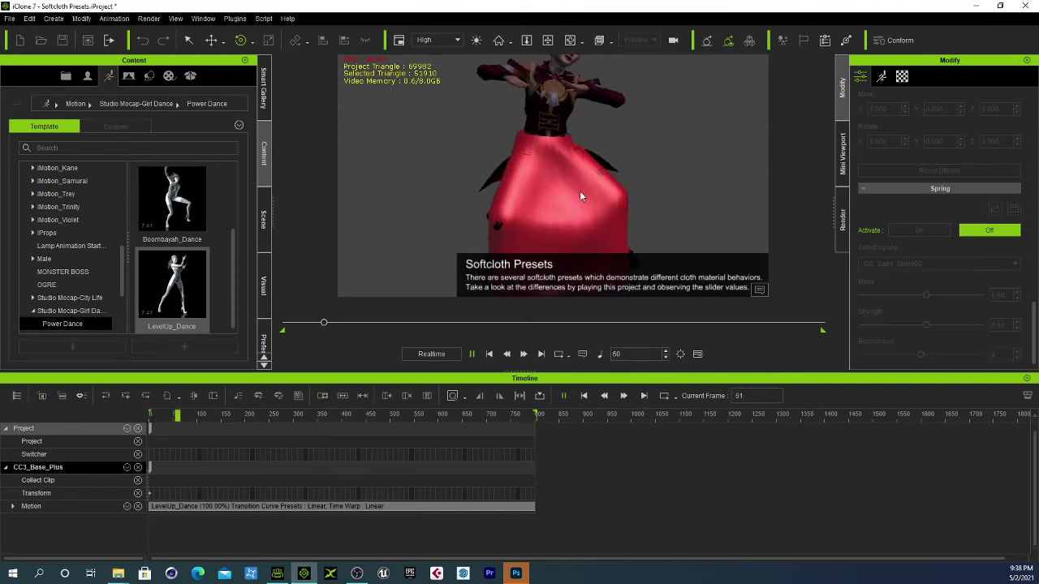
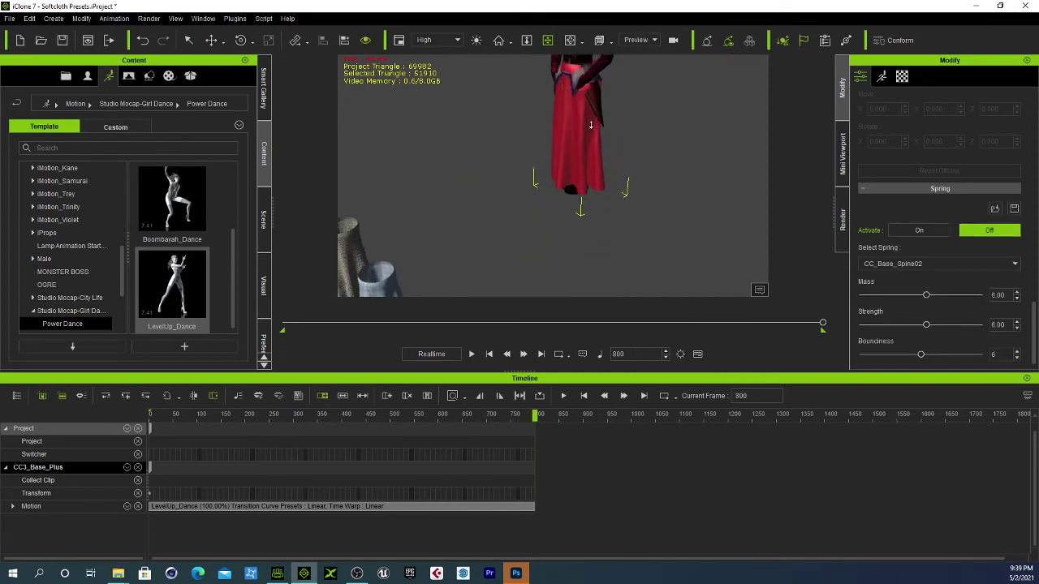
pyautogui.moveTo(569, 168); pyautogui.dragTo(566, 200)
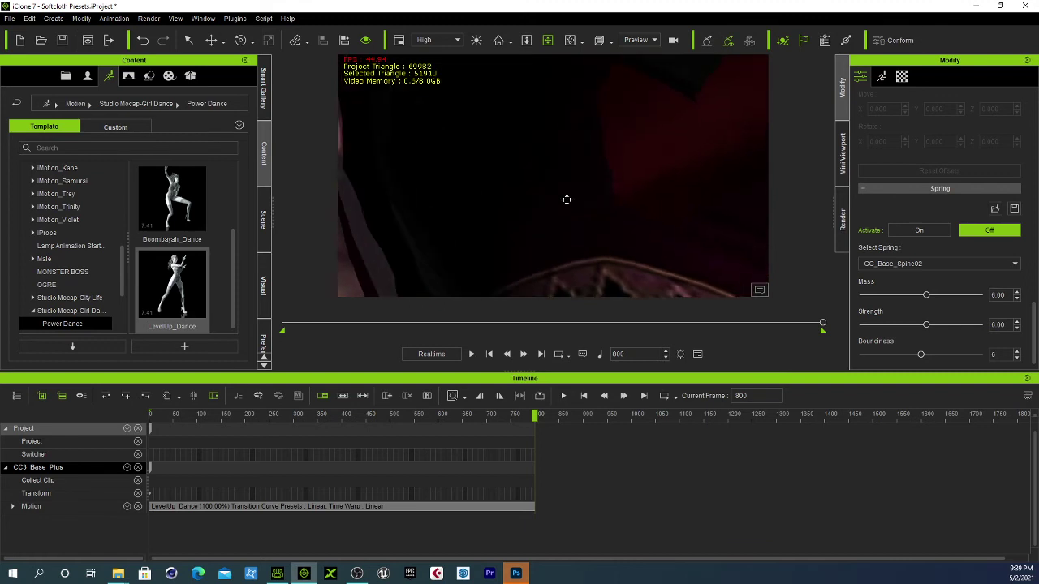
pyautogui.scroll(-8, 566, 199)
pyautogui.scroll(3, 571, 200)
pyautogui.scroll(-1, 576, 201)
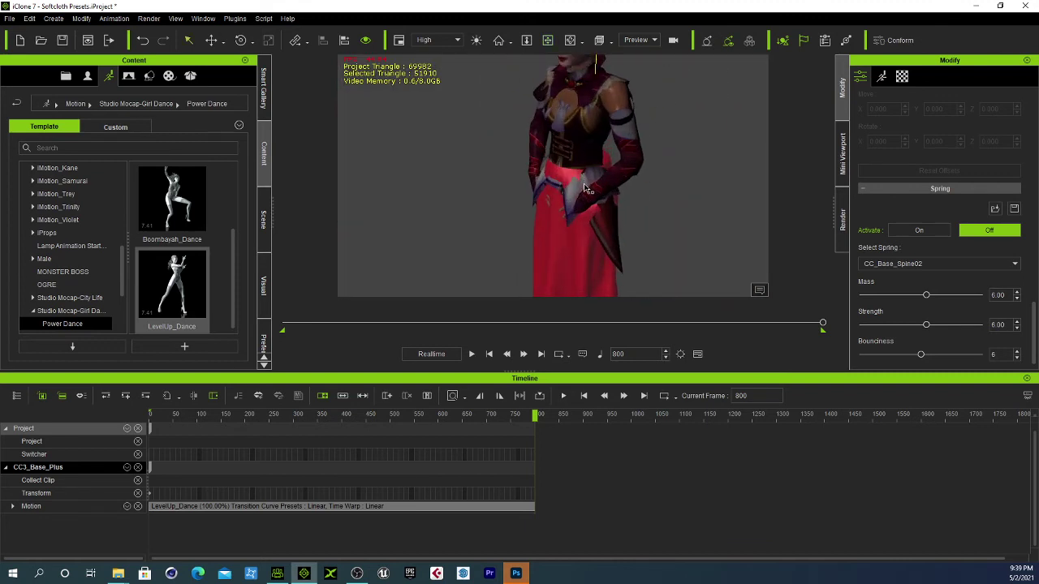
# Step: Select the Satin skirt, replay part of the dance to check its movement, and return to frame 1
pyautogui.click(568, 179)
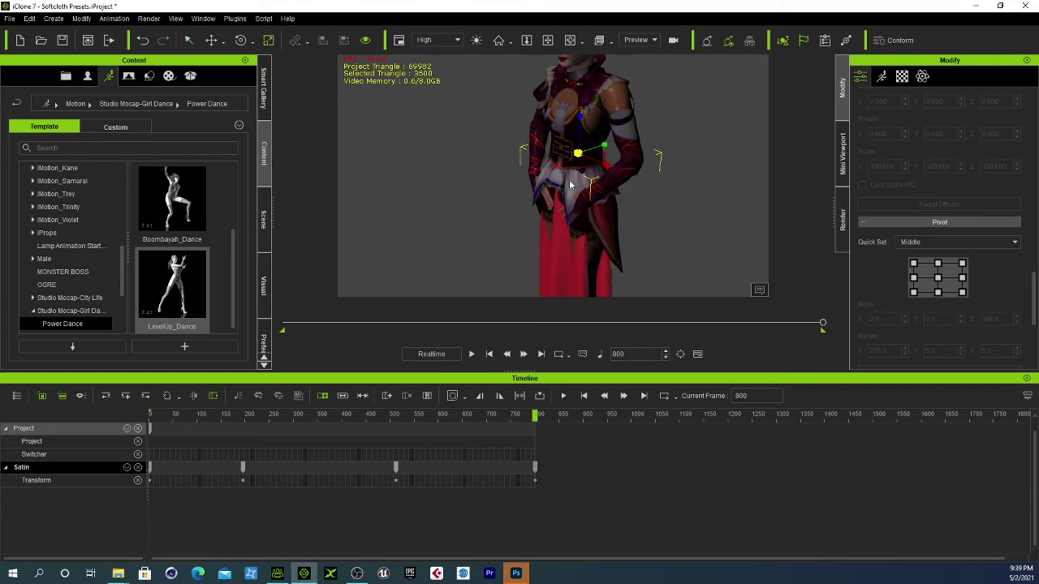
pyautogui.press('space')
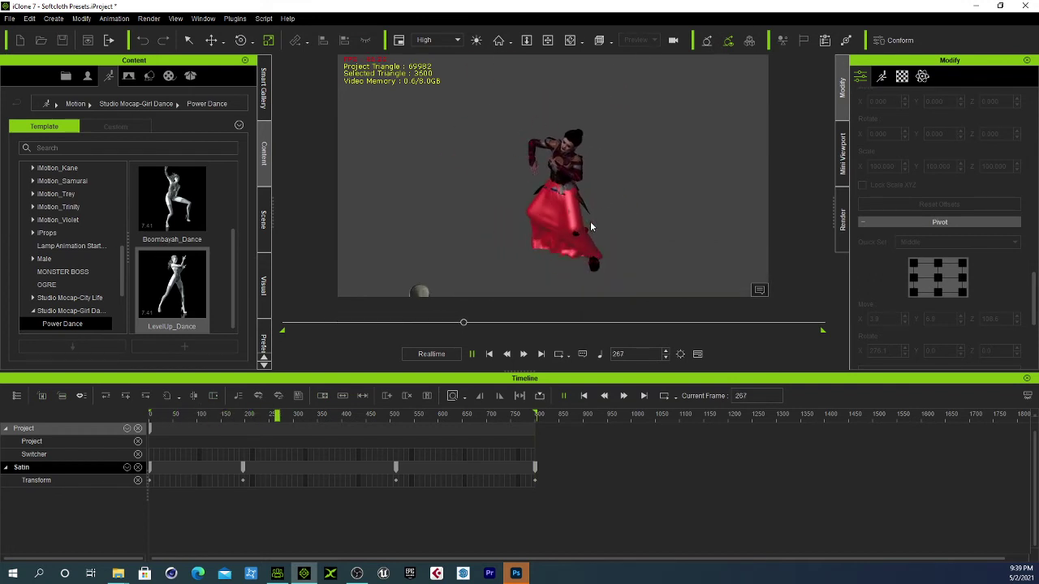
pyautogui.moveTo(320, 421); pyautogui.dragTo(150, 417)
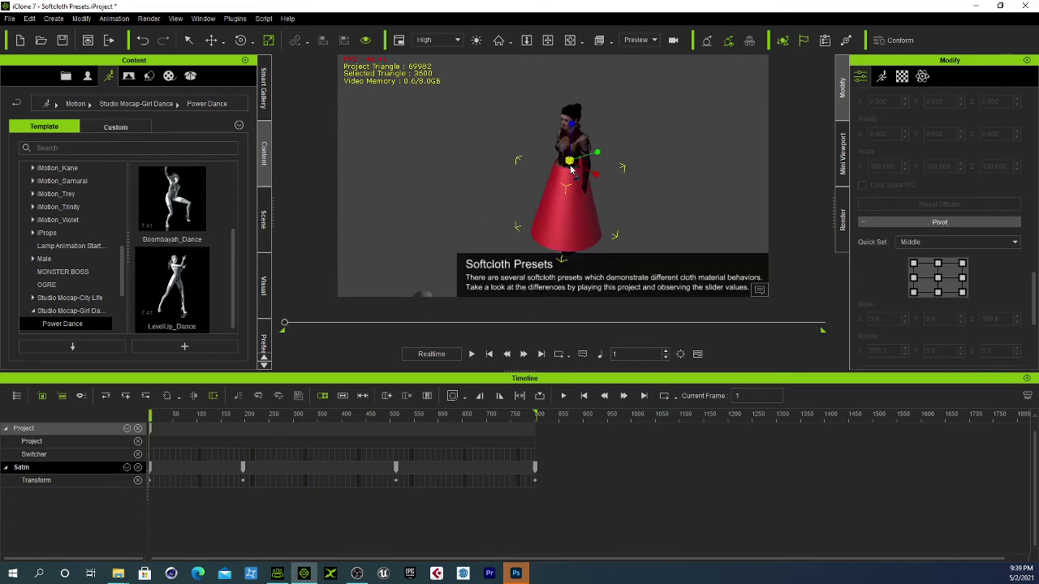
pyautogui.scroll(5, 570, 169)
pyautogui.scroll(-3, 570, 169)
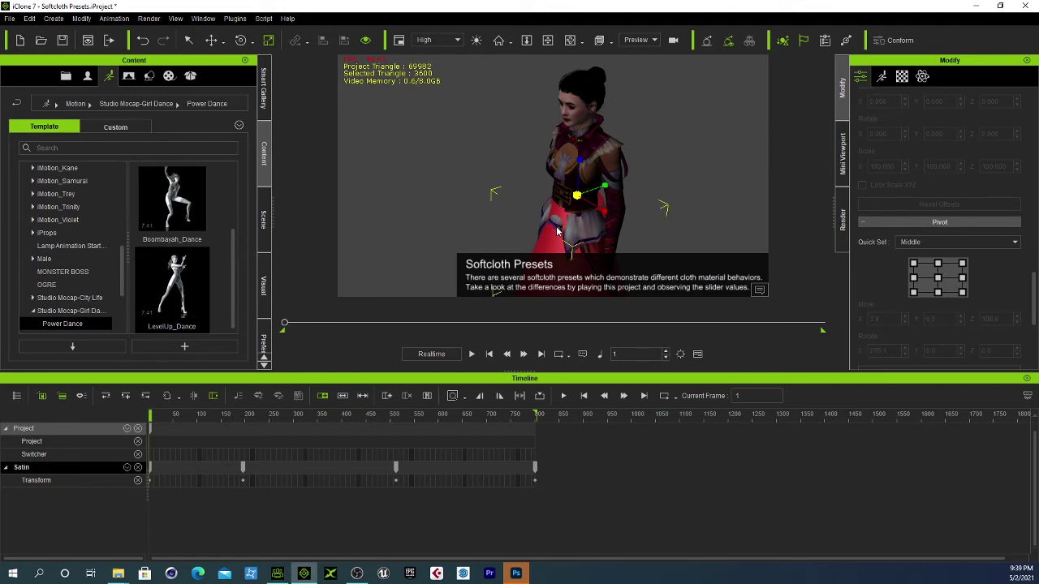
# Step: Play the dance from frame 1, watch the skirt from several angles, and stop at frame 763 to examine the waist
pyautogui.press('space')
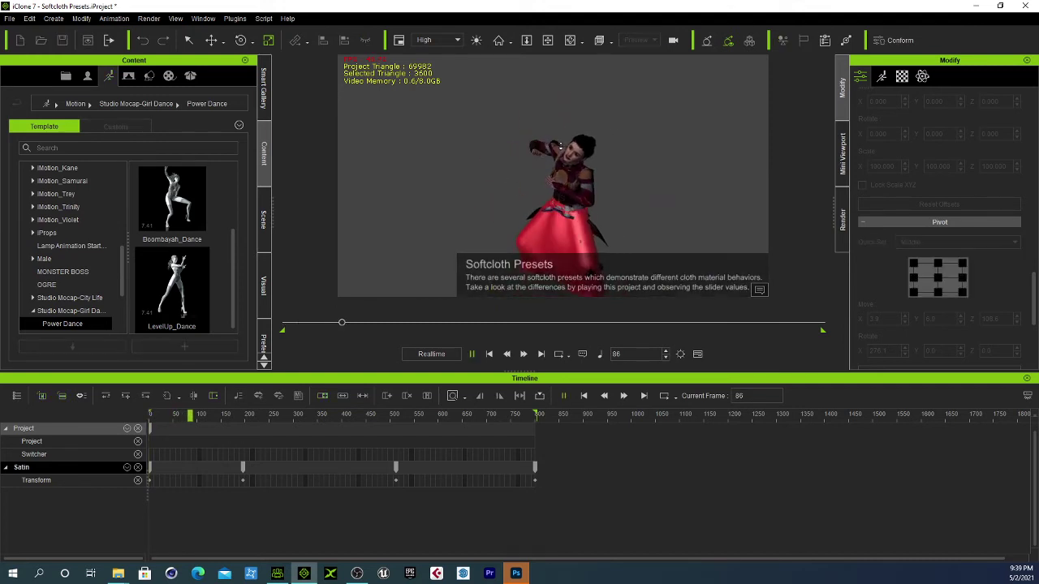
pyautogui.click(547, 40)
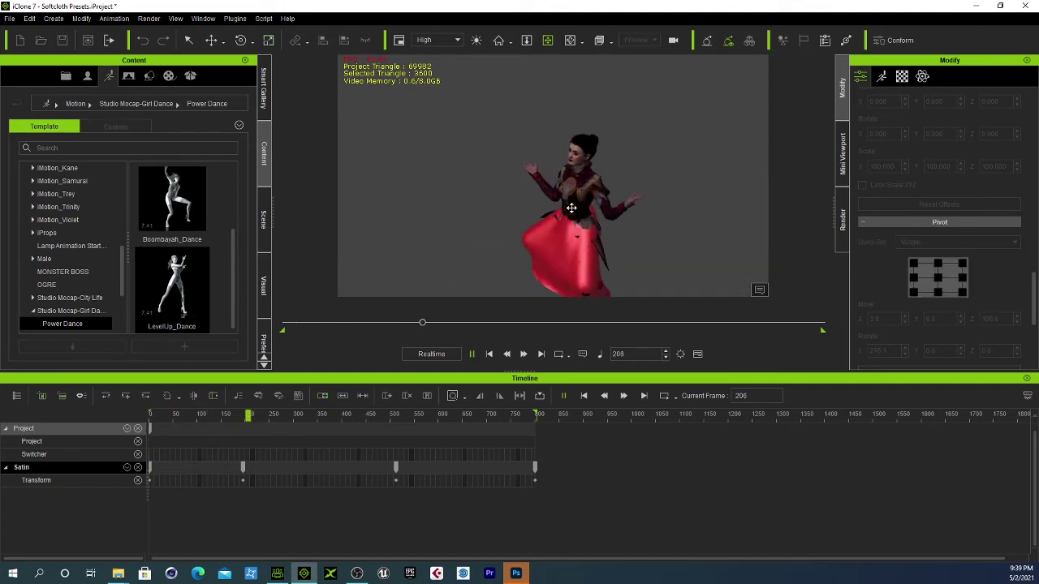
pyautogui.moveTo(573, 206); pyautogui.dragTo(564, 135)
pyautogui.moveTo(564, 134); pyautogui.dragTo(619, 160, button='right')
pyautogui.moveTo(538, 187); pyautogui.dragTo(544, 176, button='right')
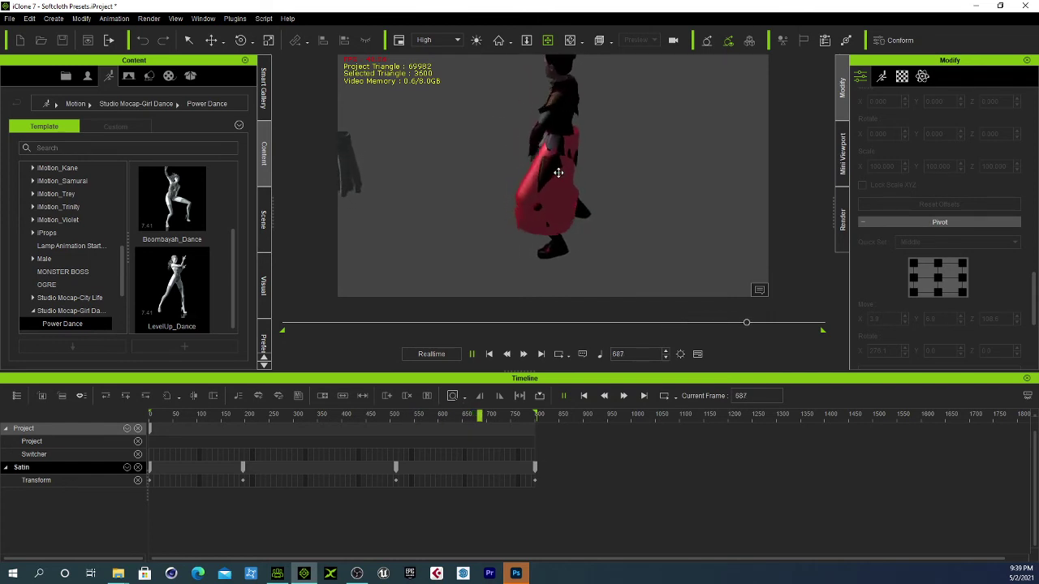
pyautogui.press('space')
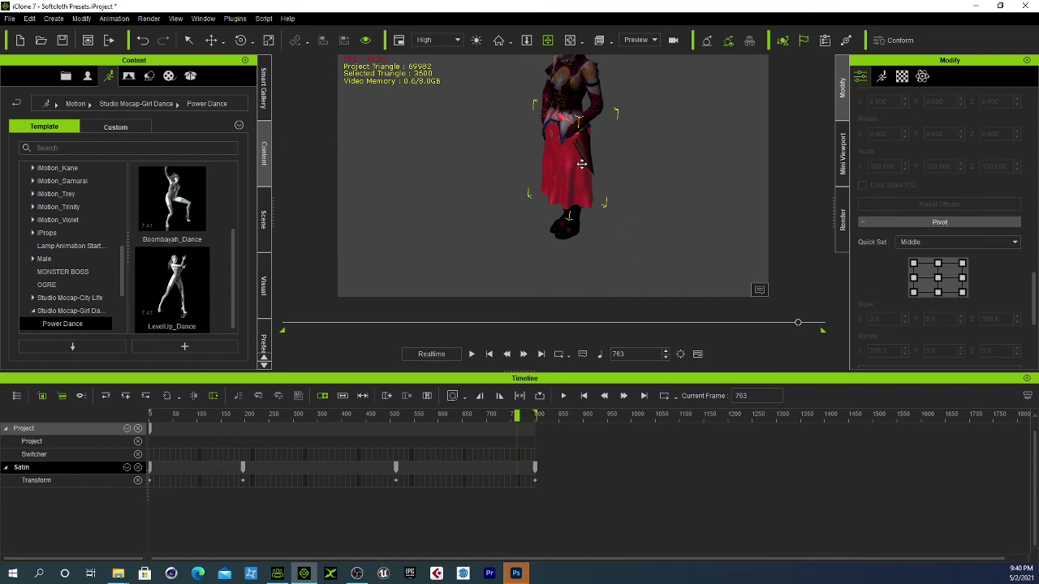
pyautogui.scroll(4, 548, 168)
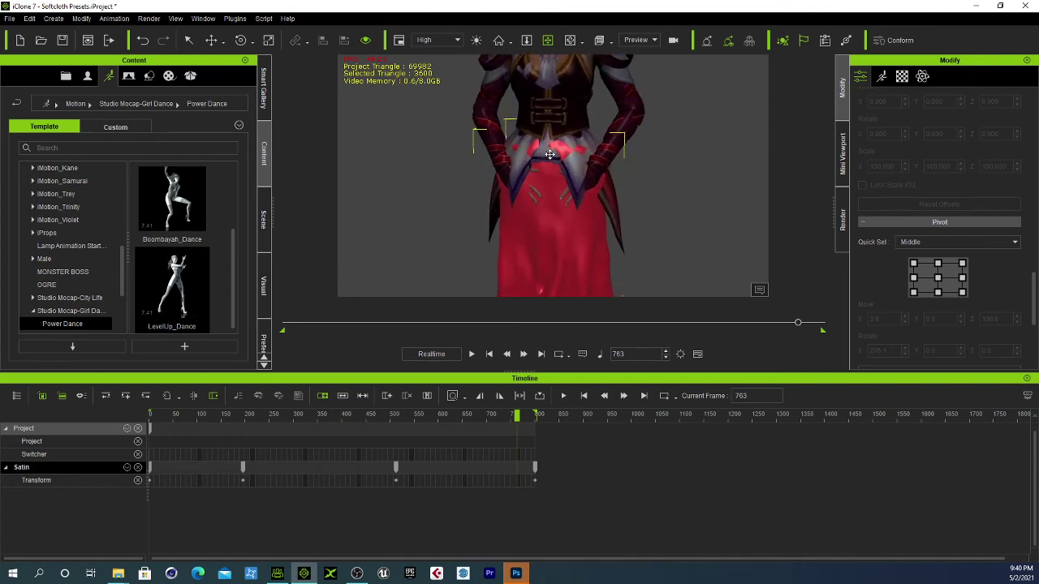
# Step: Switch to Photoshop with the skirt's diffuse texture and look through its selection, healing and eraser tools
pyautogui.click(526, 576)
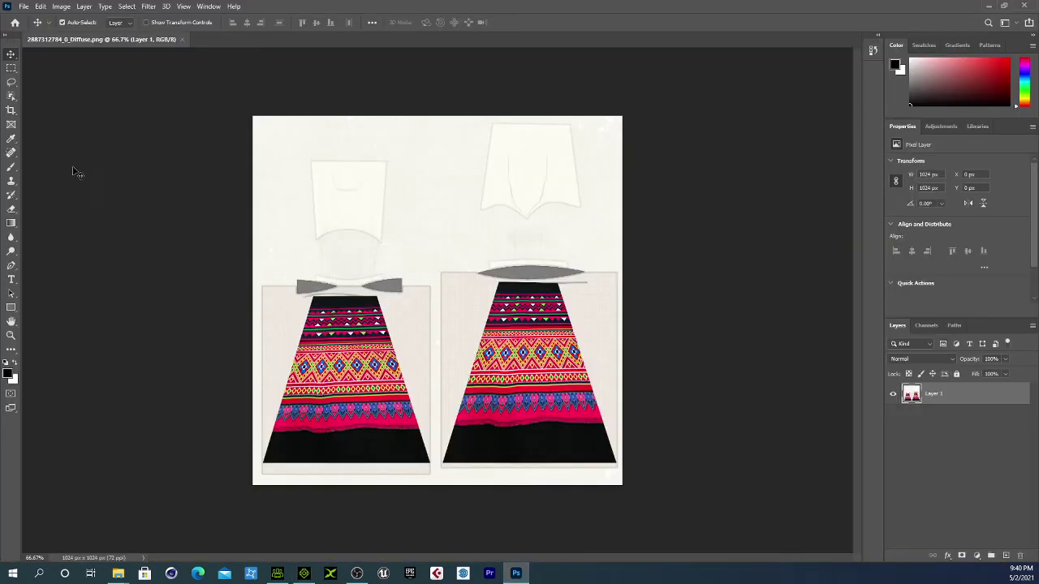
pyautogui.click(11, 96)
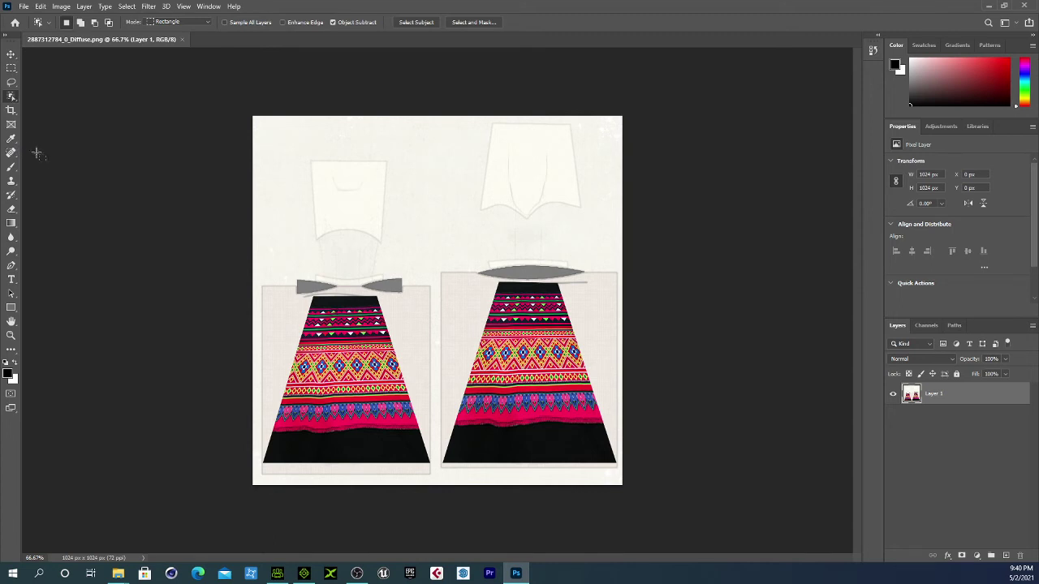
pyautogui.click(12, 153)
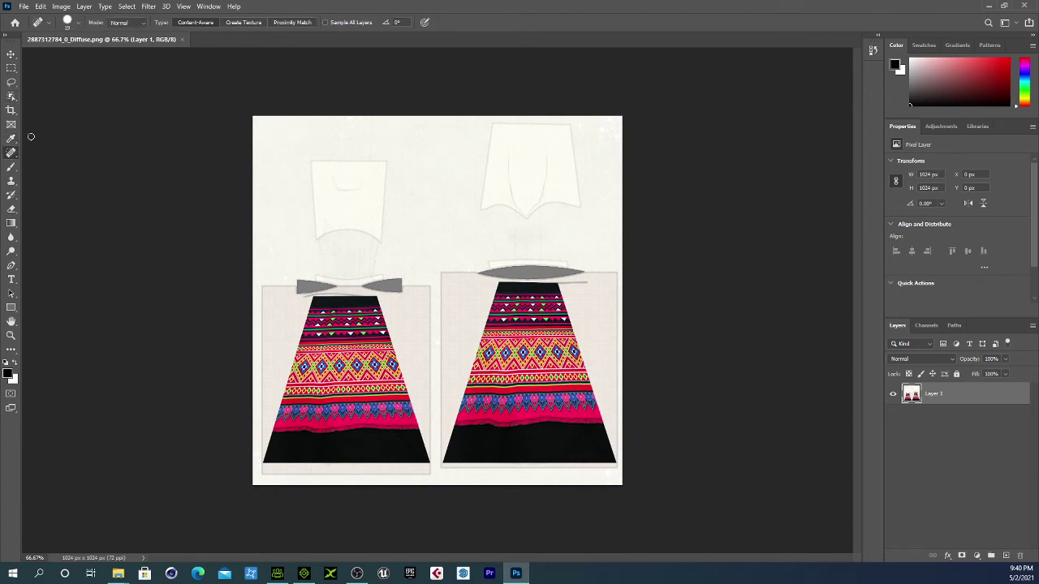
pyautogui.click(11, 208)
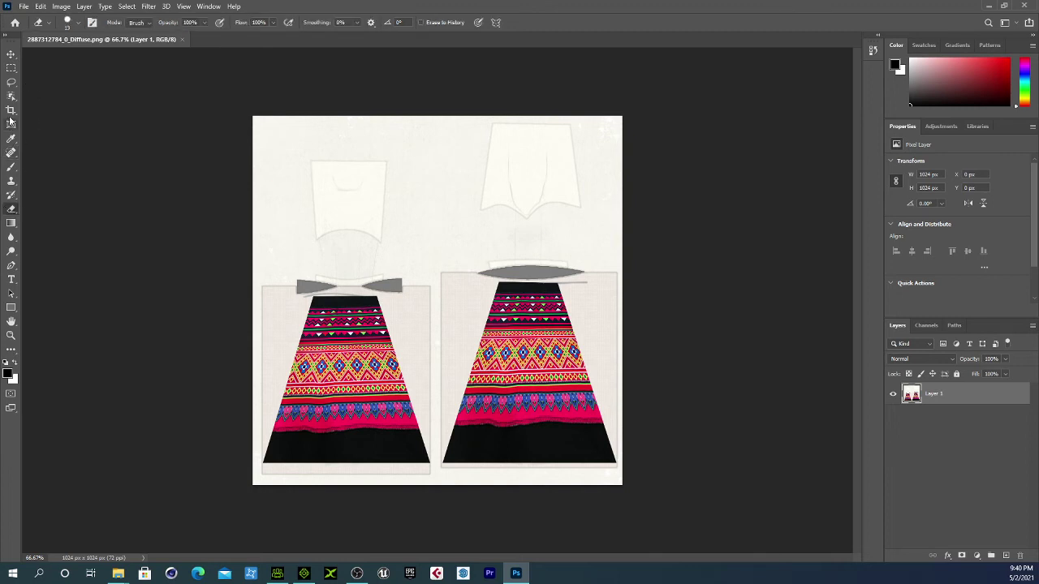
pyautogui.click(11, 153)
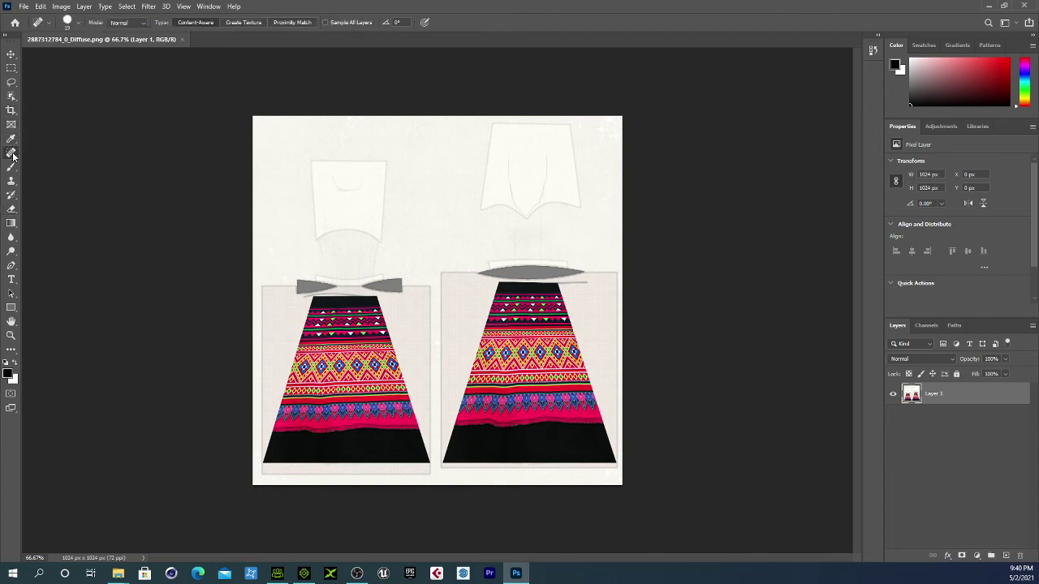
pyautogui.rightClick(11, 155)
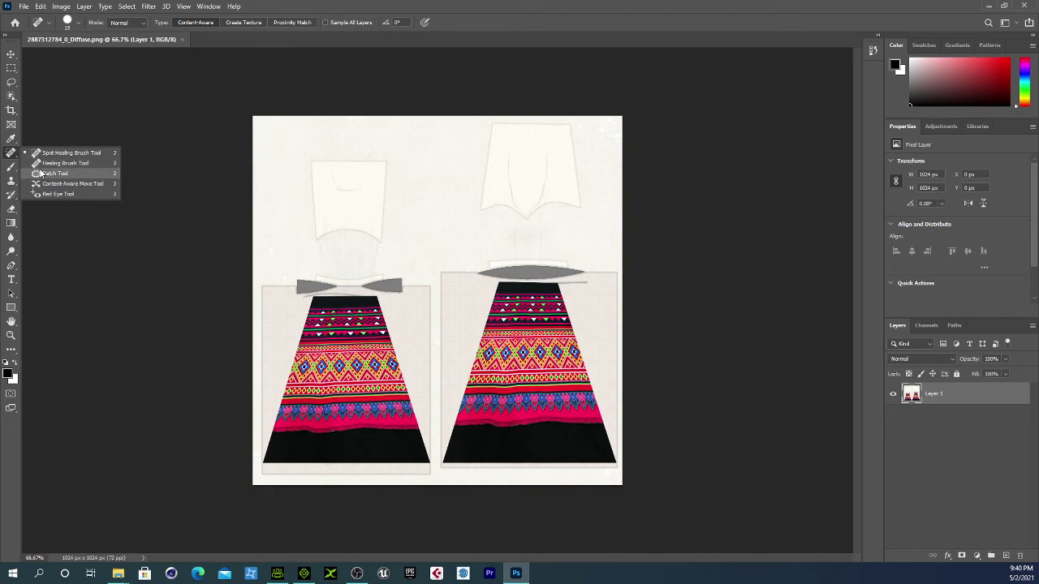
# Step: Try to select the patterned areas of the skirt panels with the Magic Wand tool and clear the selection
pyautogui.click(11, 96)
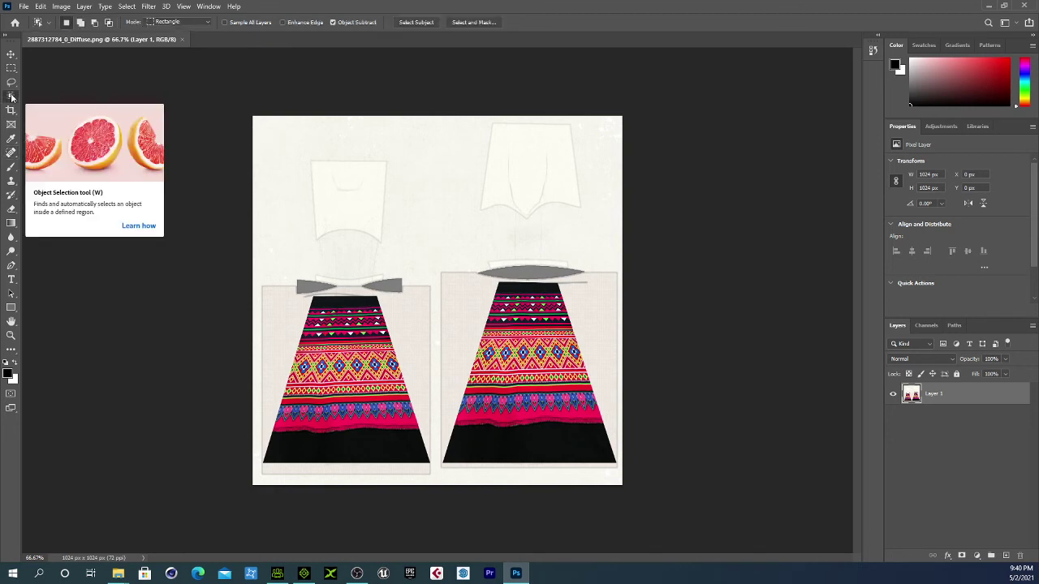
pyautogui.click(12, 97)
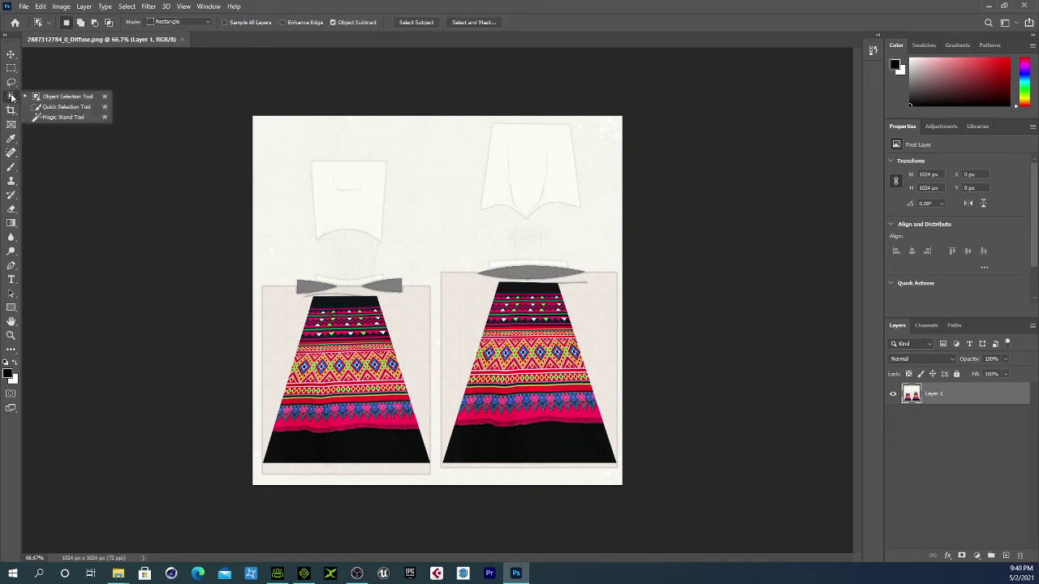
pyautogui.click(48, 117)
pyautogui.click(333, 347)
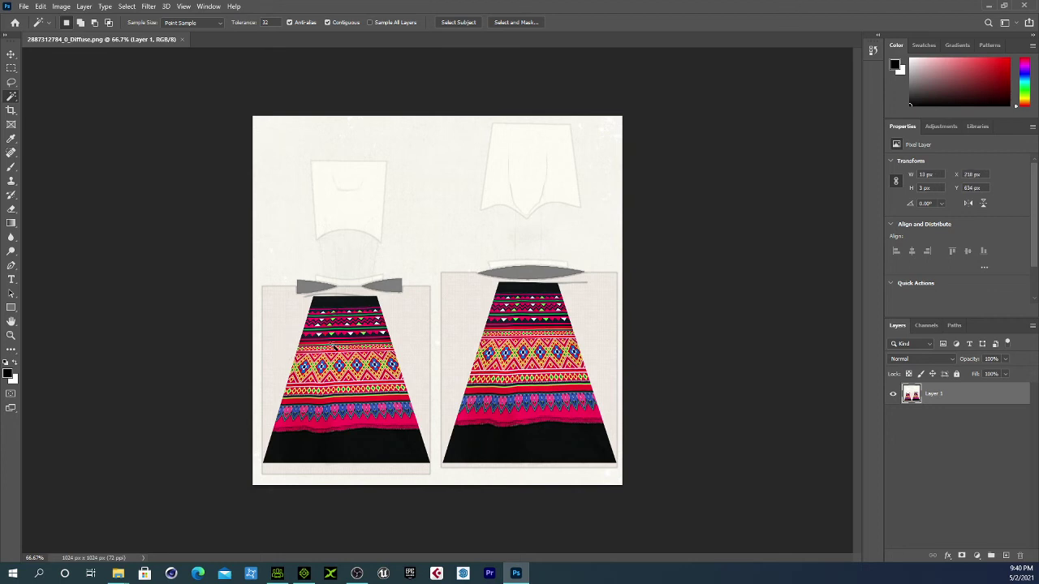
pyautogui.click(350, 417)
pyautogui.click(539, 421)
pyautogui.click(523, 383)
pyautogui.click(398, 226)
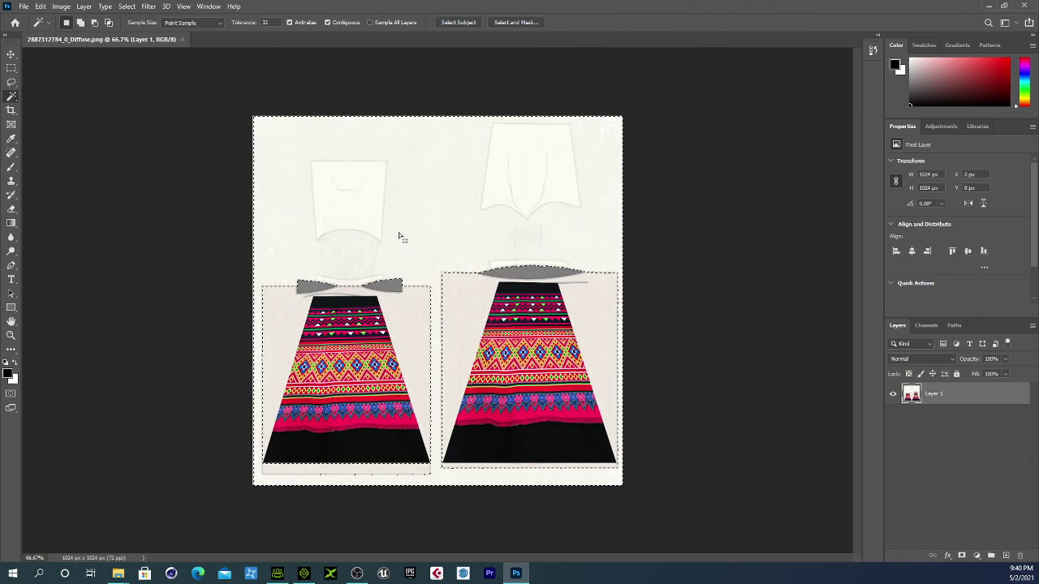
pyautogui.click(355, 315)
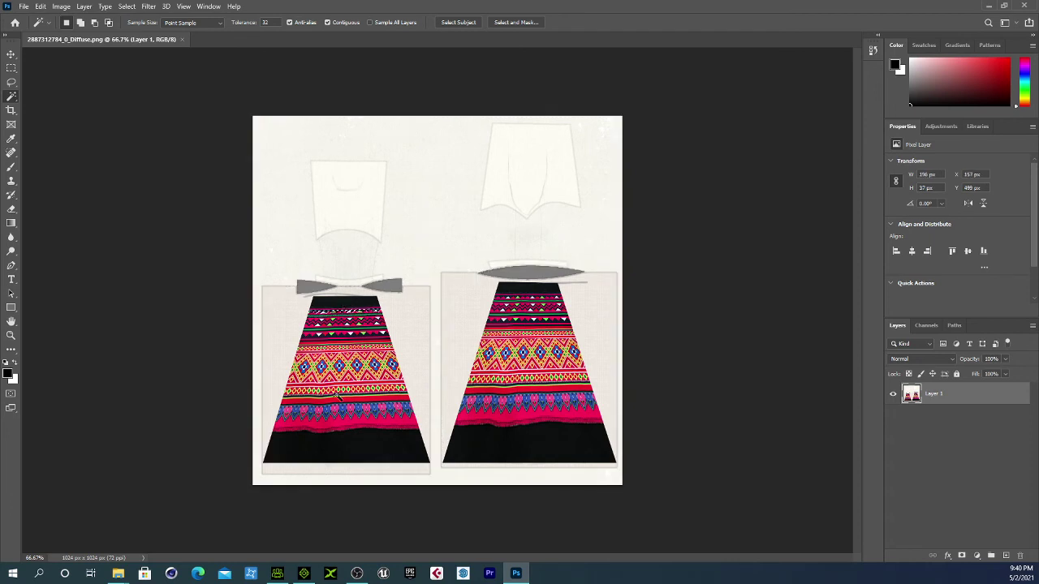
pyautogui.click(338, 403)
pyautogui.hotkey('ctrl', 'd')
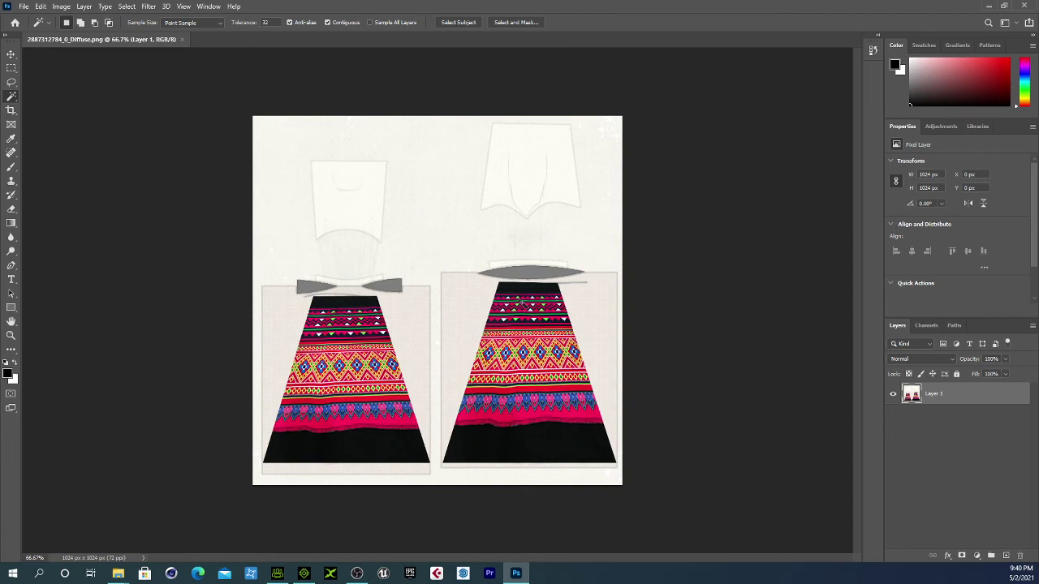
# Step: Select the full front and back patterned skirt panels together with the Quick Selection tool
pyautogui.rightClick(11, 96)
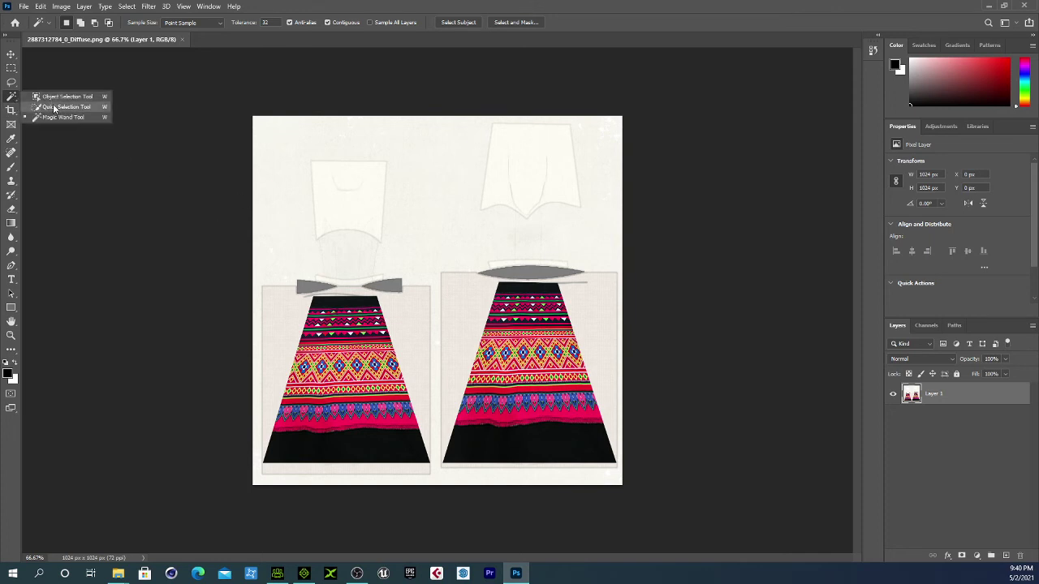
pyautogui.click(54, 107)
pyautogui.moveTo(349, 361); pyautogui.dragTo(344, 392)
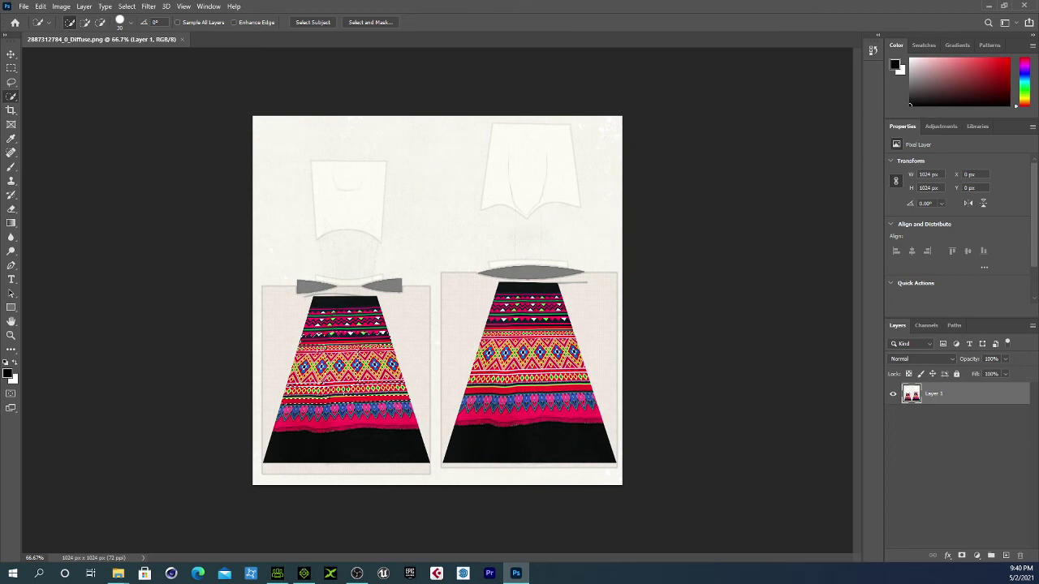
pyautogui.moveTo(349, 332)
pyautogui.mouseDown()
pyautogui.moveTo(329, 308)
pyautogui.moveTo(280, 446)
pyautogui.moveTo(349, 370)
pyautogui.moveTo(362, 429)
pyautogui.mouseUp()
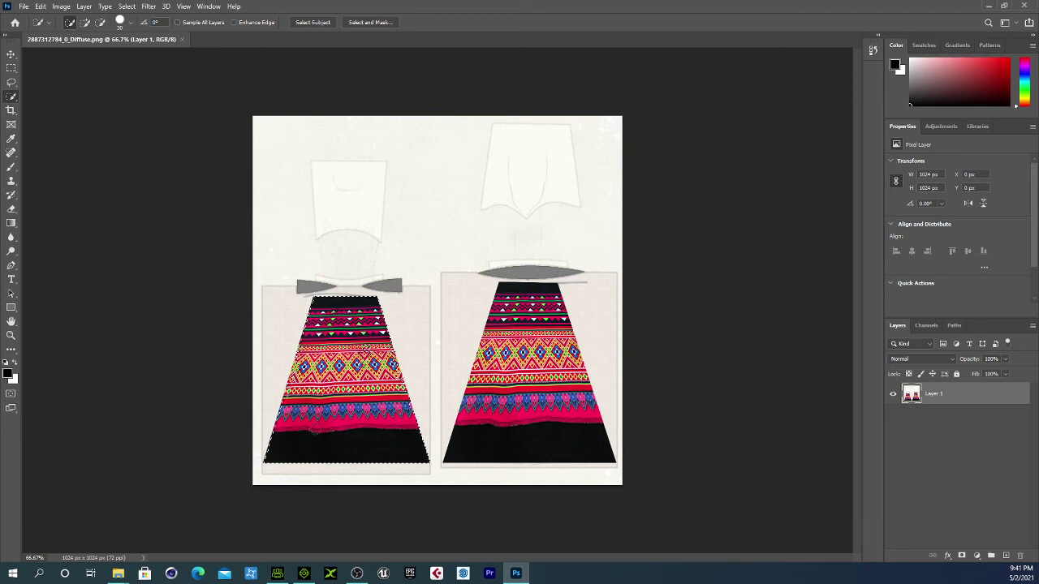
pyautogui.moveTo(316, 430); pyautogui.dragTo(323, 431)
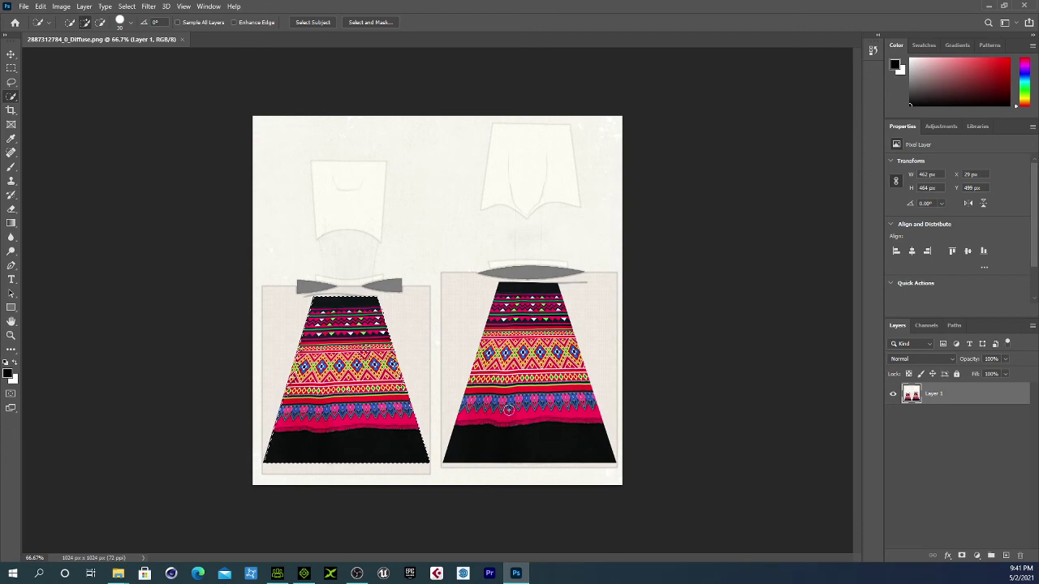
pyautogui.moveTo(512, 406)
pyautogui.keyDown('ctrl'); pyautogui.mouseDown()
pyautogui.moveTo(503, 388)
pyautogui.moveTo(498, 403)
pyautogui.moveTo(516, 378)
pyautogui.moveTo(524, 293)
pyautogui.moveTo(477, 422)
pyautogui.moveTo(502, 365)
pyautogui.moveTo(495, 352)
pyautogui.moveTo(549, 370)
pyautogui.moveTo(537, 306)
pyautogui.mouseUp(); pyautogui.keyUp('ctrl')
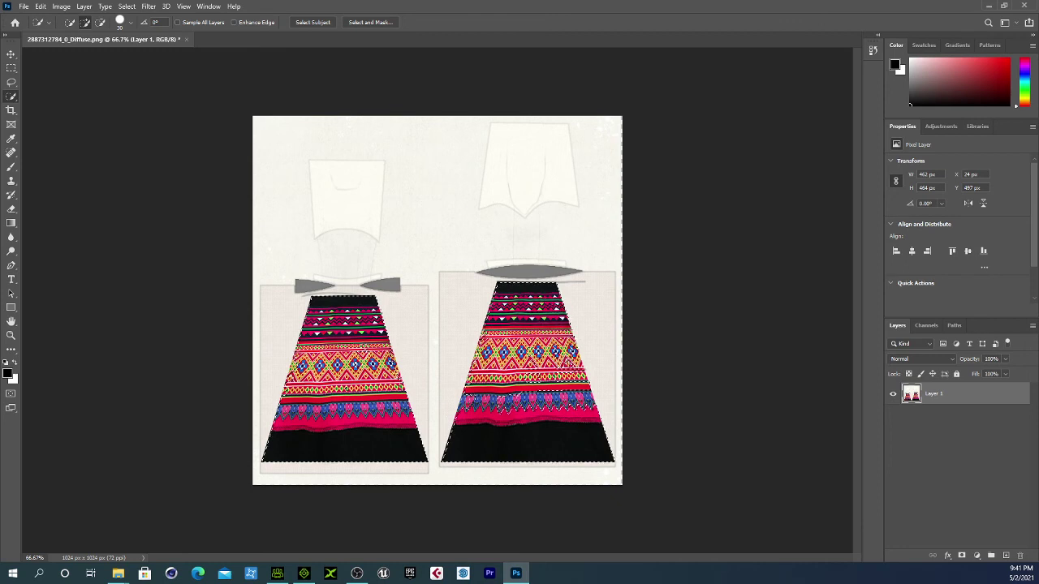
pyautogui.moveTo(578, 406)
pyautogui.mouseDown()
pyautogui.moveTo(530, 378)
pyautogui.moveTo(475, 408)
pyautogui.mouseUp()
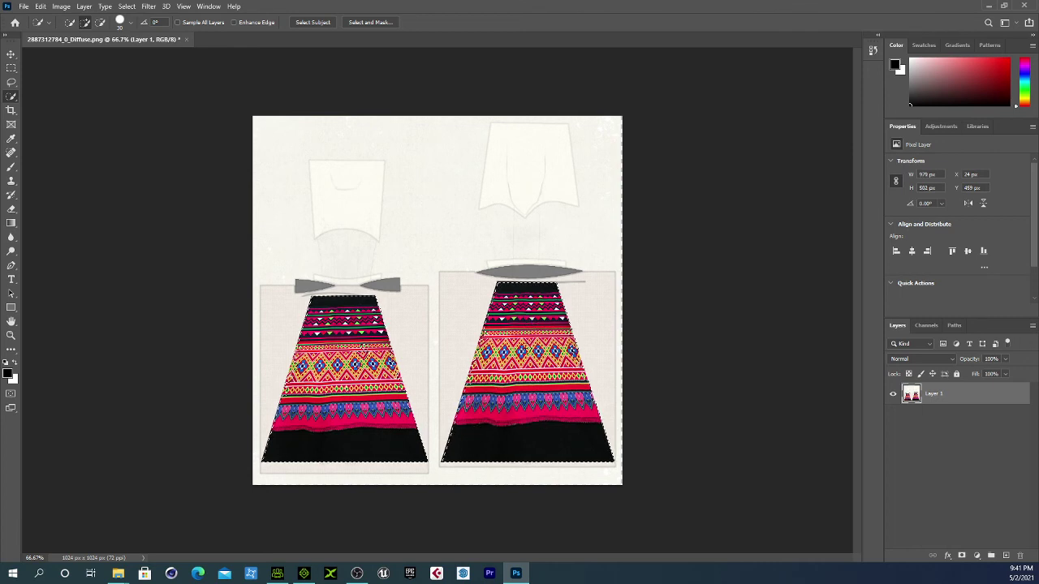
# Step: Fill both selected skirt panels with a linear gradient running from black at the hem to white toward the waist
pyautogui.click(11, 309)
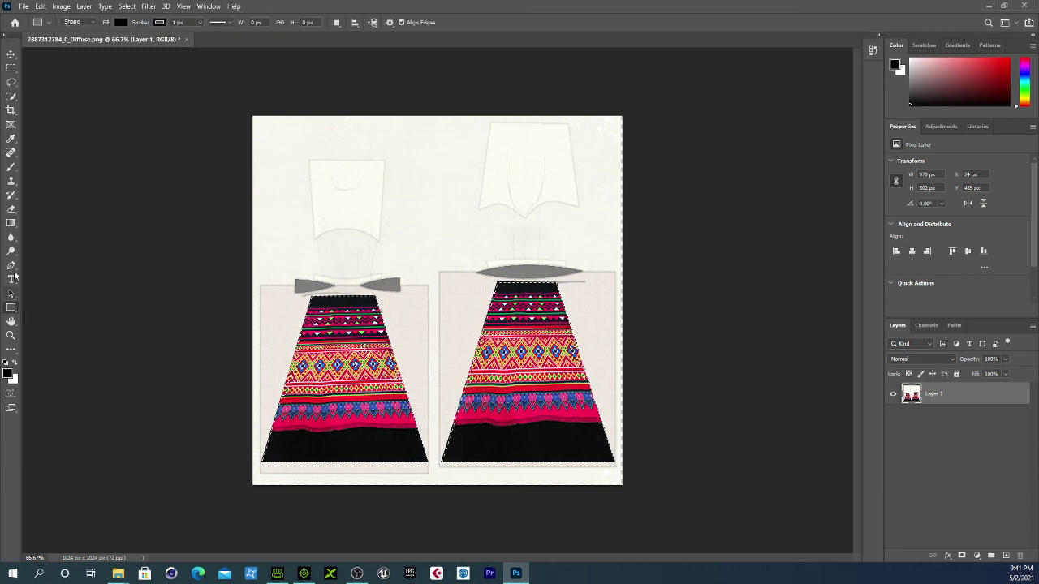
pyautogui.click(9, 225)
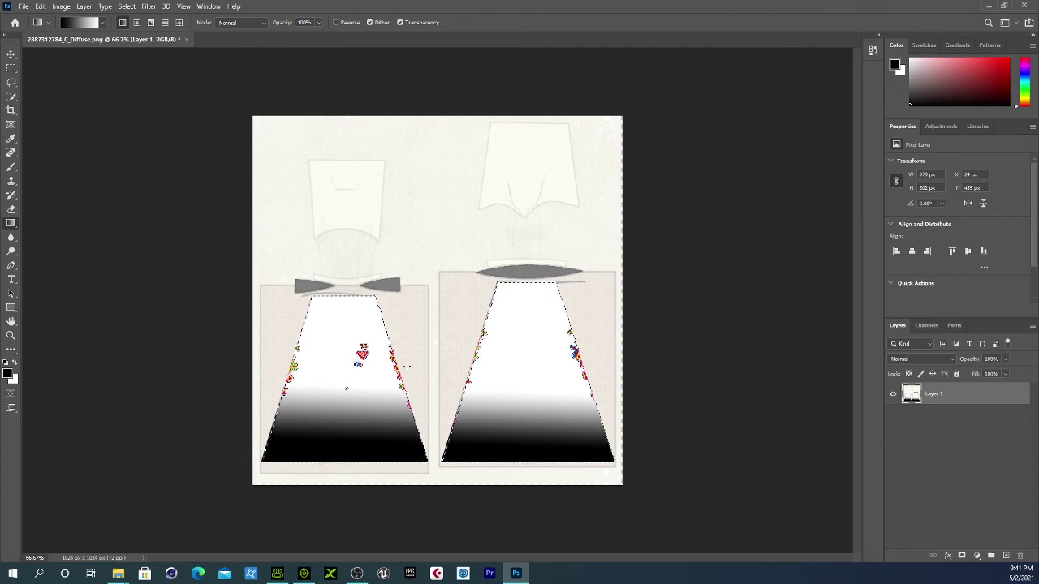
pyautogui.press('z')
pyautogui.moveTo(549, 370); pyautogui.dragTo(612, 373)
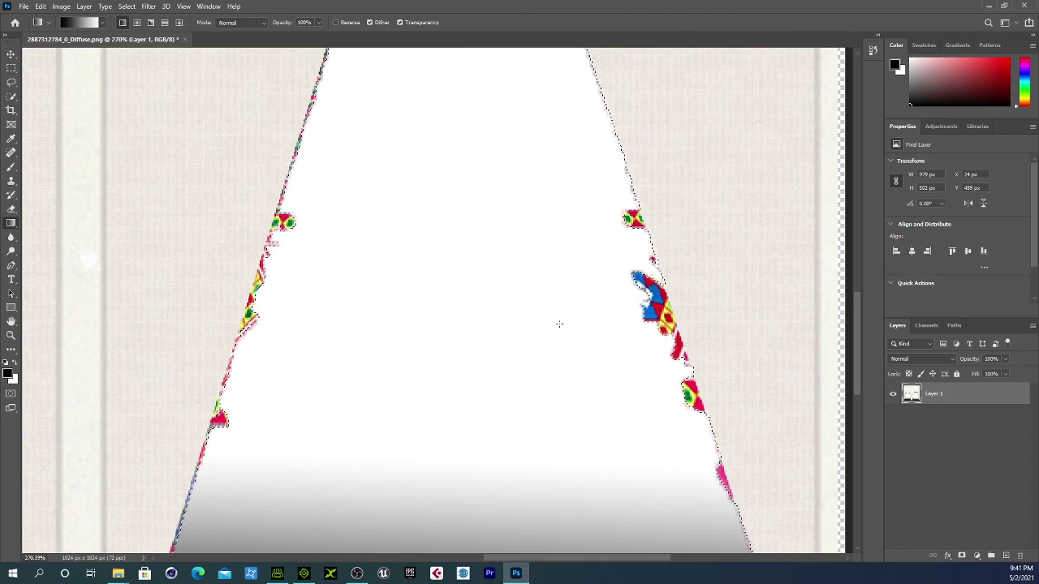
# Step: Refill both selected skirt panels with a sharp linear gradient, black at the waist and white toward the hem, and save the texture
pyautogui.keyDown('ctrl'); pyautogui.moveTo(490, 329); pyautogui.dragTo(417, 322); pyautogui.keyUp('ctrl')
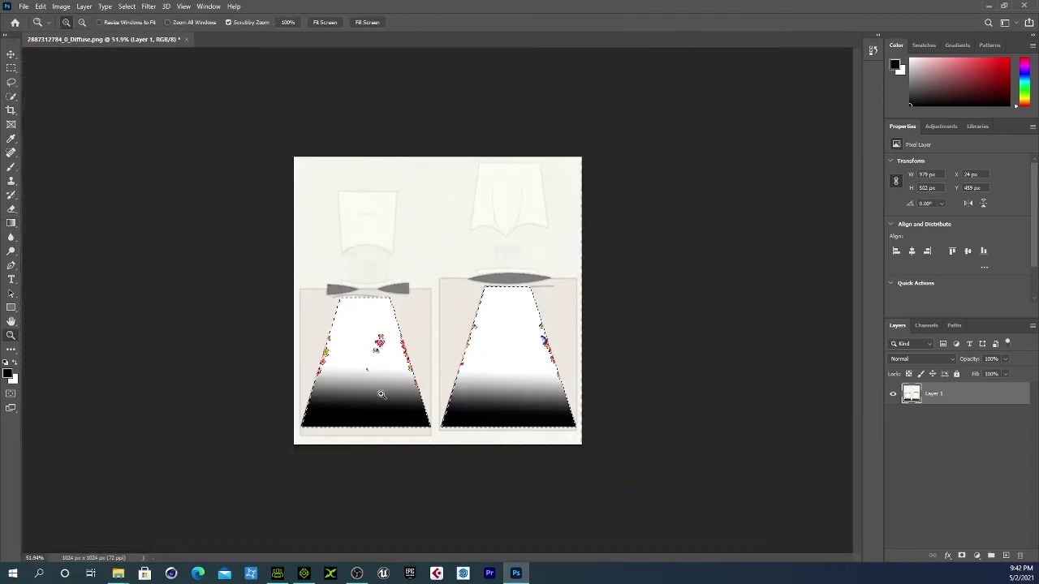
pyautogui.moveTo(383, 394)
pyautogui.keyDown('ctrl'); pyautogui.mouseDown()
pyautogui.moveTo(409, 392)
pyautogui.moveTo(395, 392)
pyautogui.mouseUp(); pyautogui.keyUp('ctrl')
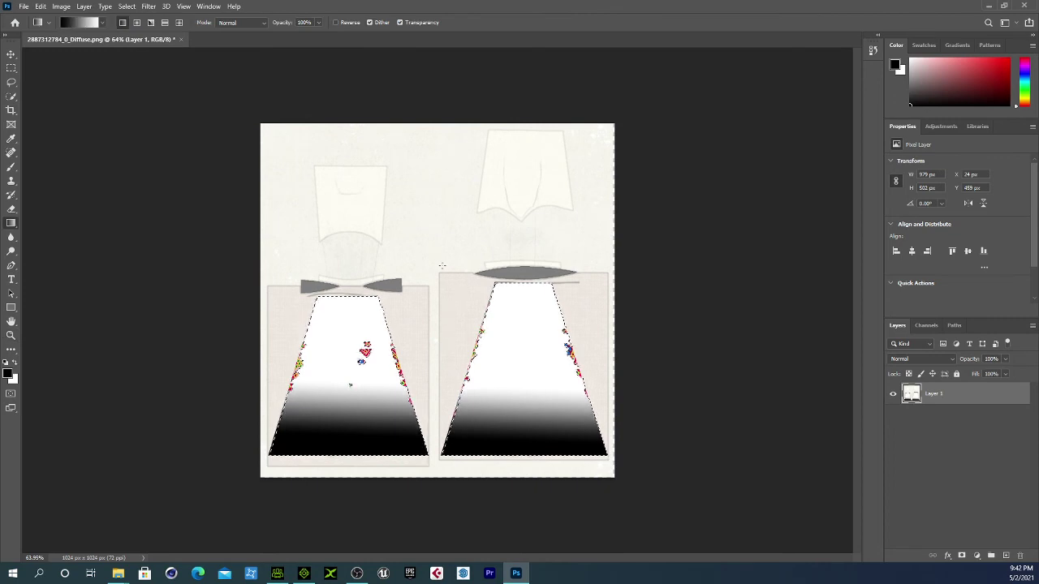
pyautogui.moveTo(441, 265); pyautogui.dragTo(434, 350)
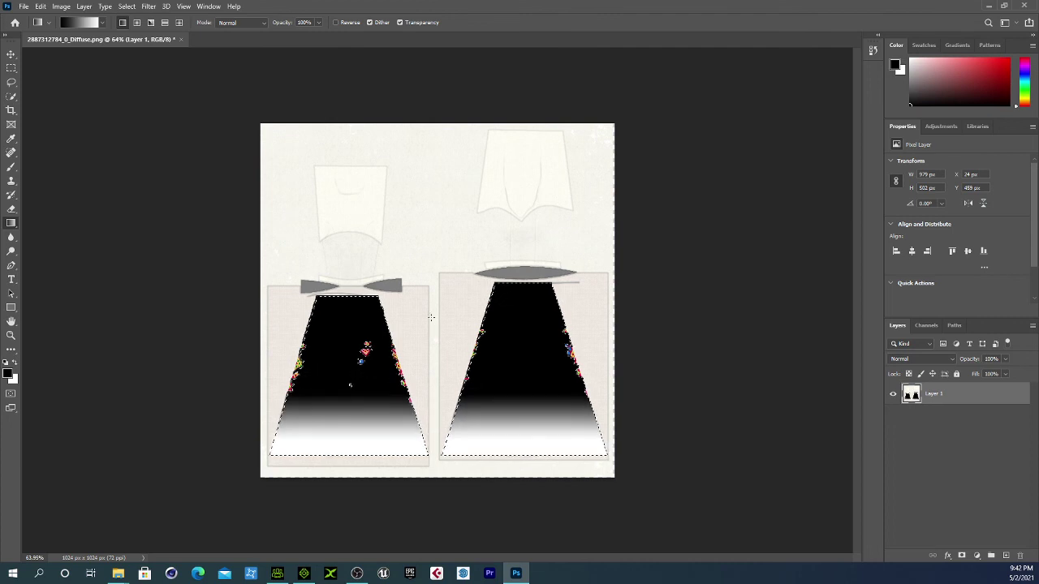
pyautogui.moveTo(430, 396); pyautogui.dragTo(430, 396)
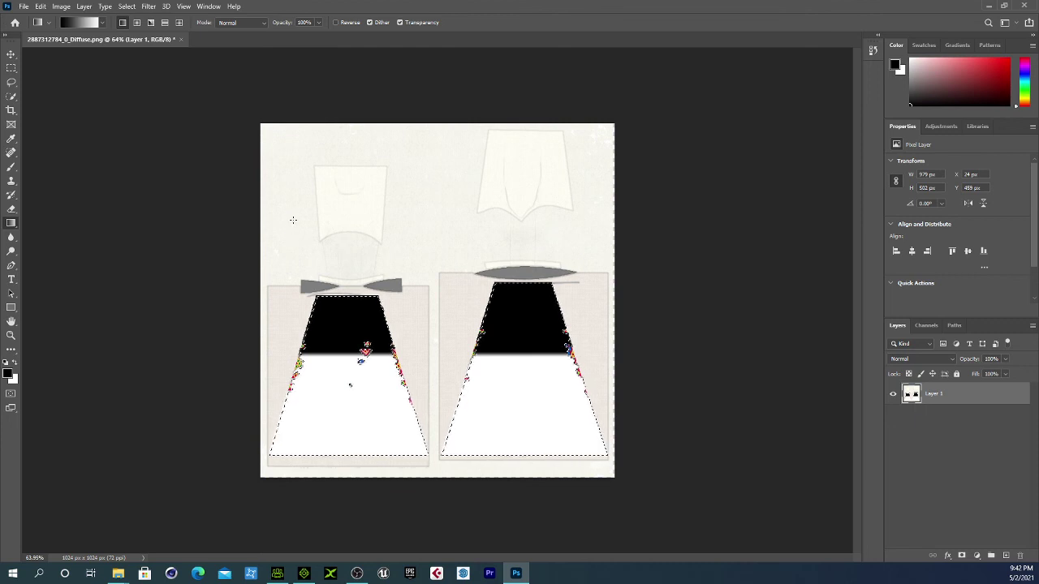
pyautogui.hotkey('ctrl', 's')
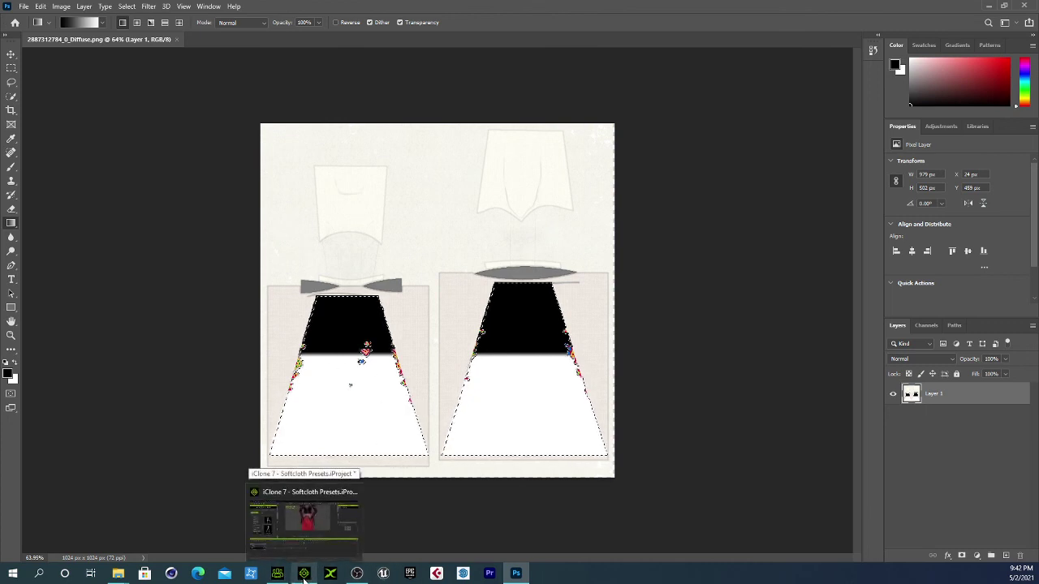
# Step: Switch to Character Creator 3, move the dress's Edit Weight Map window off the avatar and close it
pyautogui.click(277, 574)
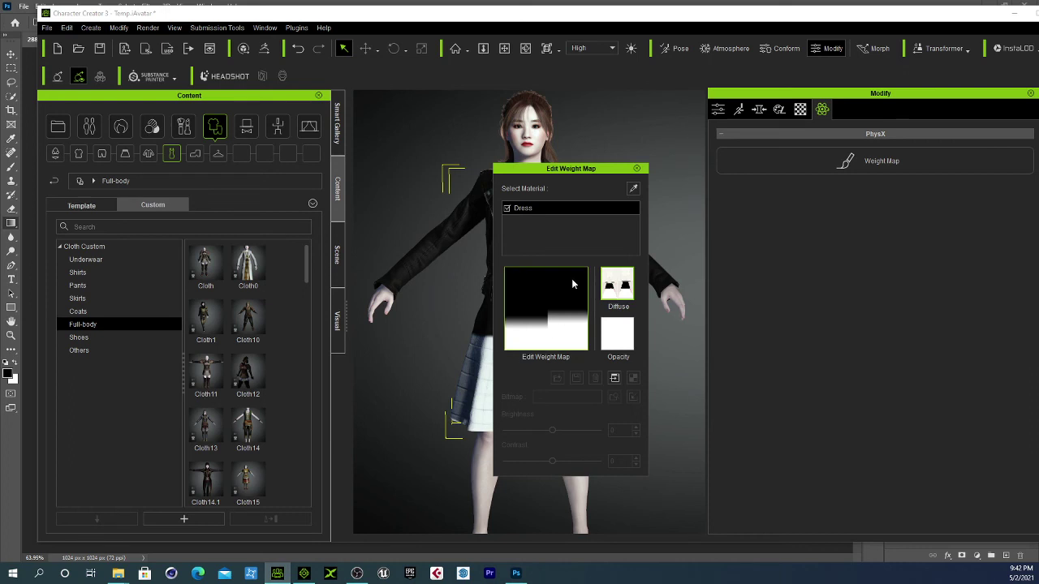
pyautogui.moveTo(601, 171); pyautogui.dragTo(820, 151)
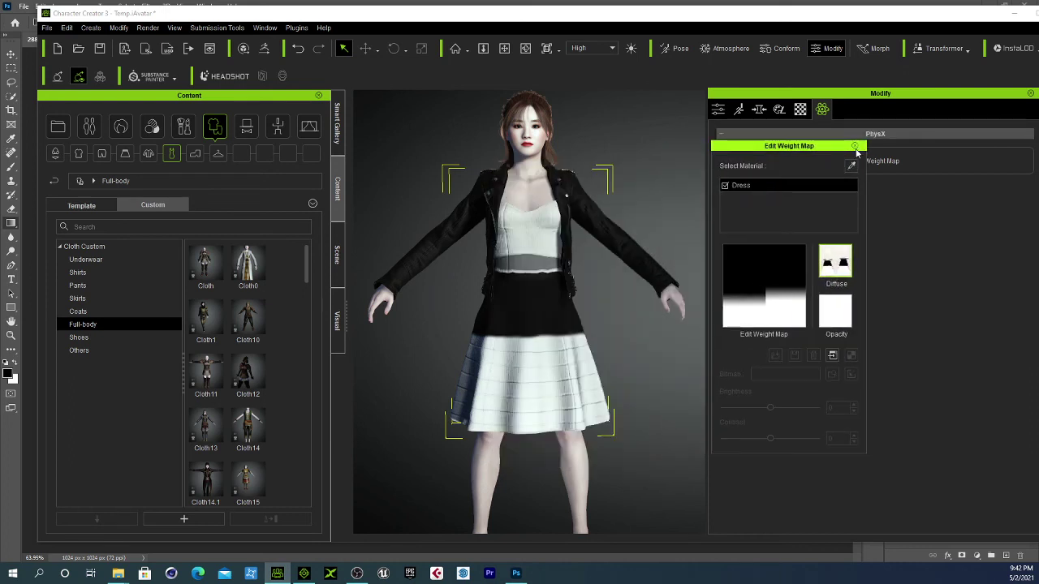
pyautogui.click(855, 148)
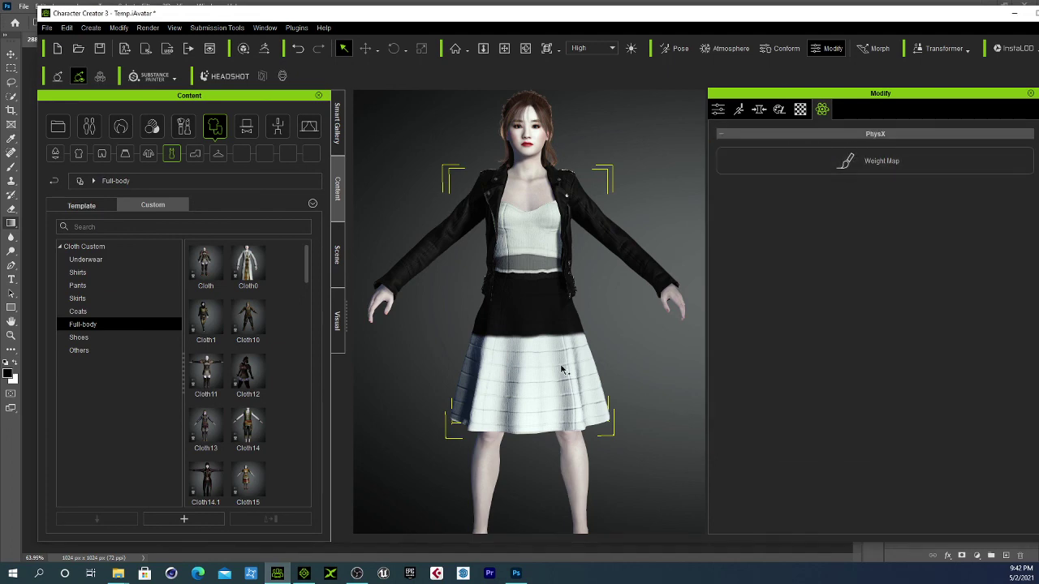
# Step: Examine the retextured skirt on the avatar from the front, side and back, including the black-to-white transition and leftover pattern patches
pyautogui.scroll(3, 533, 363)
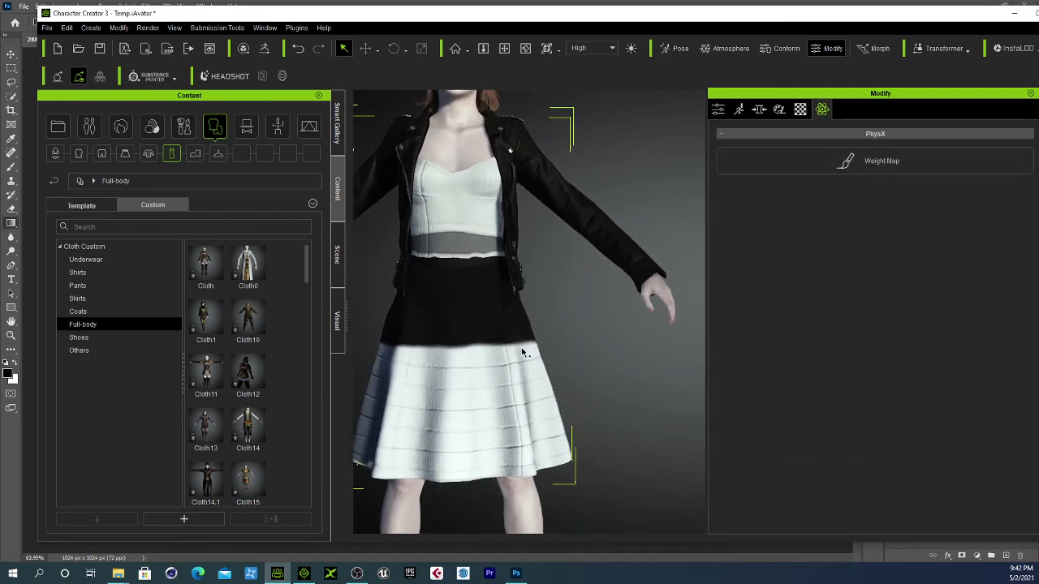
pyautogui.press('x')
pyautogui.moveTo(495, 356); pyautogui.dragTo(593, 317)
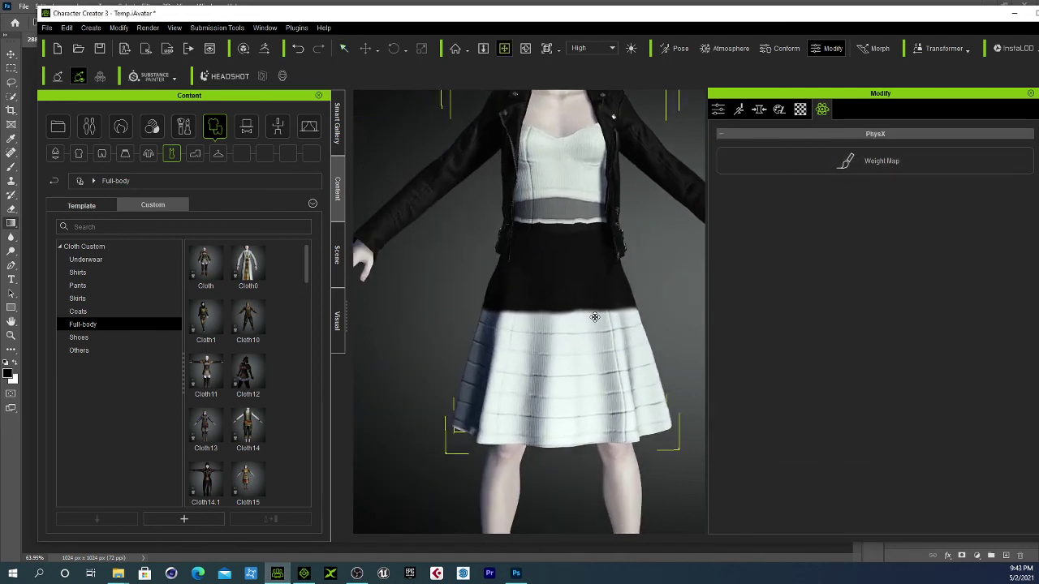
pyautogui.moveTo(495, 345); pyautogui.dragTo(516, 343, button='right')
pyautogui.scroll(1, 521, 338)
pyautogui.moveTo(621, 325); pyautogui.dragTo(543, 325)
pyautogui.scroll(3, 541, 324)
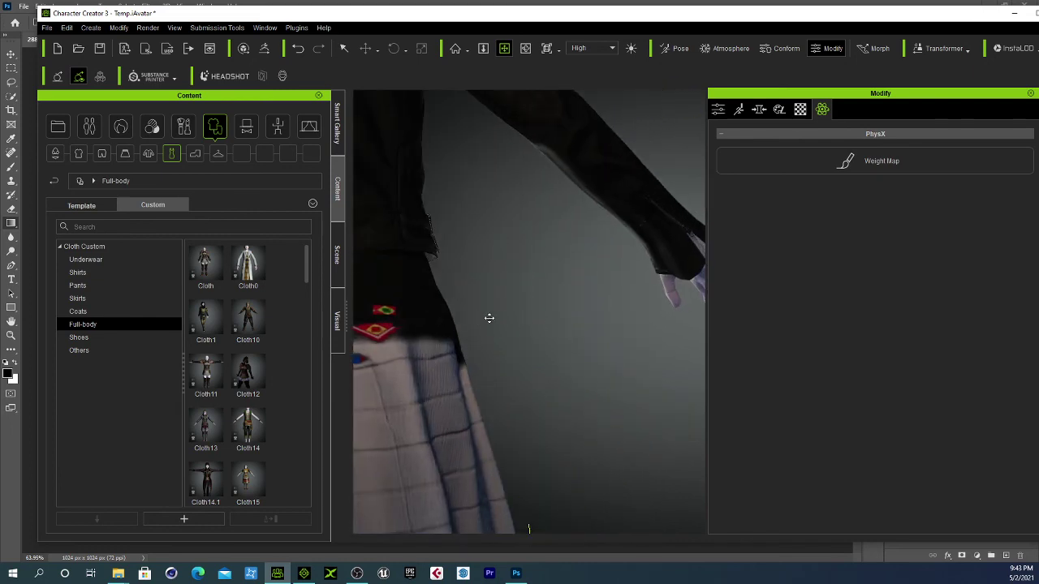
pyautogui.moveTo(463, 317); pyautogui.dragTo(547, 294)
pyautogui.scroll(3, 532, 324)
pyautogui.scroll(-1, 533, 324)
pyautogui.scroll(-6, 544, 279)
pyautogui.scroll(-4, 471, 325)
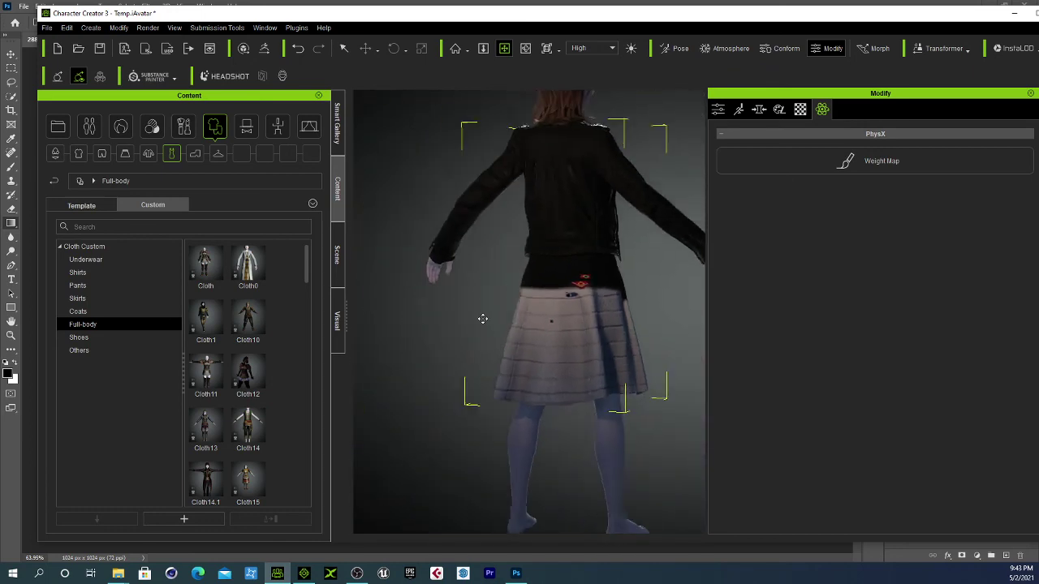
pyautogui.moveTo(482, 317); pyautogui.dragTo(480, 352, button='right')
pyautogui.moveTo(480, 352); pyautogui.dragTo(490, 346)
pyautogui.moveTo(491, 347); pyautogui.dragTo(494, 341, button='right')
pyautogui.moveTo(495, 341); pyautogui.dragTo(514, 378)
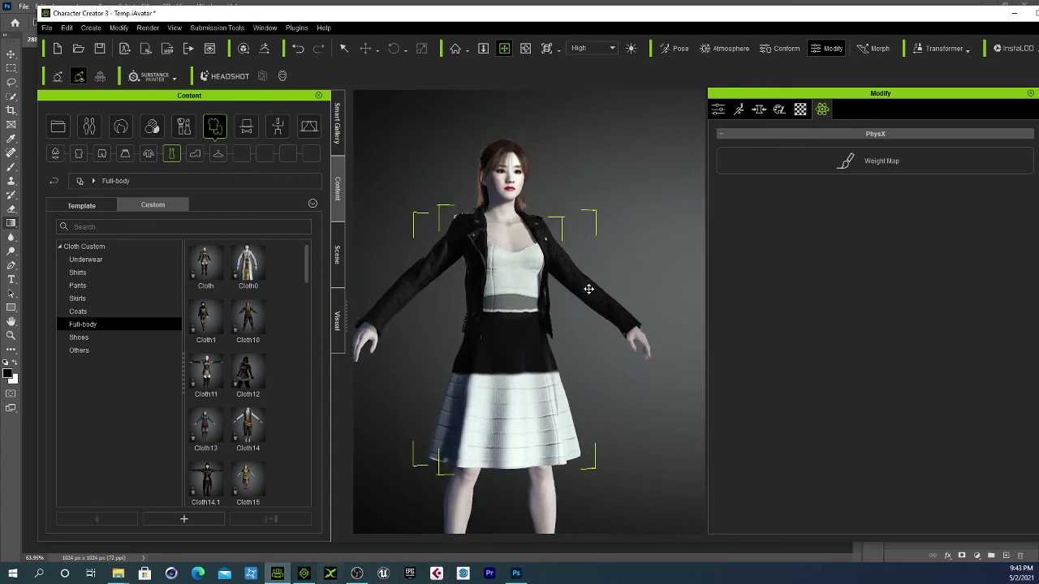
pyautogui.moveTo(526, 281); pyautogui.dragTo(551, 262, button='middle')
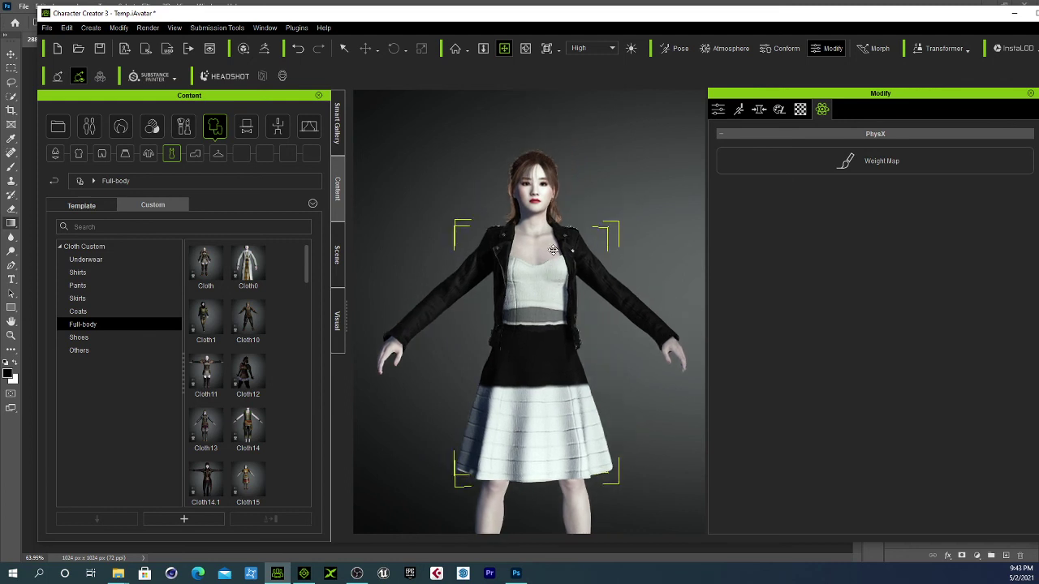
pyautogui.moveTo(553, 250); pyautogui.dragTo(544, 332, button='right')
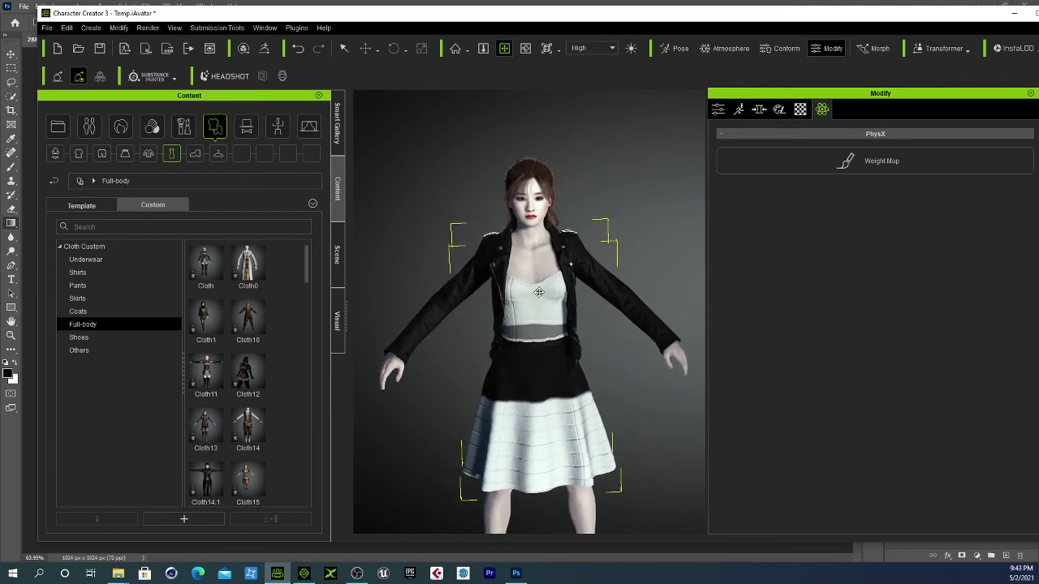